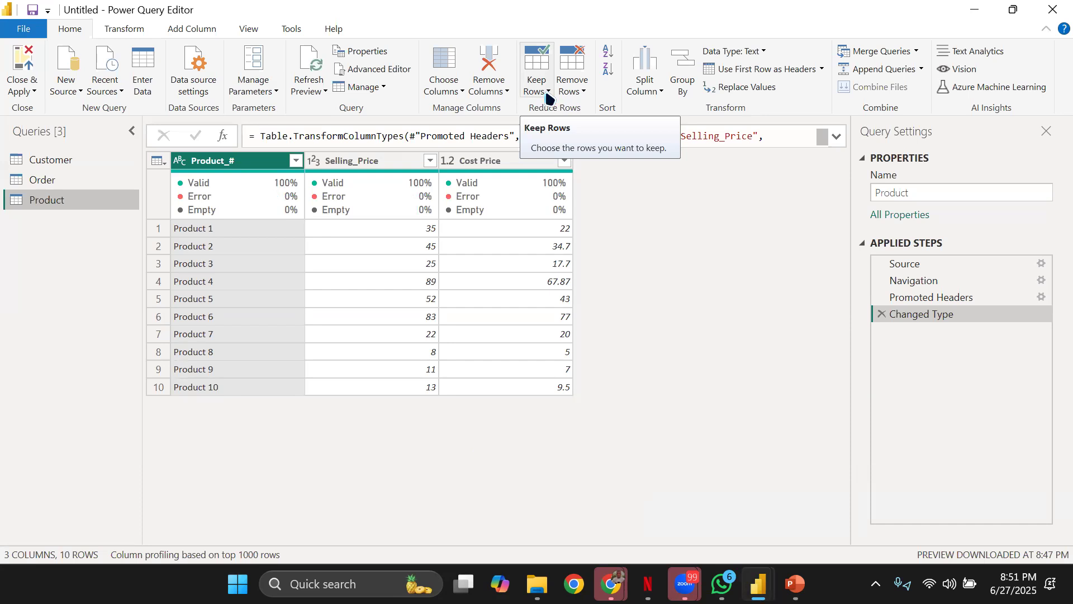
Step: Examine the Product table's Product_#, Selling_Price and Cost Price columns, including the available data types and the first product rows
{"action": "left_click", "coordinate": [336, 160]}
{"action": "left_click", "coordinate": [314, 160]}
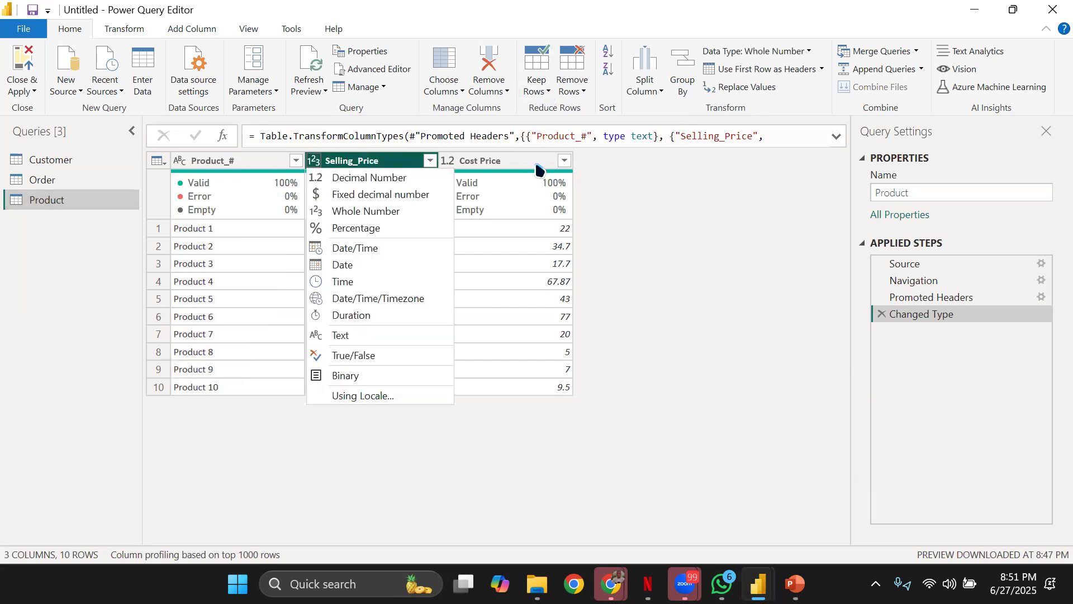
{"action": "left_click", "coordinate": [535, 161]}
{"action": "left_click", "coordinate": [259, 163]}
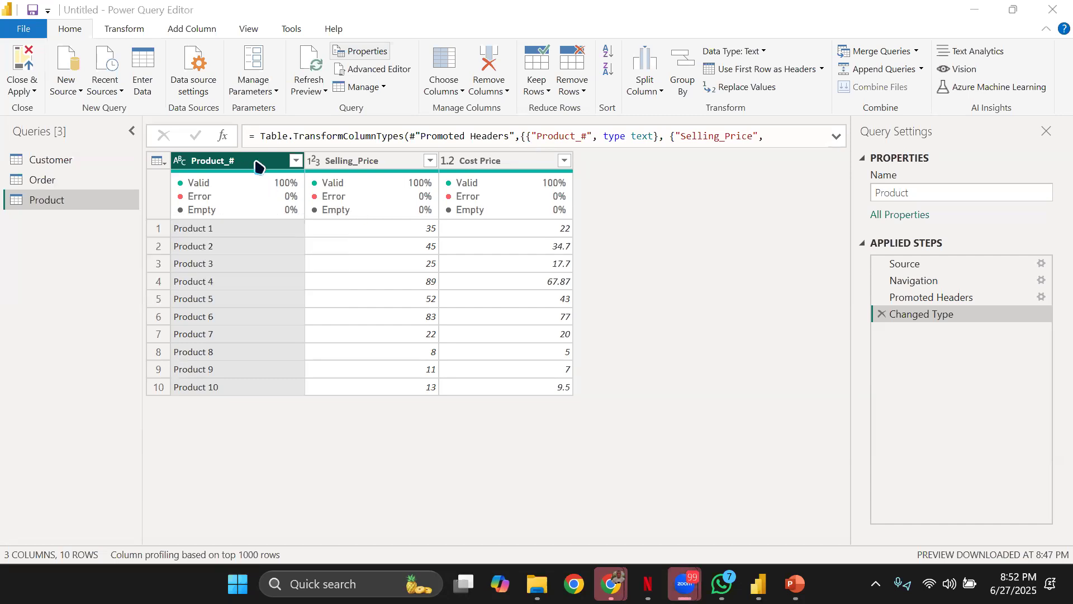
{"action": "mouse_move", "coordinate": [264, 192]}
{"action": "left_click", "coordinate": [222, 232]}
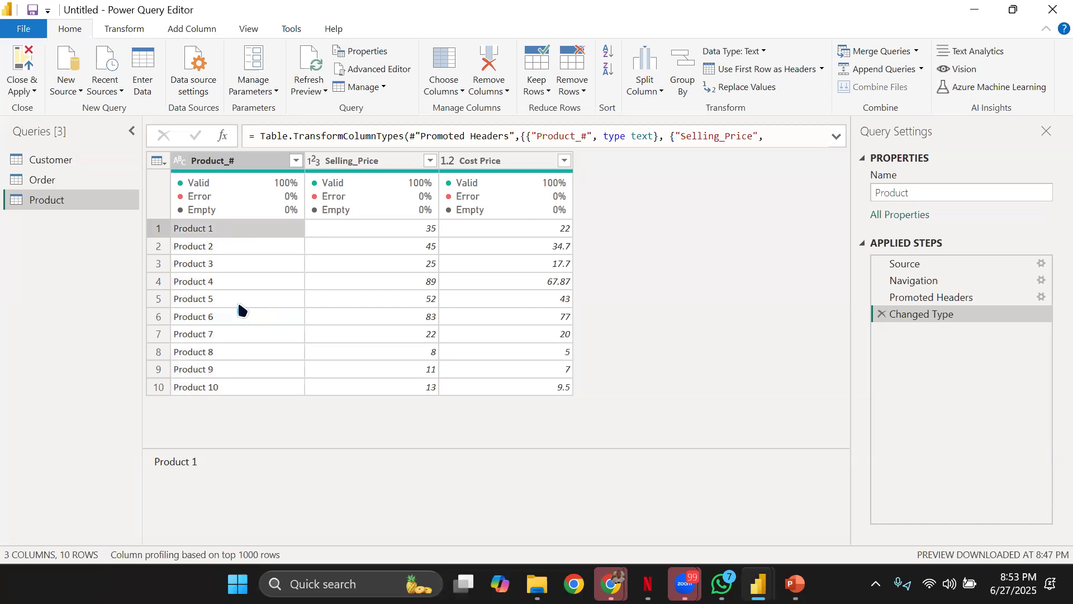
{"action": "left_click", "coordinate": [211, 247]}
{"action": "left_click", "coordinate": [214, 264]}
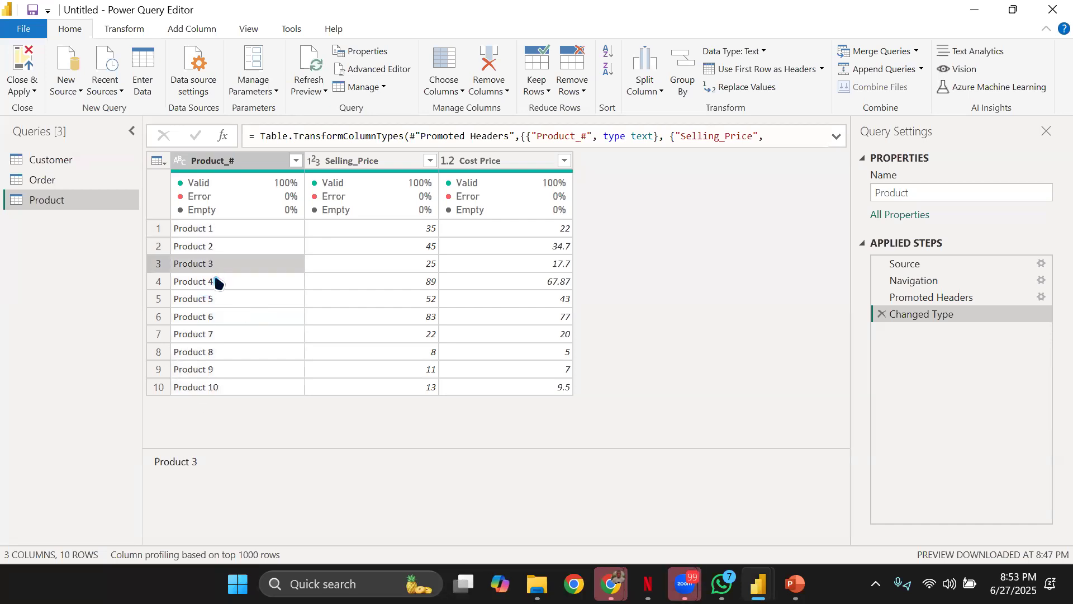
{"action": "left_click", "coordinate": [218, 282]}
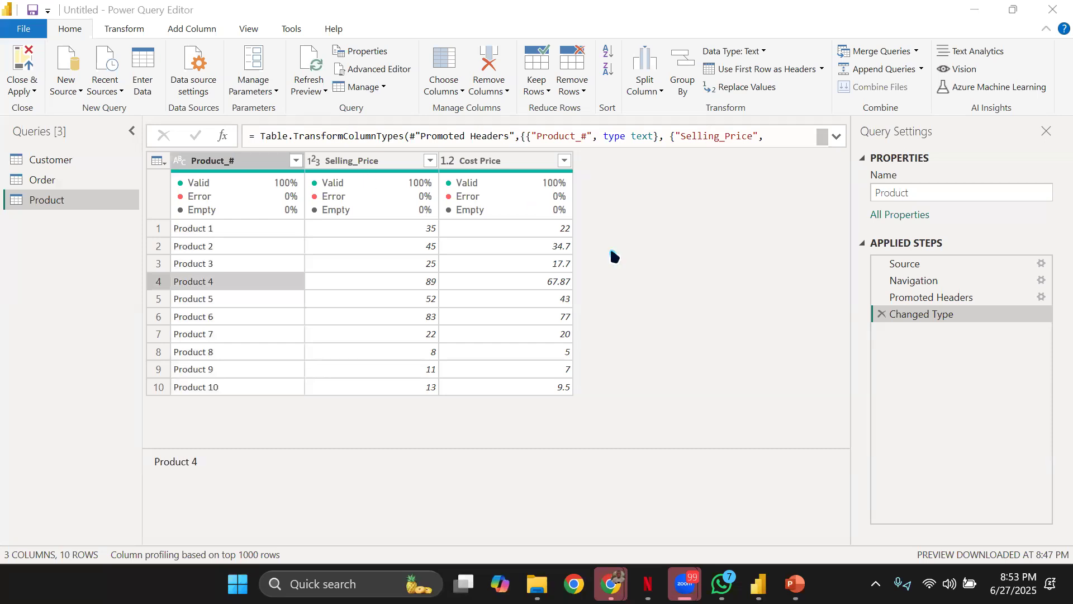
{"action": "left_click", "coordinate": [122, 32]}
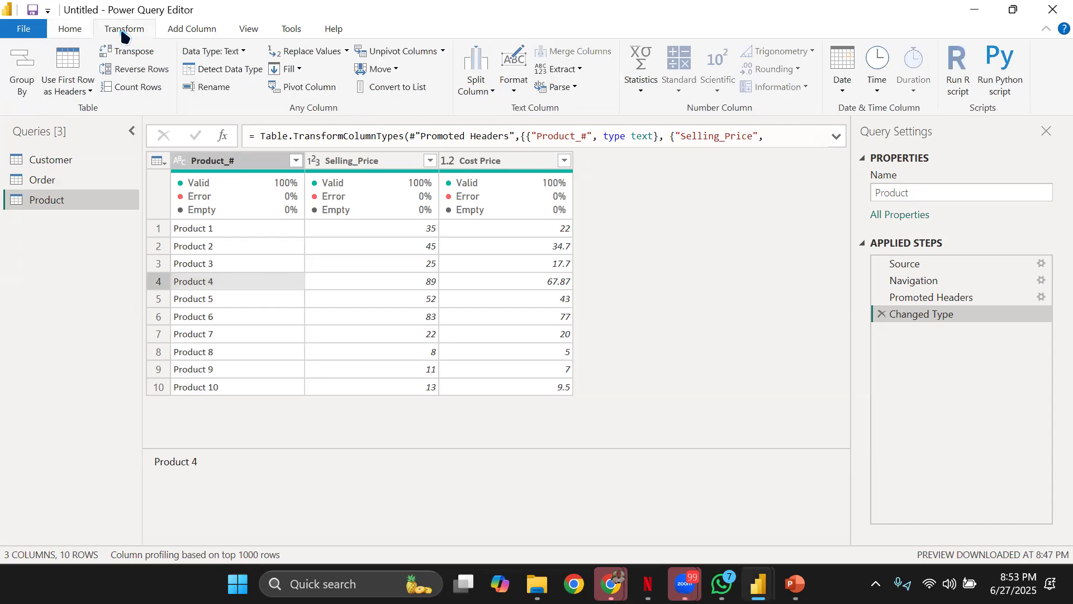
{"action": "left_click", "coordinate": [68, 32]}
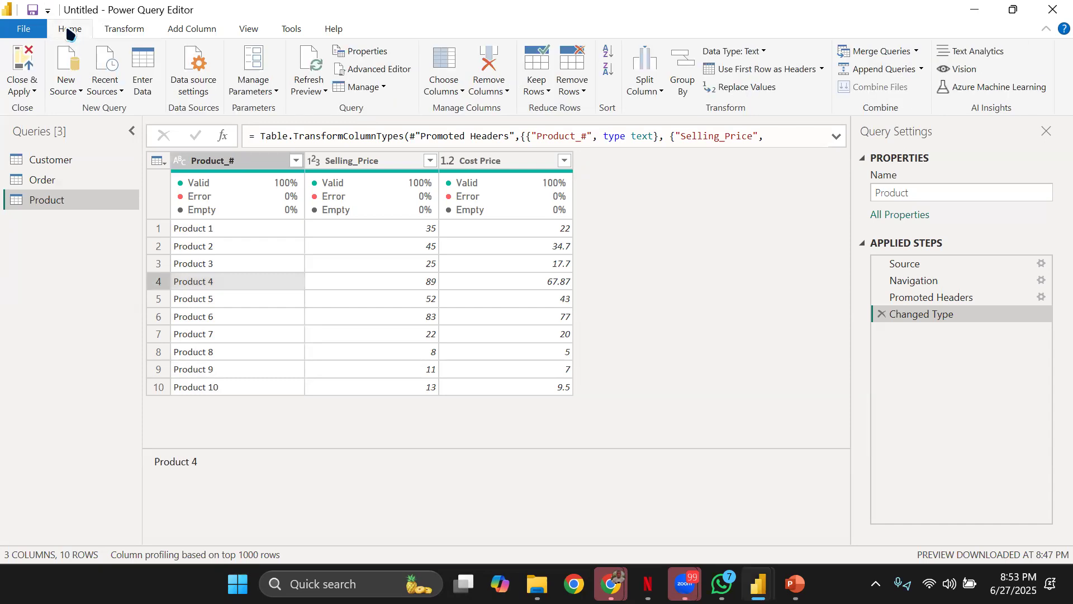
{"action": "left_click", "coordinate": [122, 31]}
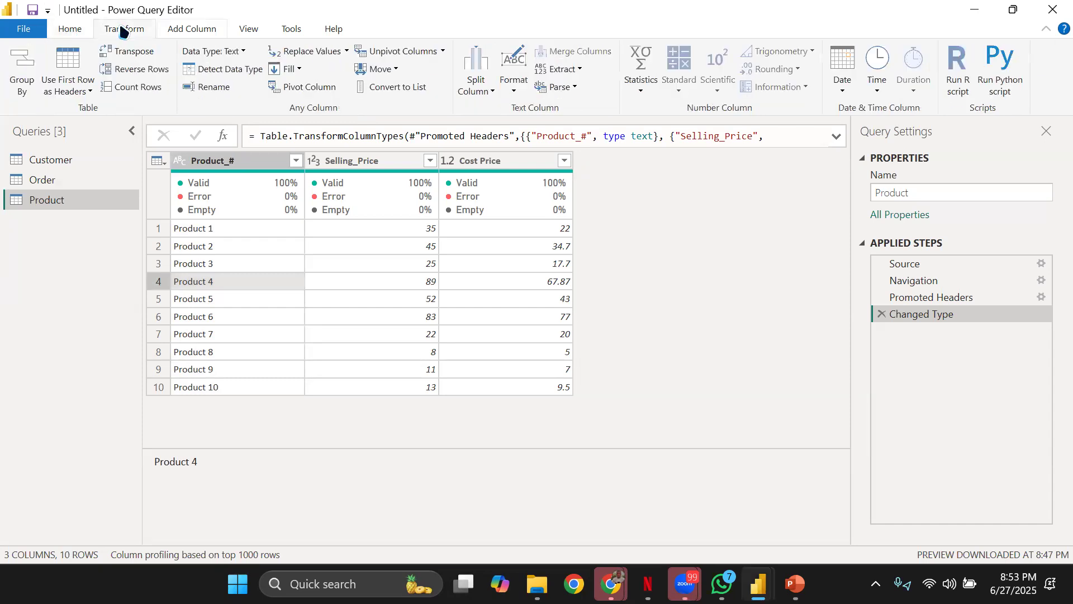
{"action": "left_click", "coordinate": [304, 87]}
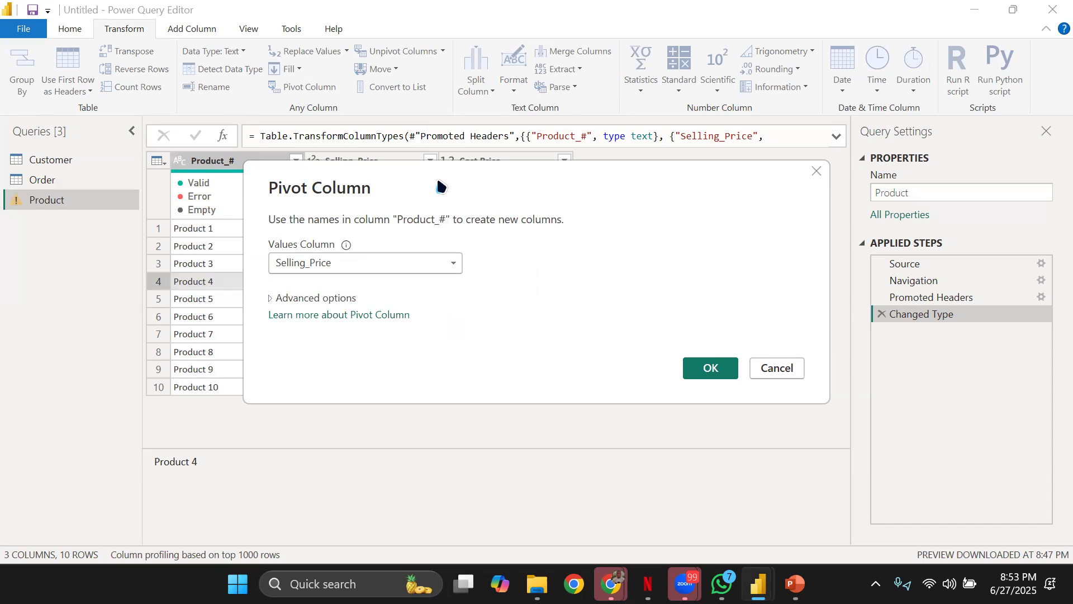
{"action": "left_click", "coordinate": [1000, 371]}
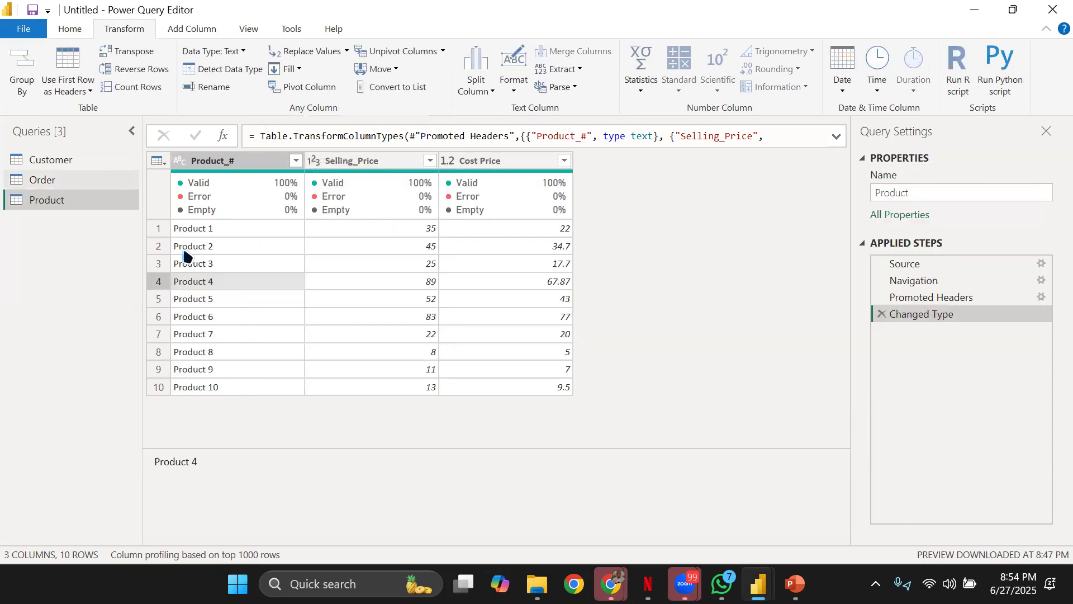
Step: Pivot the Product_# column using Selling_Price as the values column, with the aggregate value function set to Don't Aggregate
{"action": "left_click", "coordinate": [224, 229]}
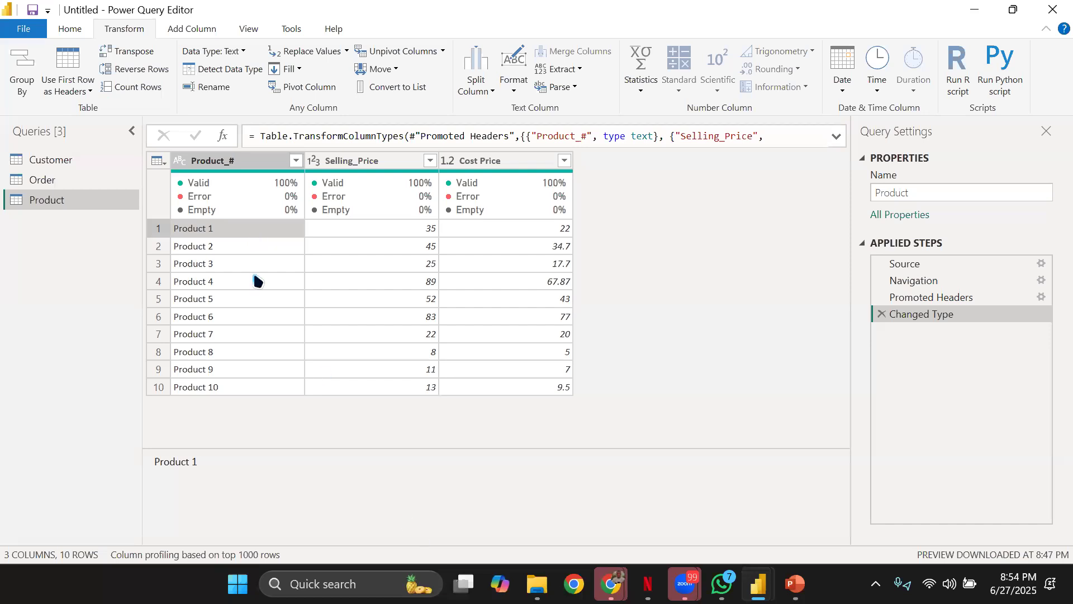
{"action": "left_click", "coordinate": [348, 161]}
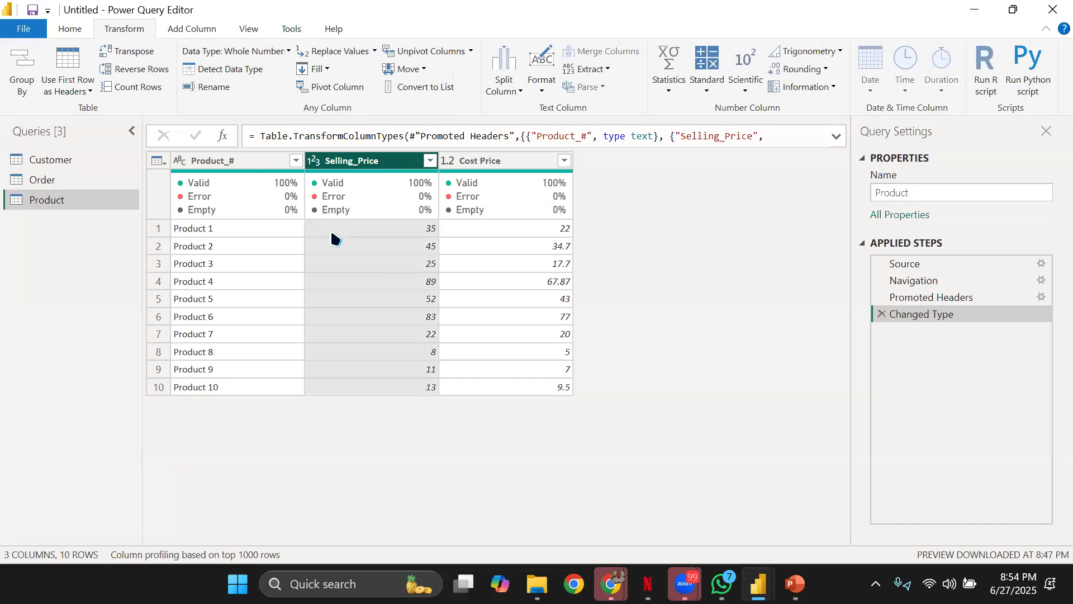
{"action": "left_click", "coordinate": [211, 235]}
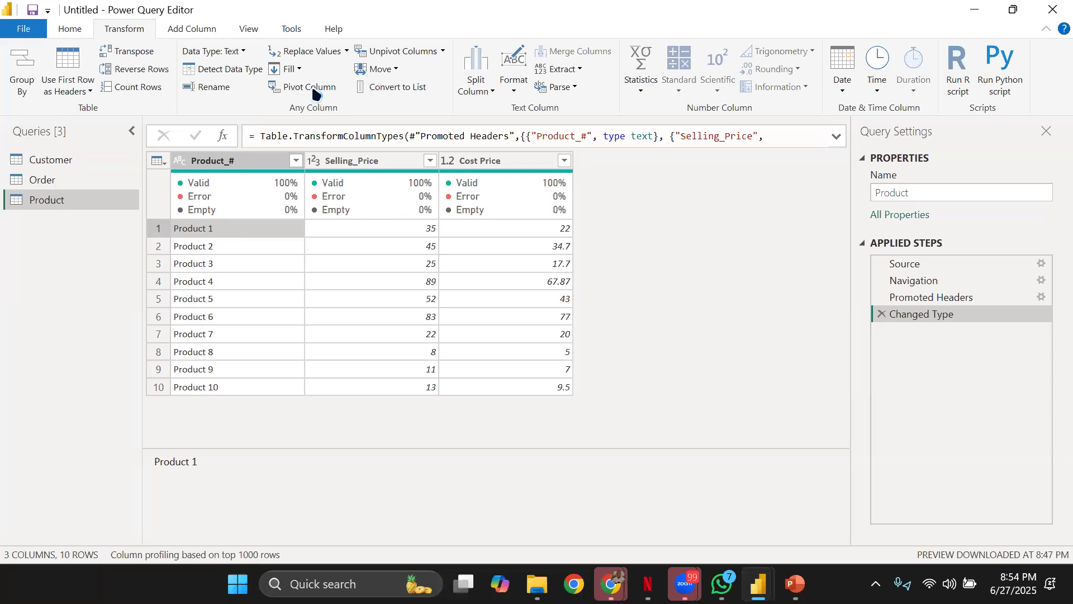
{"action": "left_click", "coordinate": [305, 267]}
{"action": "left_click", "coordinate": [411, 356]}
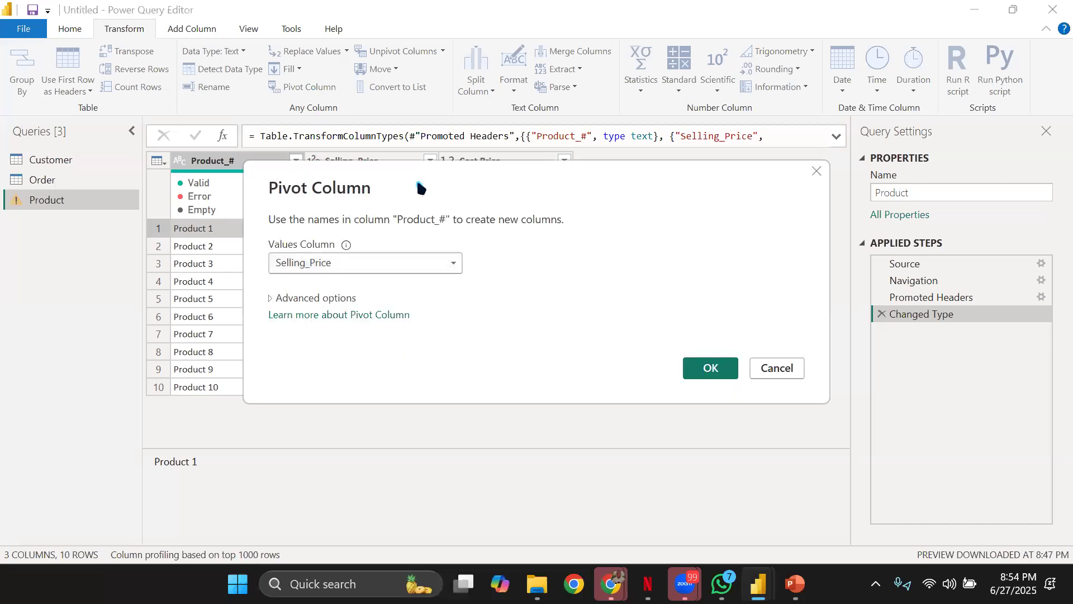
{"action": "left_click_drag", "start_coordinate": [549, 246], "coordinate": [929, 261]}
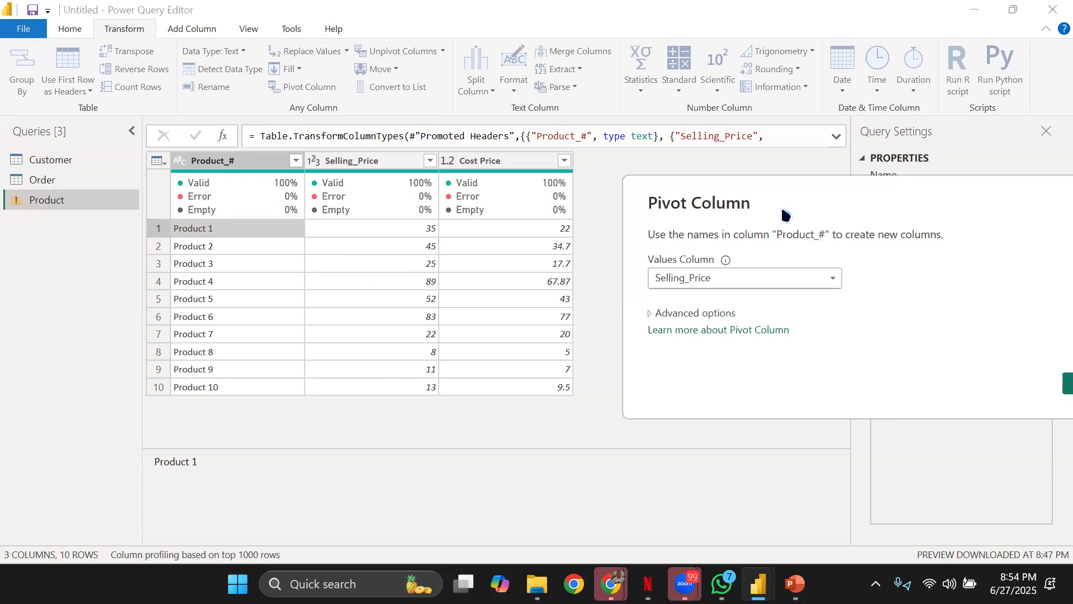
{"action": "left_click_drag", "start_coordinate": [785, 212], "coordinate": [621, 215]}
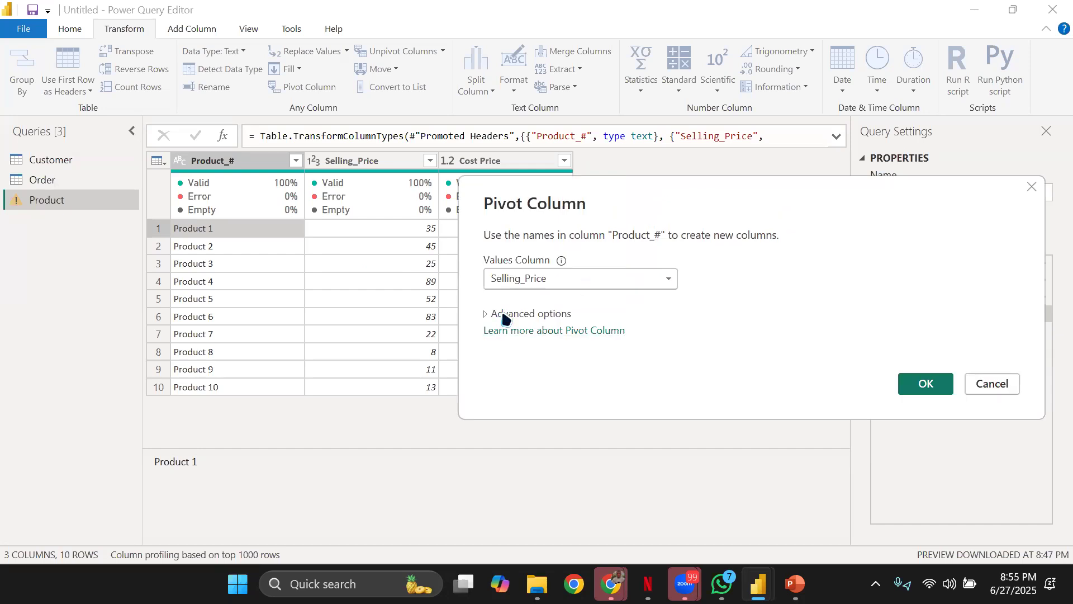
{"action": "left_click", "coordinate": [505, 316]}
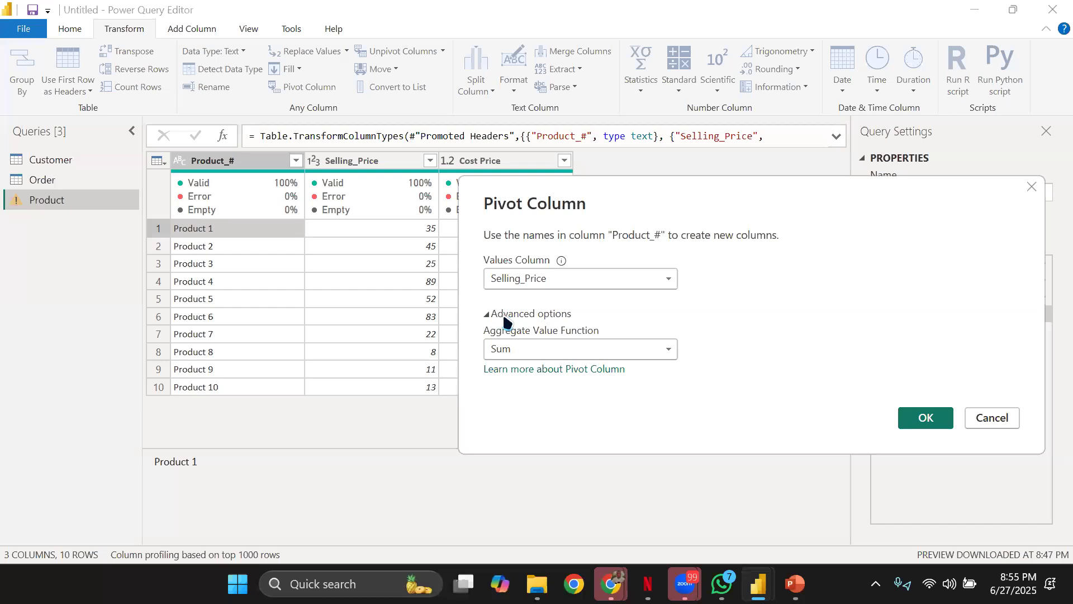
{"action": "left_click", "coordinate": [505, 349]}
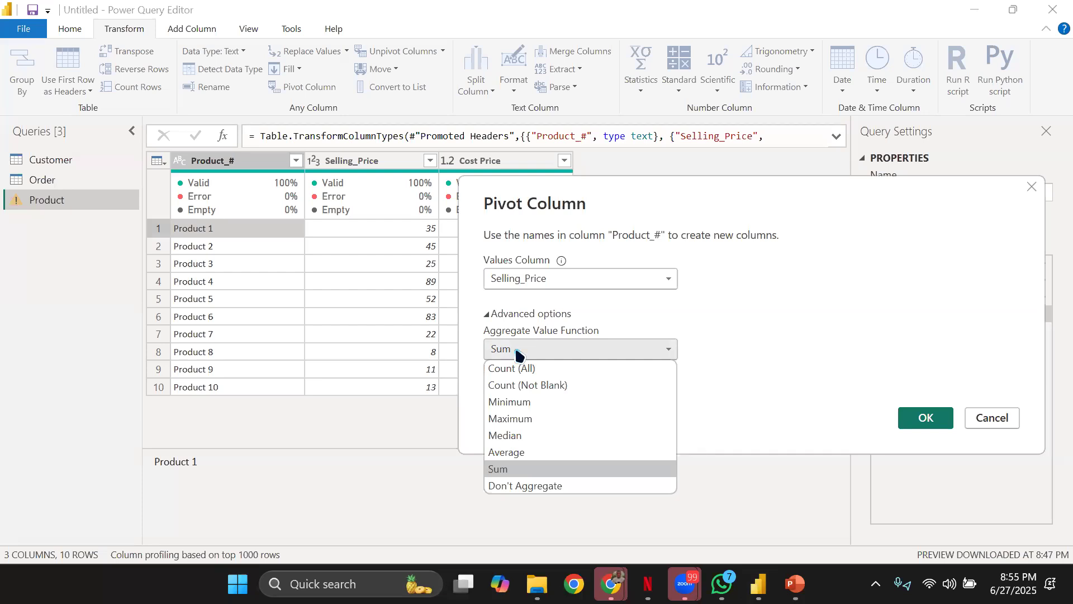
{"action": "left_click", "coordinate": [523, 486]}
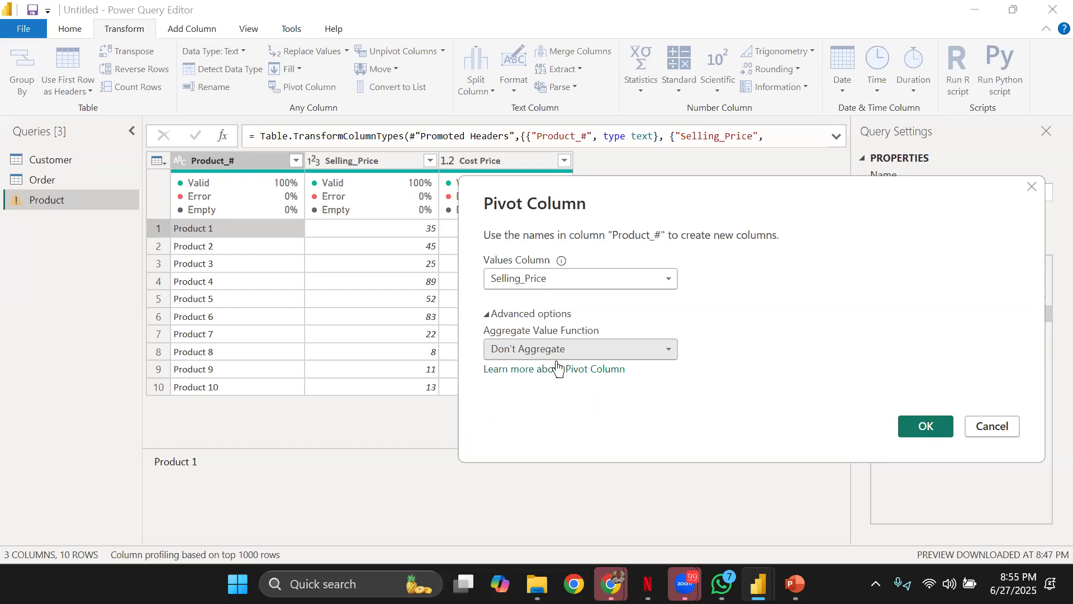
{"action": "left_click", "coordinate": [930, 427]}
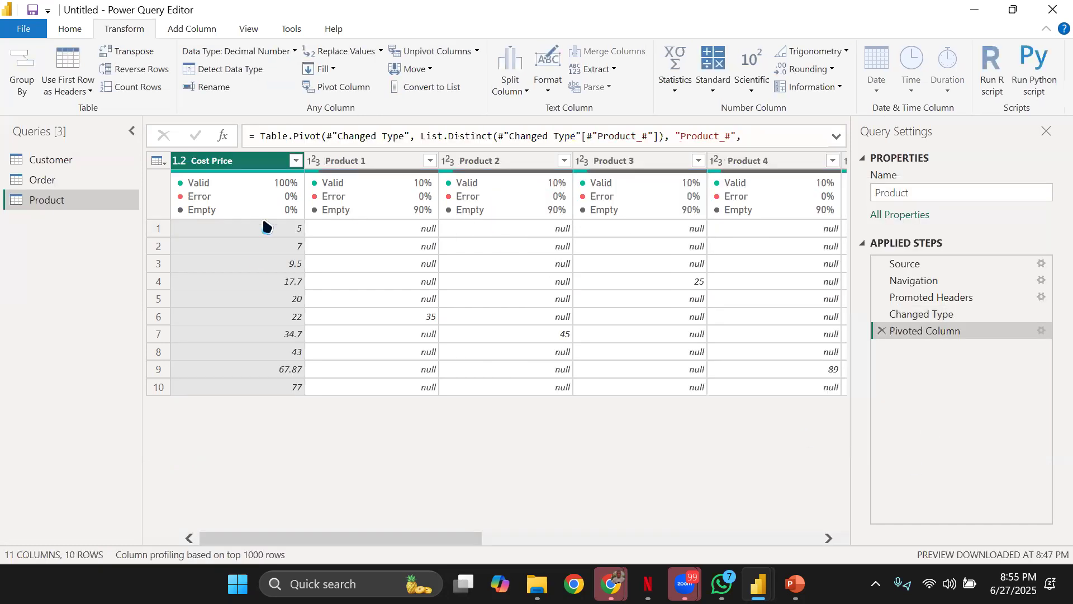
Step: Inspect the pivoted table, checking the non-empty values in the Product 1 and Product 2 columns
{"action": "mouse_move", "coordinate": [272, 205]}
{"action": "scroll", "coordinate": [374, 540], "scroll_direction": "right", "scroll_amount": 3}
{"action": "scroll", "coordinate": [334, 540], "scroll_direction": "left", "scroll_amount": 2}
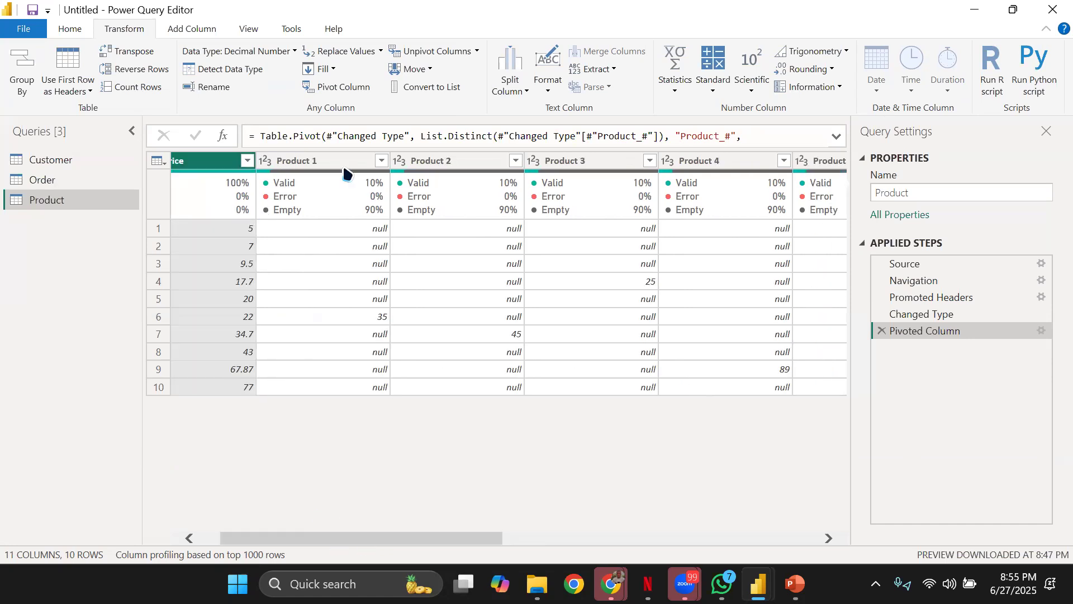
{"action": "left_click", "coordinate": [344, 168]}
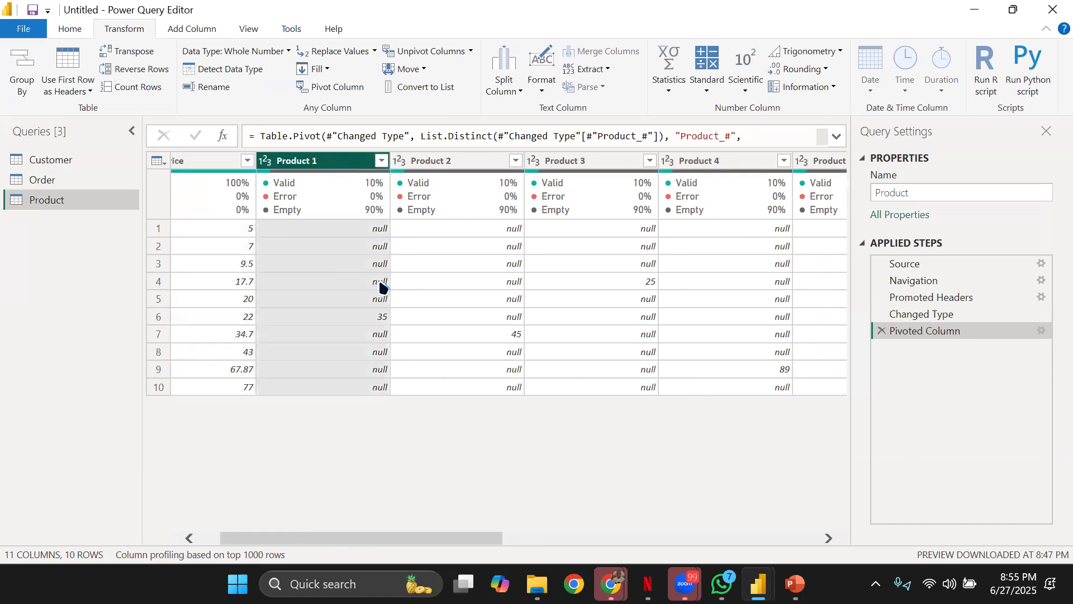
{"action": "left_click", "coordinate": [377, 323]}
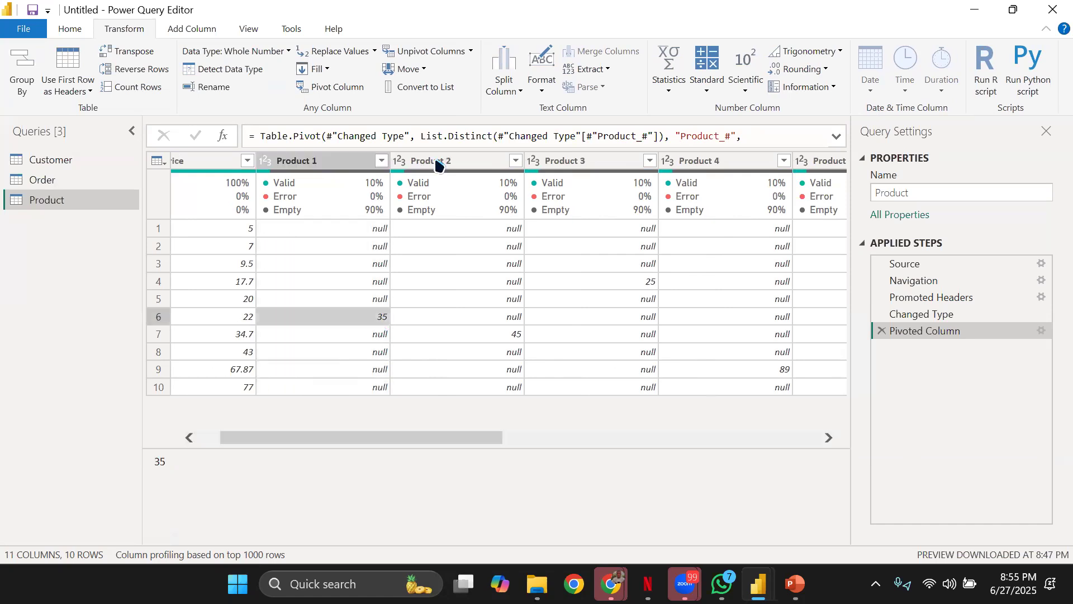
{"action": "left_click", "coordinate": [468, 335]}
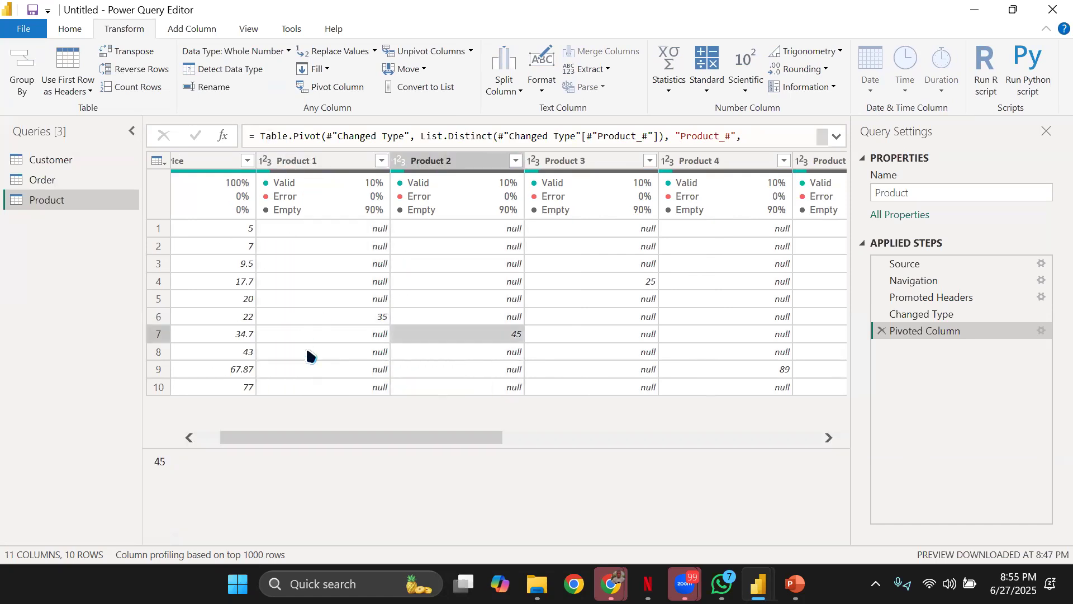
Step: Sort the pivoted table by the Product 1 column in descending order
{"action": "left_click", "coordinate": [300, 166]}
{"action": "left_click", "coordinate": [72, 25]}
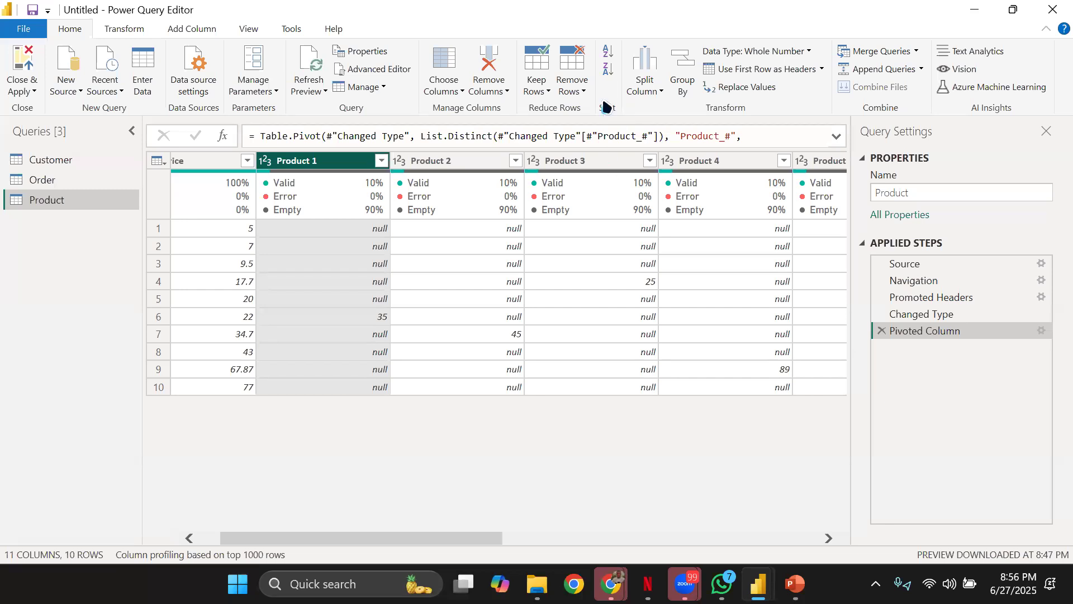
{"action": "left_click", "coordinate": [608, 69]}
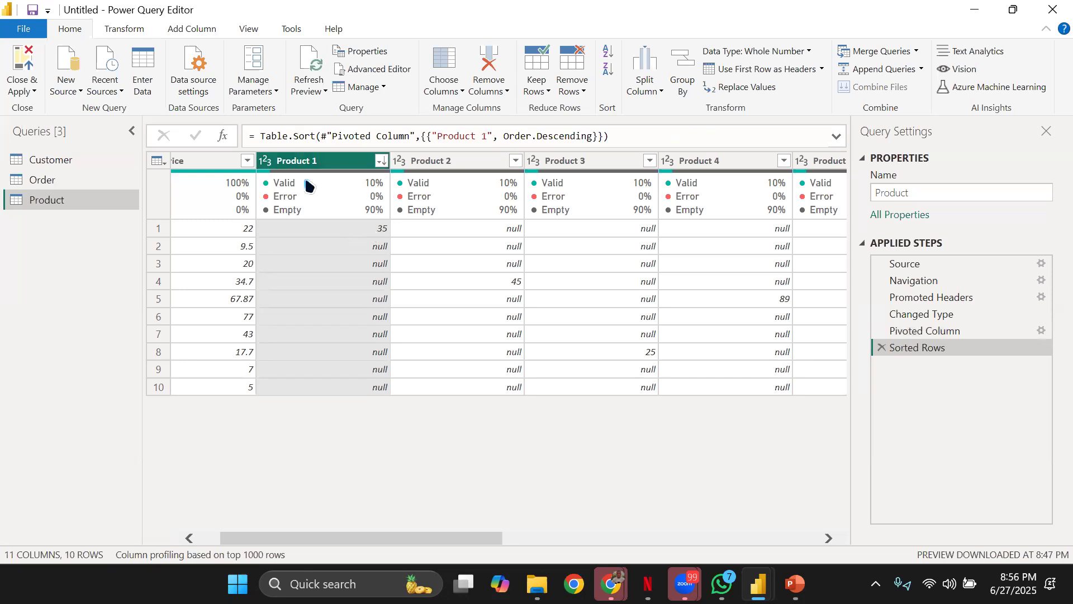
Step: Add descending sorts on the Product 2, Product 3 and Product 4 columns, in that order
{"action": "left_click_drag", "start_coordinate": [416, 535], "coordinate": [231, 459]}
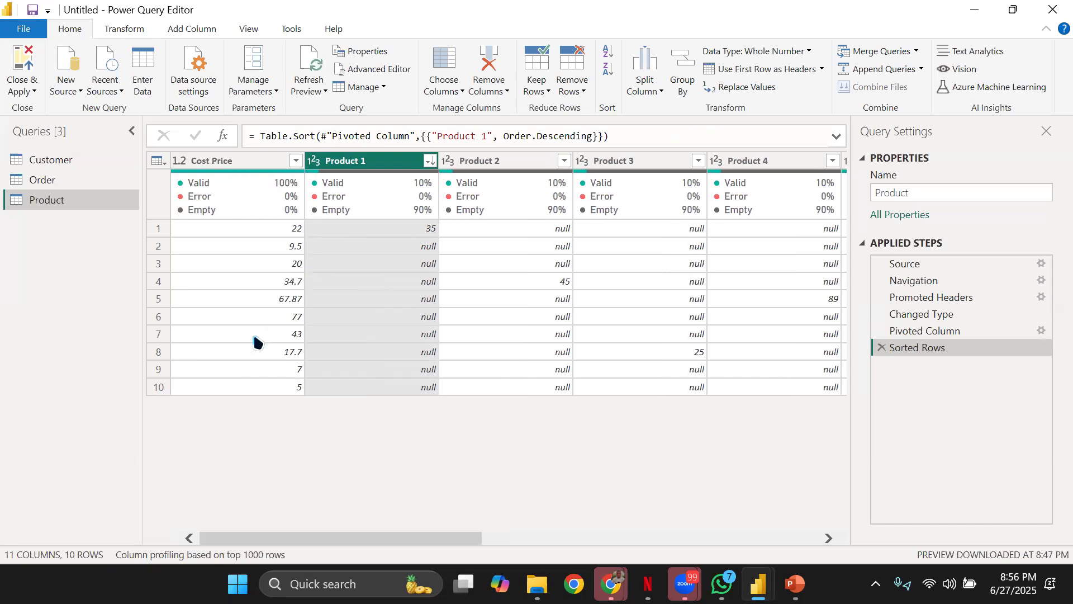
{"action": "left_click", "coordinate": [498, 162]}
{"action": "left_click", "coordinate": [606, 67]}
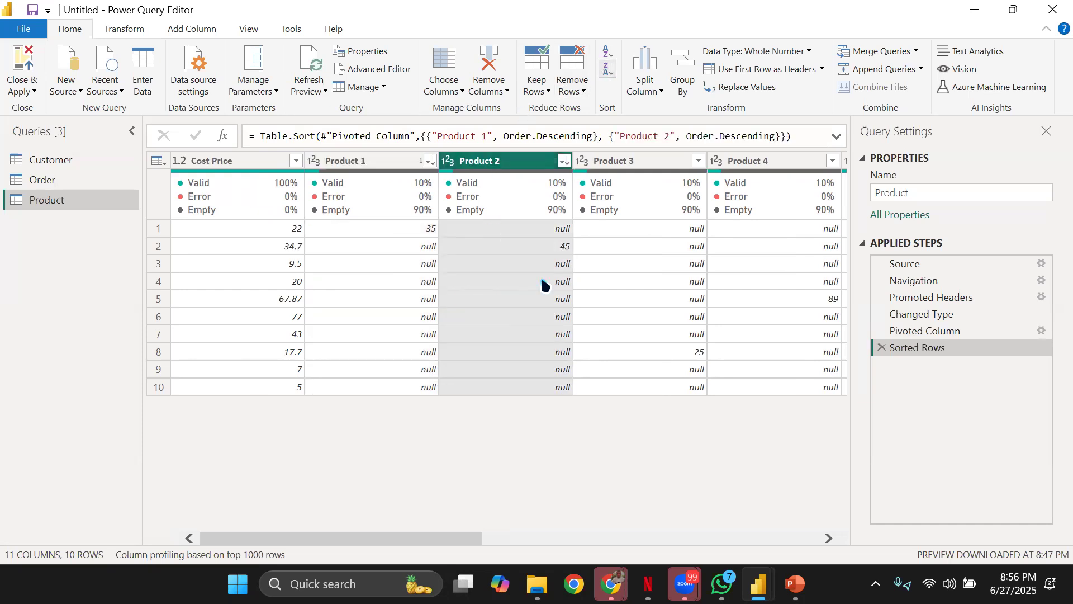
{"action": "left_click", "coordinate": [643, 166]}
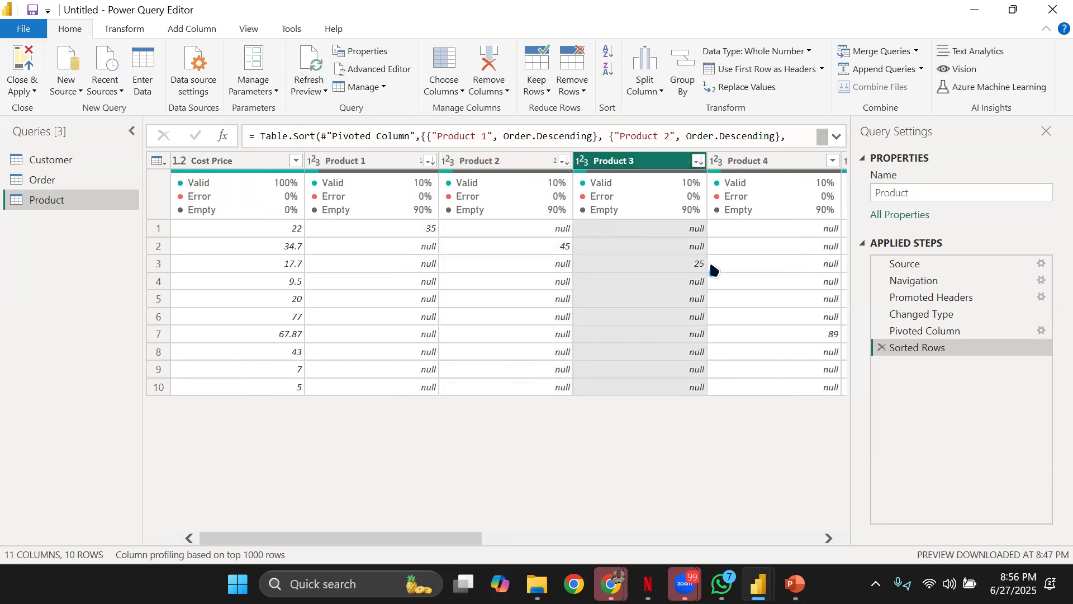
{"action": "left_click", "coordinate": [759, 160]}
{"action": "left_click", "coordinate": [609, 69]}
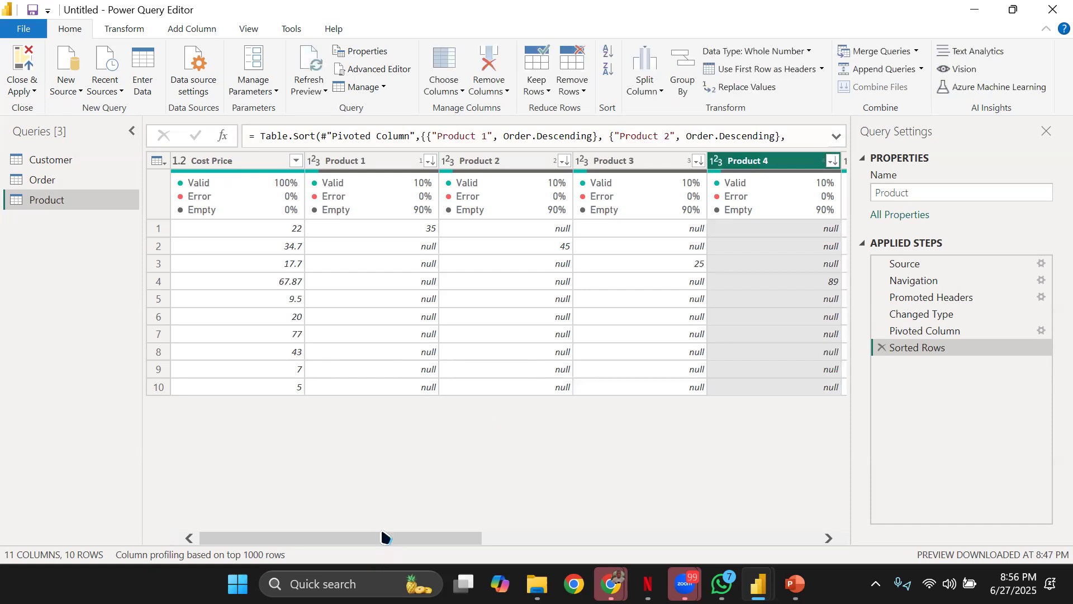
Step: Extend the descending sort to the Product 5 and Product 6 columns
{"action": "scroll", "coordinate": [487, 526], "scroll_direction": "right", "scroll_amount": 3}
{"action": "left_click", "coordinate": [662, 162]}
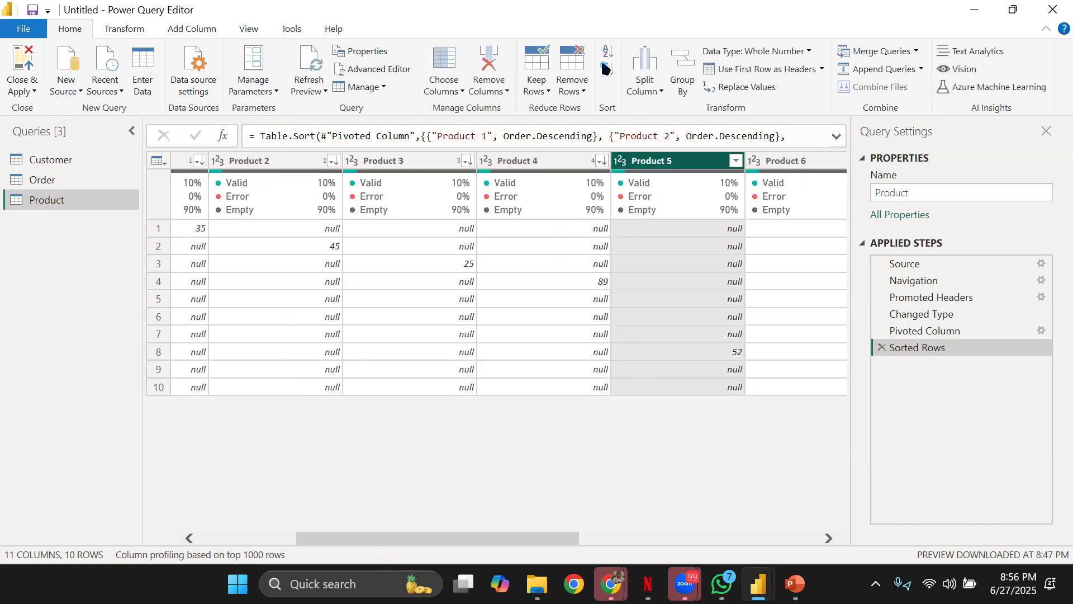
{"action": "left_click", "coordinate": [608, 69]}
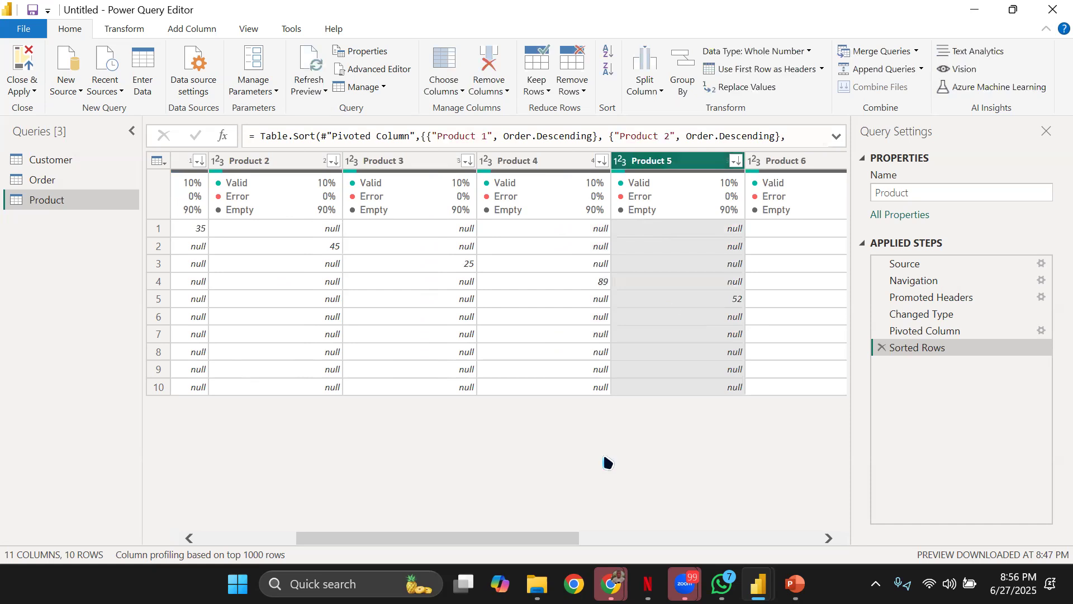
{"action": "left_click", "coordinate": [775, 162]}
{"action": "left_click", "coordinate": [608, 71]}
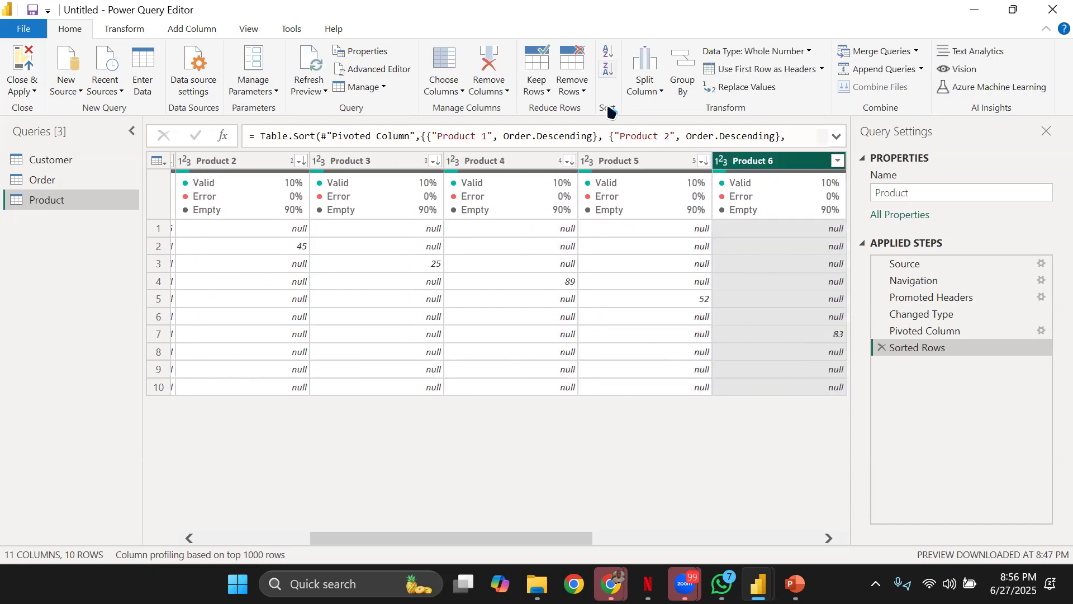
{"action": "left_click_drag", "start_coordinate": [525, 537], "coordinate": [323, 510]}
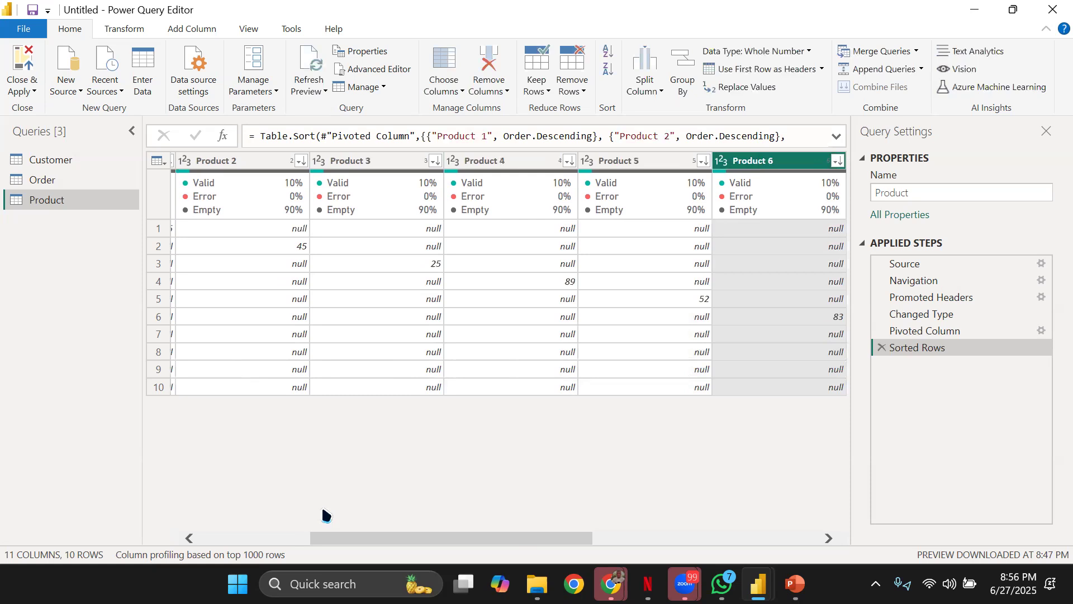
{"action": "left_click", "coordinate": [496, 30]}
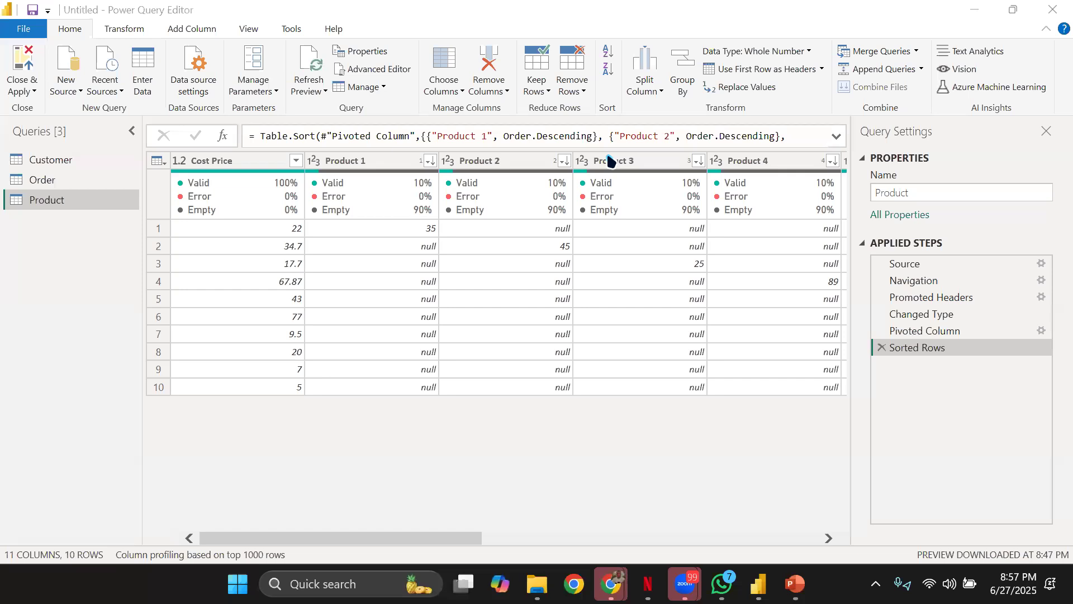
Step: Unpivot the Product 1 through Product 10 columns of the sorted Product table into attribute and value columns
{"action": "left_click", "coordinate": [375, 163]}
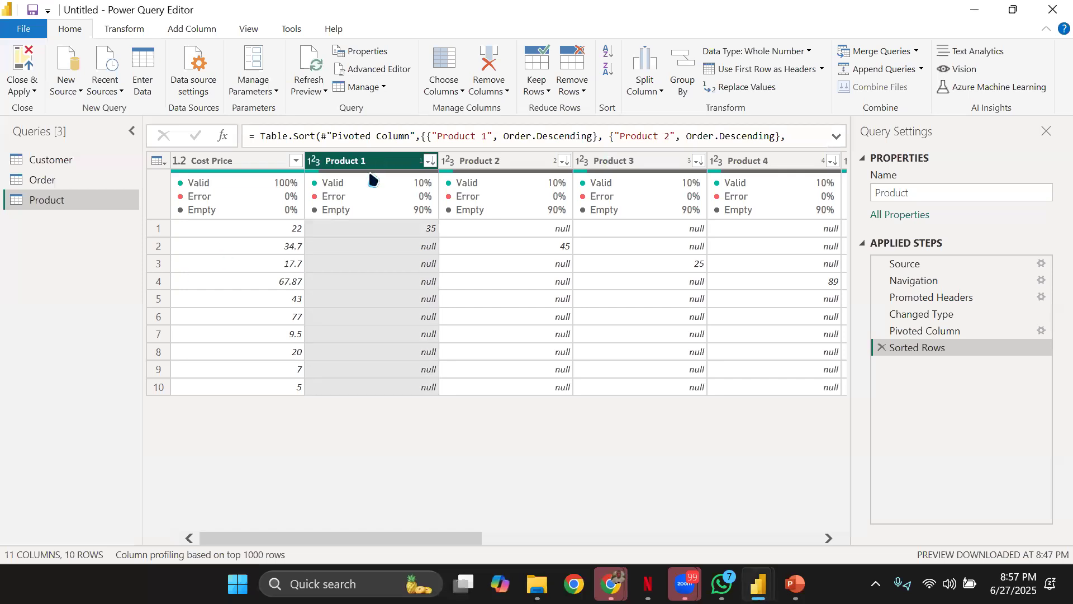
{"action": "key", "text": "shift+Right"}
{"action": "key", "text": "shift+Right"}
{"action": "key", "text": "shift+Right"}
{"action": "key", "text": "shift+Right"}
{"action": "key", "text": "shift+Right"}
{"action": "key", "text": "shift+Right"}
{"action": "key", "text": "shift+Right"}
{"action": "key", "text": "shift+Right"}
{"action": "key", "text": "shift+Right"}
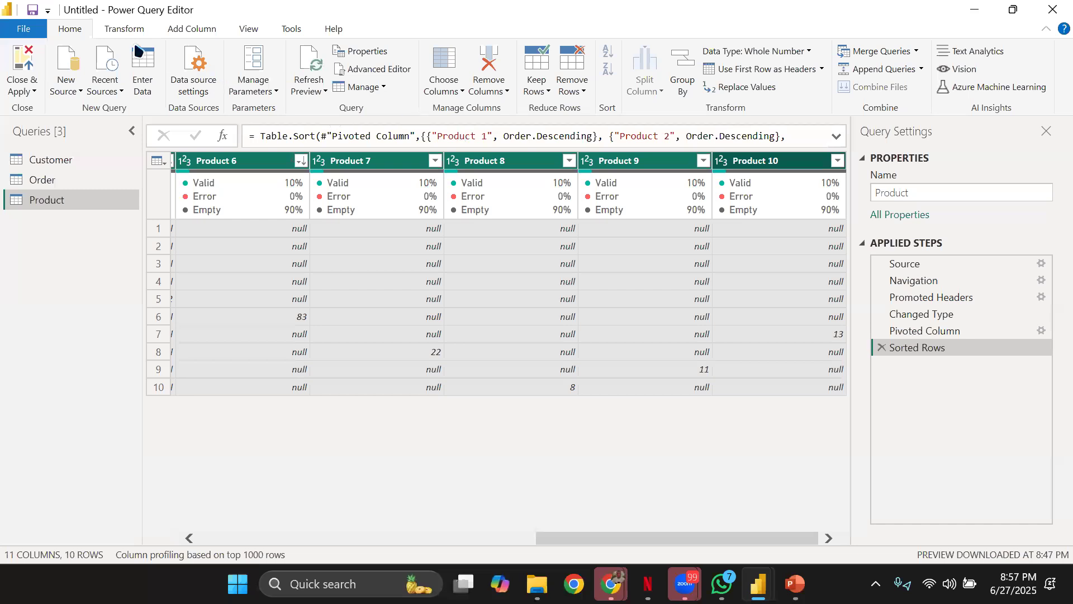
{"action": "left_click", "coordinate": [124, 30]}
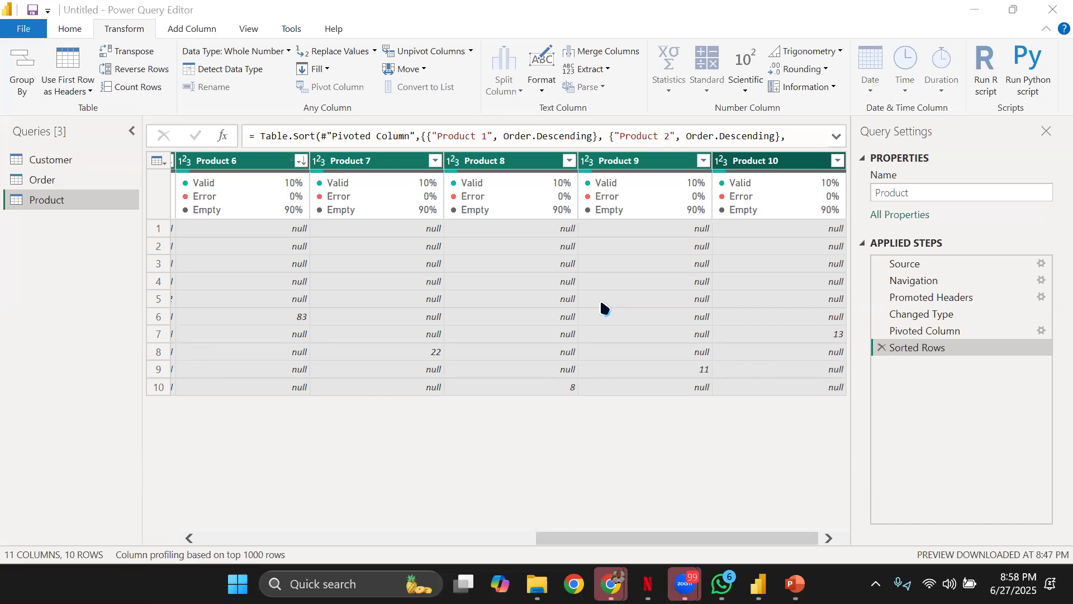
{"action": "left_click", "coordinate": [423, 52]}
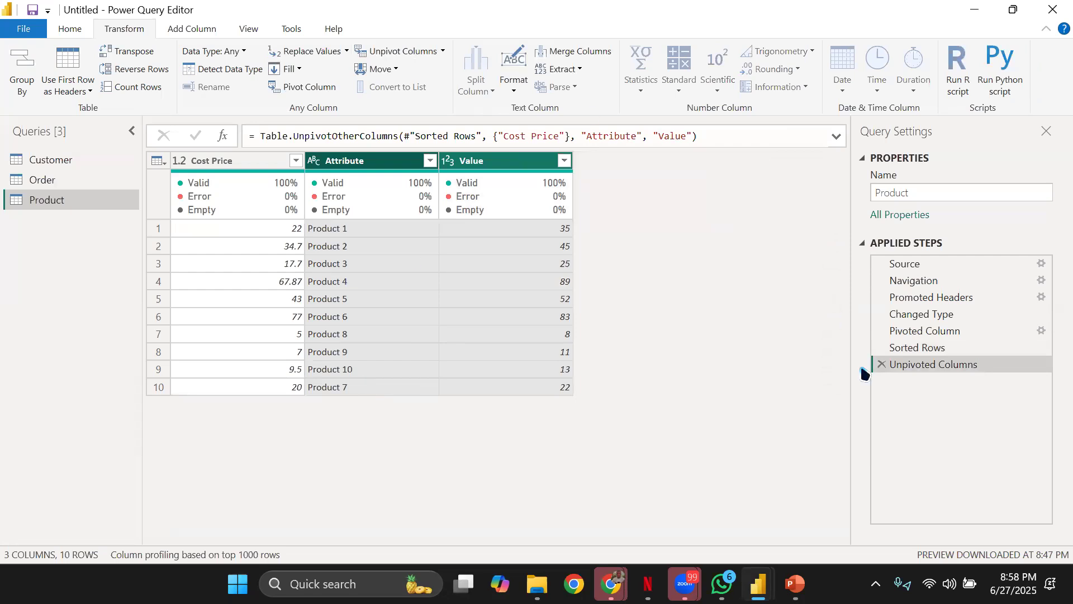
Step: Remove the Unpivoted Columns step and repeat the unpivot on the Product 1 through Product 10 columns
{"action": "left_click", "coordinate": [882, 364]}
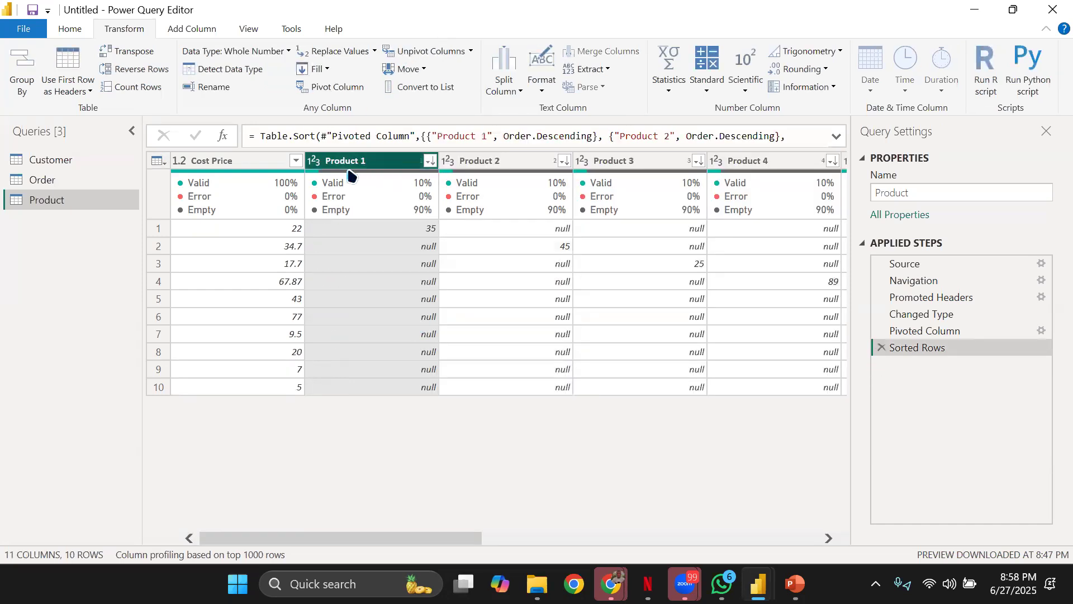
{"action": "mouse_move", "coordinate": [349, 175]}
{"action": "key", "text": "shift+Right"}
{"action": "key", "text": "shift+Right"}
{"action": "key", "text": "shift+Right"}
{"action": "key", "text": "shift+Right"}
{"action": "key", "text": "shift+Right"}
{"action": "key", "text": "shift+Right"}
{"action": "key", "text": "shift+Right"}
{"action": "key", "text": "shift+Right"}
{"action": "key", "text": "shift+Right"}
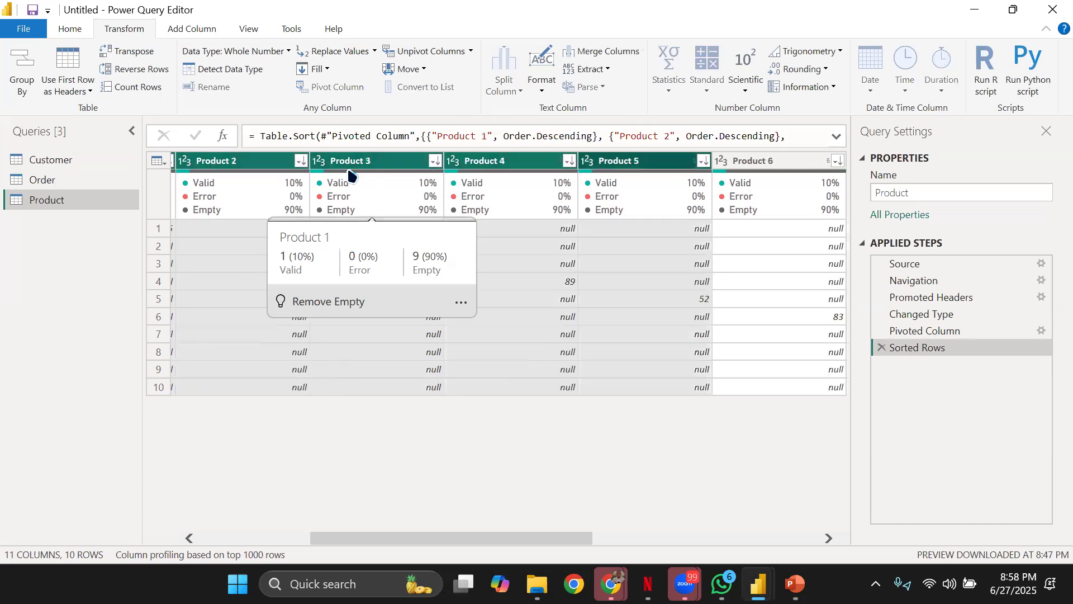
{"action": "left_click", "coordinate": [414, 54]}
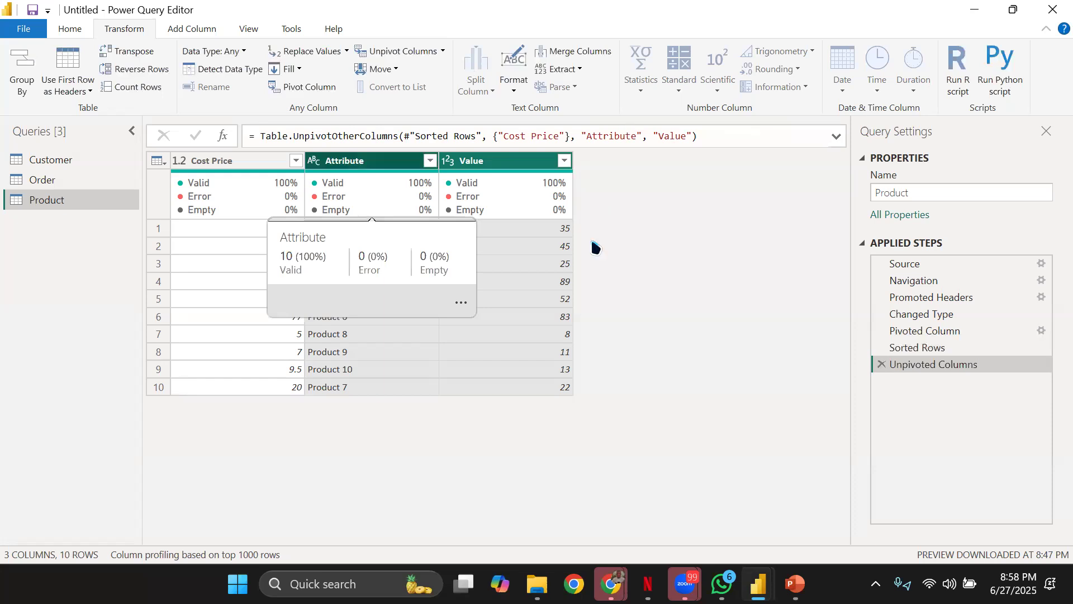
Step: Inspect the Attribute and Value columns of the unpivoted Product table
{"action": "mouse_move", "coordinate": [473, 187]}
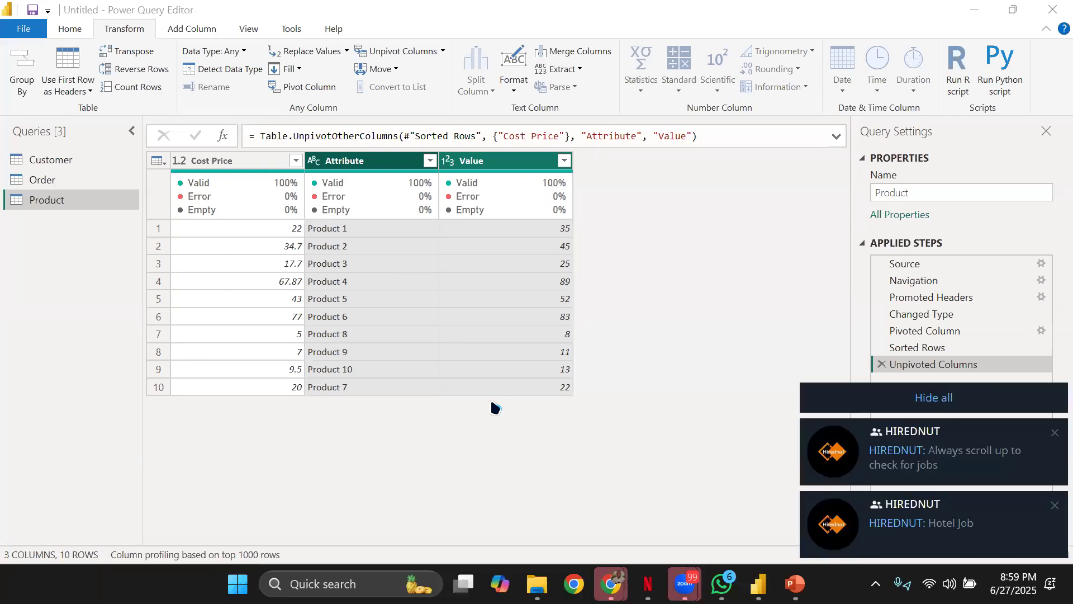
{"action": "left_click", "coordinate": [846, 405]}
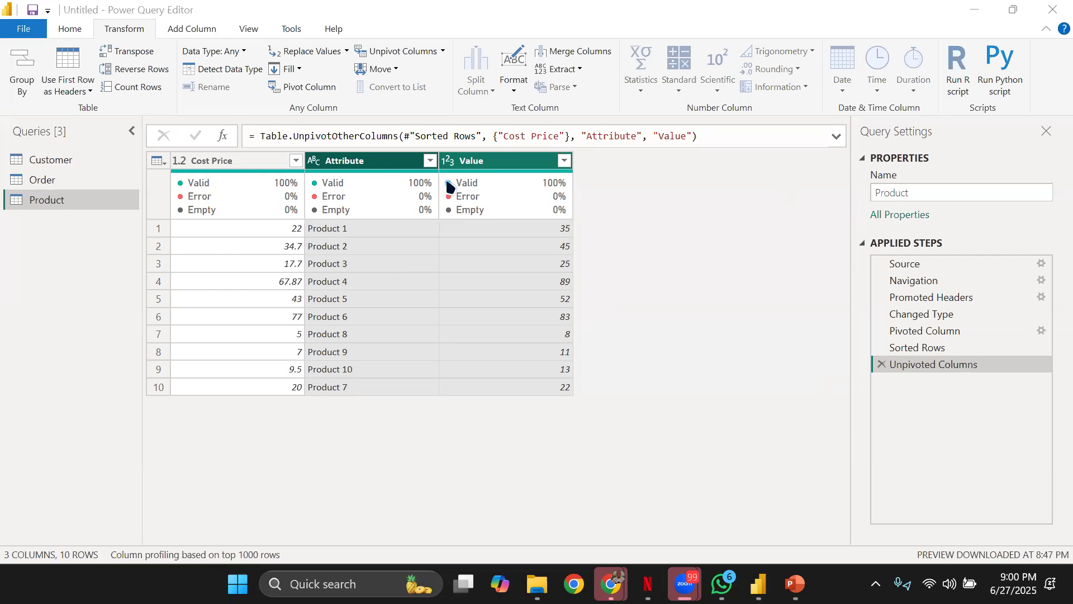
{"action": "left_click", "coordinate": [371, 161]}
{"action": "left_click", "coordinate": [495, 161]}
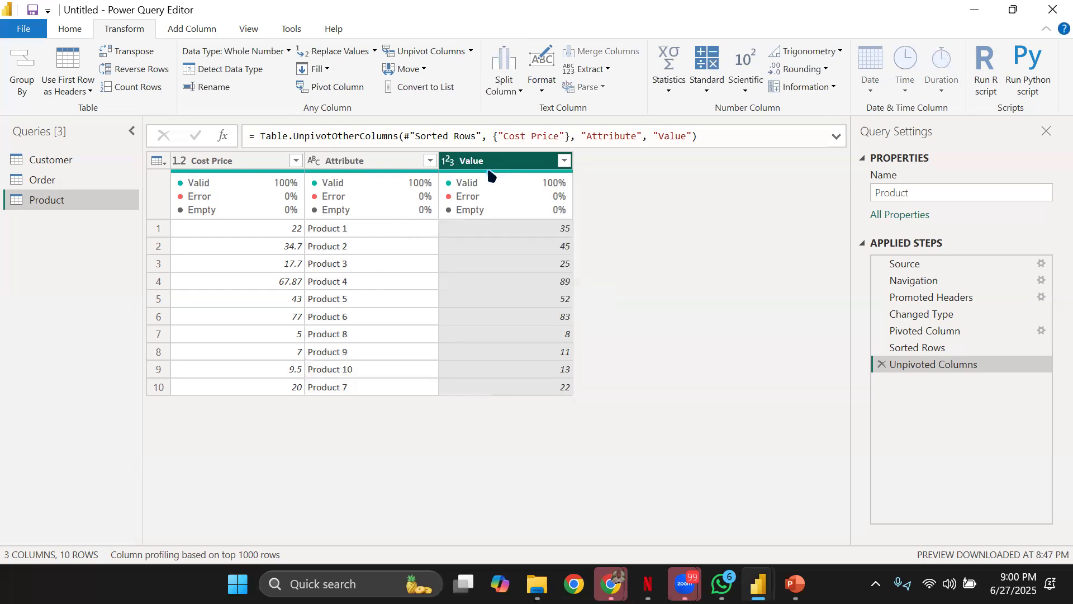
{"action": "mouse_move", "coordinate": [463, 187]}
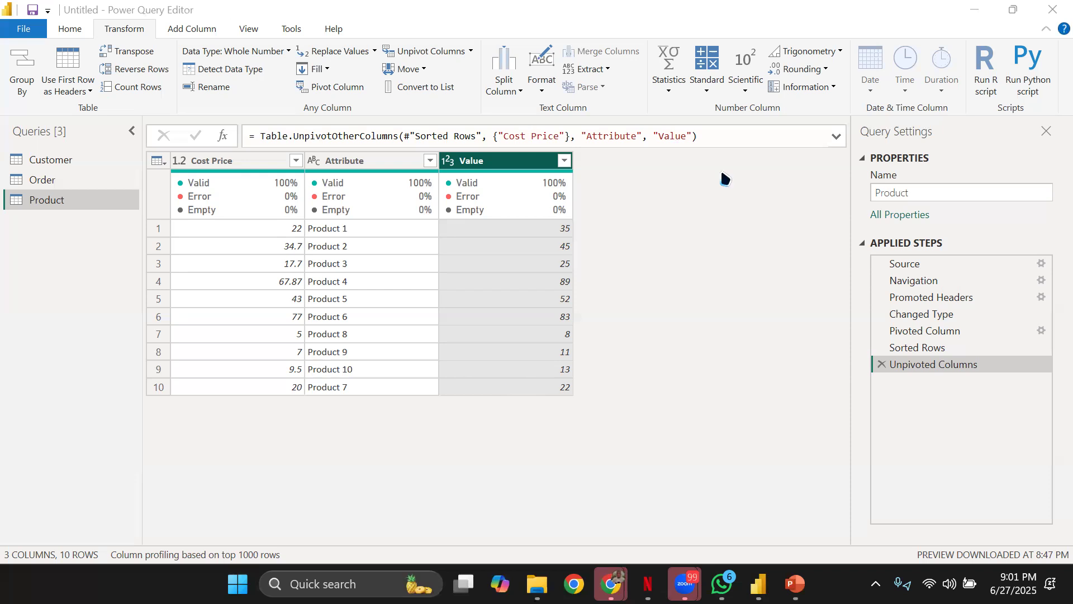
Step: Remove the Unpivoted Columns, Sorted Rows and Pivoted Column steps from the Product query, leaving Changed Type as the last step
{"action": "left_click", "coordinate": [882, 363]}
{"action": "left_click", "coordinate": [882, 348]}
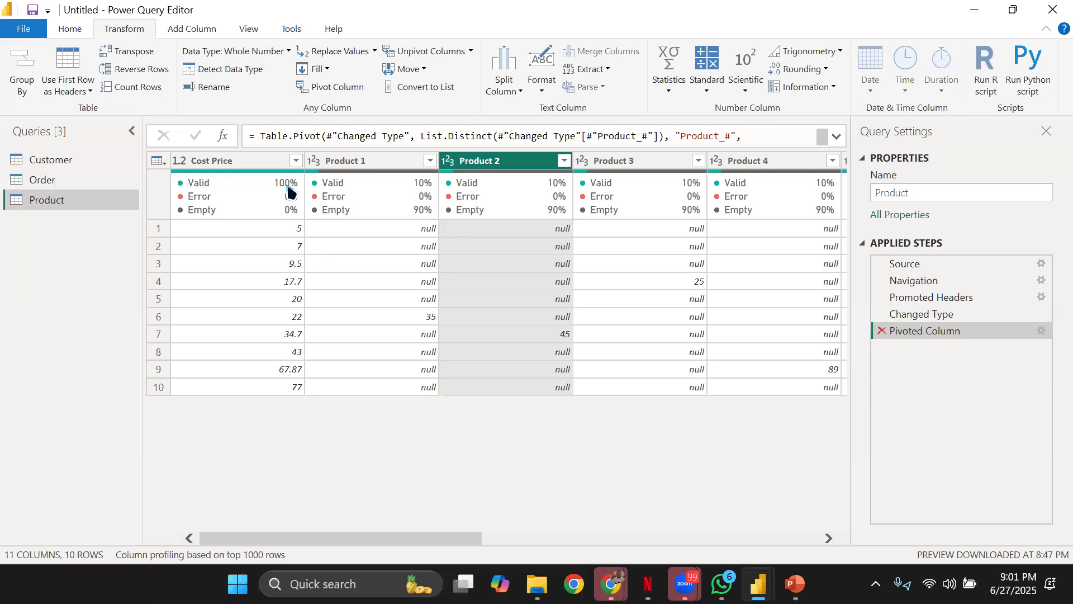
{"action": "key", "text": "Delete"}
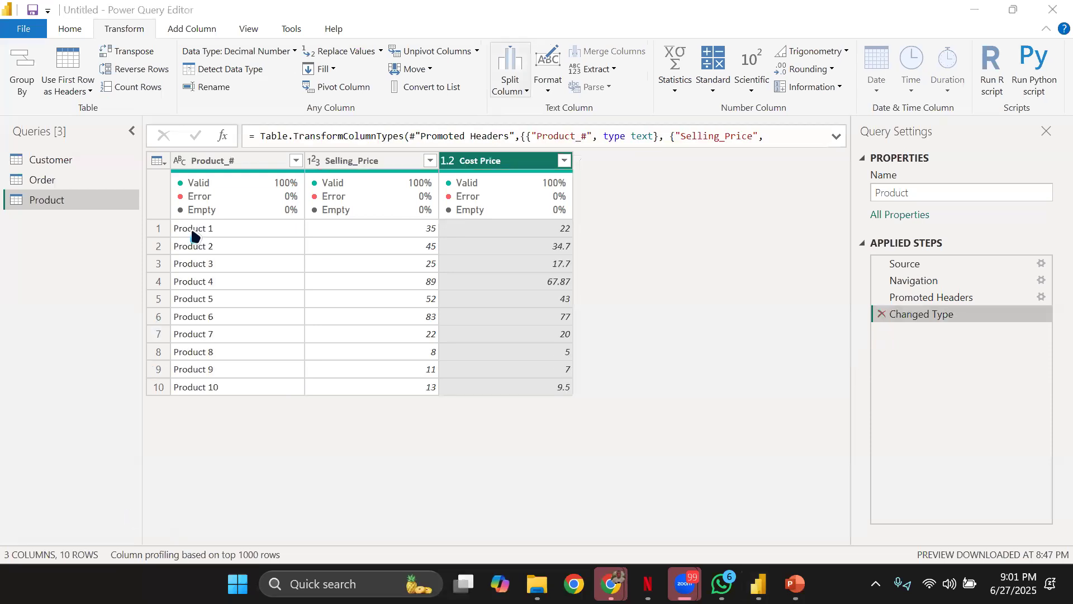
{"action": "left_click", "coordinate": [218, 168]}
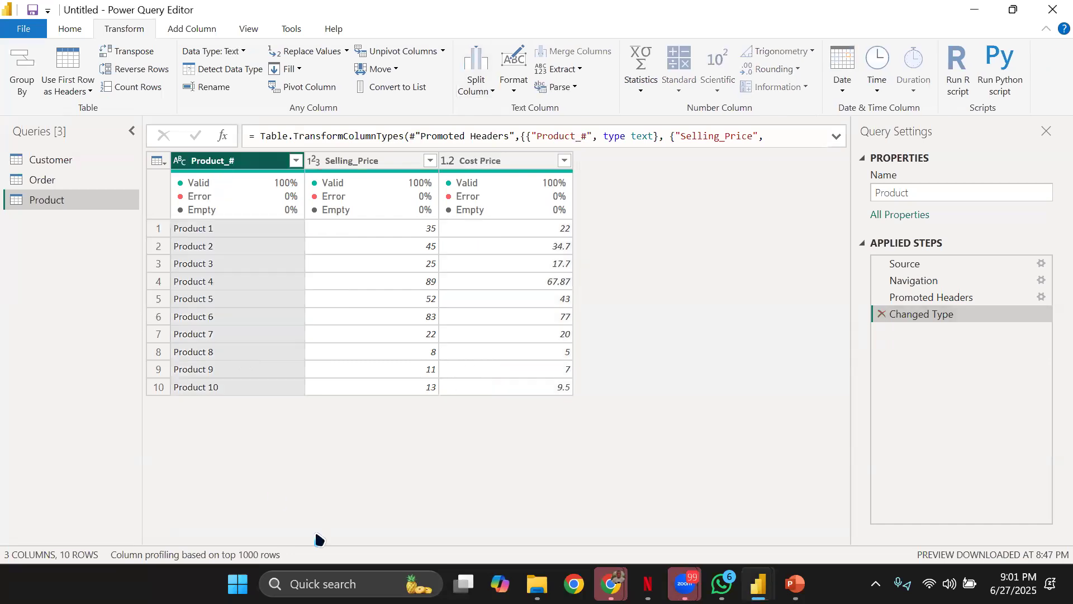
{"action": "left_click", "coordinate": [373, 163]}
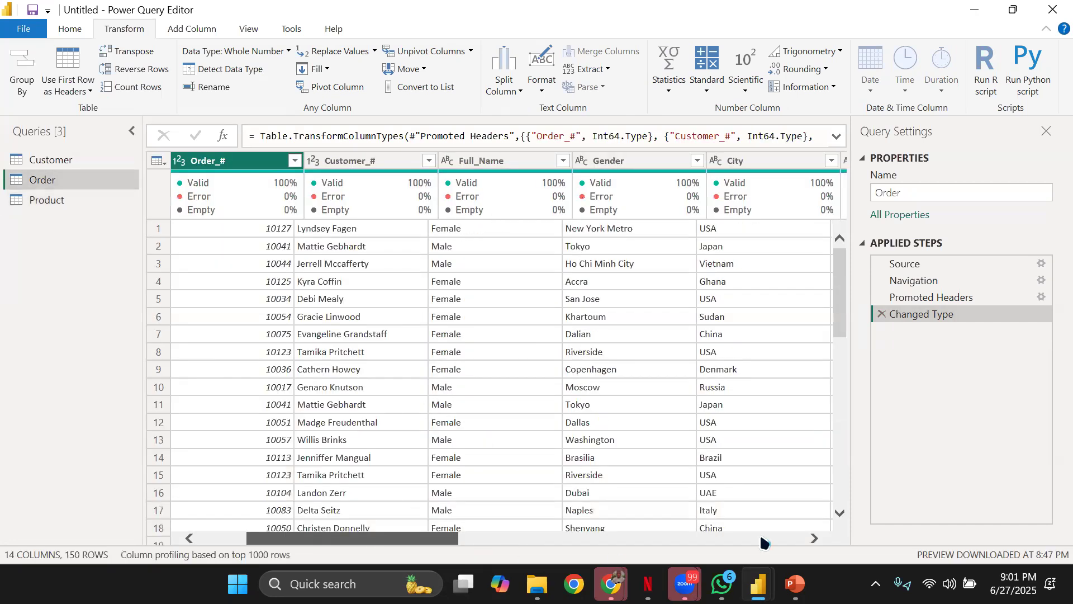
Step: In the Order query, remove the Selling_Price, Cost_Price, TSP, TCP and PROFIT columns
{"action": "scroll", "coordinate": [655, 264], "scroll_direction": "right", "scroll_amount": 10}
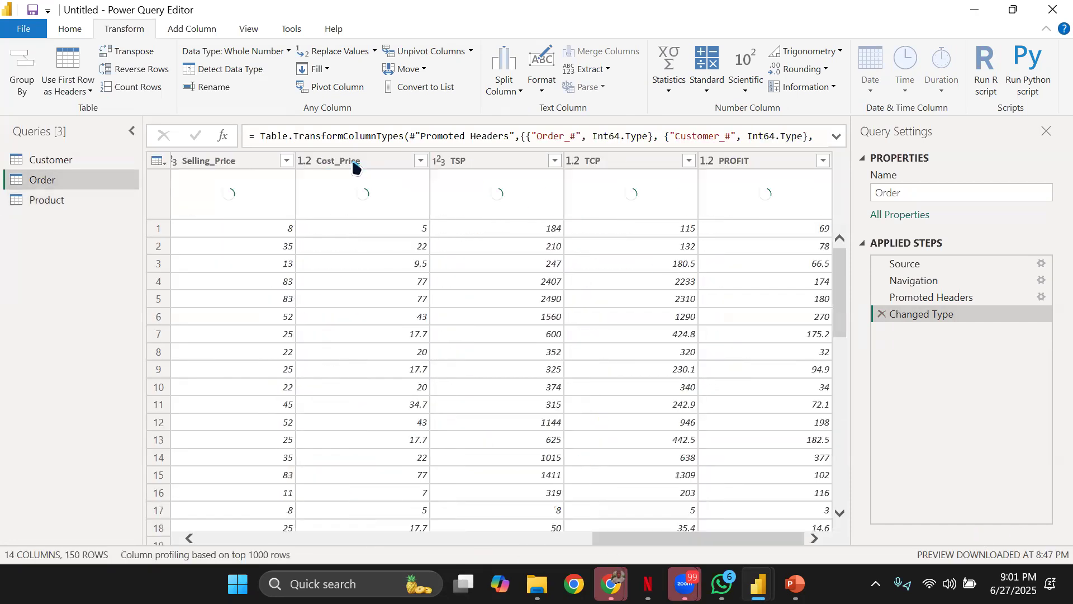
{"action": "left_click", "coordinate": [251, 162]}
{"action": "key", "text": "shift+Right"}
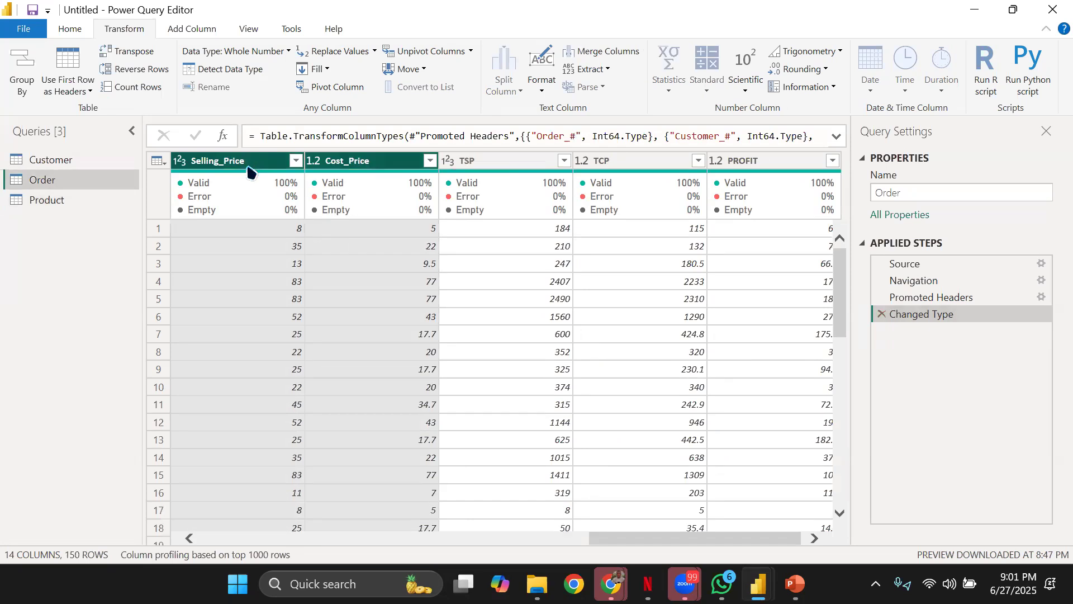
{"action": "key", "text": "shift+Right"}
{"action": "key", "text": "shift+Right"}
{"action": "key", "text": "shift+Right"}
{"action": "key", "text": "Delete"}
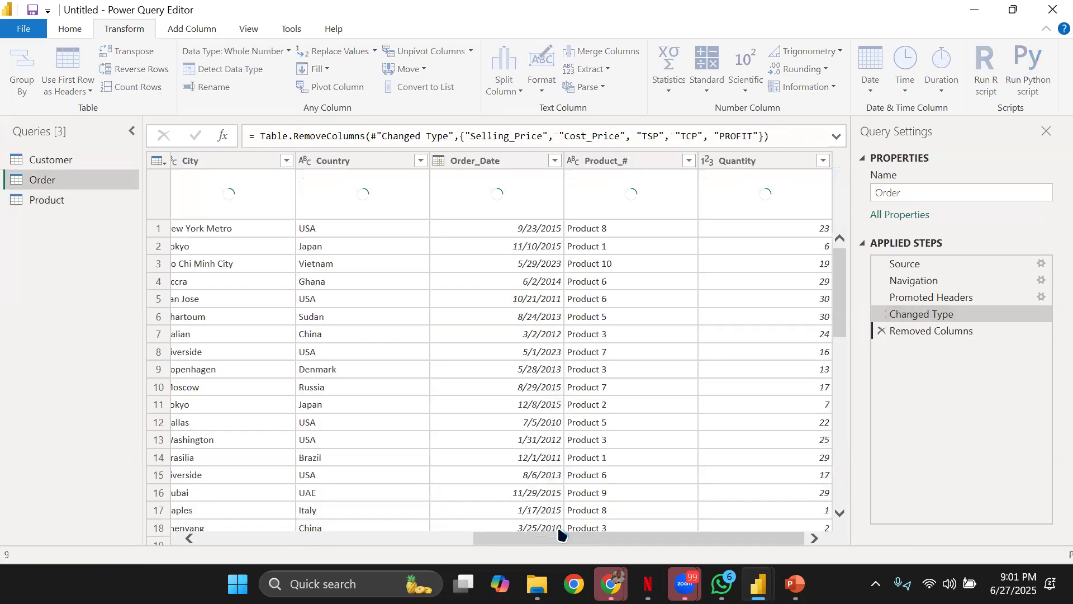
Step: Examine the Product_# column of the Order query for products that repeat across the rows
{"action": "left_click", "coordinate": [615, 170]}
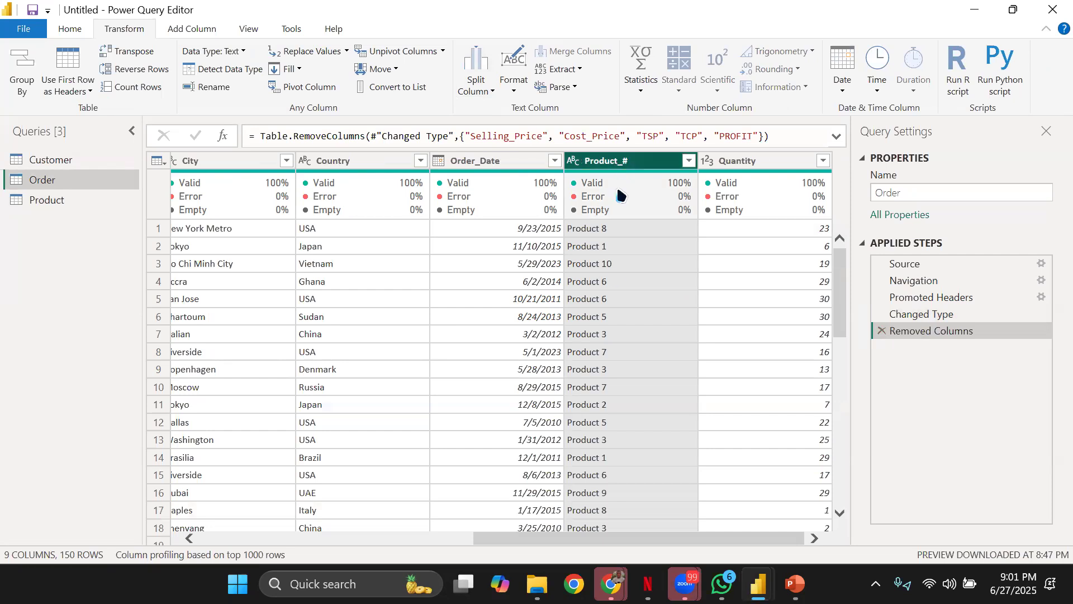
{"action": "scroll", "coordinate": [612, 291], "scroll_direction": "down", "scroll_amount": 10}
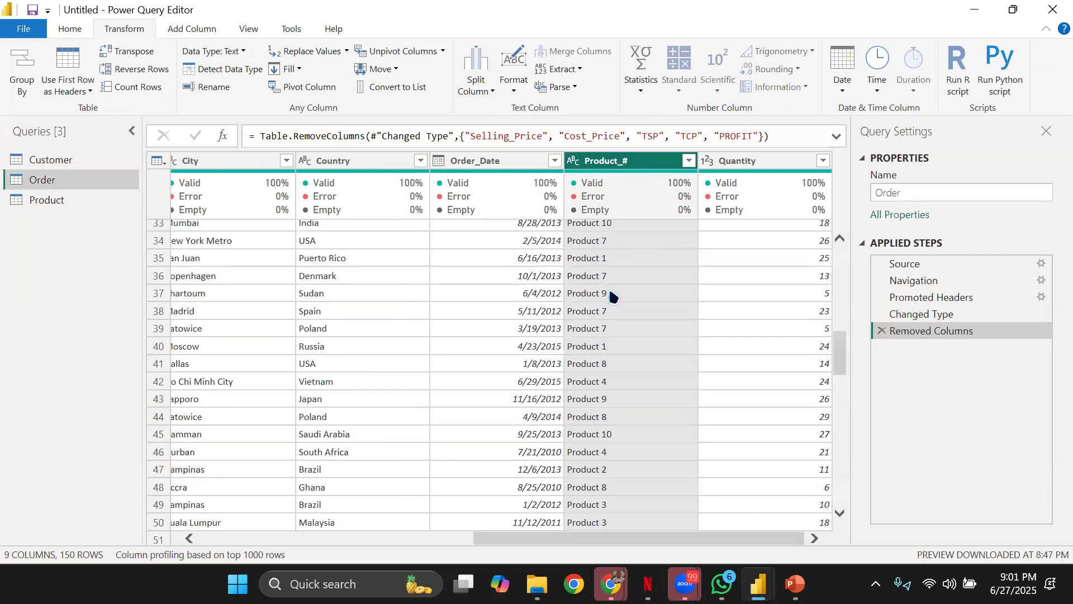
{"action": "scroll", "coordinate": [615, 298], "scroll_direction": "up", "scroll_amount": 1}
{"action": "scroll", "coordinate": [615, 304], "scroll_direction": "down", "scroll_amount": 13}
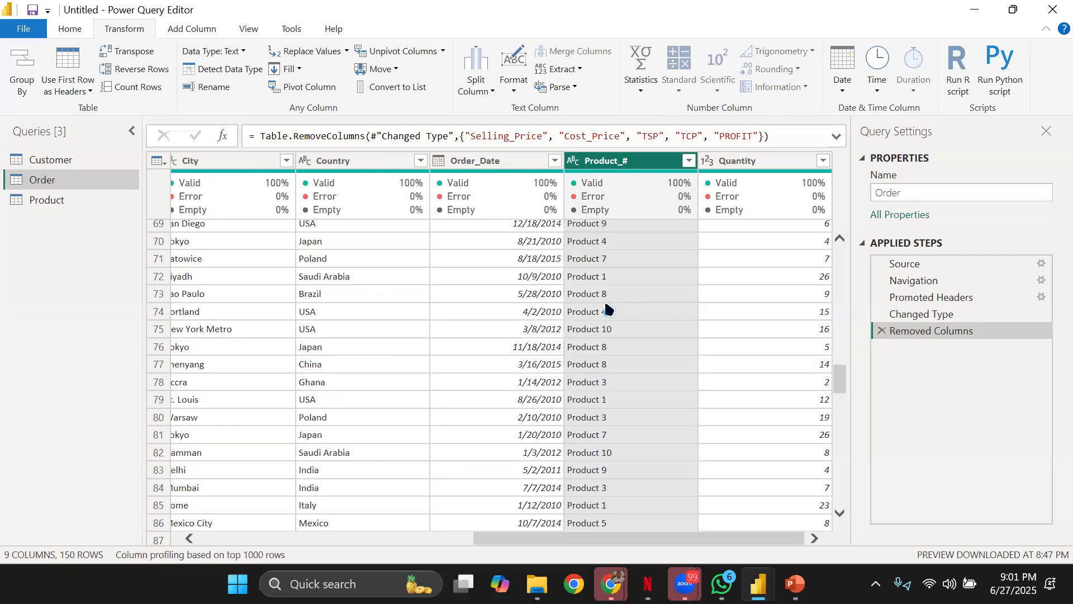
{"action": "scroll", "coordinate": [606, 311], "scroll_direction": "down", "scroll_amount": 6}
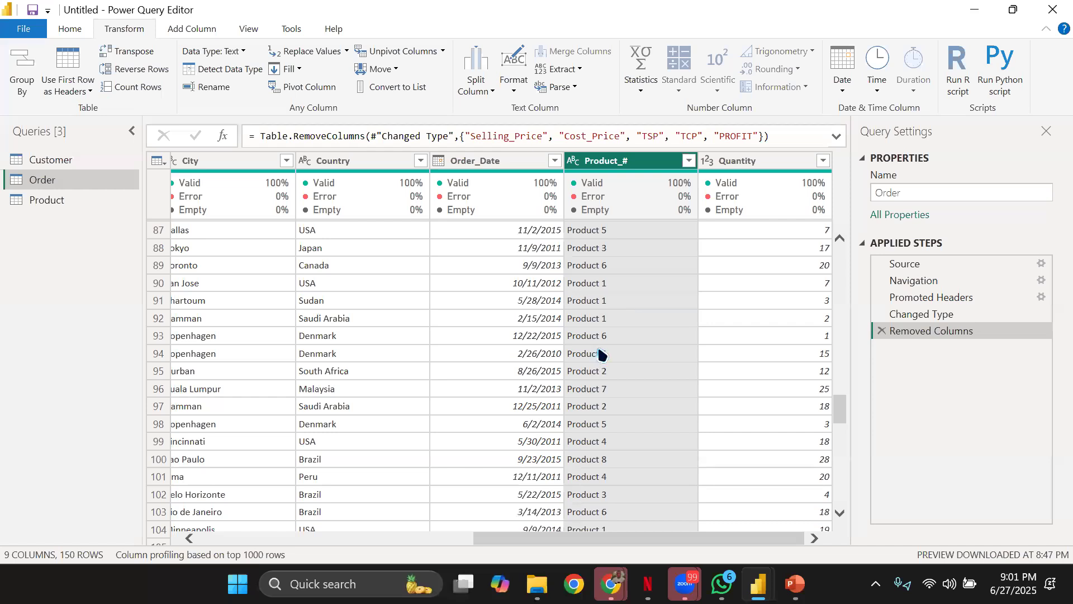
{"action": "scroll", "coordinate": [600, 350], "scroll_direction": "down", "scroll_amount": 6}
{"action": "scroll", "coordinate": [599, 345], "scroll_direction": "up", "scroll_amount": 13}
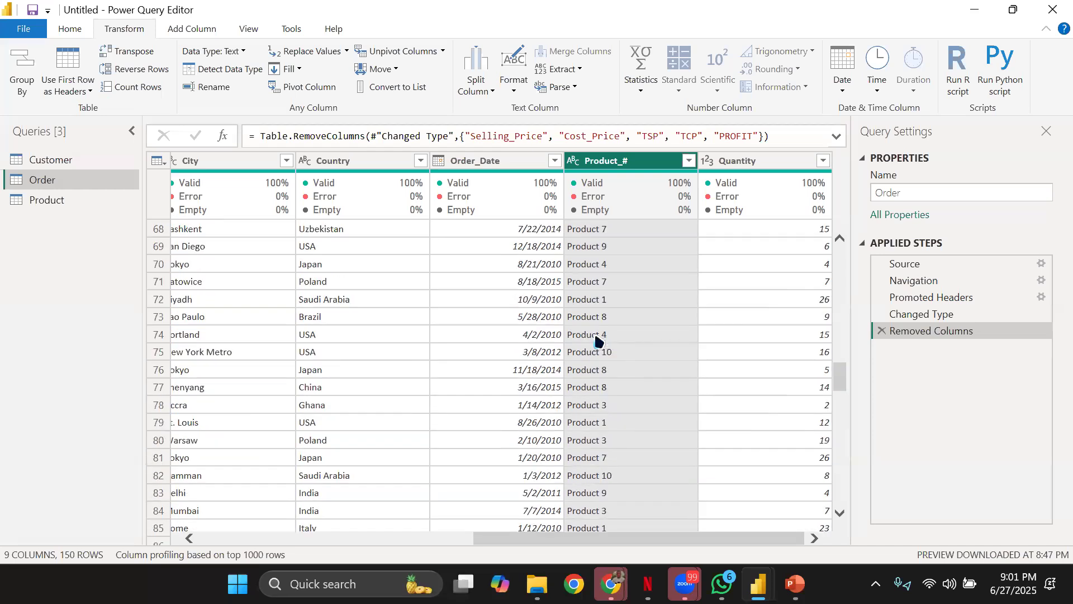
{"action": "scroll", "coordinate": [597, 346], "scroll_direction": "down", "scroll_amount": 6}
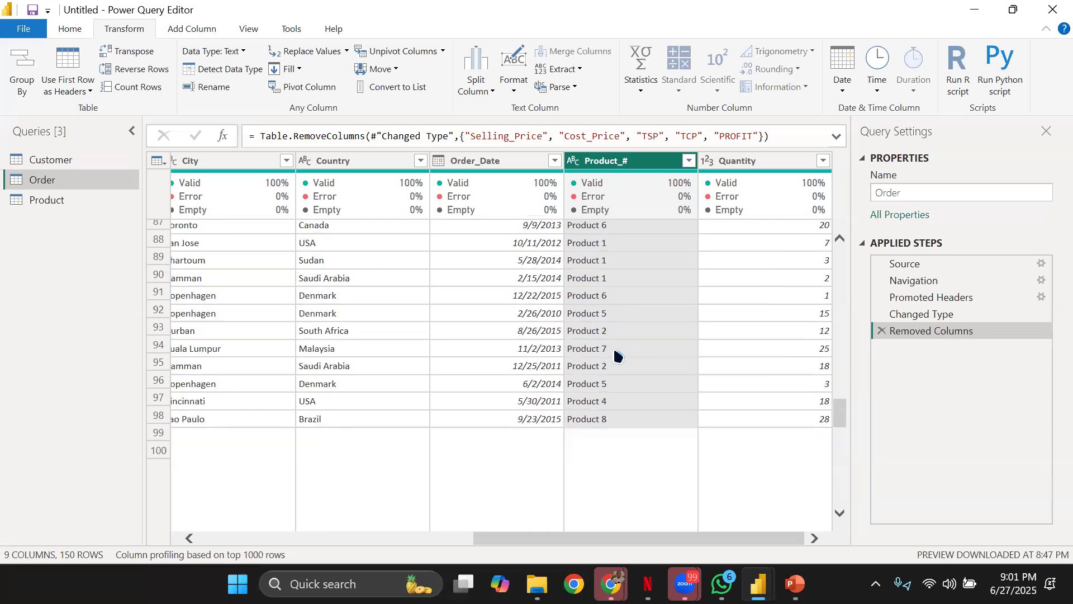
{"action": "scroll", "coordinate": [618, 355], "scroll_direction": "down", "scroll_amount": 10}
{"action": "scroll", "coordinate": [575, 312], "scroll_direction": "up", "scroll_amount": 20}
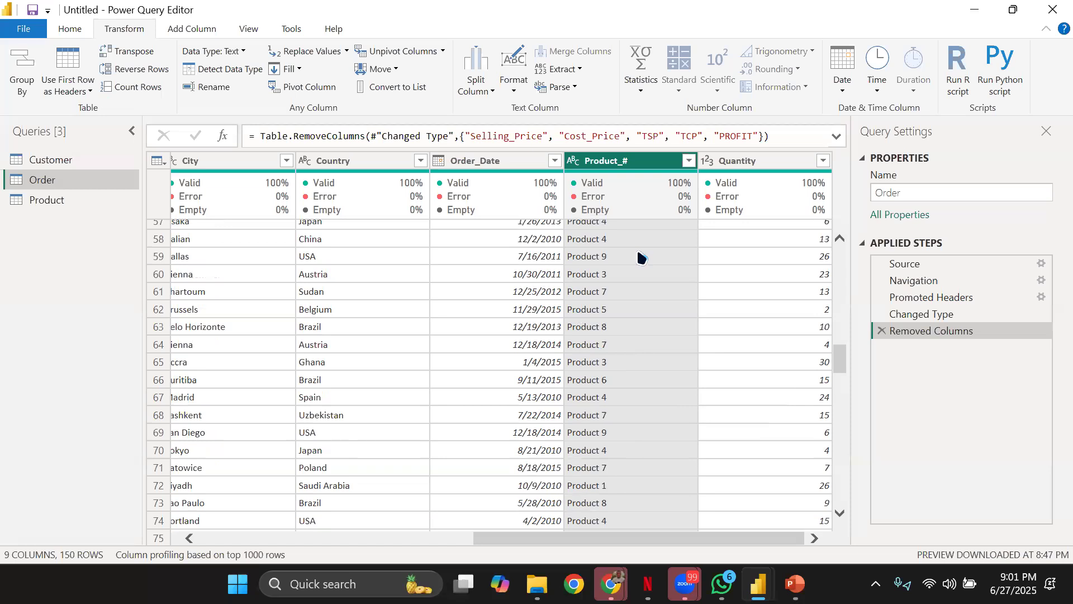
{"action": "scroll", "coordinate": [641, 258], "scroll_direction": "up", "scroll_amount": 12}
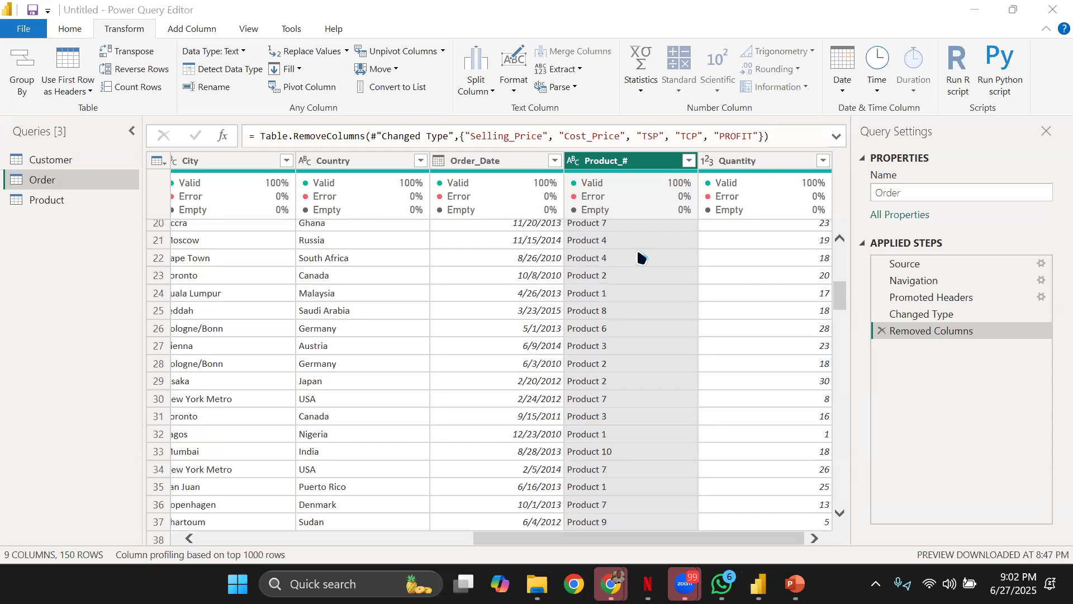
Step: Pivot the Order query's Product_# column using Quantity as the values column, with the aggregate function set to Don't Aggregate
{"action": "left_click", "coordinate": [331, 88]}
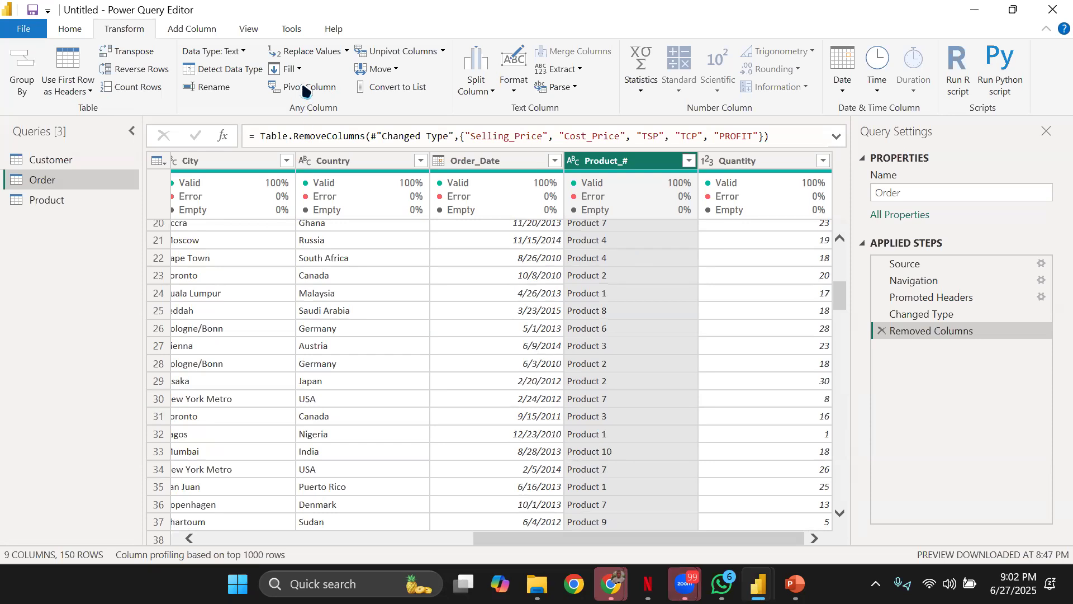
{"action": "left_click", "coordinate": [288, 270]}
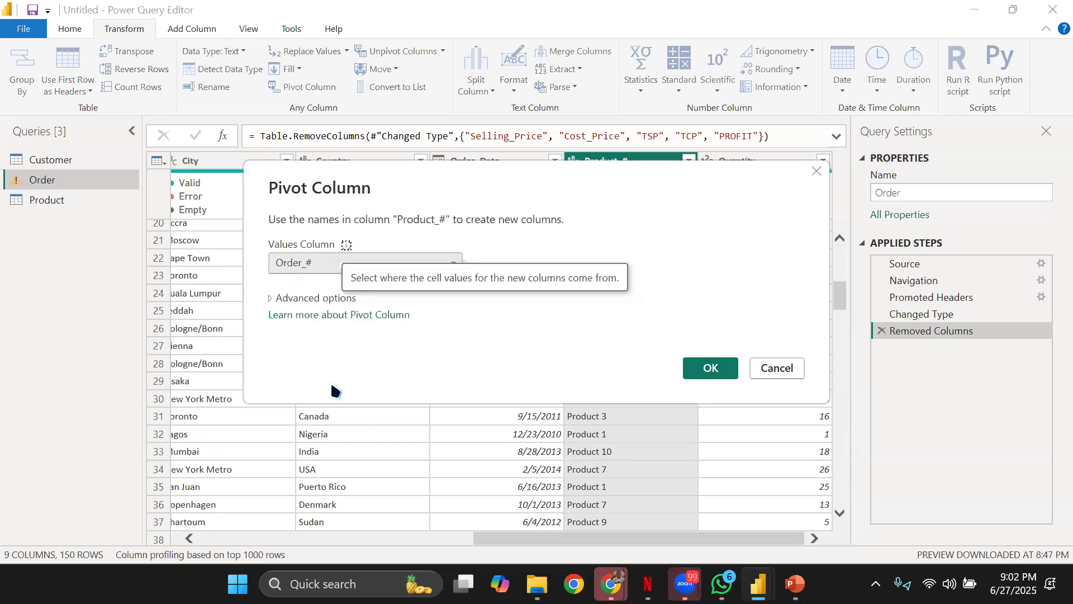
{"action": "left_click", "coordinate": [322, 399]}
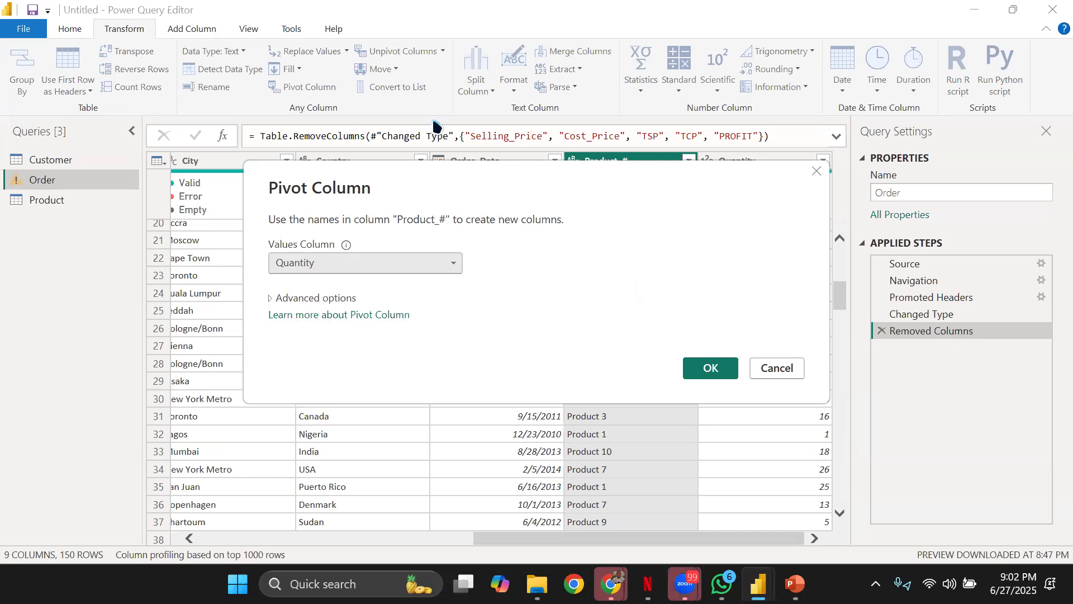
{"action": "left_click", "coordinate": [336, 301]}
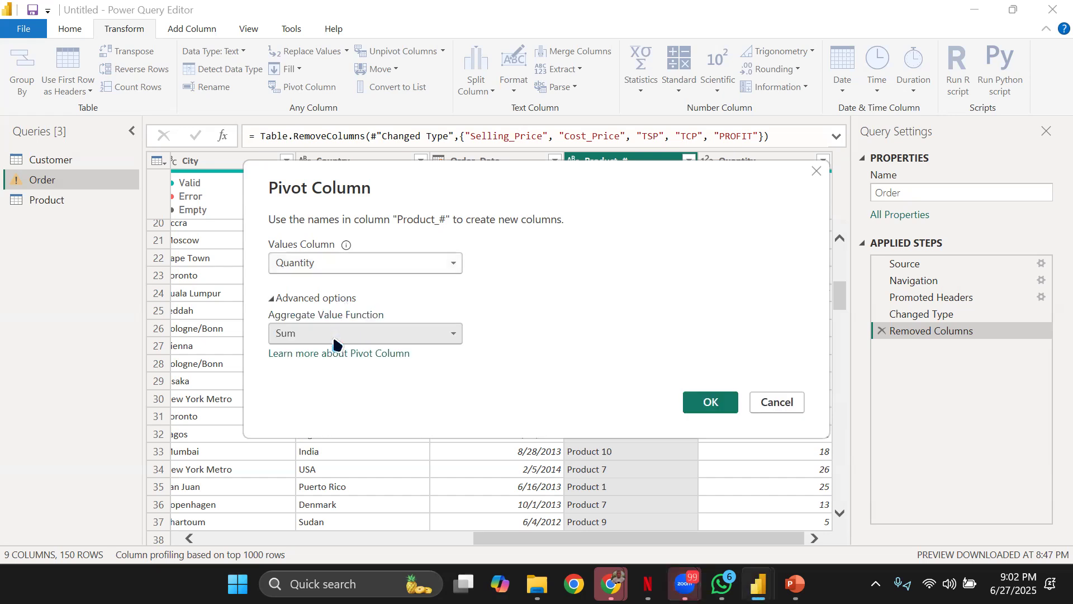
{"action": "left_click", "coordinate": [335, 335]}
{"action": "left_click", "coordinate": [314, 470]}
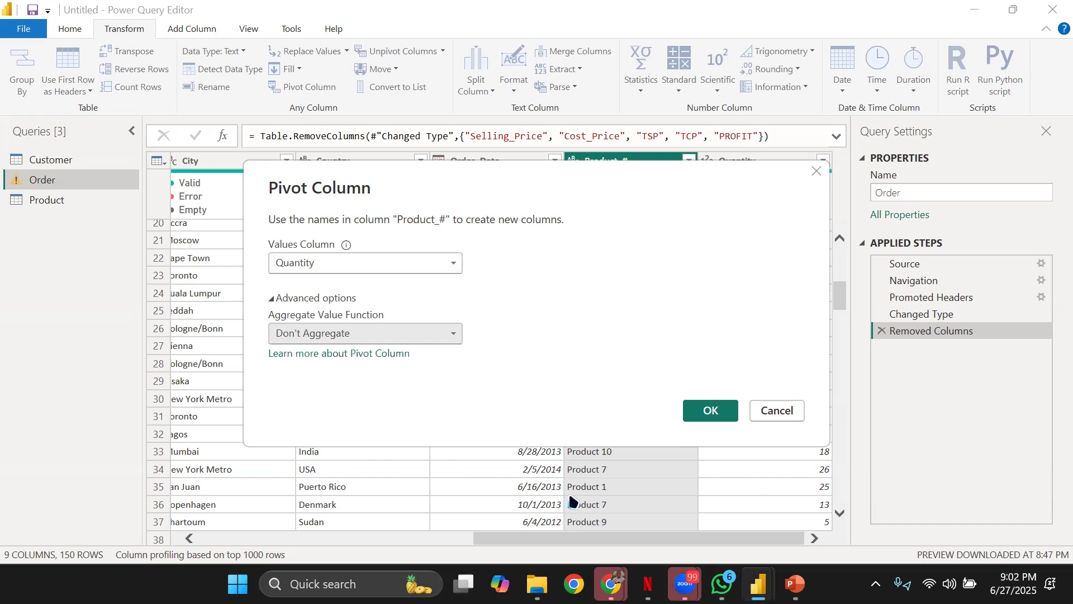
{"action": "left_click", "coordinate": [704, 412]}
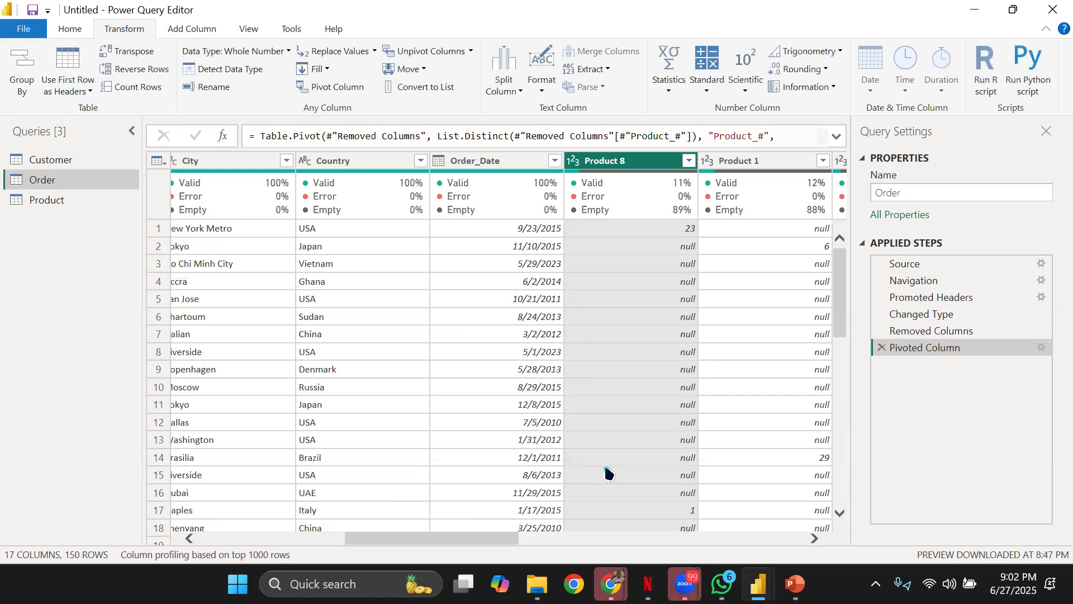
Step: Inspect the quantities in the pivoted Order table's Product 8 and Product 1 columns
{"action": "left_click_drag", "start_coordinate": [498, 538], "coordinate": [559, 560]}
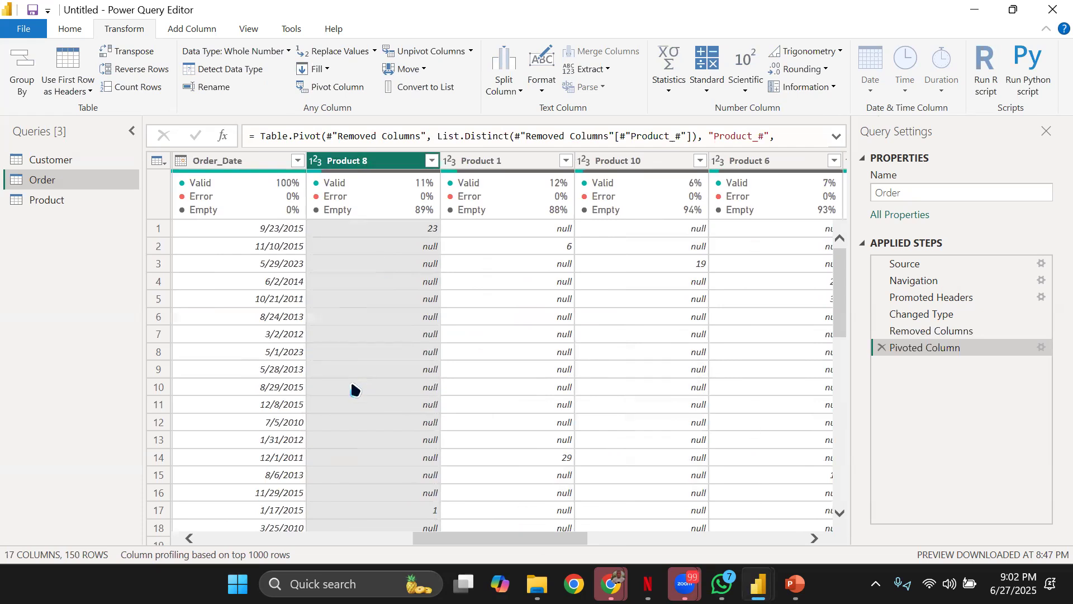
{"action": "scroll", "coordinate": [355, 383], "scroll_direction": "down", "scroll_amount": 13}
{"action": "scroll", "coordinate": [355, 383], "scroll_direction": "up", "scroll_amount": 13}
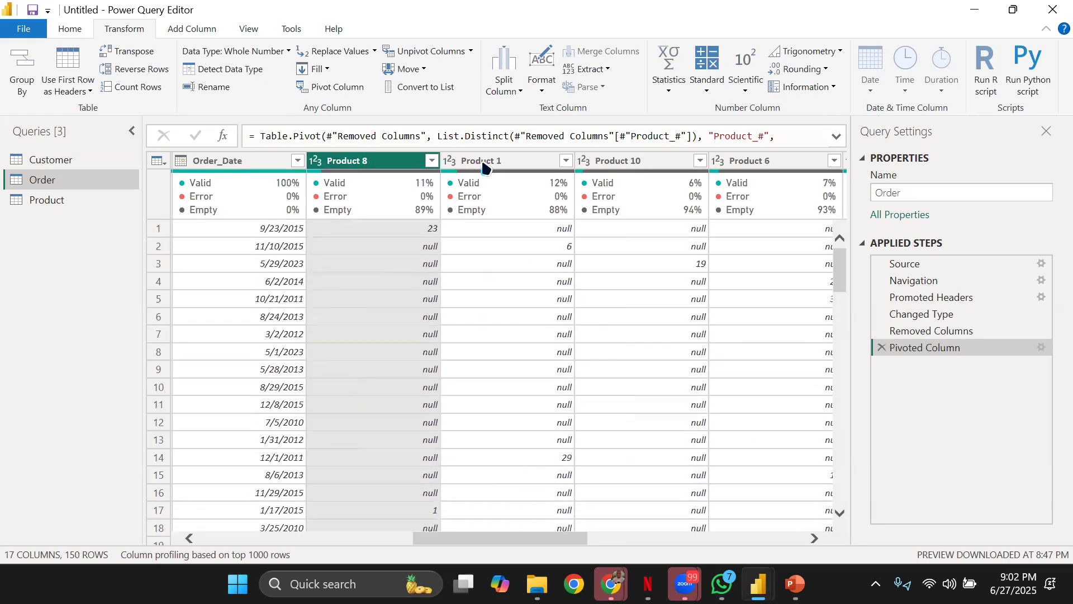
{"action": "left_click", "coordinate": [478, 164]}
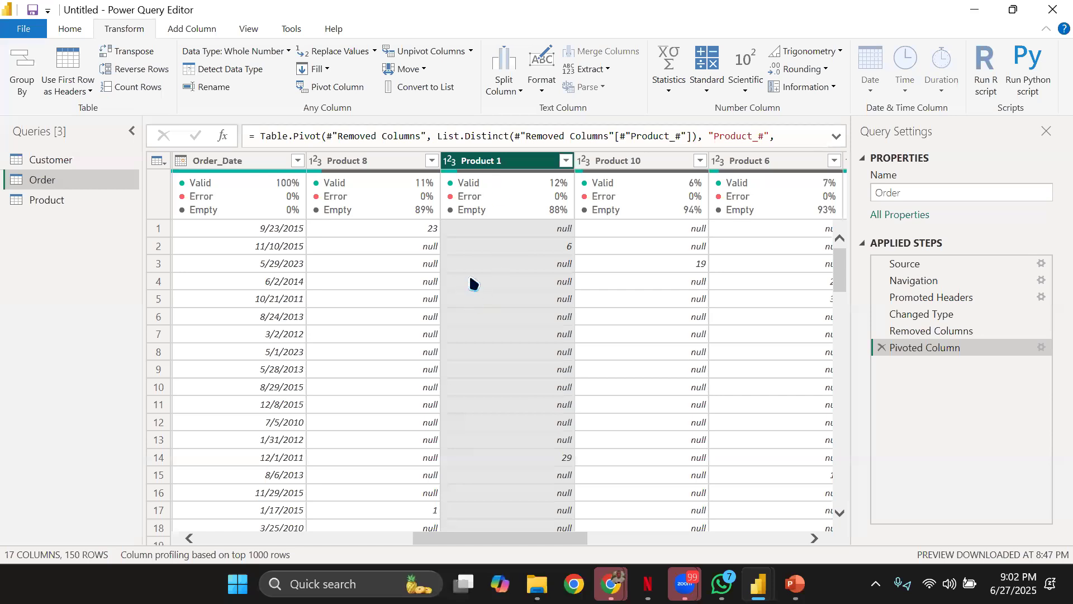
Step: Inspect the quantities in the pivoted Order table's Product 10 column
{"action": "left_click", "coordinate": [619, 161]}
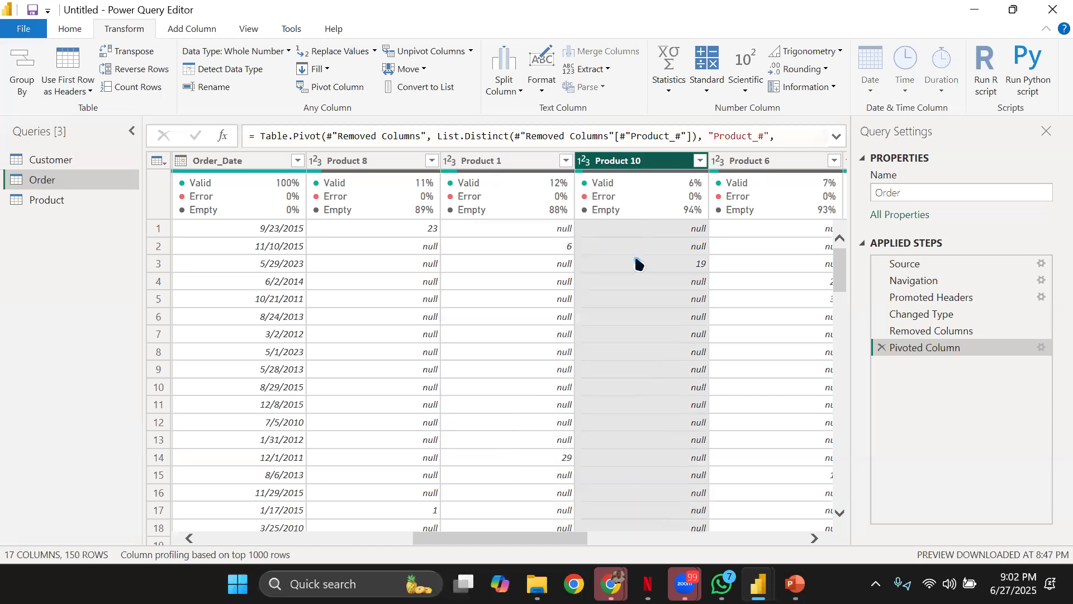
{"action": "scroll", "coordinate": [617, 284], "scroll_direction": "down", "scroll_amount": 15}
{"action": "scroll", "coordinate": [611, 283], "scroll_direction": "up", "scroll_amount": 15}
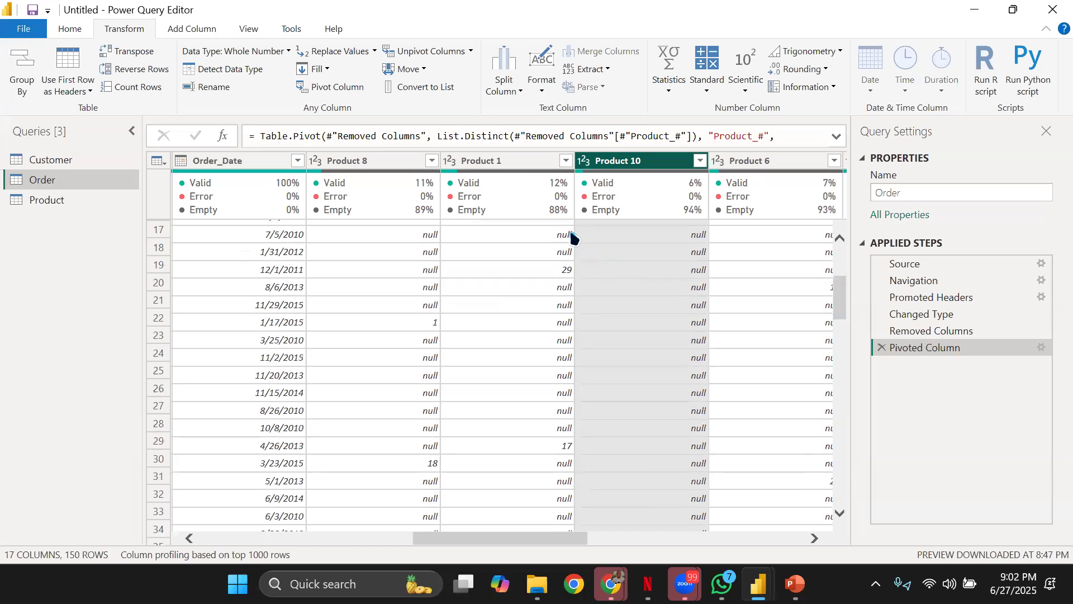
Step: Sort the pivoted Order table by the Product 1 column in descending order
{"action": "left_click", "coordinate": [522, 164]}
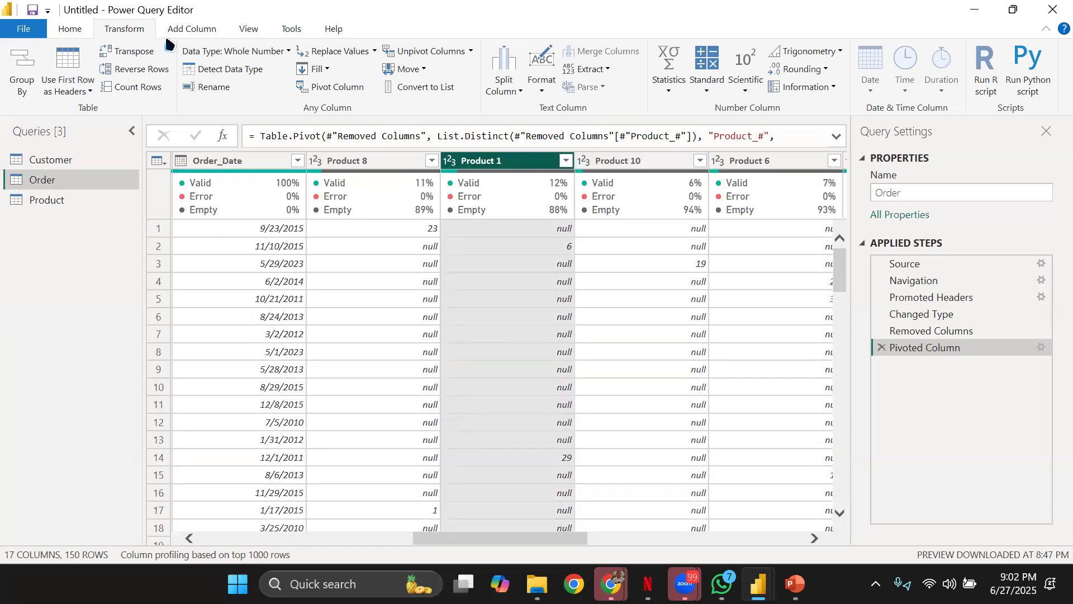
{"action": "scroll", "coordinate": [615, 73], "scroll_direction": "up", "scroll_amount": 1}
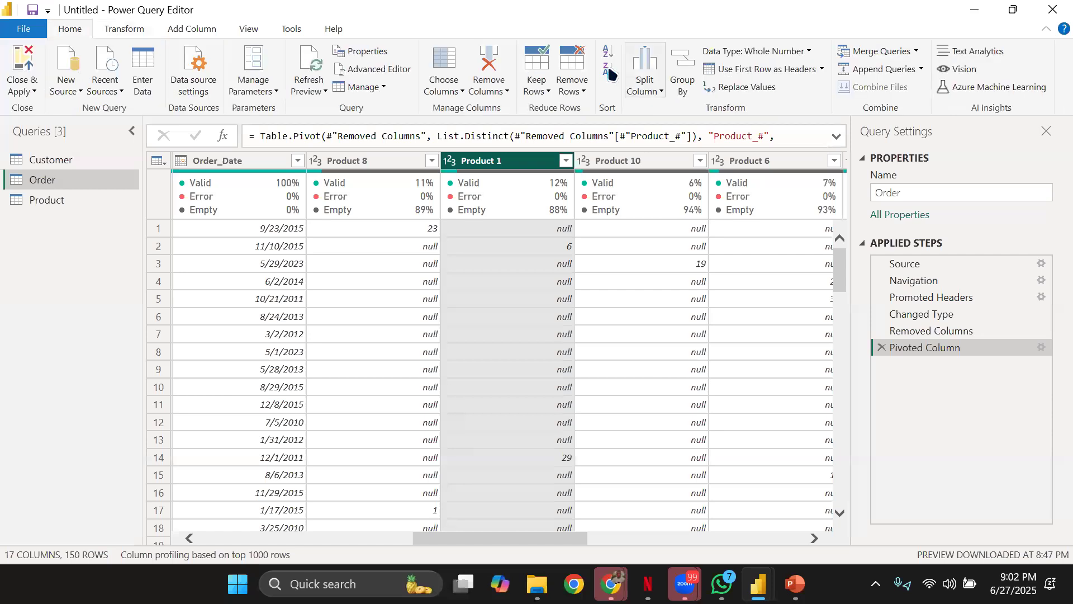
{"action": "scroll", "coordinate": [539, 314], "scroll_direction": "down", "scroll_amount": 10}
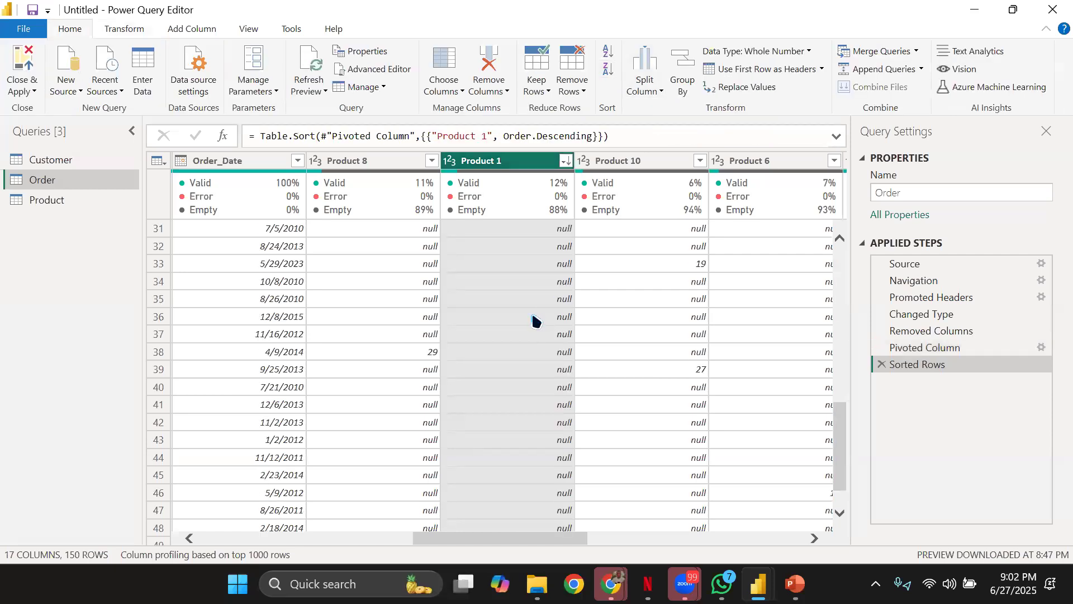
{"action": "scroll", "coordinate": [532, 313], "scroll_direction": "up", "scroll_amount": 10}
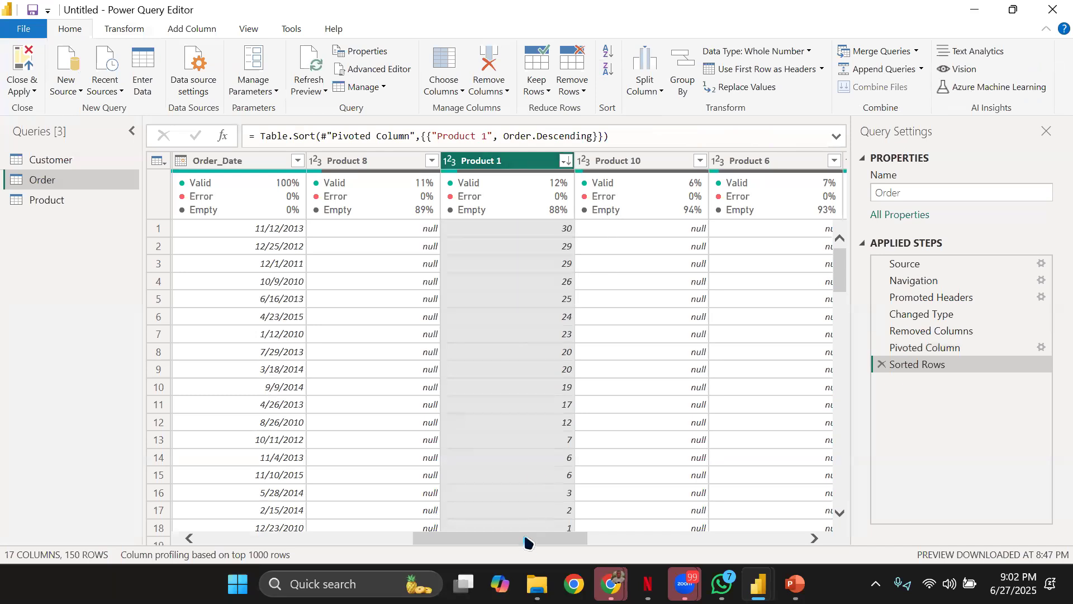
Step: Examine the sorted Product 1 quantities against the neighbouring product columns in the same rows
{"action": "scroll", "coordinate": [585, 539], "scroll_direction": "right", "scroll_amount": 1}
{"action": "scroll", "coordinate": [588, 539], "scroll_direction": "right", "scroll_amount": 3}
{"action": "scroll", "coordinate": [506, 539], "scroll_direction": "left", "scroll_amount": 6}
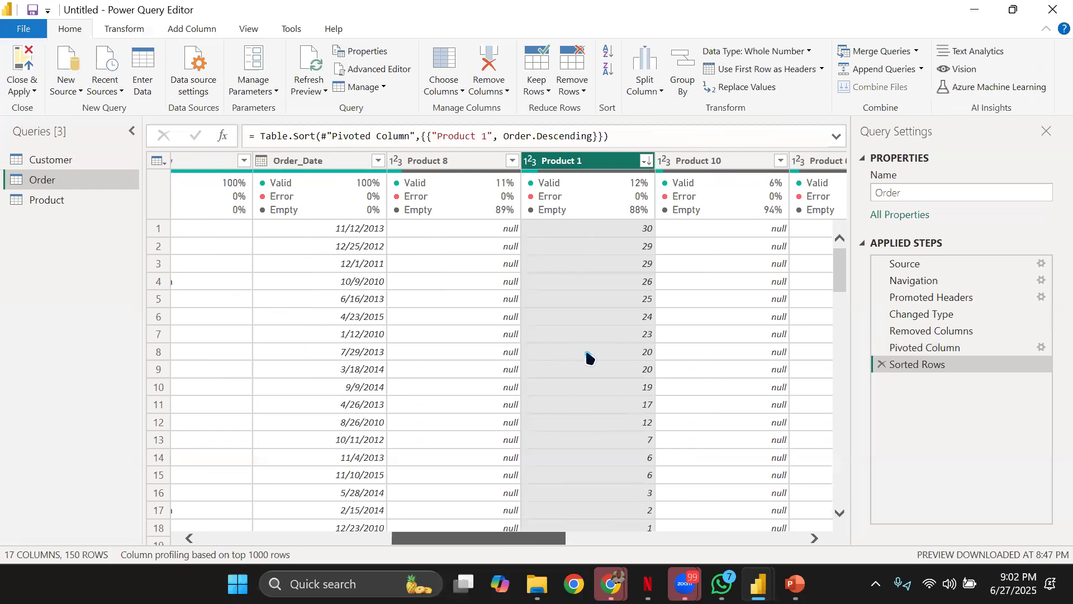
{"action": "scroll", "coordinate": [587, 358], "scroll_direction": "down", "scroll_amount": 9}
{"action": "scroll", "coordinate": [588, 360], "scroll_direction": "up", "scroll_amount": 4}
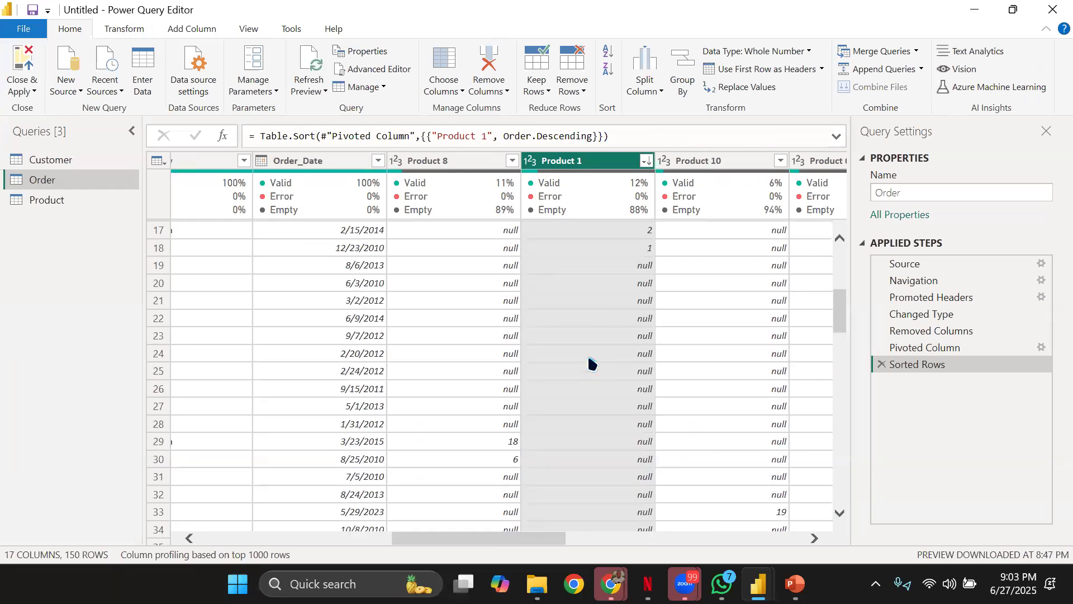
{"action": "scroll", "coordinate": [591, 364], "scroll_direction": "up", "scroll_amount": 4}
{"action": "scroll", "coordinate": [536, 525], "scroll_direction": "up", "scroll_amount": 2}
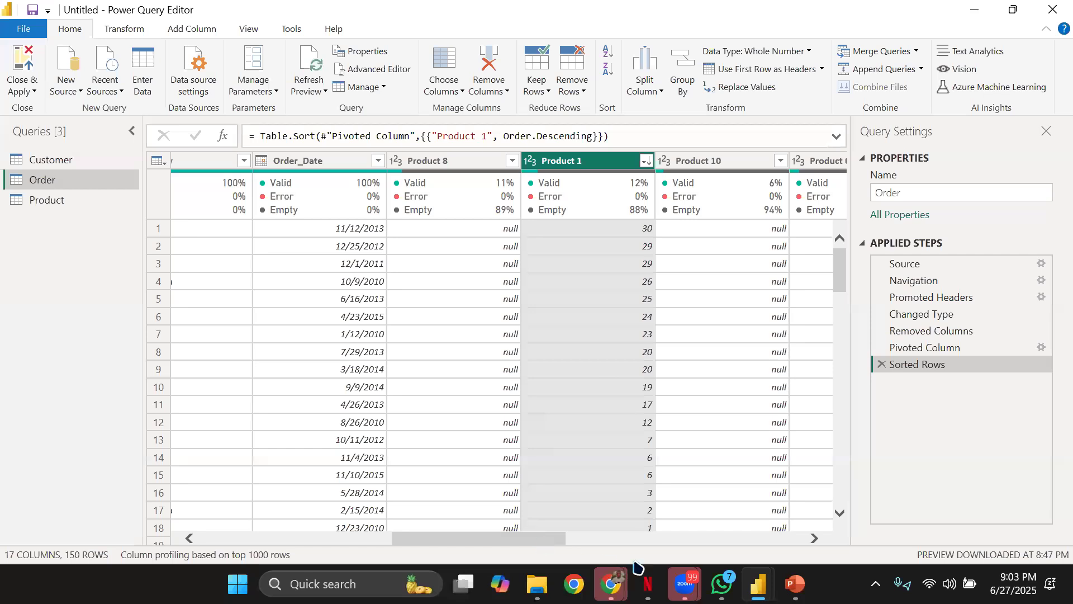
Step: Add a descending sort on the Product 2 column and check its quantities down the rows
{"action": "scroll", "coordinate": [668, 568], "scroll_direction": "right", "scroll_amount": 3}
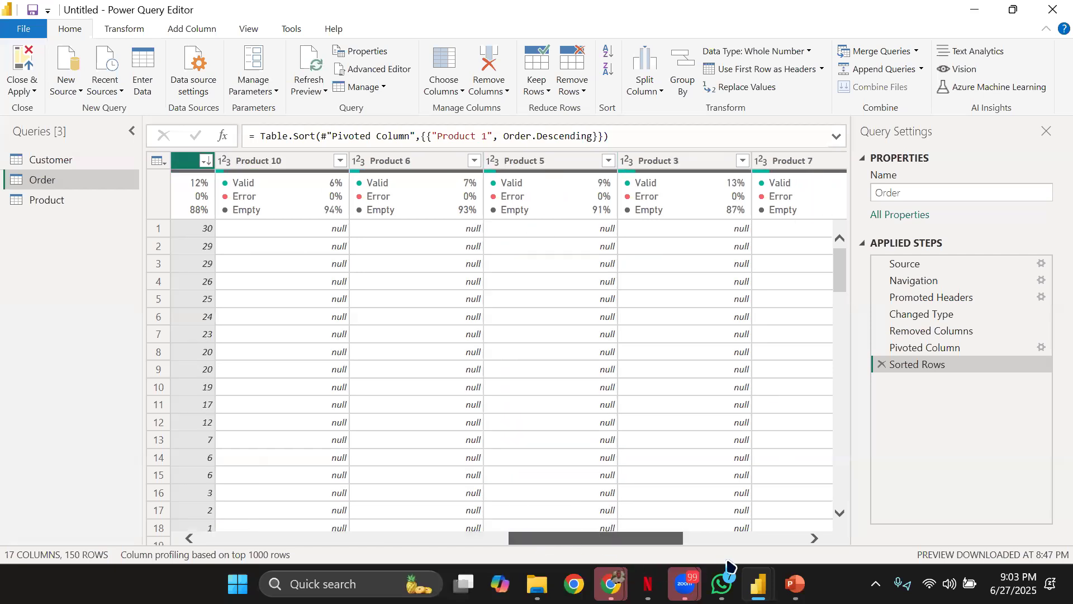
{"action": "scroll", "coordinate": [729, 566], "scroll_direction": "right", "scroll_amount": 2}
{"action": "left_click", "coordinate": [663, 162]}
{"action": "left_click", "coordinate": [609, 69]}
{"action": "scroll", "coordinate": [670, 341], "scroll_direction": "down", "scroll_amount": 5}
{"action": "scroll", "coordinate": [669, 341], "scroll_direction": "down", "scroll_amount": 3}
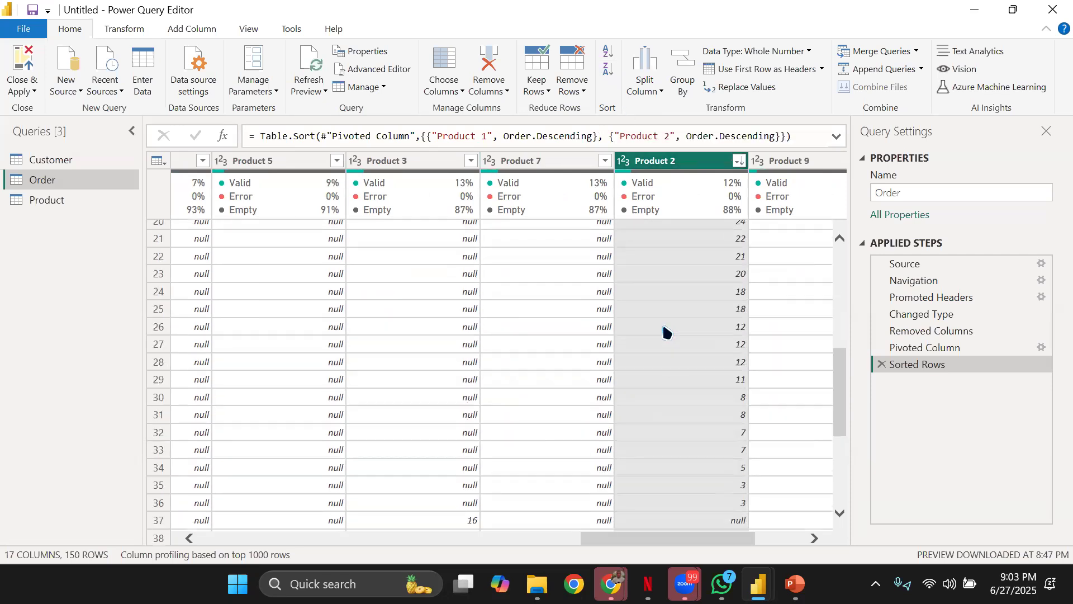
{"action": "scroll", "coordinate": [667, 332], "scroll_direction": "down", "scroll_amount": 1}
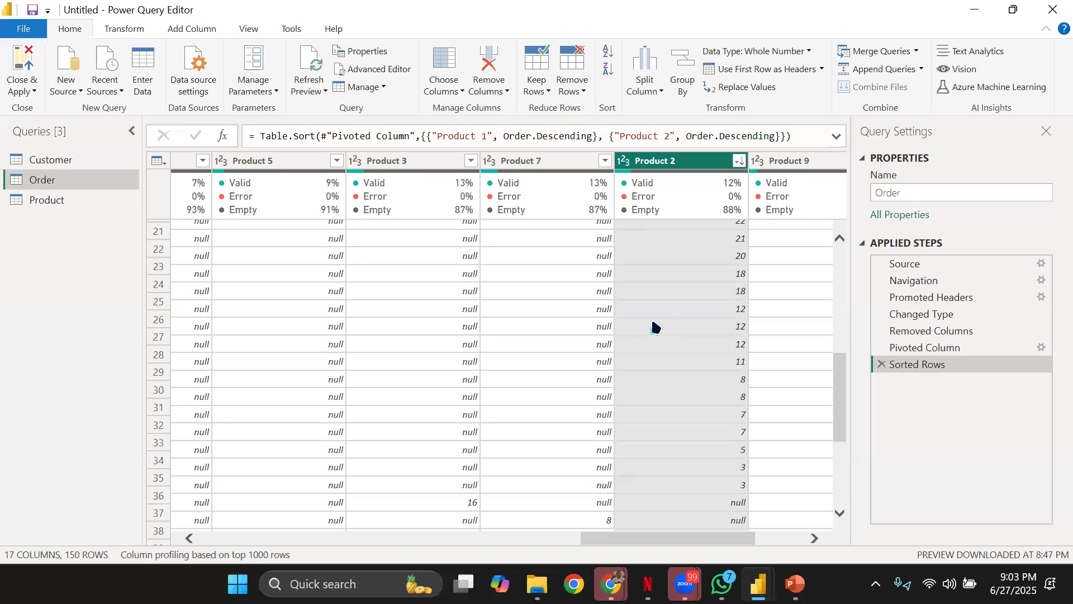
{"action": "scroll", "coordinate": [655, 326], "scroll_direction": "down", "scroll_amount": 1}
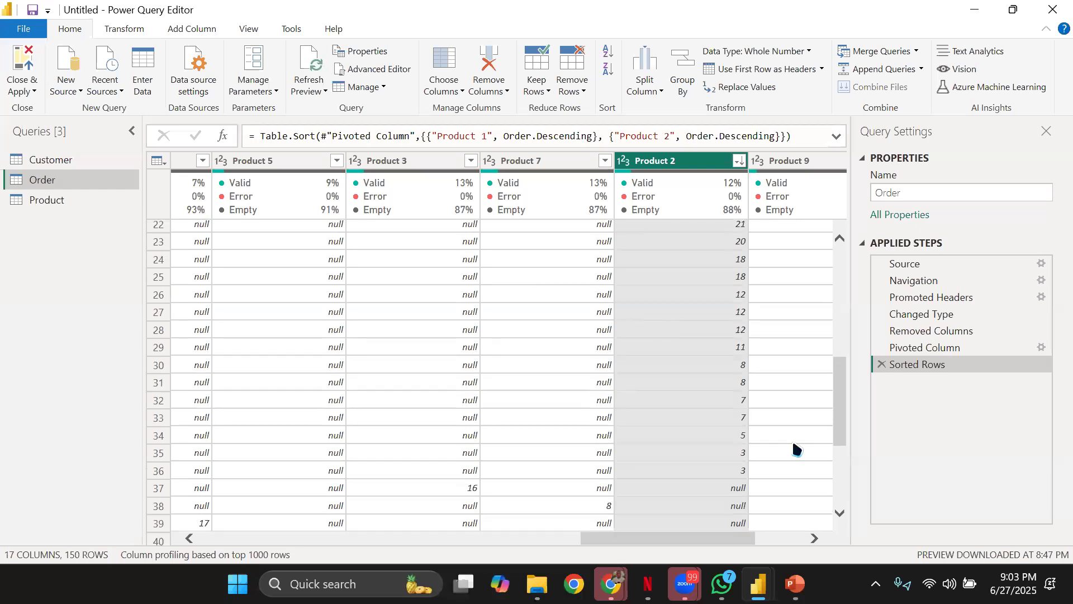
Step: Review the Product 1 column again from the first row down, comparing it with the adjacent product columns
{"action": "left_click_drag", "start_coordinate": [659, 539], "coordinate": [506, 529]}
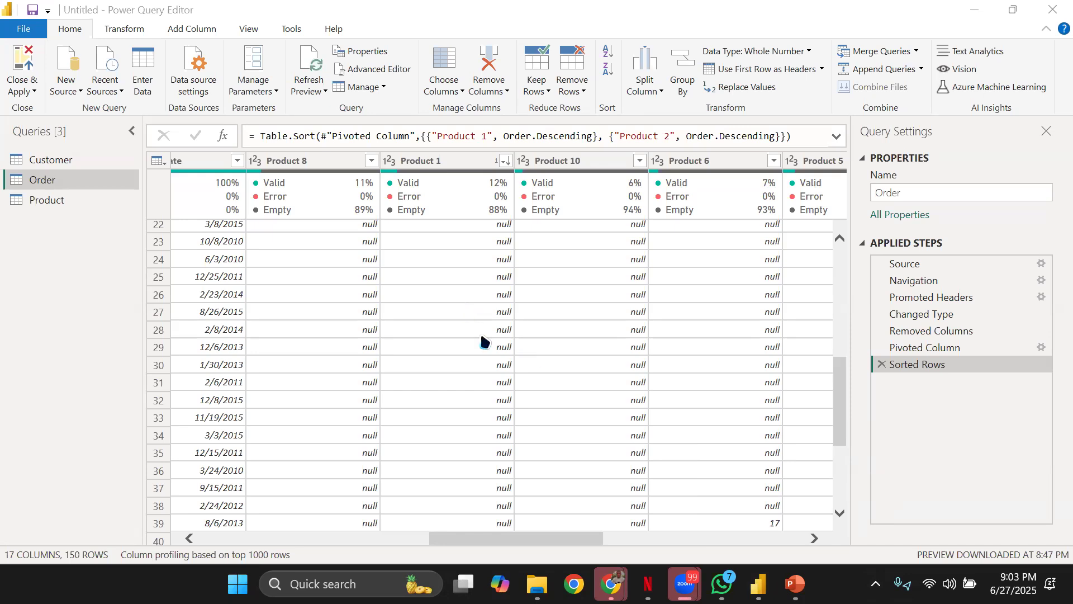
{"action": "scroll", "coordinate": [488, 286], "scroll_direction": "up", "scroll_amount": 4}
{"action": "scroll", "coordinate": [488, 287], "scroll_direction": "up", "scroll_amount": 7}
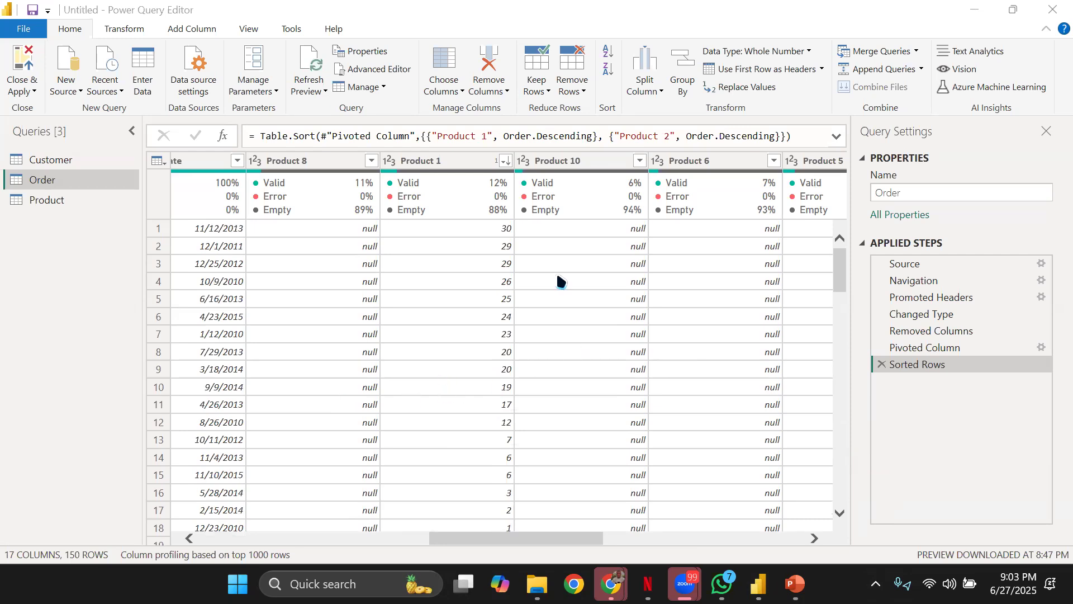
{"action": "left_click", "coordinate": [436, 174]}
{"action": "scroll", "coordinate": [436, 258], "scroll_direction": "down", "scroll_amount": 5}
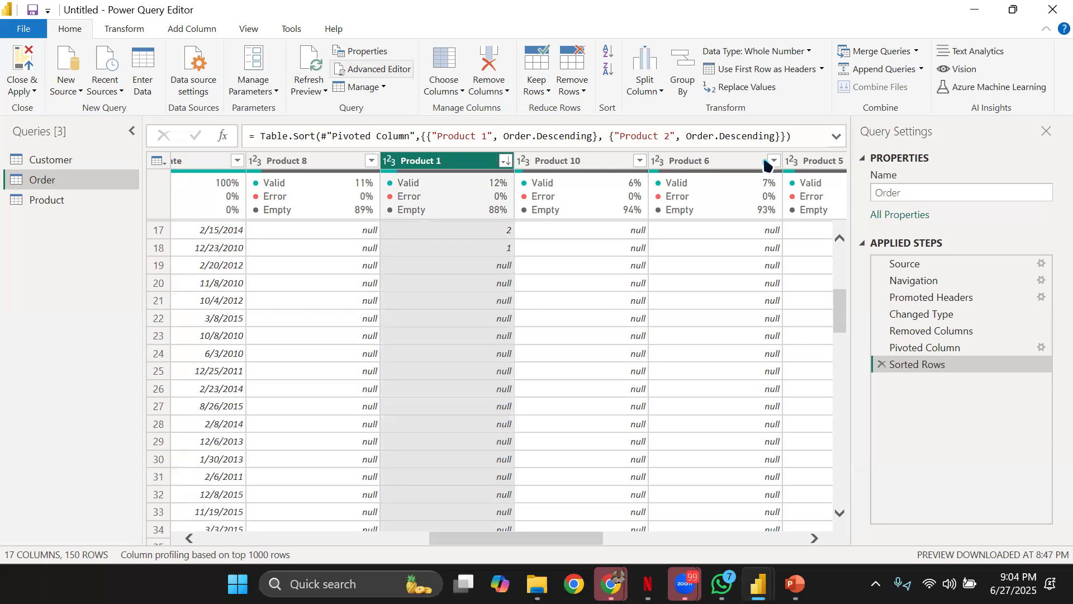
{"action": "left_click", "coordinate": [768, 186]}
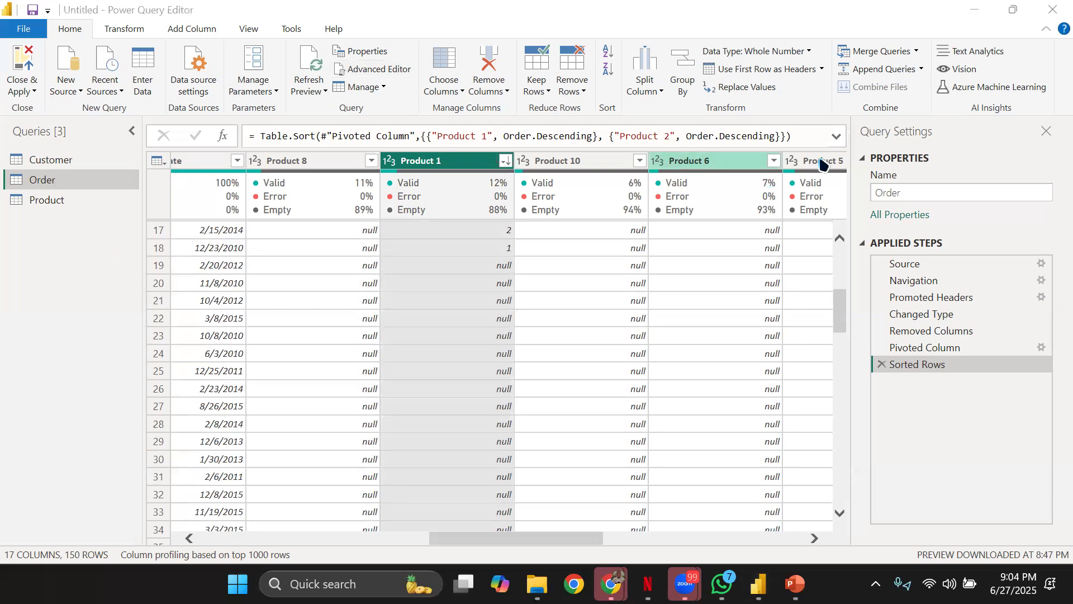
Step: Unpivot all ten product columns of the Order query, from Product 8 through Product 4
{"action": "left_click", "coordinate": [354, 162]}
{"action": "key", "text": "shift+Right"}
{"action": "key", "text": "shift+Right"}
{"action": "key", "text": "shift+Right"}
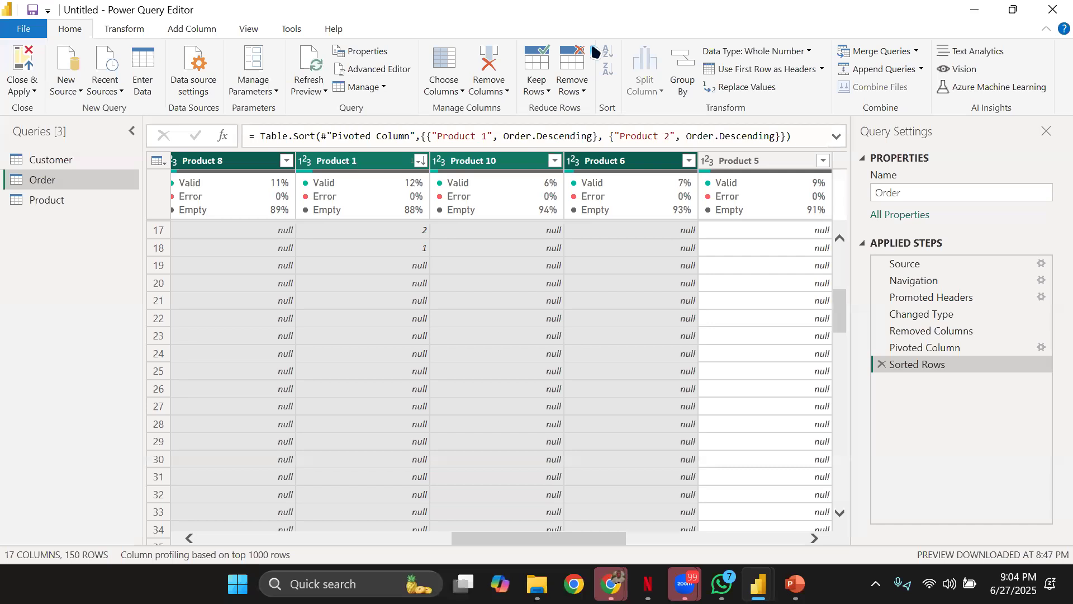
{"action": "key", "text": "shift+Right"}
{"action": "key", "text": "shift+Right"}
{"action": "key", "text": "shift+Right"}
{"action": "key", "text": "shift+Right"}
{"action": "key", "text": "shift+Right"}
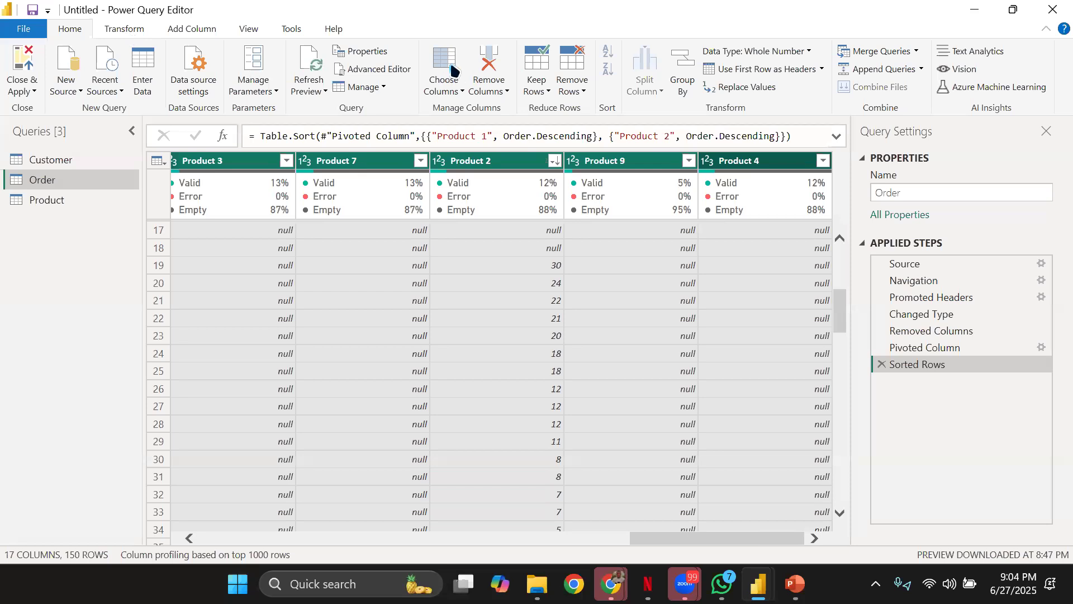
{"action": "scroll", "coordinate": [448, 66], "scroll_direction": "down", "scroll_amount": 1}
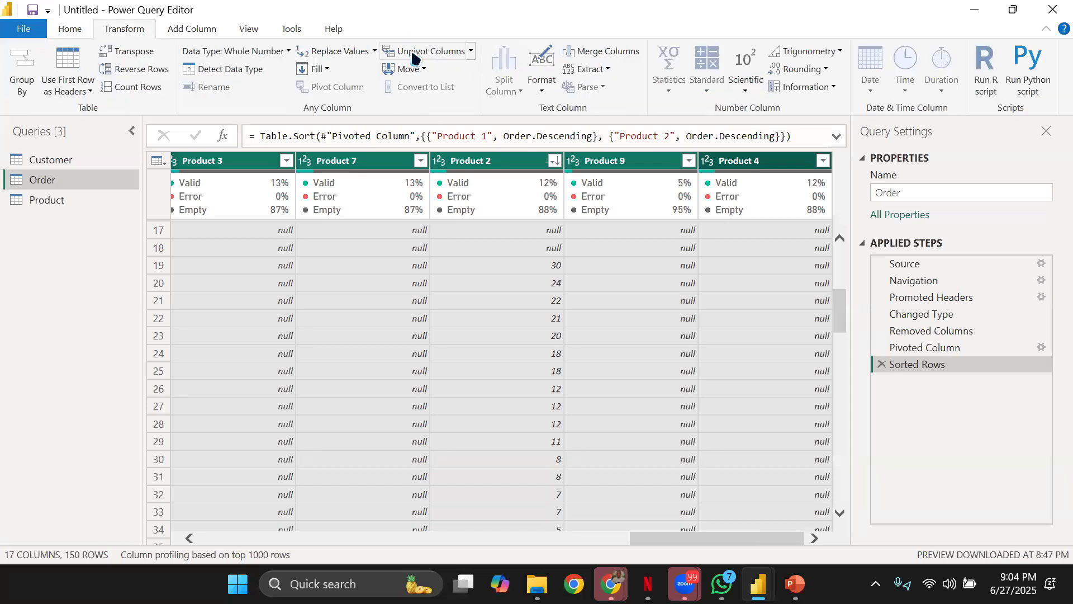
{"action": "left_click", "coordinate": [412, 56]}
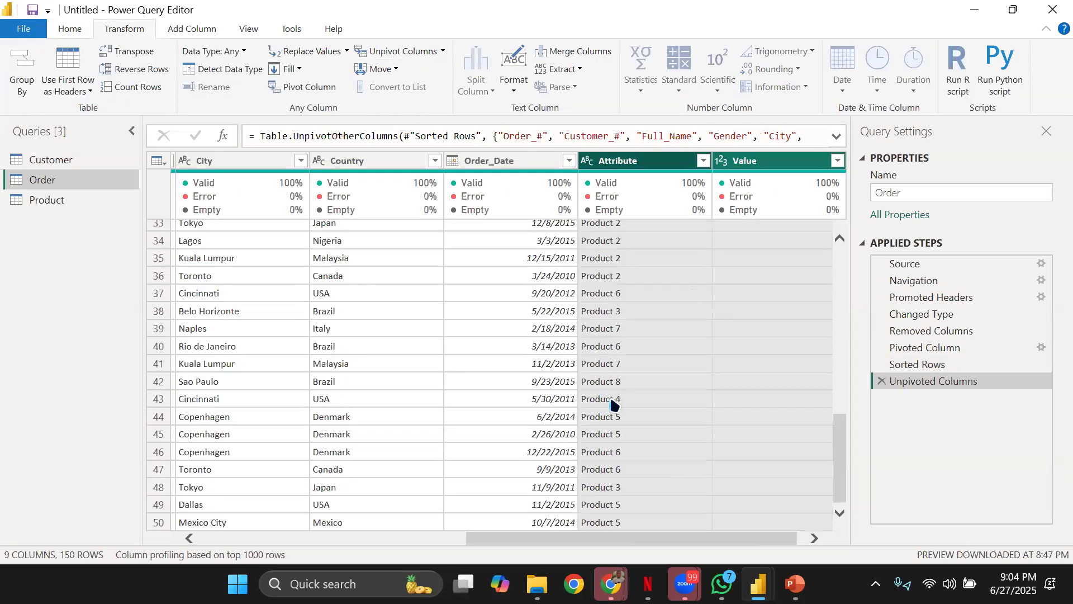
Step: Examine the unpivoted Attribute and Value columns through to the table's last row
{"action": "scroll", "coordinate": [629, 481], "scroll_direction": "down", "scroll_amount": 20}
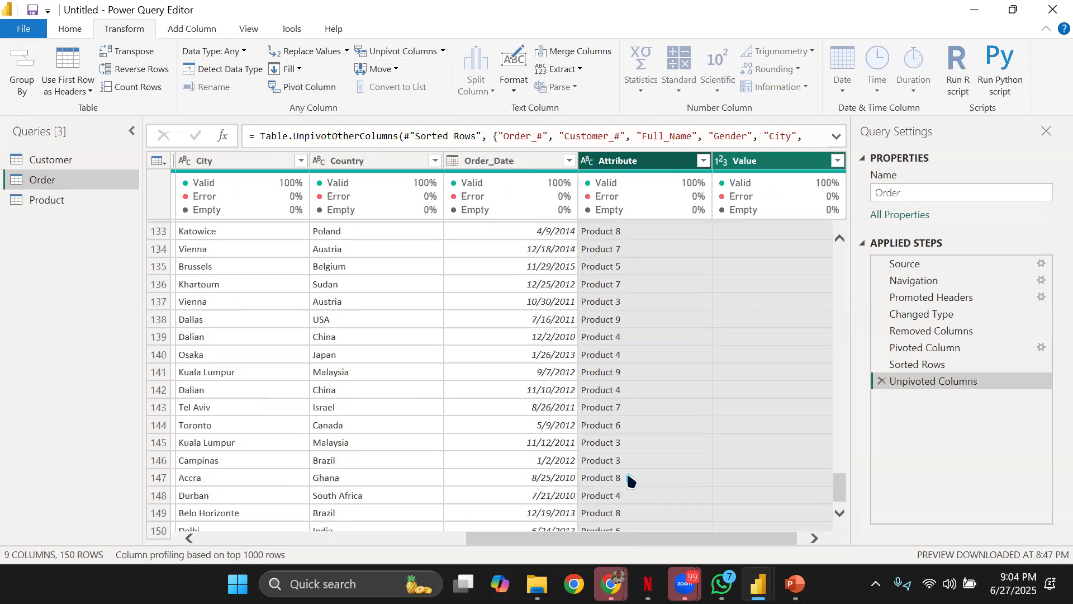
{"action": "scroll", "coordinate": [520, 526], "scroll_direction": "down", "scroll_amount": 1}
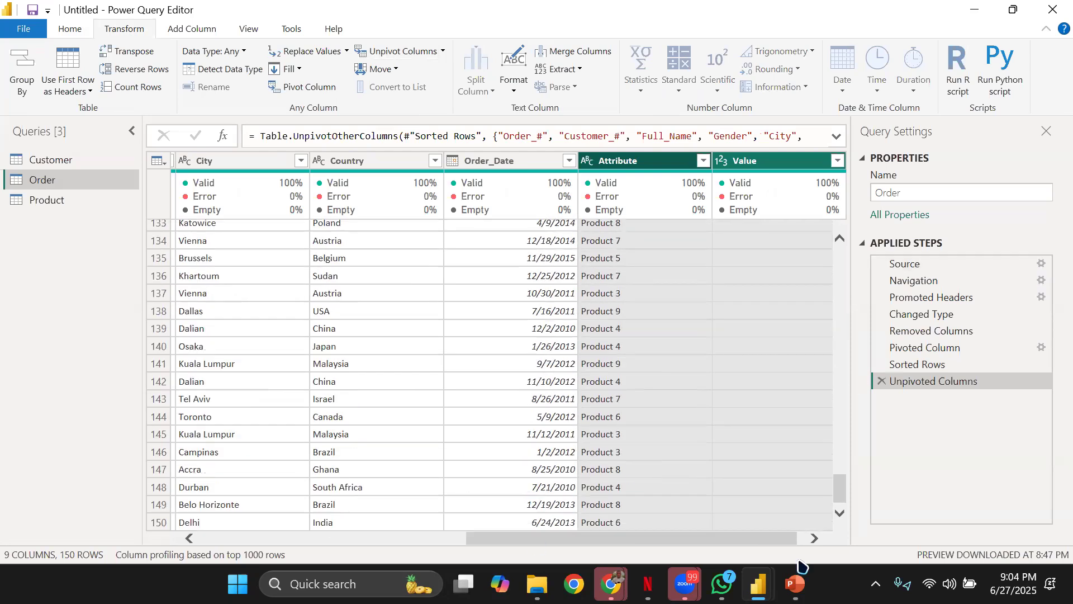
{"action": "scroll", "coordinate": [781, 262], "scroll_direction": "up", "scroll_amount": 20}
{"action": "scroll", "coordinate": [777, 264], "scroll_direction": "up", "scroll_amount": 13}
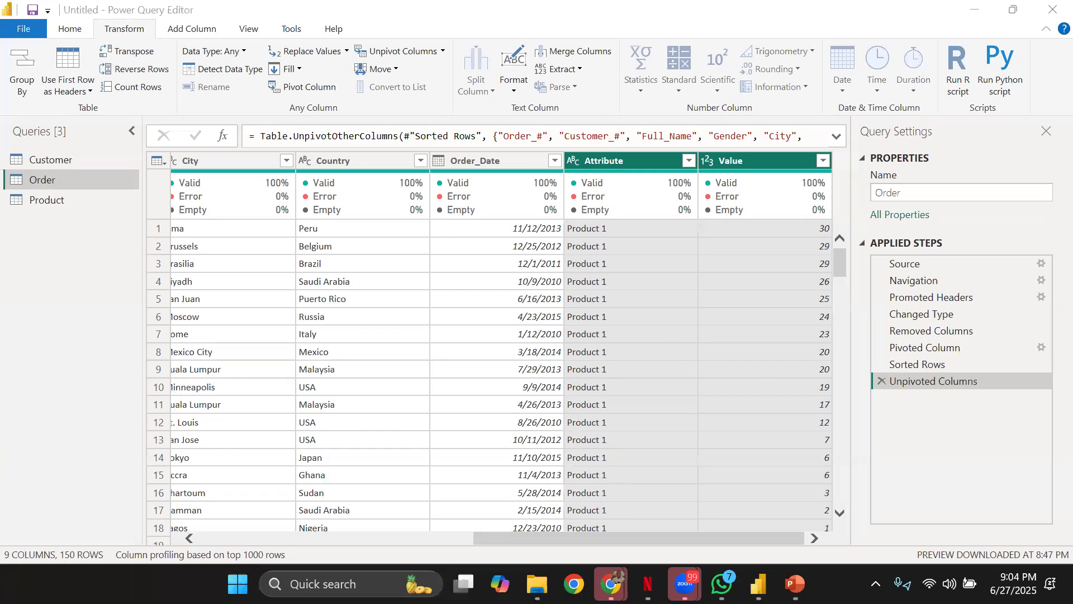
Step: Delete the Unpivoted Columns, Sorted Rows and Pivoted Column steps from the Order query
{"action": "mouse_move", "coordinate": [648, 583]}
{"action": "left_click", "coordinate": [881, 381]}
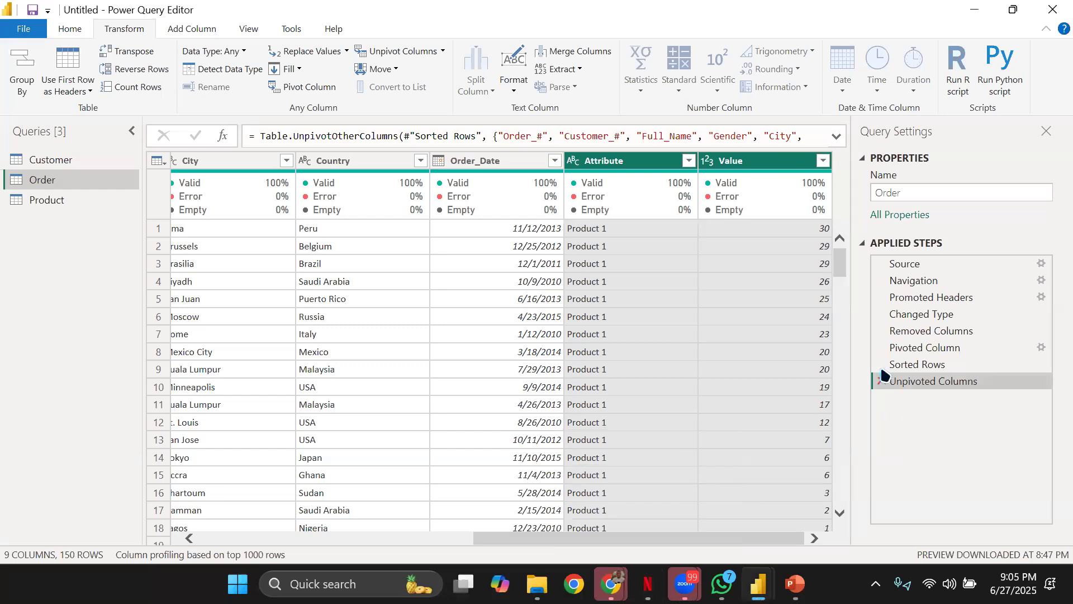
{"action": "left_click", "coordinate": [882, 378]}
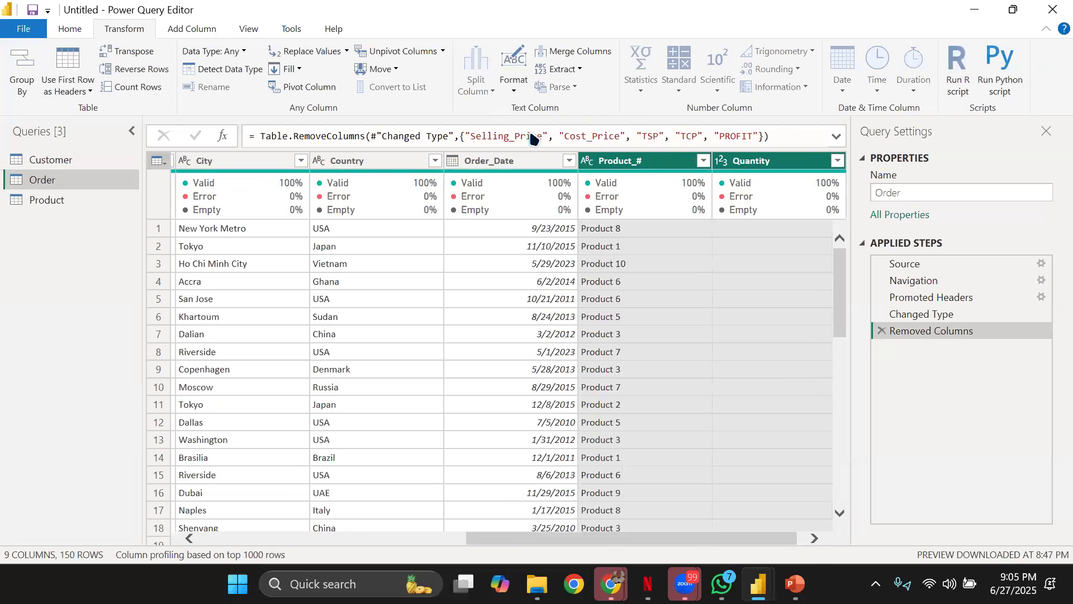
Step: Remove the Full_Name, Gender, City and Country columns from the Order query, and open the Customer query
{"action": "scroll", "coordinate": [203, 435], "scroll_direction": "left", "scroll_amount": 5}
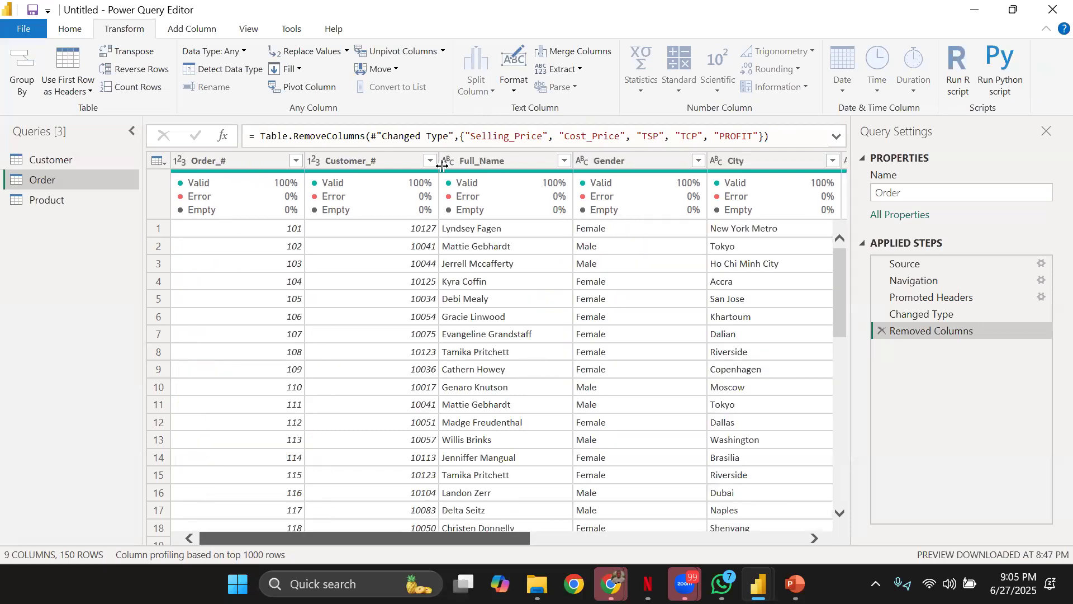
{"action": "left_click", "coordinate": [358, 249]}
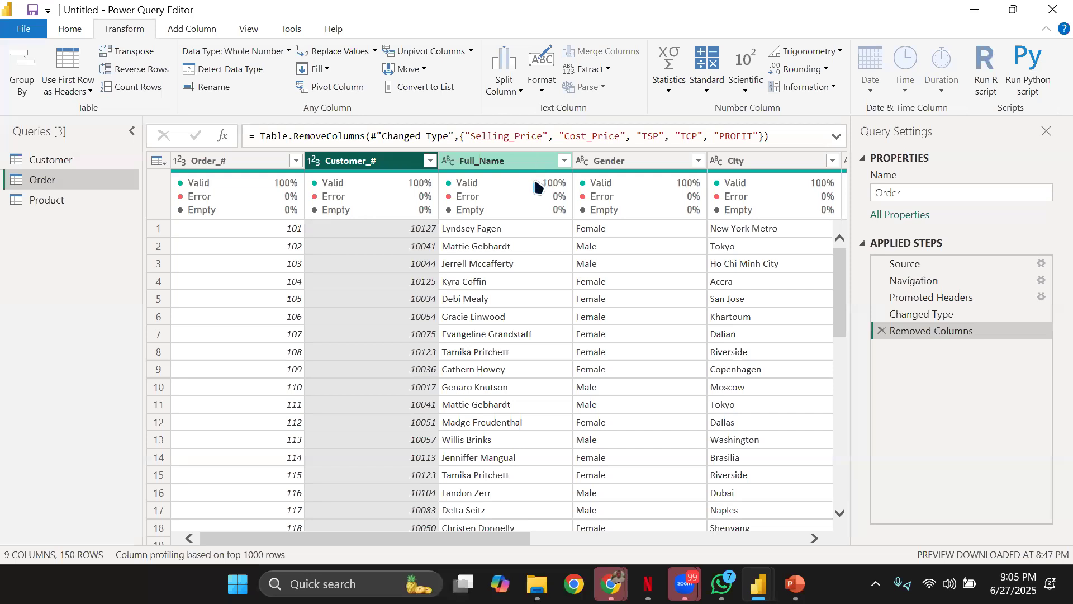
{"action": "key", "text": "shift+Right"}
{"action": "key", "text": "shift+Right"}
{"action": "key", "text": "shift+Right"}
{"action": "key", "text": "shift+Right"}
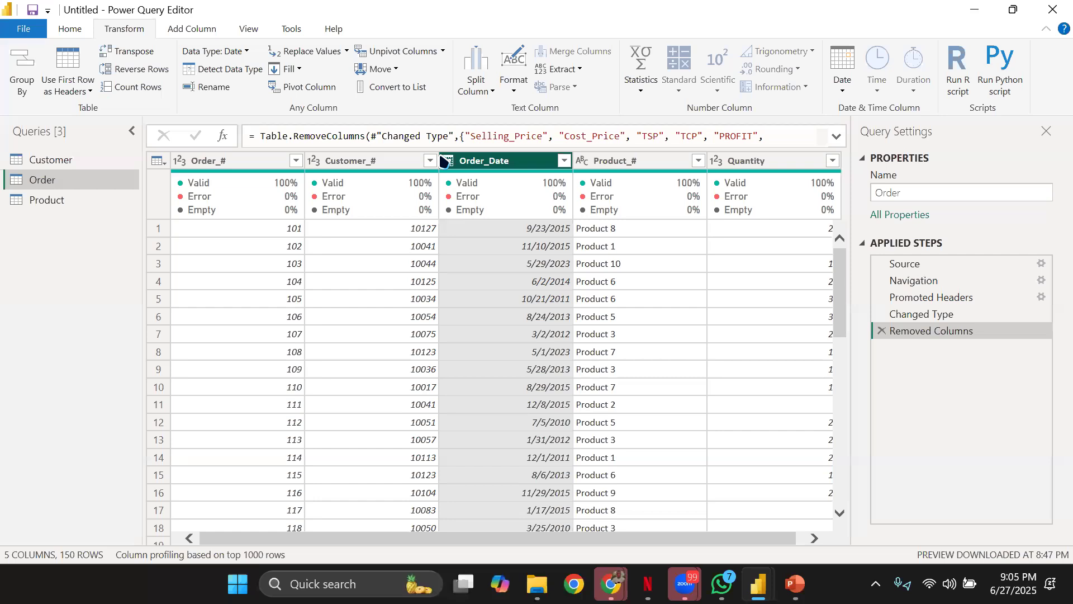
{"action": "left_click", "coordinate": [66, 161], "text": "ctrl"}
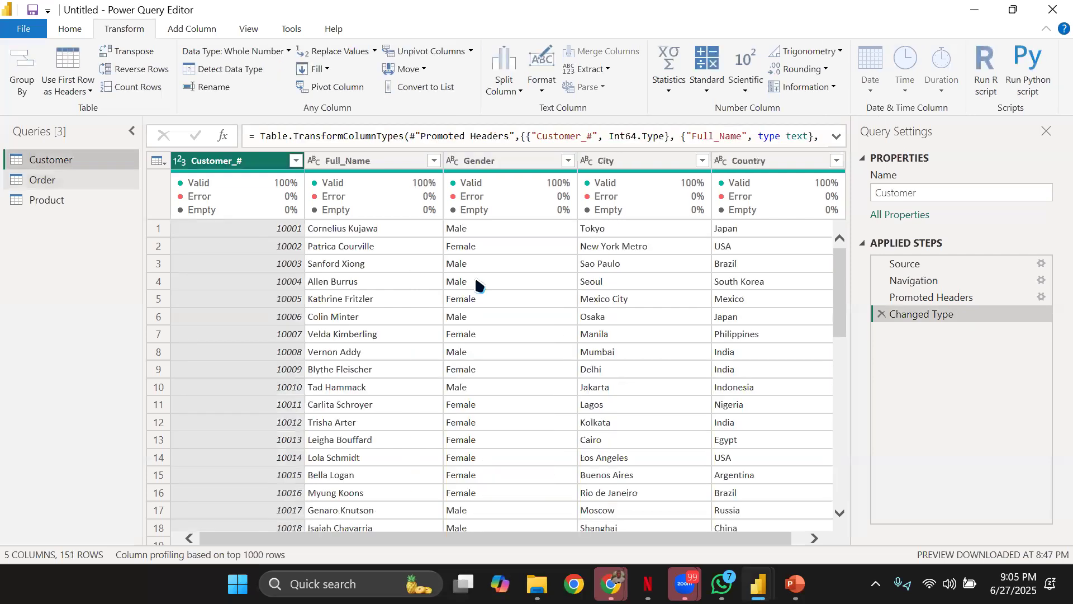
Step: Switch to the PowerPoint presentation and move the Splitting Data slide ahead of the Pivot & Unpivot slide
{"action": "left_click", "coordinate": [795, 583]}
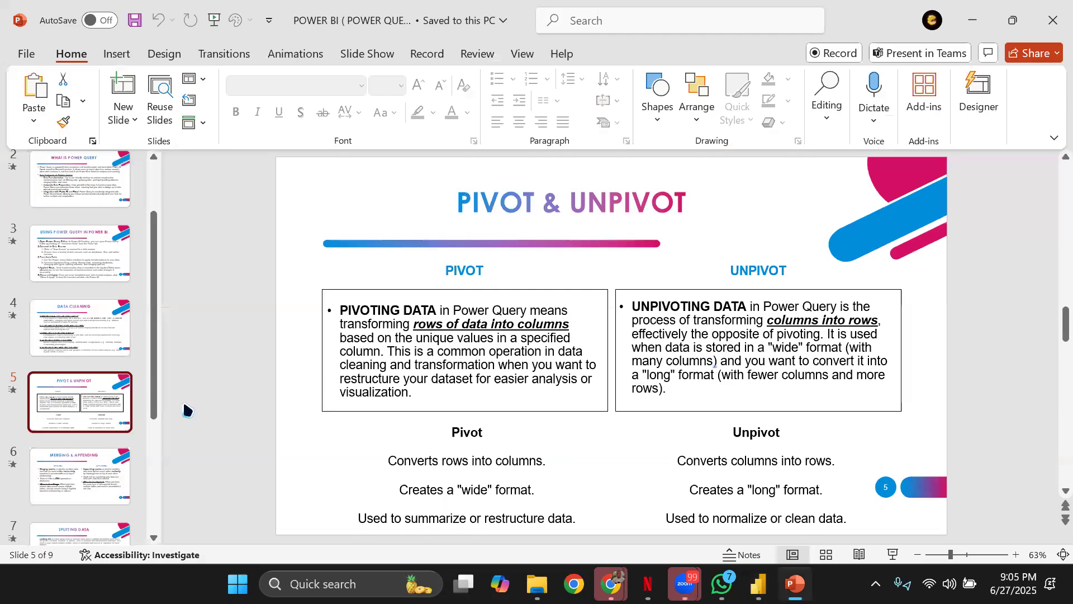
{"action": "scroll", "coordinate": [186, 409], "scroll_direction": "down", "scroll_amount": 1}
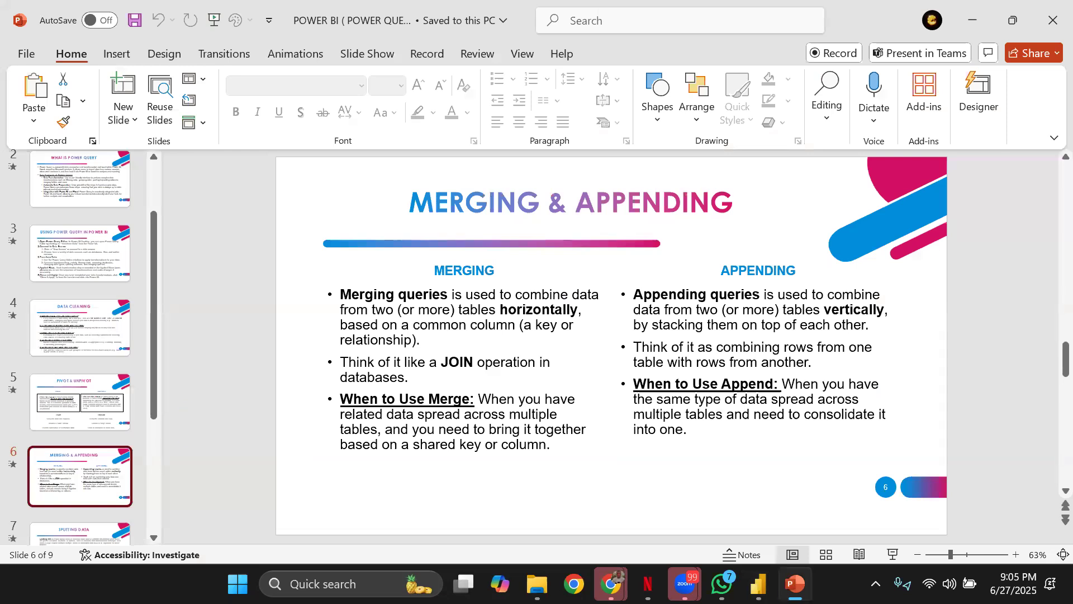
{"action": "left_click_drag", "start_coordinate": [88, 538], "coordinate": [72, 378]}
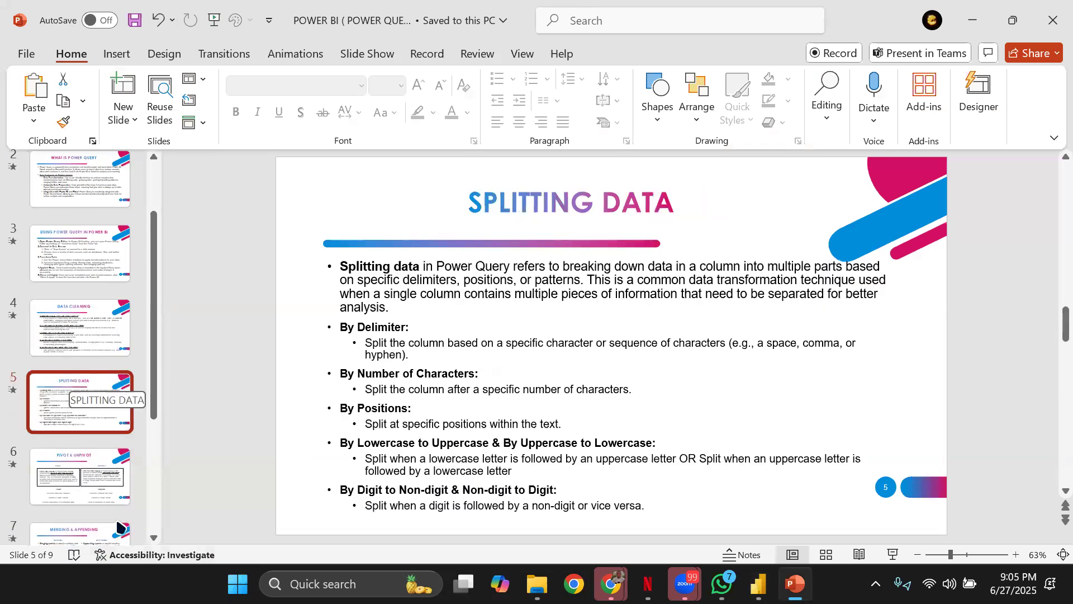
{"action": "left_click", "coordinate": [29, 479]}
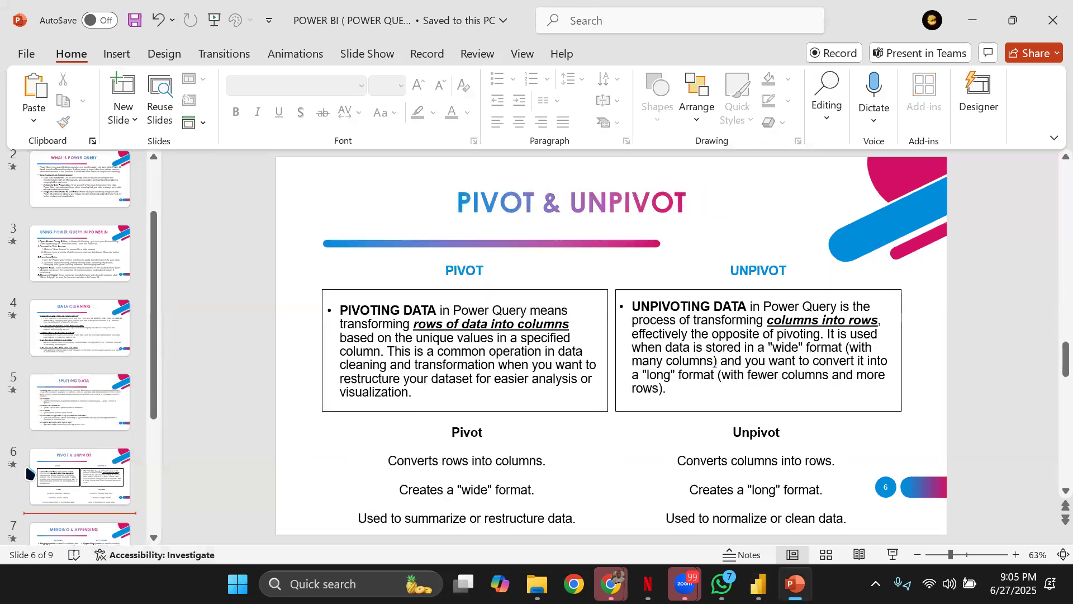
{"action": "left_click", "coordinate": [55, 473]}
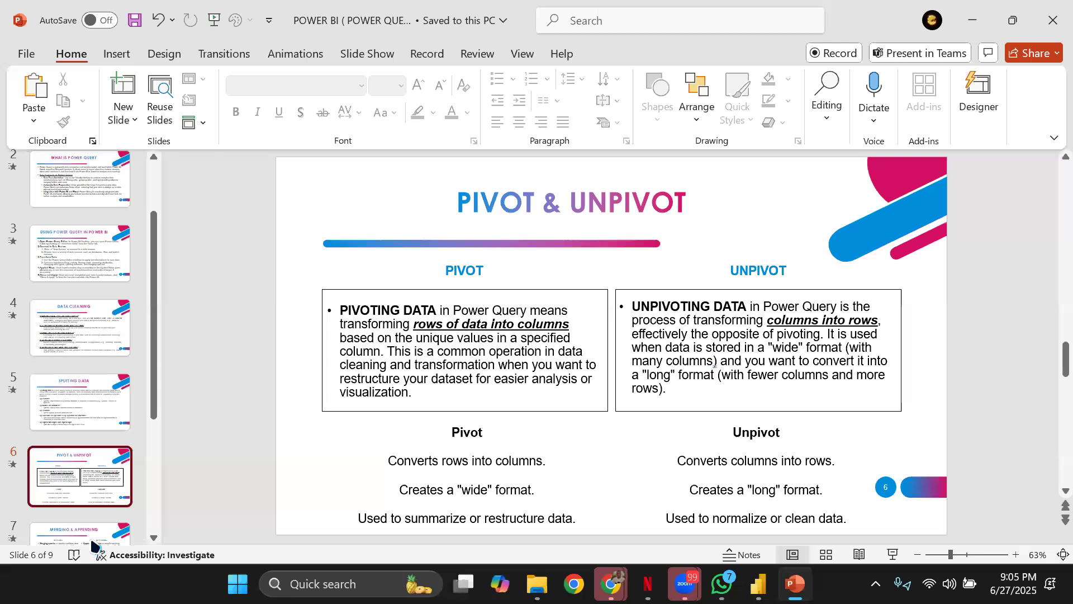
Step: Show the Merging & Appending slide in the presentation
{"action": "scroll", "coordinate": [885, 526], "scroll_direction": "down", "scroll_amount": 1}
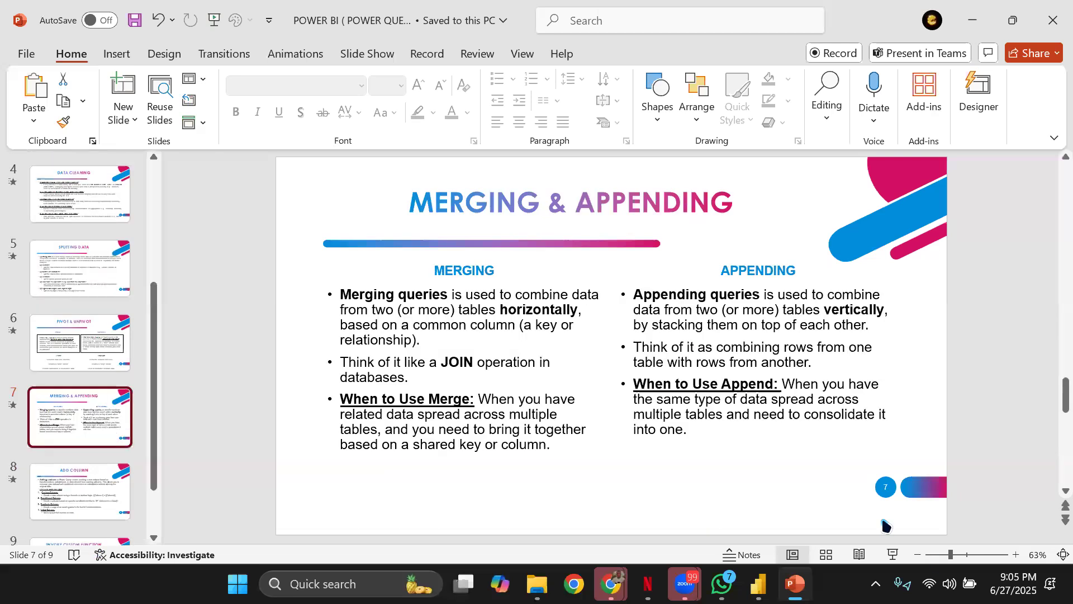
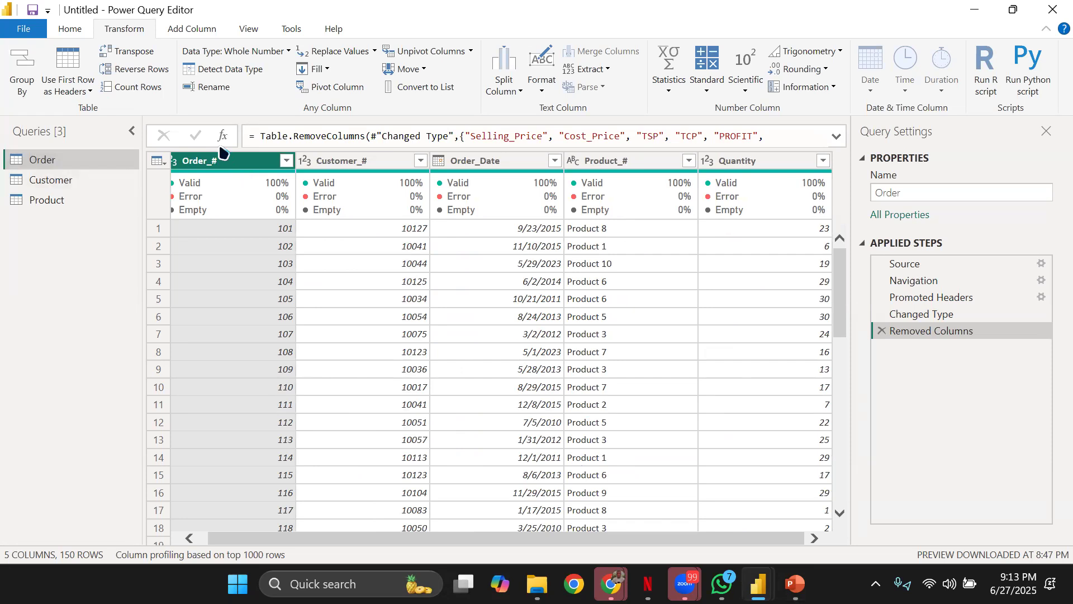
Step: Switch to Power Query and review the Order query's columns one by one, from Order_# through Quantity
{"action": "left_click", "coordinate": [222, 166]}
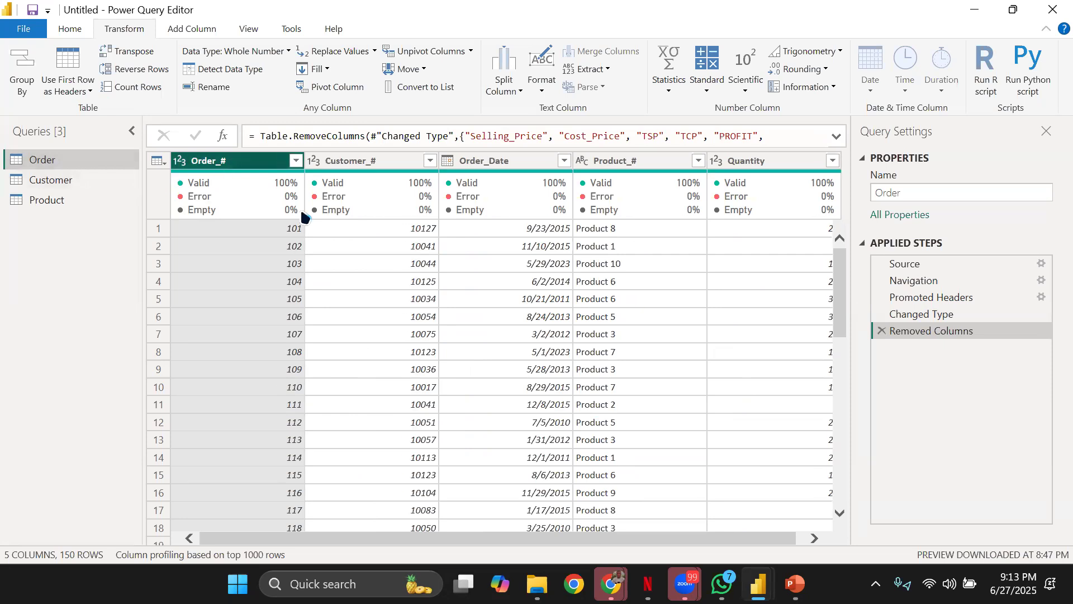
{"action": "left_click", "coordinate": [371, 163]}
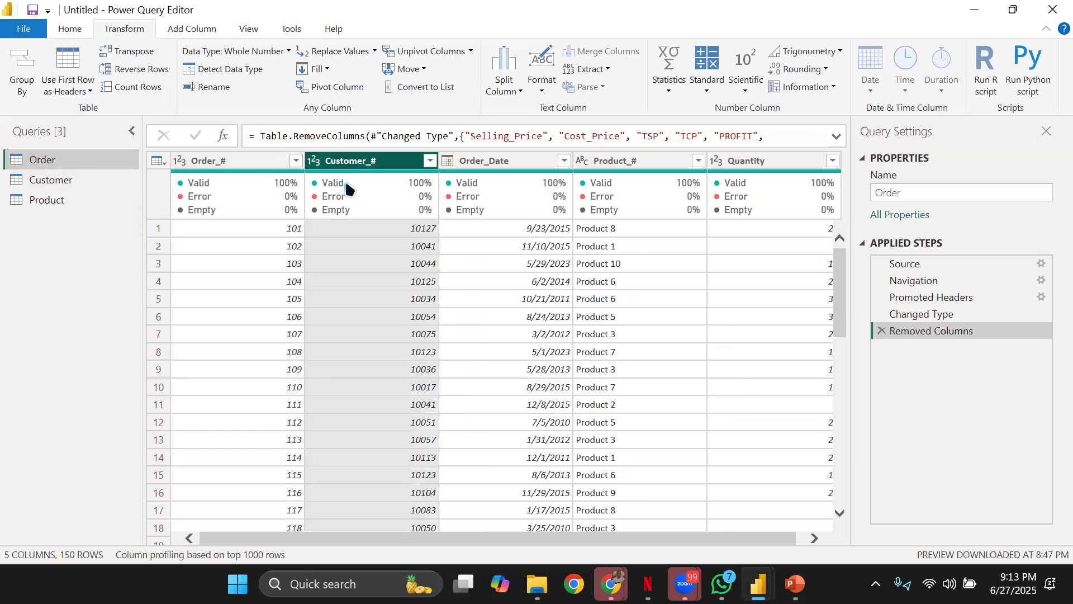
{"action": "left_click", "coordinate": [473, 167]}
{"action": "left_click", "coordinate": [648, 167]}
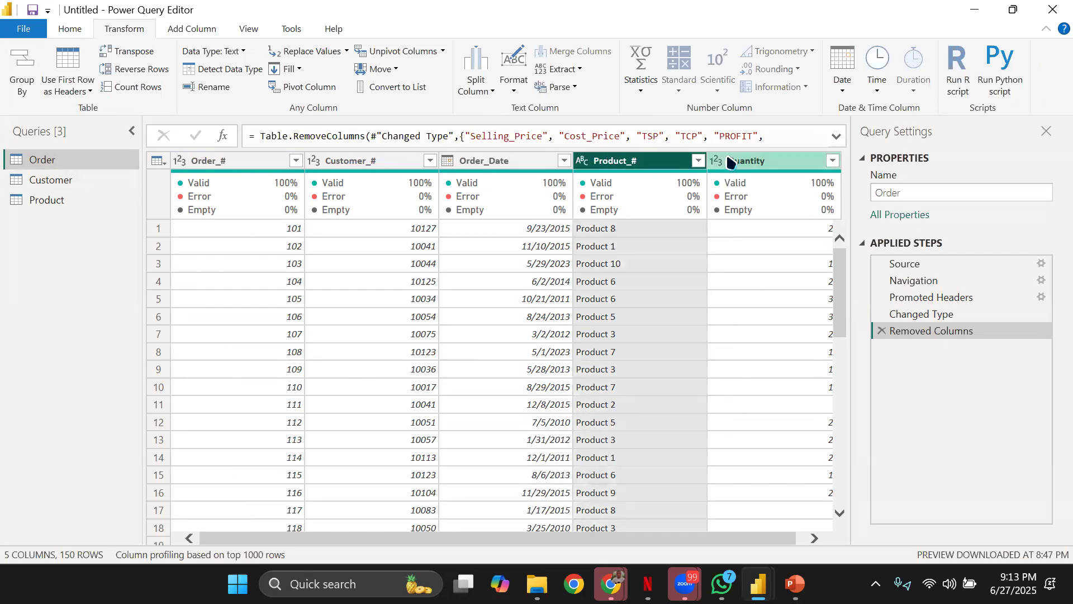
{"action": "left_click", "coordinate": [730, 162]}
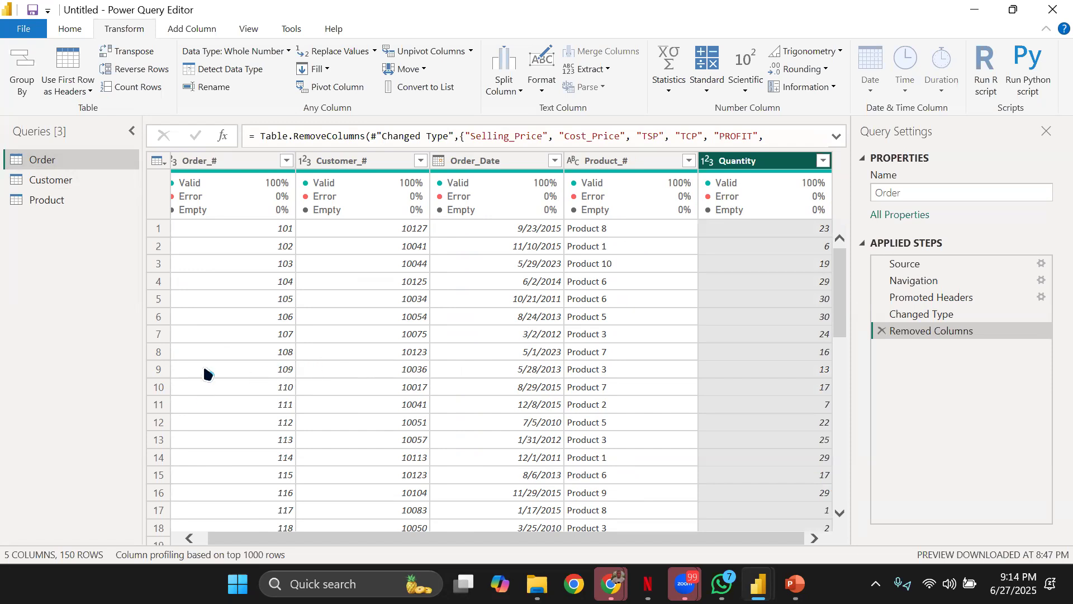
{"action": "left_click", "coordinate": [197, 157]}
{"action": "left_click", "coordinate": [212, 168]}
{"action": "left_click", "coordinate": [398, 161]}
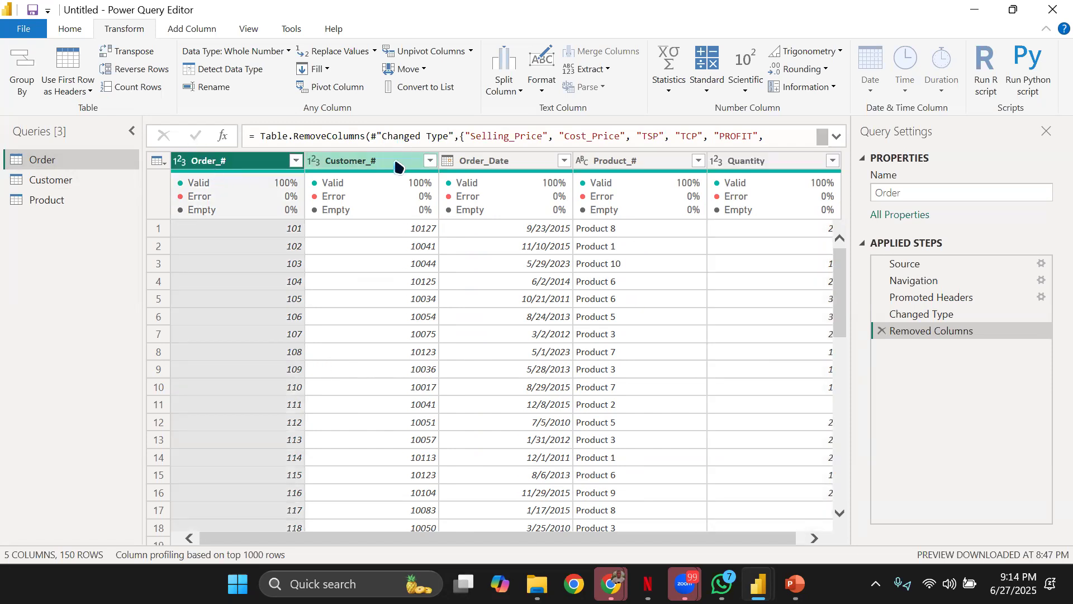
{"action": "left_click", "coordinate": [502, 161]}
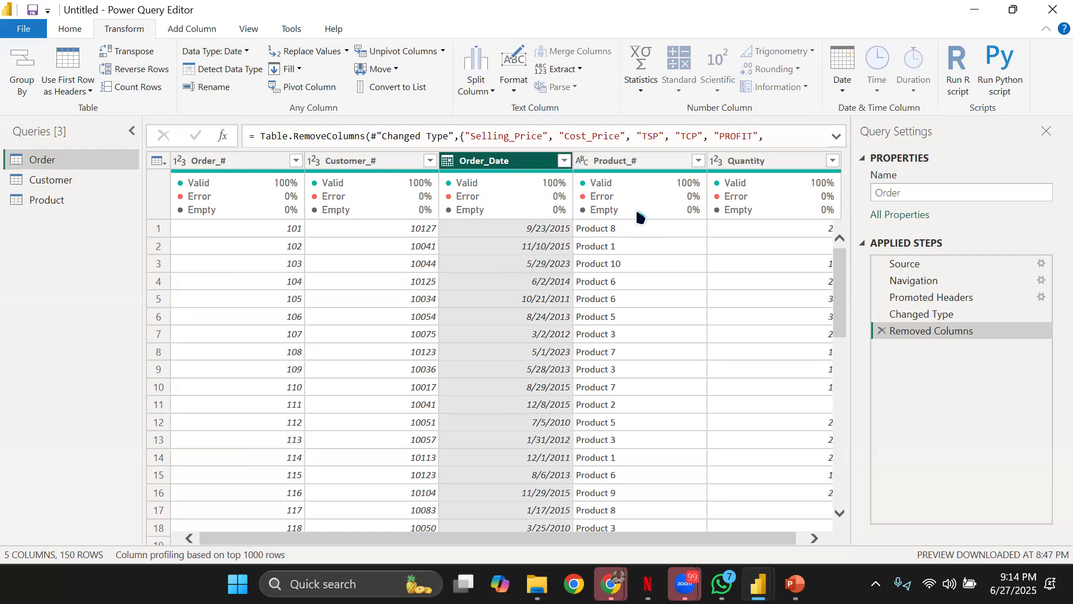
{"action": "mouse_move", "coordinate": [648, 185]}
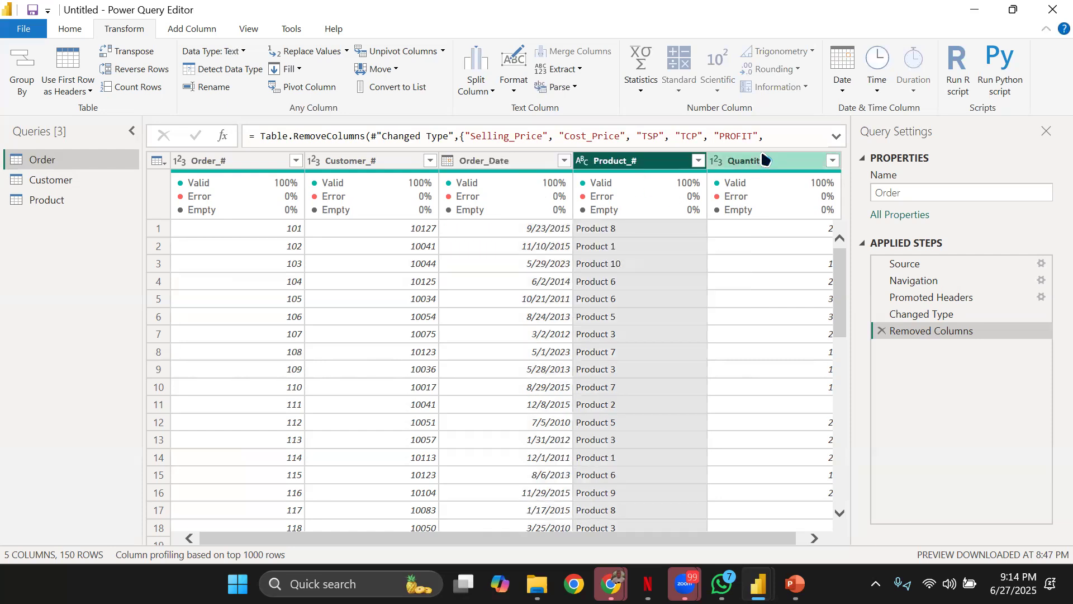
{"action": "left_click", "coordinate": [756, 165]}
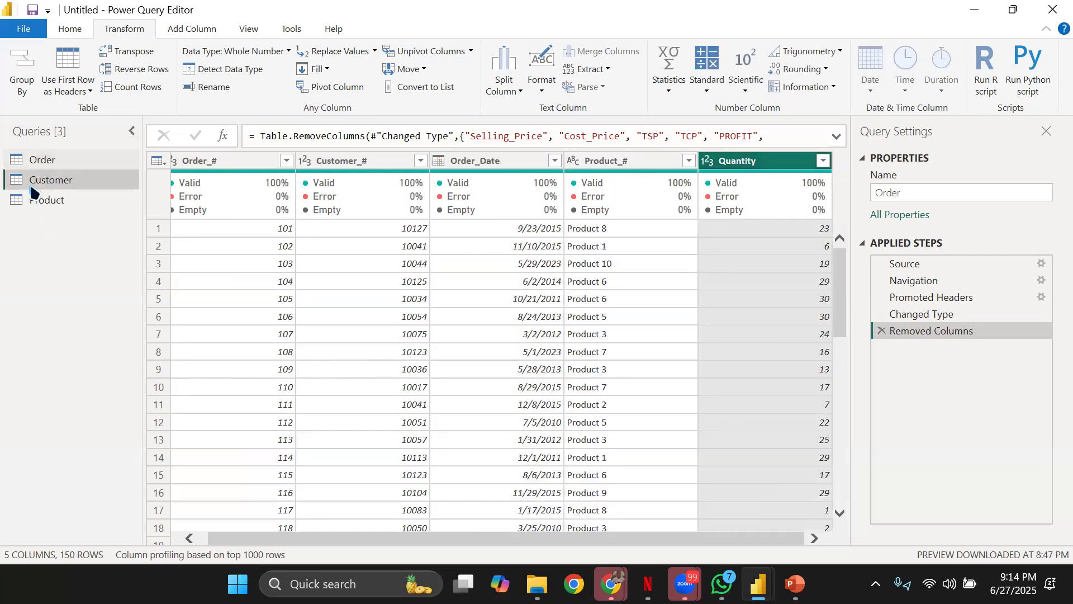
Step: Open the Customer query, review its columns from Customer_# through Country, and return to the Order query
{"action": "left_click", "coordinate": [35, 191]}
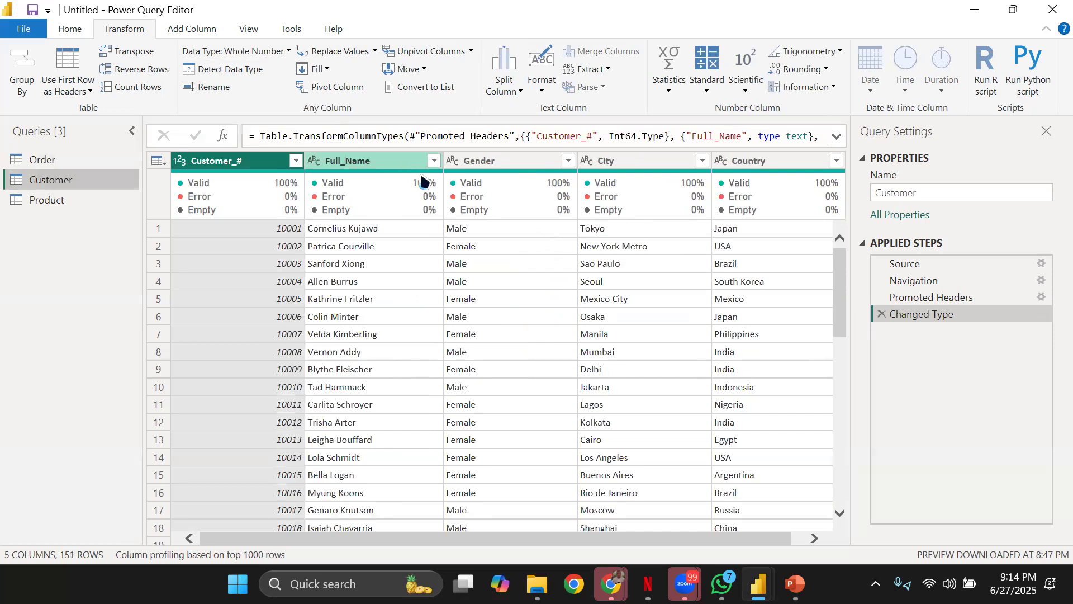
{"action": "left_click", "coordinate": [508, 163]}
{"action": "left_click", "coordinate": [631, 164]}
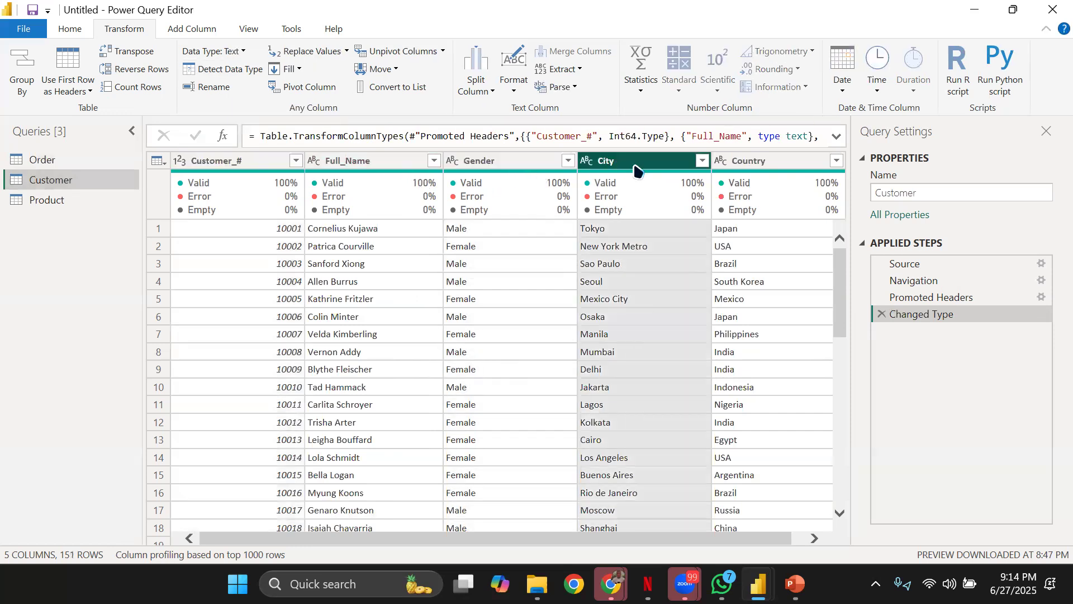
{"action": "left_click", "coordinate": [749, 163]}
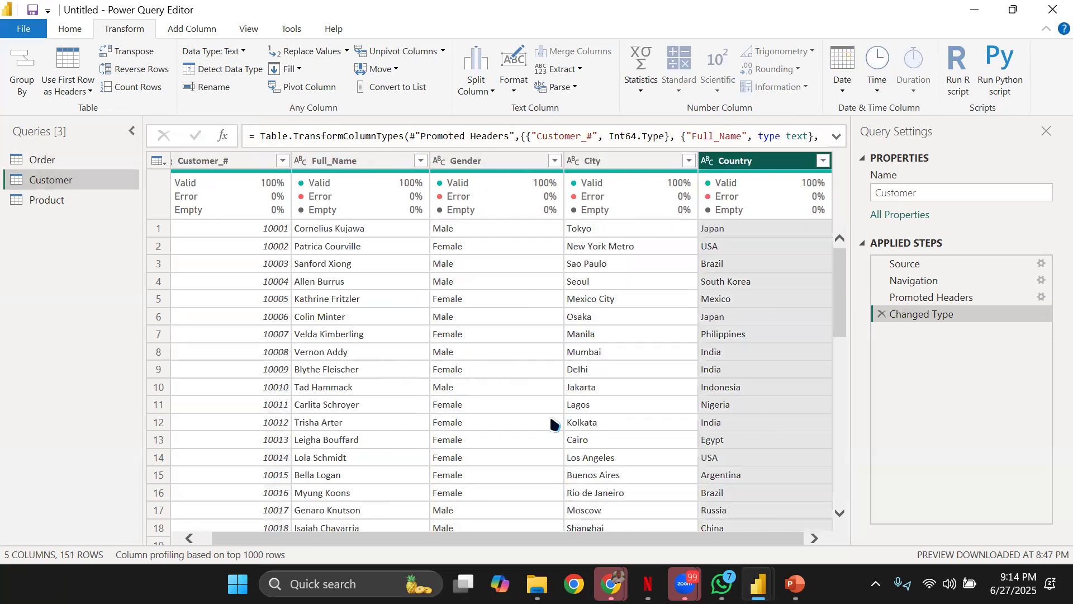
{"action": "scroll", "coordinate": [549, 463], "scroll_direction": "left", "scroll_amount": 1}
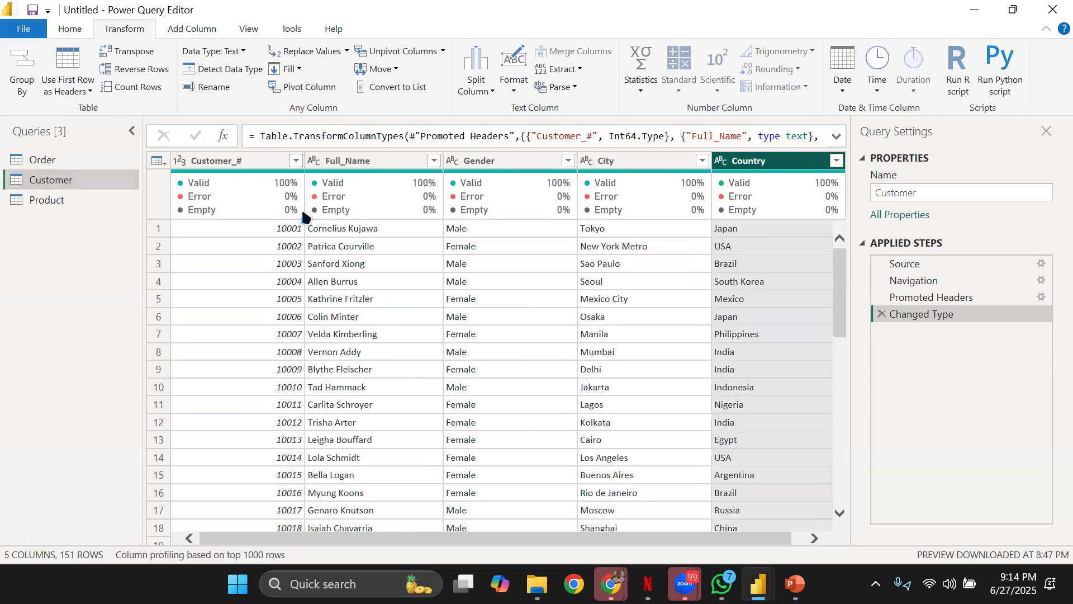
{"action": "left_click", "coordinate": [373, 164]}
{"action": "left_click", "coordinate": [494, 163]}
{"action": "left_click", "coordinate": [652, 164]}
{"action": "left_click", "coordinate": [762, 162]}
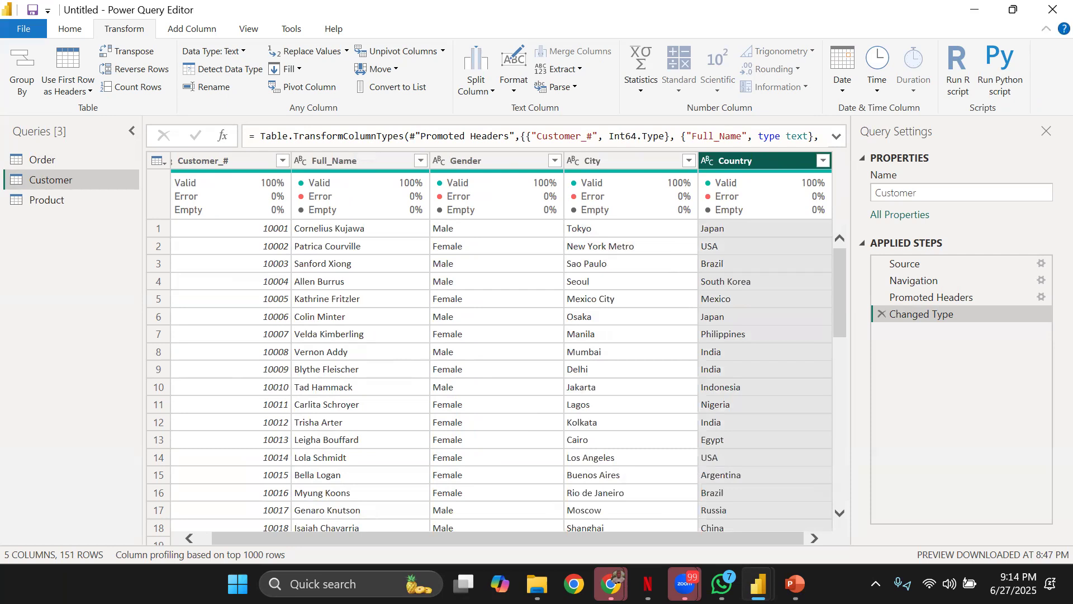
{"action": "key", "text": "Delete"}
{"action": "left_click", "coordinate": [56, 161]}
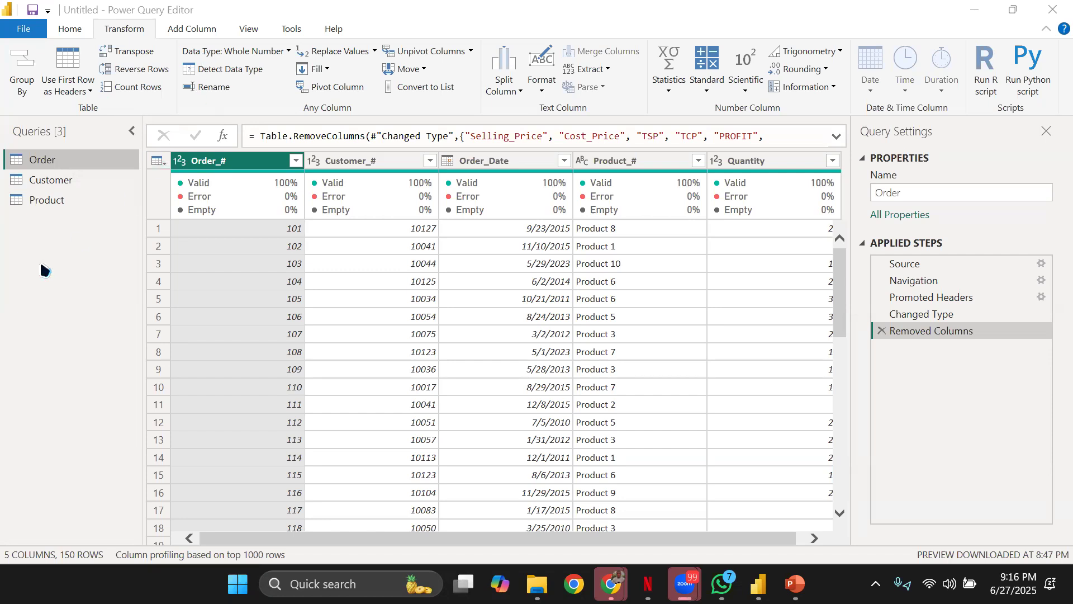
Step: Rename the Customer query to Customer/CHINA
{"action": "left_click", "coordinate": [71, 178]}
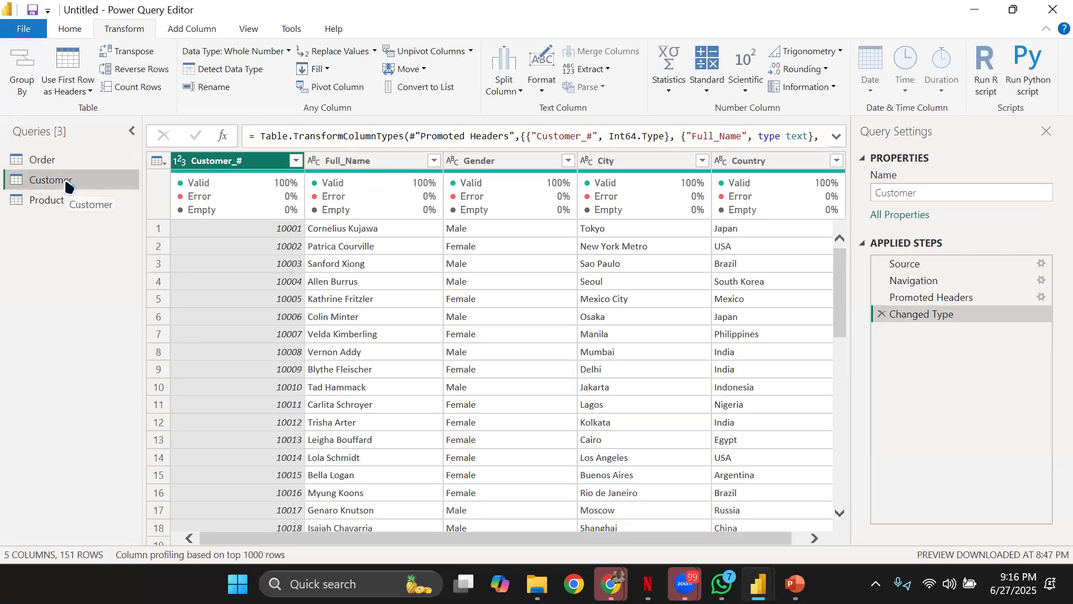
{"action": "double_click", "coordinate": [78, 180]}
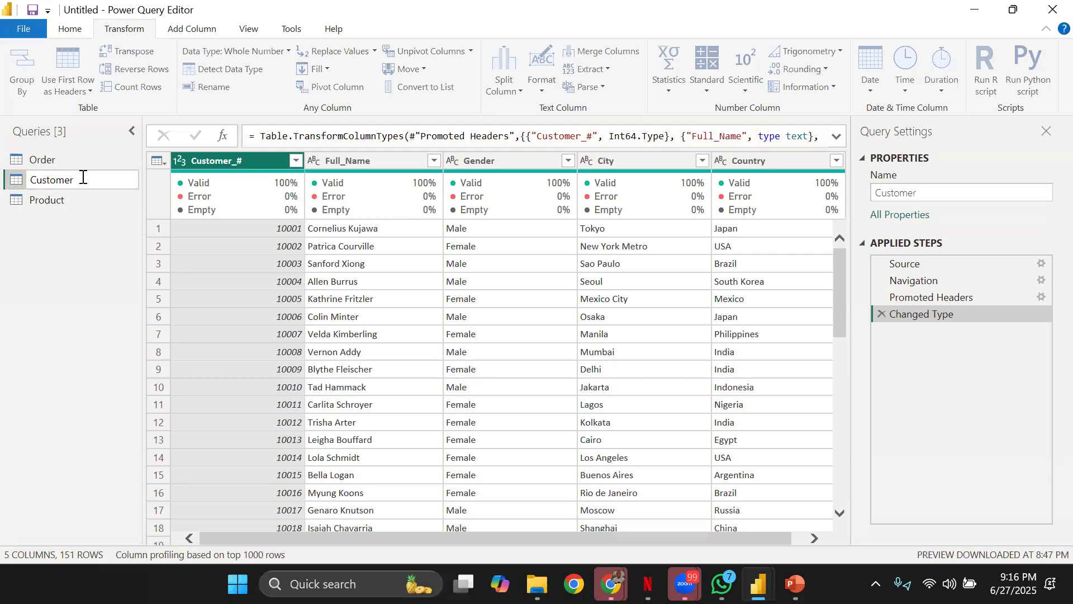
{"action": "type", "text": "/CHINA"}
Step: Rename the Order query to Order/Nigeria
{"action": "left_click", "coordinate": [80, 161]}
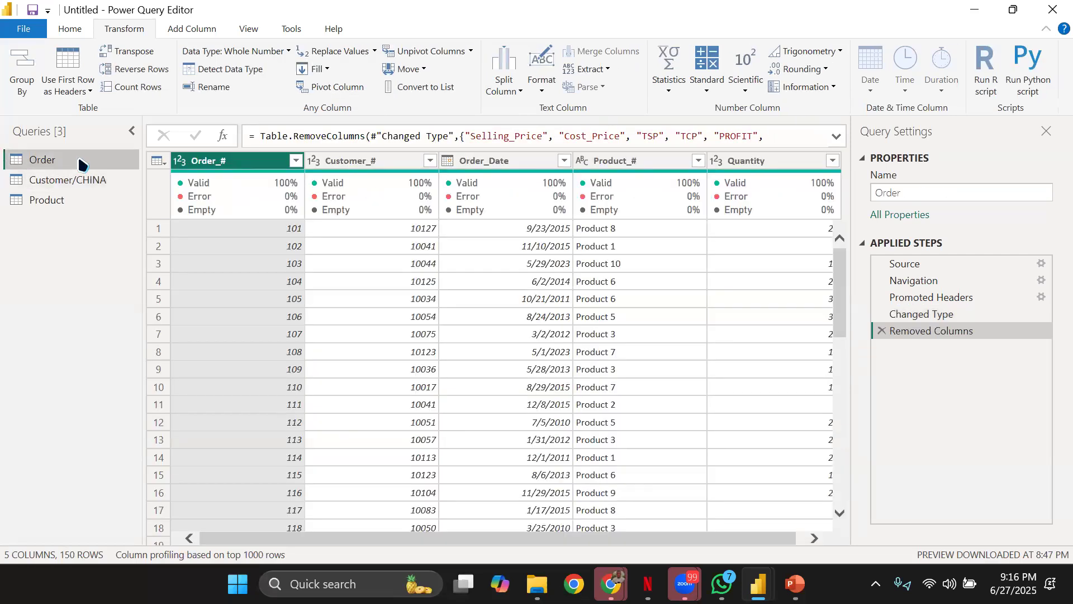
{"action": "double_click", "coordinate": [80, 160]}
{"action": "left_click", "coordinate": [81, 160]}
{"action": "type", "text": "/"}
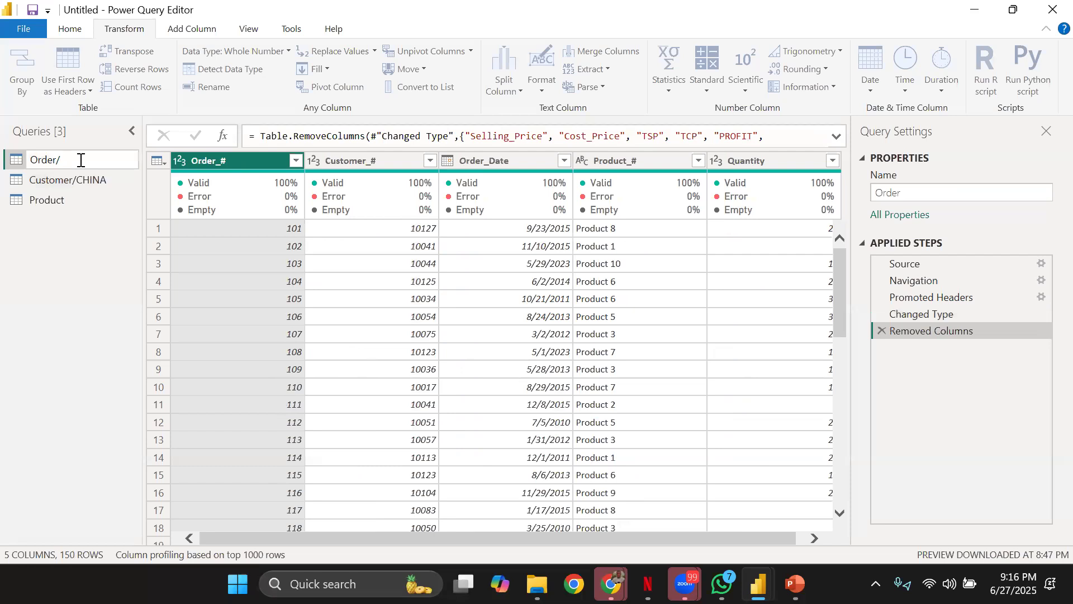
{"action": "type", "text": "Nigeria sa"}
{"action": "key", "text": "BackSpace"}
{"action": "key", "text": "BackSpace"}
{"action": "key", "text": "BackSpace"}
{"action": "key", "text": "Return"}
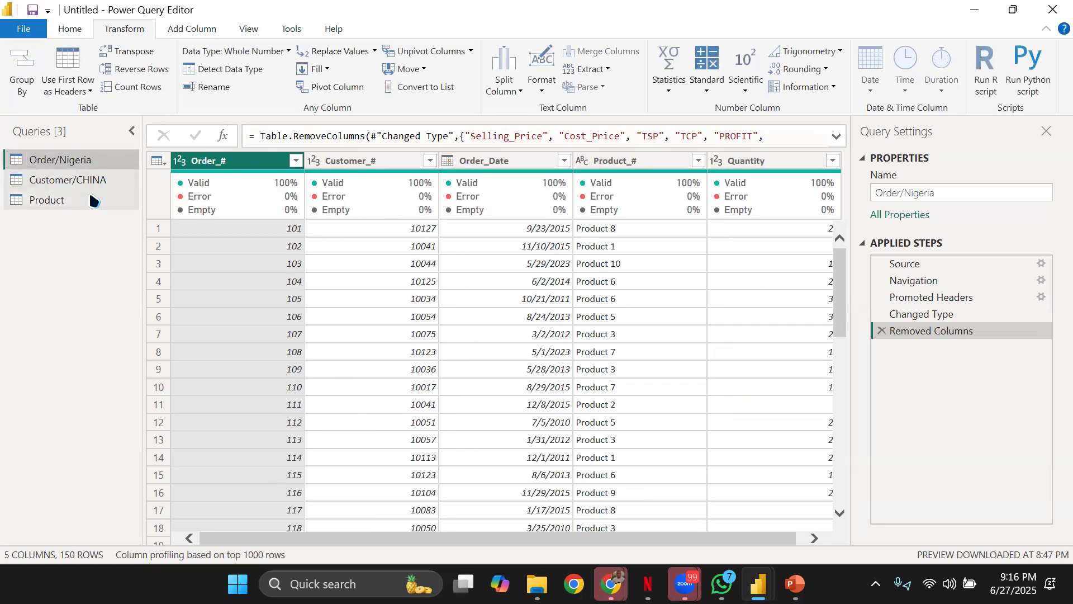
Step: Select the Order/Nigeria and Customer/CHINA queries together, and review Customer/CHINA's columns from Full_Name through Country
{"action": "left_click", "coordinate": [91, 180]}
{"action": "left_click", "coordinate": [89, 165]}
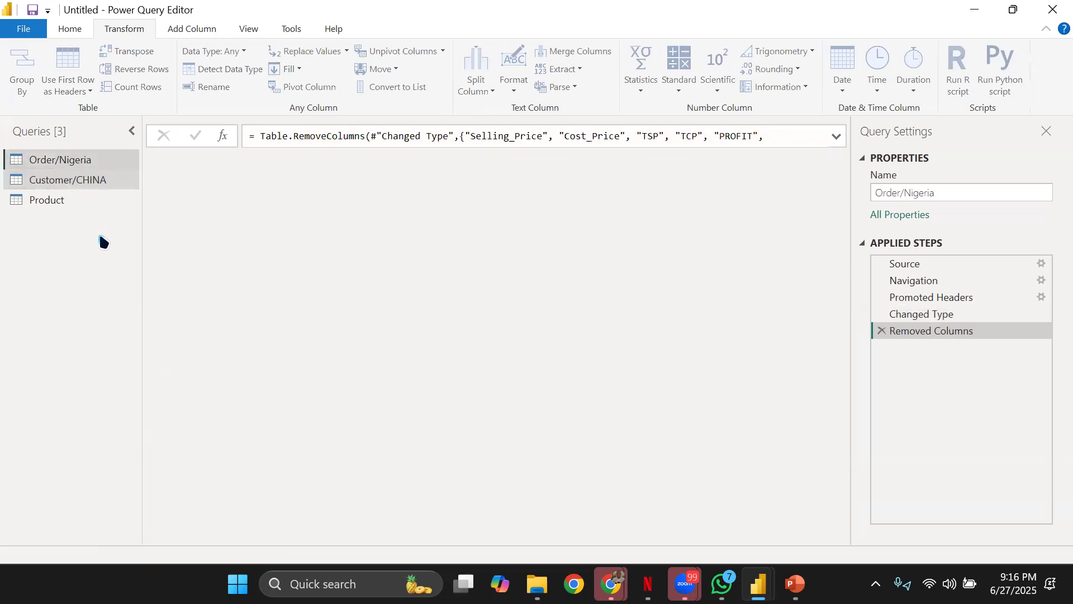
{"action": "left_click", "coordinate": [99, 180]}
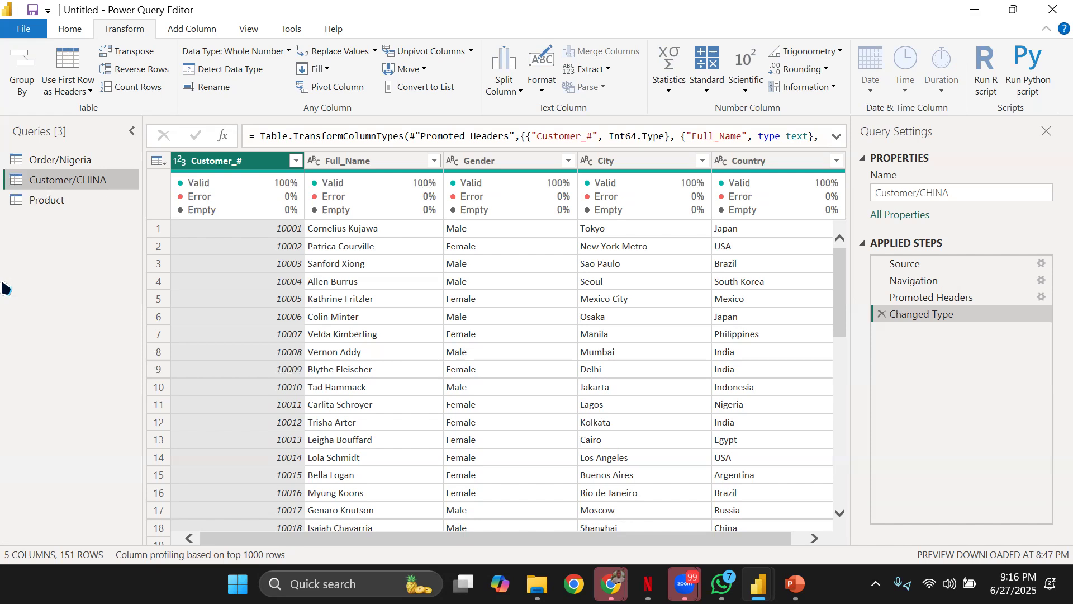
{"action": "left_click", "coordinate": [404, 165]}
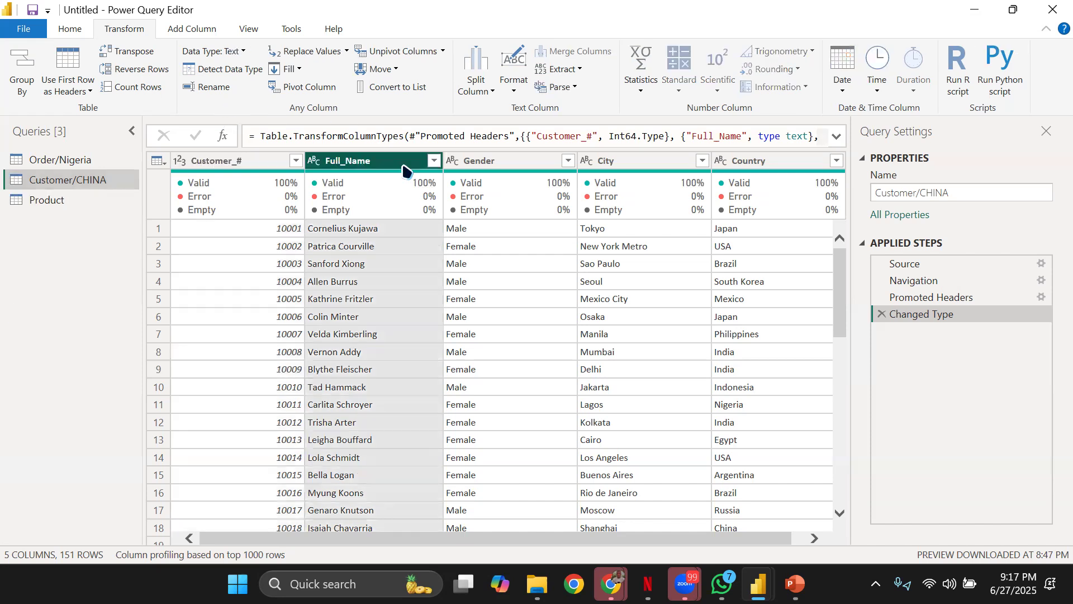
{"action": "left_click", "coordinate": [481, 160]}
{"action": "left_click", "coordinate": [643, 162]}
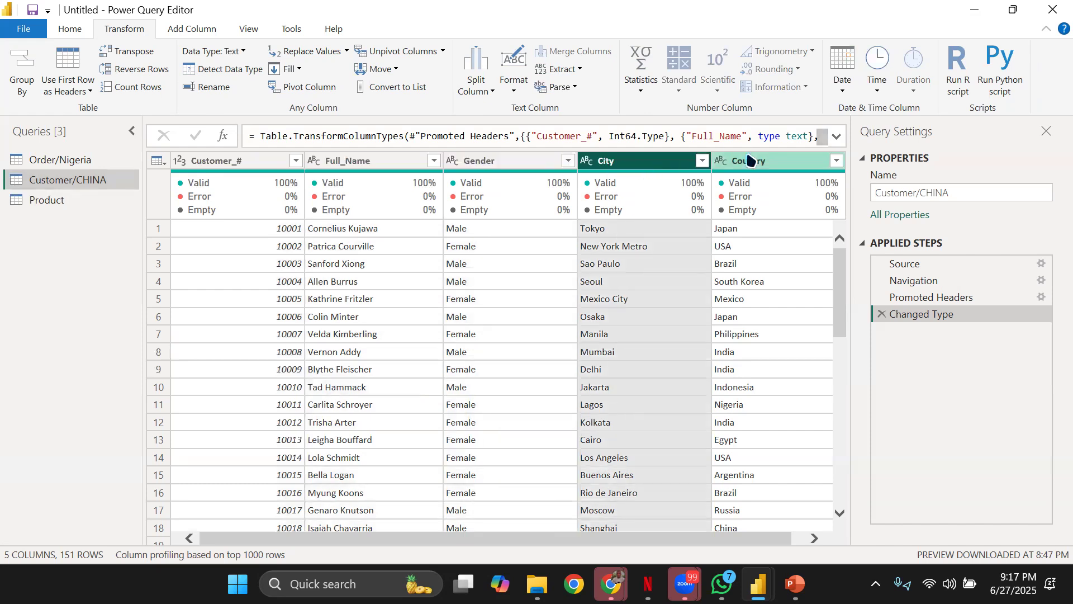
{"action": "left_click", "coordinate": [750, 160]}
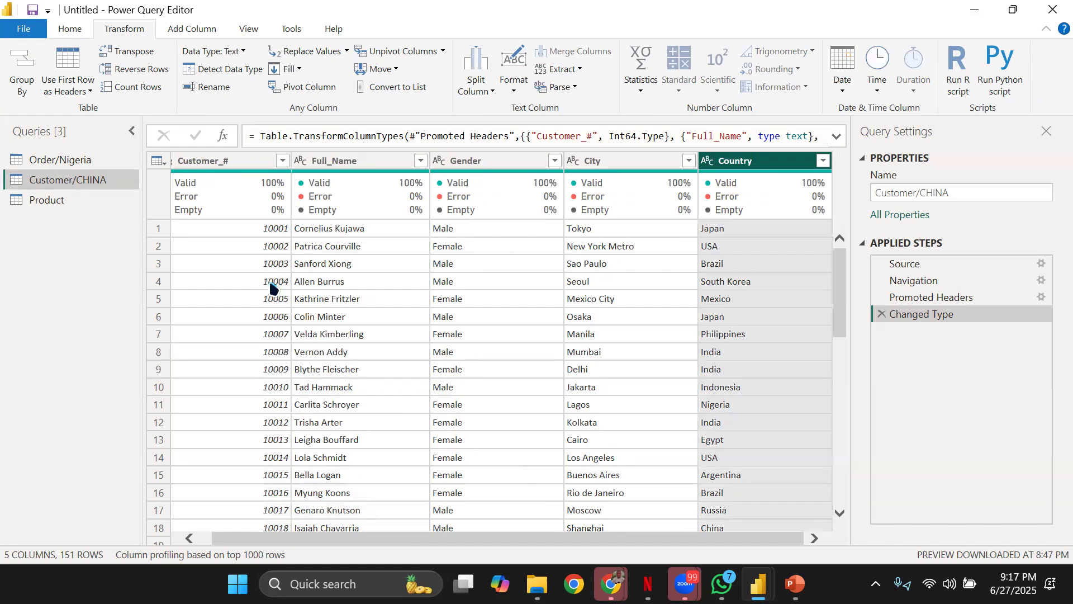
{"action": "left_click", "coordinate": [343, 164]}
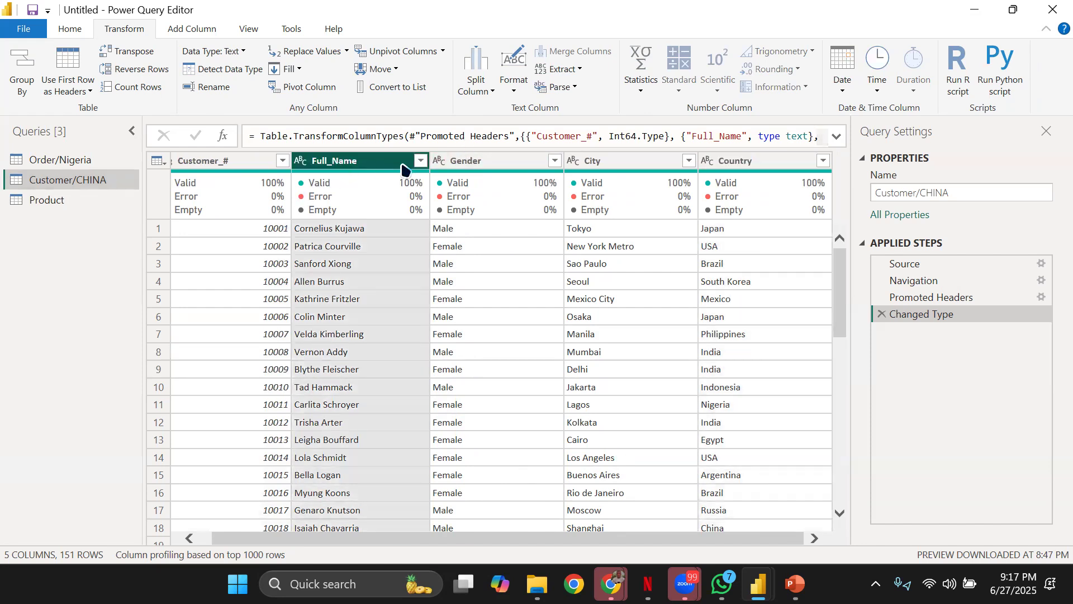
{"action": "left_click", "coordinate": [496, 163]}
{"action": "left_click", "coordinate": [591, 162]}
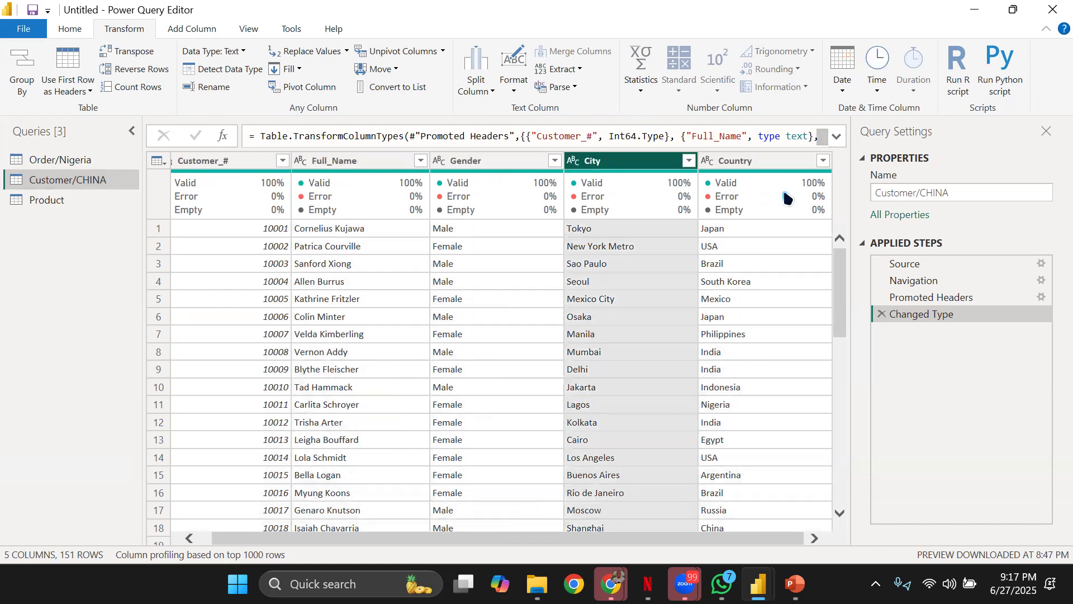
{"action": "key", "text": "Right"}
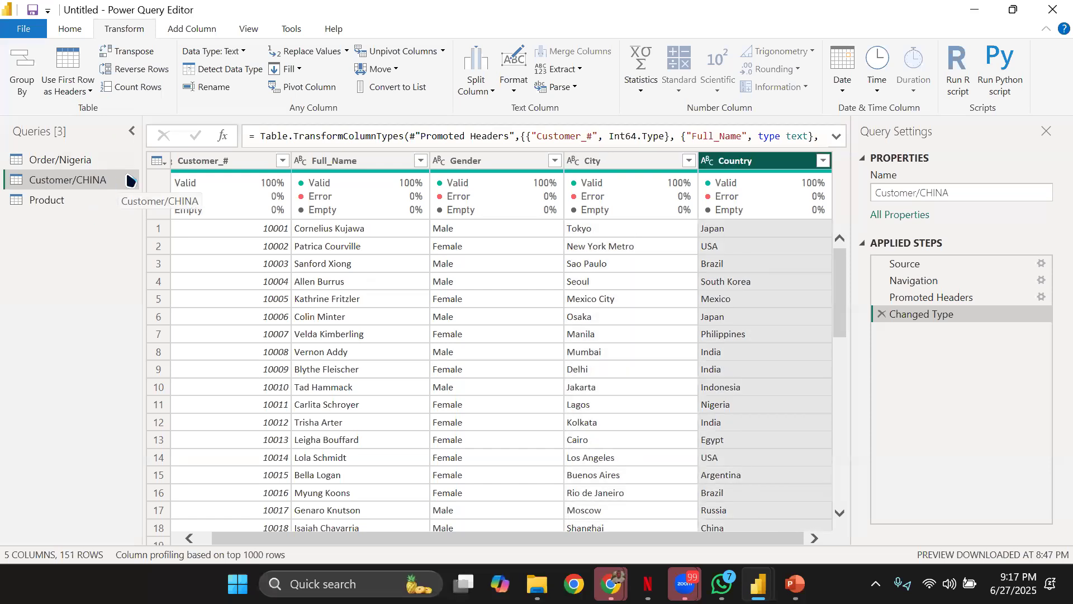
Step: Compare the row data of Order/Nigeria and Customer/CHINA, going down the Customer/CHINA table to about row 100
{"action": "left_click", "coordinate": [76, 162]}
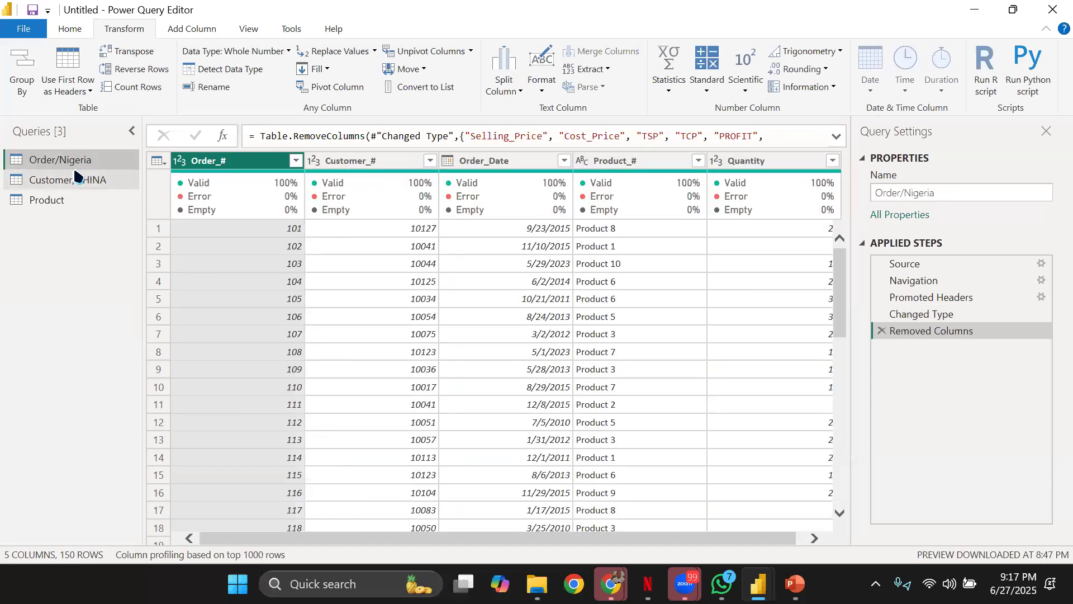
{"action": "scroll", "coordinate": [291, 319], "scroll_direction": "down", "scroll_amount": 5}
{"action": "scroll", "coordinate": [290, 319], "scroll_direction": "up", "scroll_amount": 5}
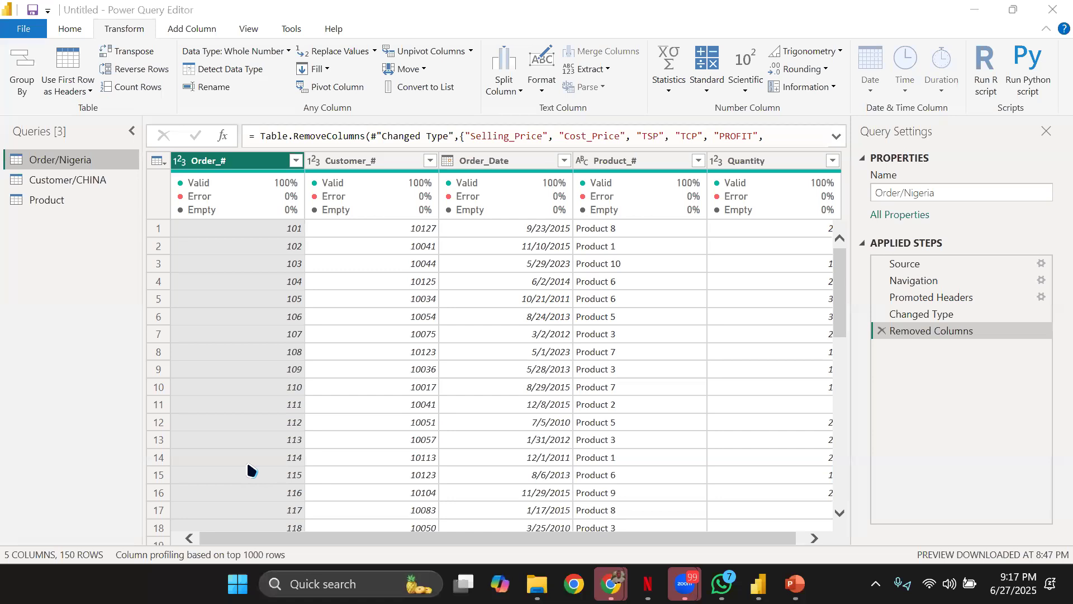
{"action": "left_click", "coordinate": [65, 181]}
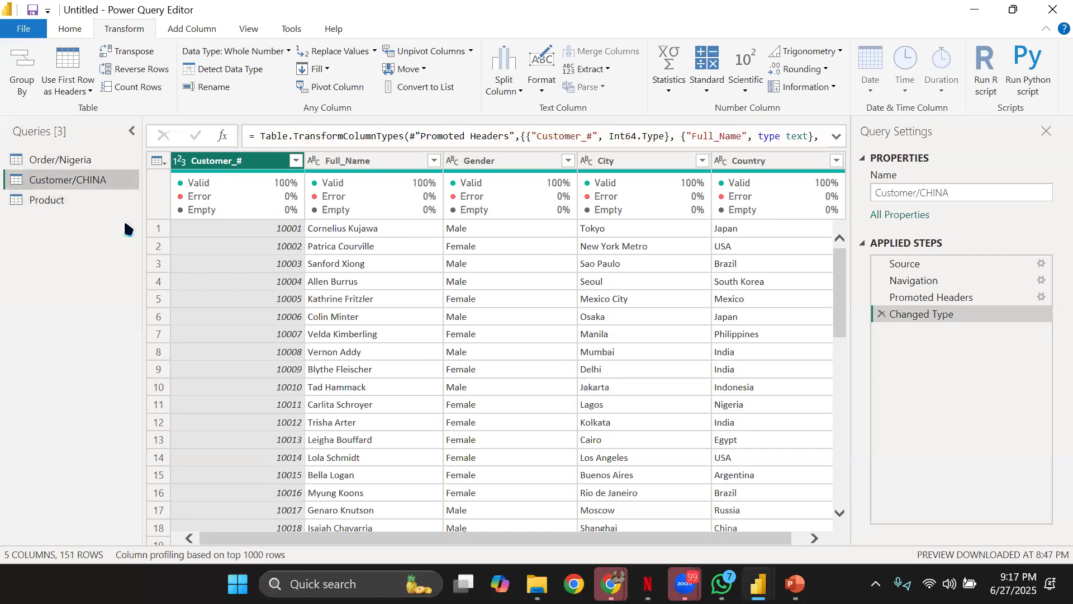
{"action": "scroll", "coordinate": [184, 283], "scroll_direction": "down", "scroll_amount": 7}
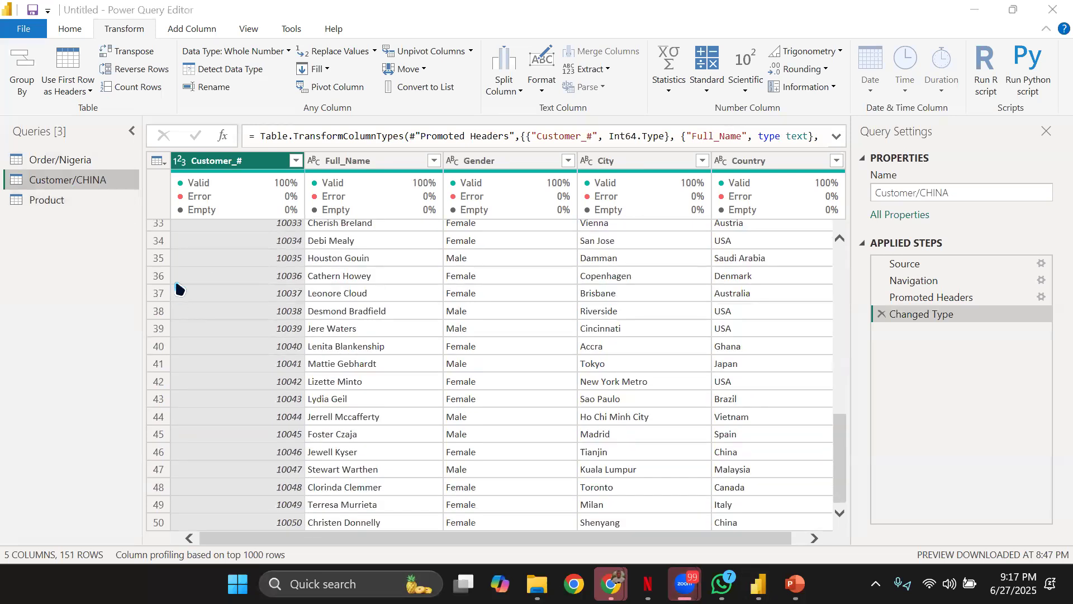
{"action": "scroll", "coordinate": [230, 321], "scroll_direction": "down", "scroll_amount": 13}
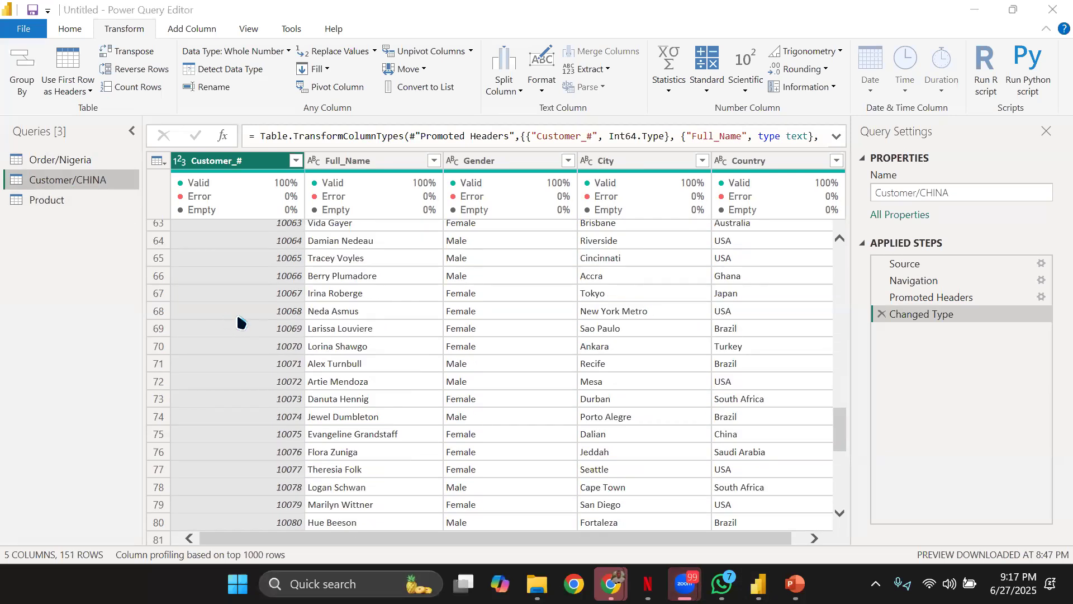
{"action": "scroll", "coordinate": [235, 327], "scroll_direction": "down", "scroll_amount": 7}
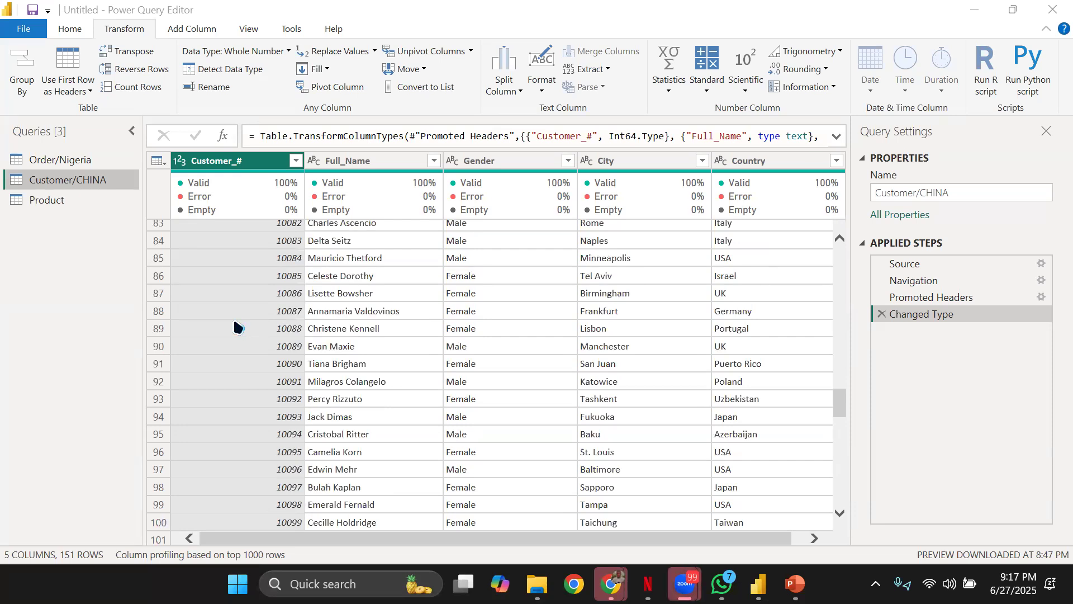
Step: Start merging the Order/Nigeria query with another query, choosing Customer/CHINA as the second table
{"action": "scroll", "coordinate": [201, 271], "scroll_direction": "up", "scroll_amount": 9}
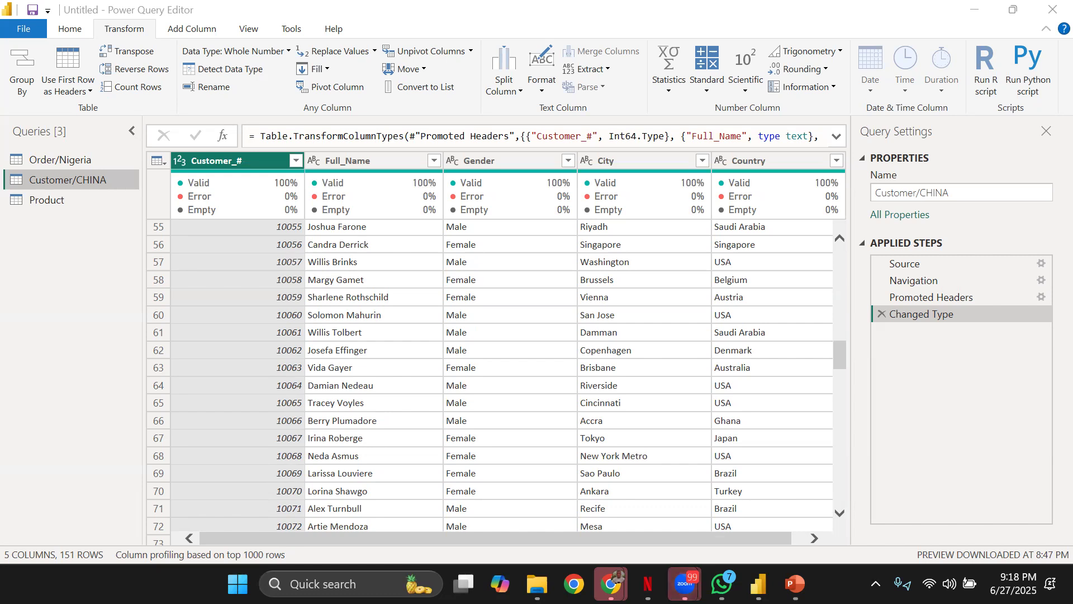
{"action": "left_click", "coordinate": [69, 28]}
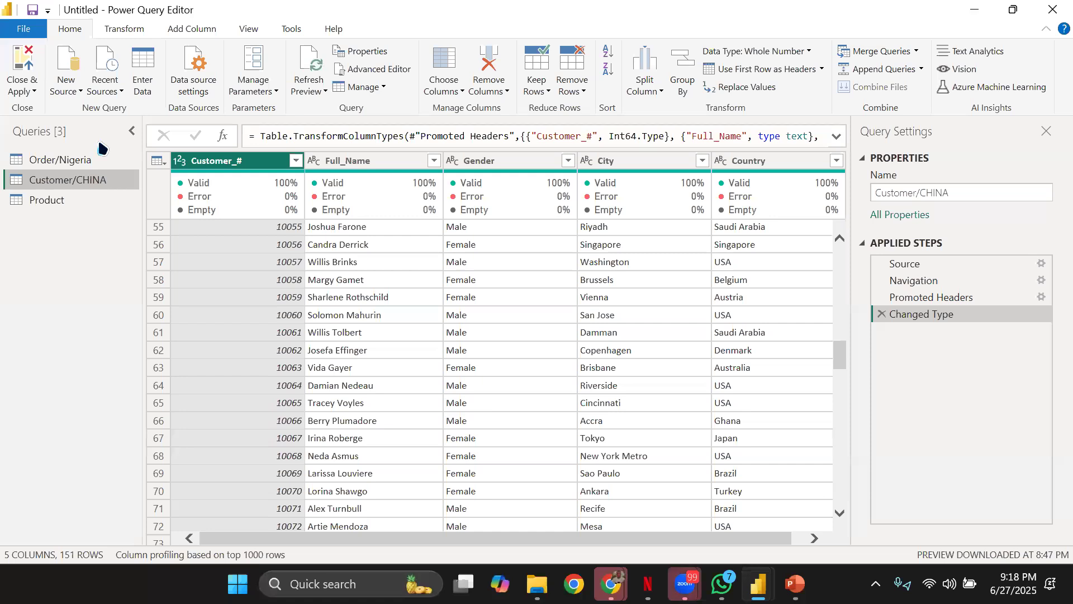
{"action": "left_click", "coordinate": [96, 159]}
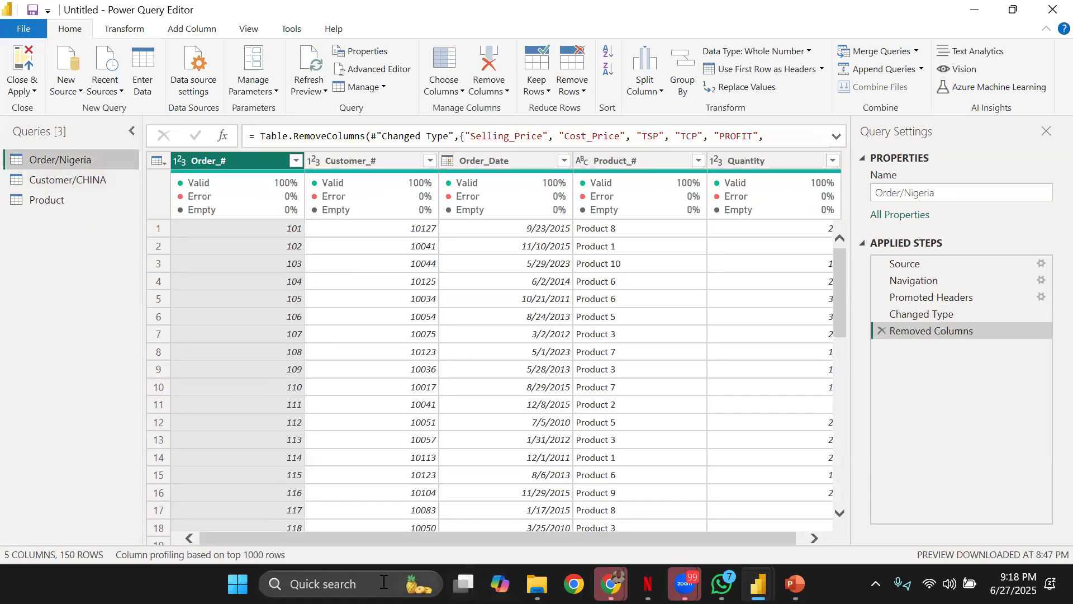
{"action": "left_click", "coordinate": [345, 575]}
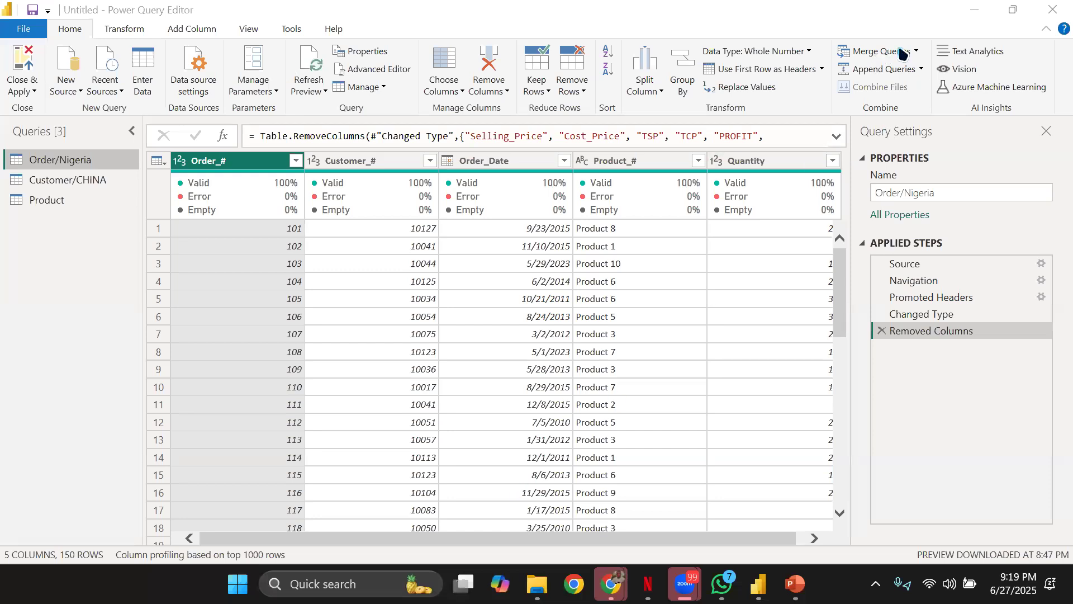
{"action": "left_click", "coordinate": [877, 53]}
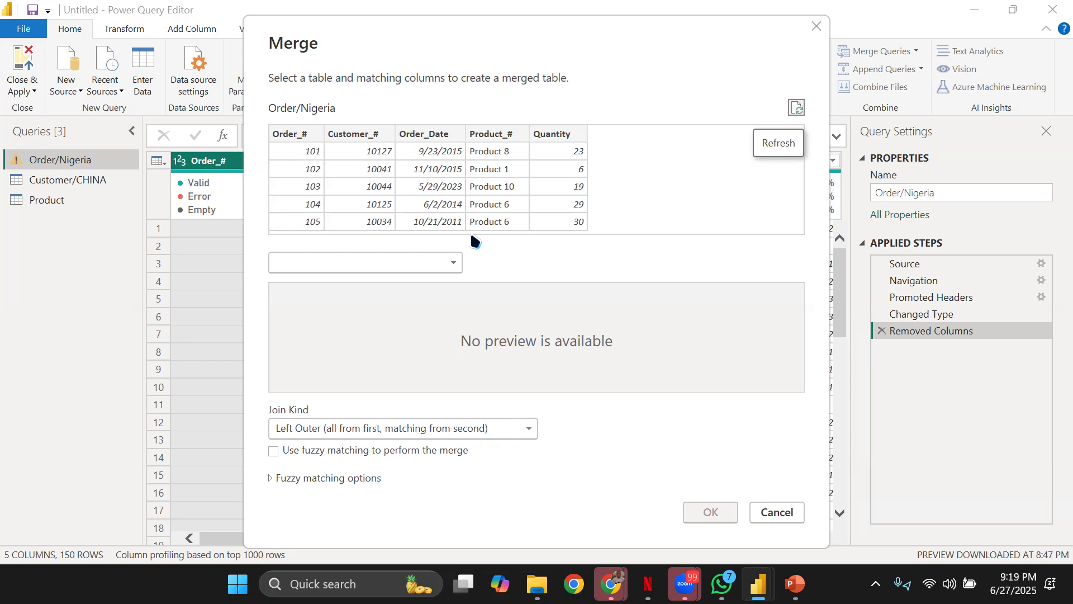
{"action": "left_click", "coordinate": [437, 262]}
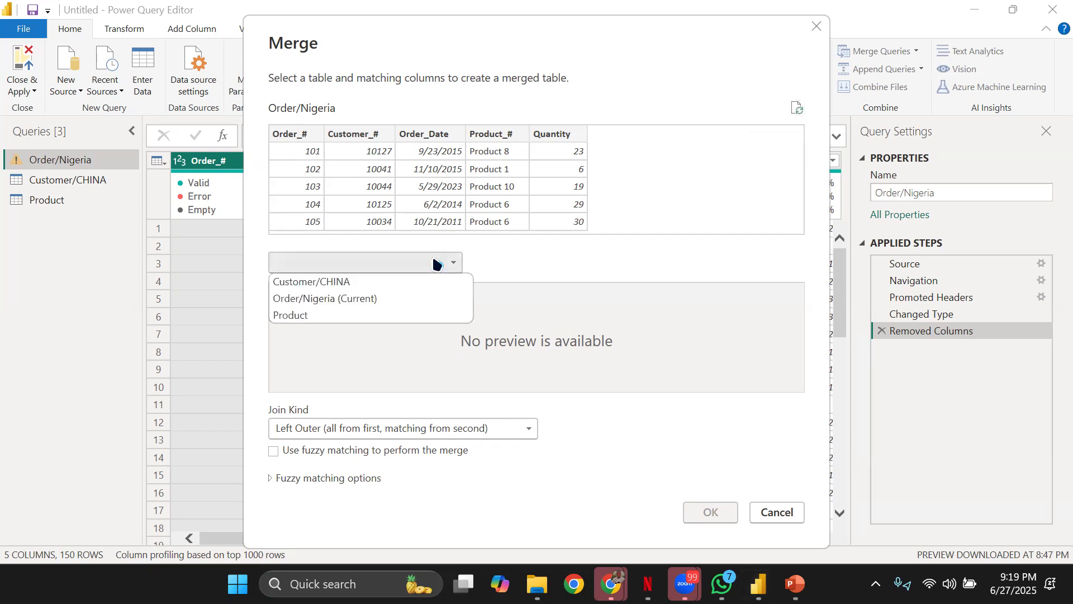
{"action": "left_click", "coordinate": [390, 283]}
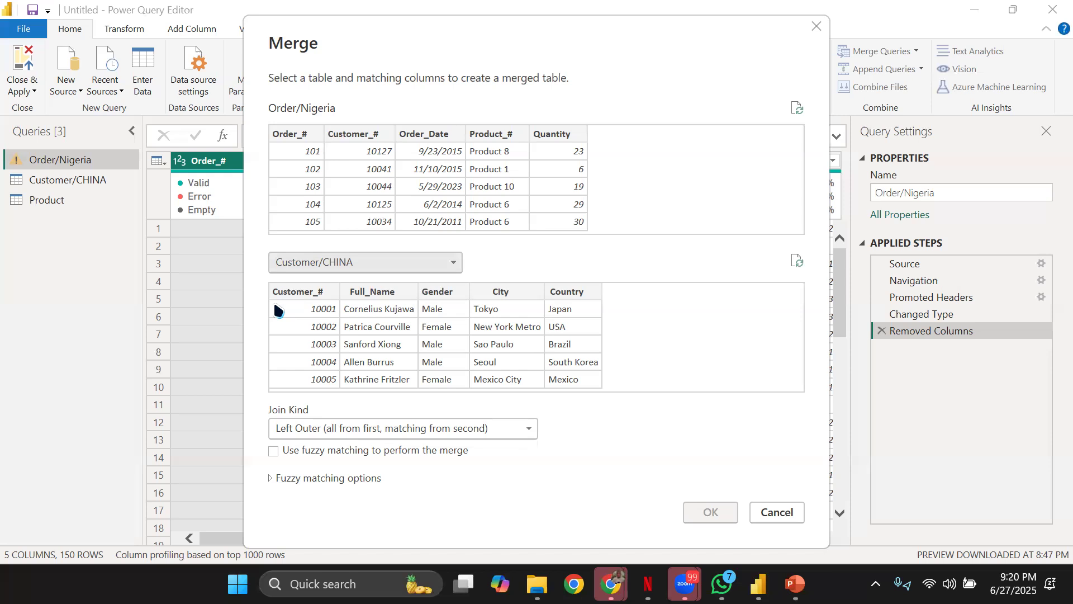
Step: Match both tables on Customer_# and complete the merge with the Left Outer join
{"action": "left_click", "coordinate": [349, 137]}
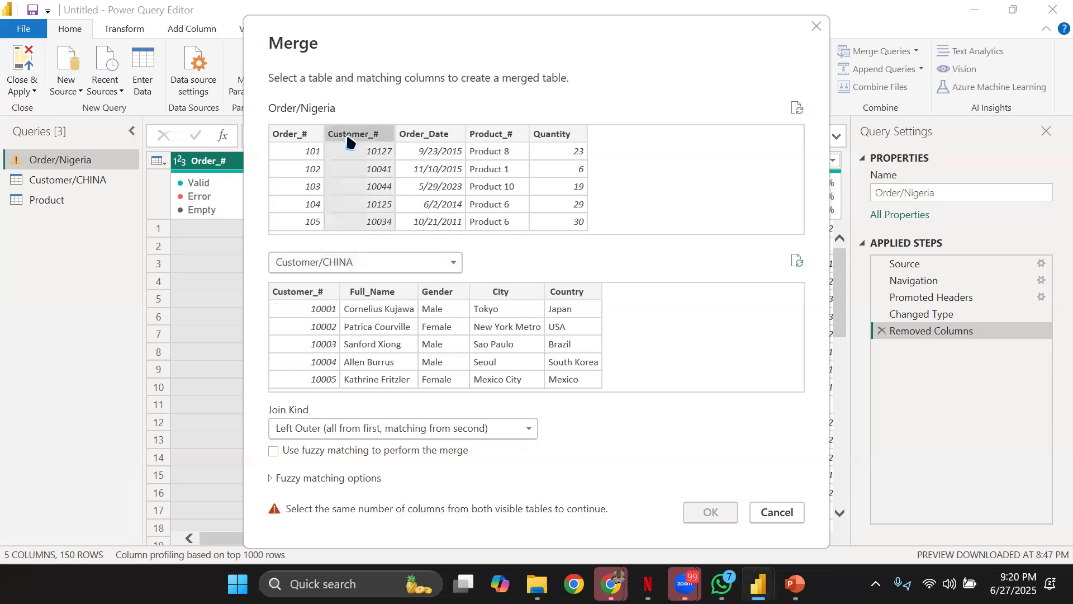
{"action": "left_click", "coordinate": [305, 292]}
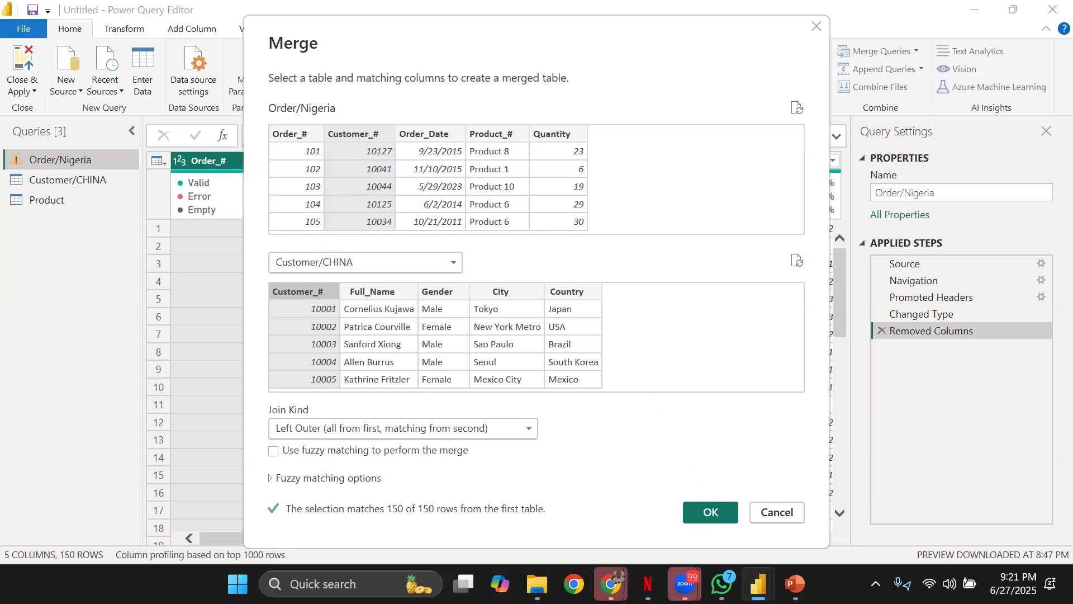
{"action": "left_click", "coordinate": [138, 7]}
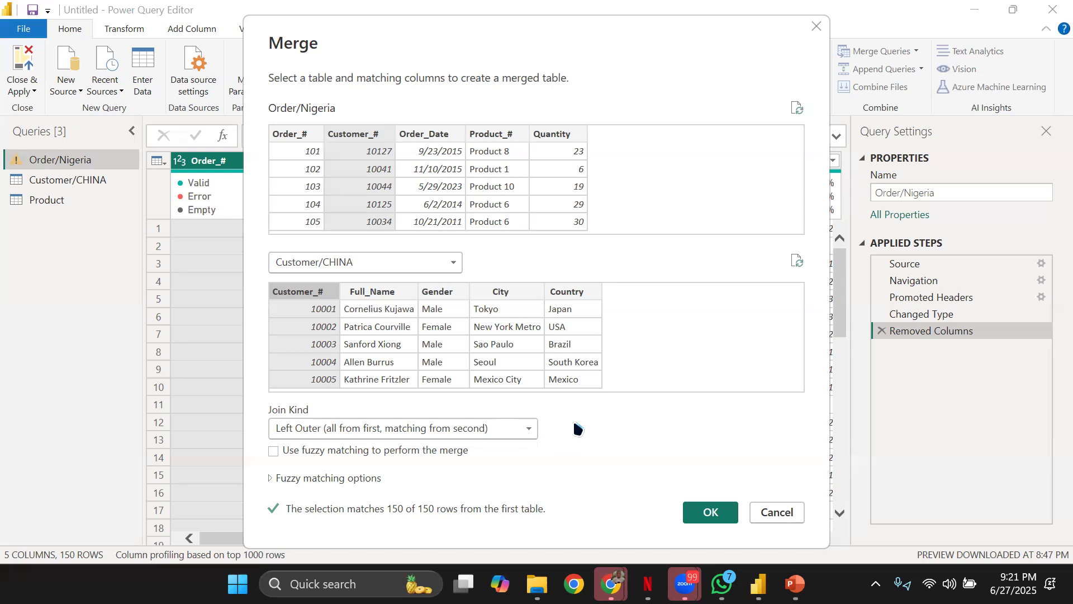
{"action": "left_click", "coordinate": [718, 513]}
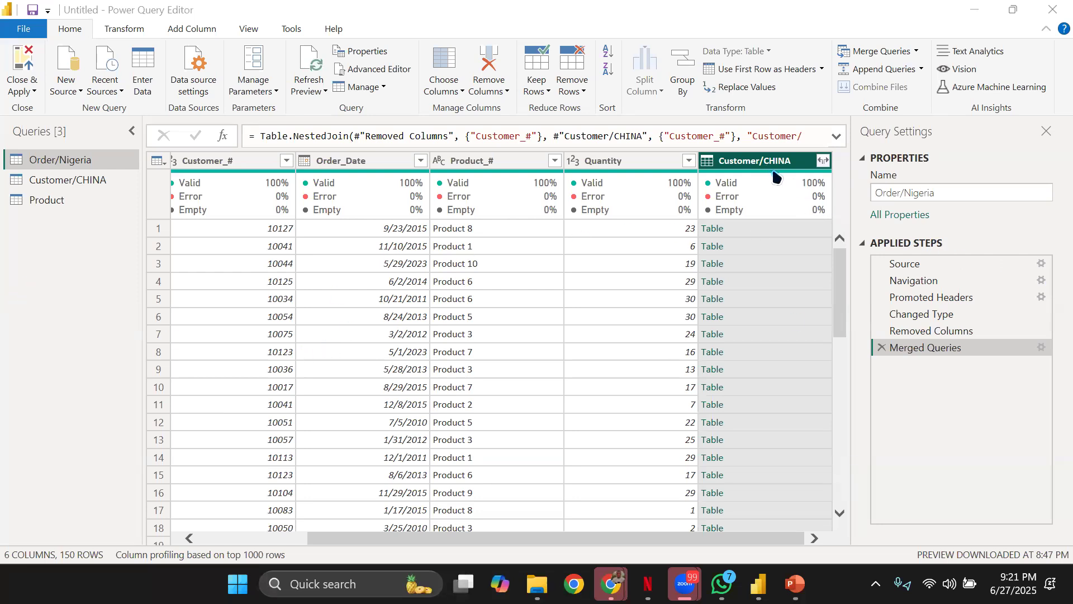
Step: Expand the merged Customer/CHINA column into Full_Name, Gender, City and Country, leaving out Customer_# and the original column name prefix
{"action": "mouse_move", "coordinate": [771, 179]}
{"action": "mouse_move", "coordinate": [682, 582]}
{"action": "mouse_move", "coordinate": [803, 214]}
{"action": "mouse_move", "coordinate": [351, 178]}
{"action": "left_click", "coordinate": [822, 162]}
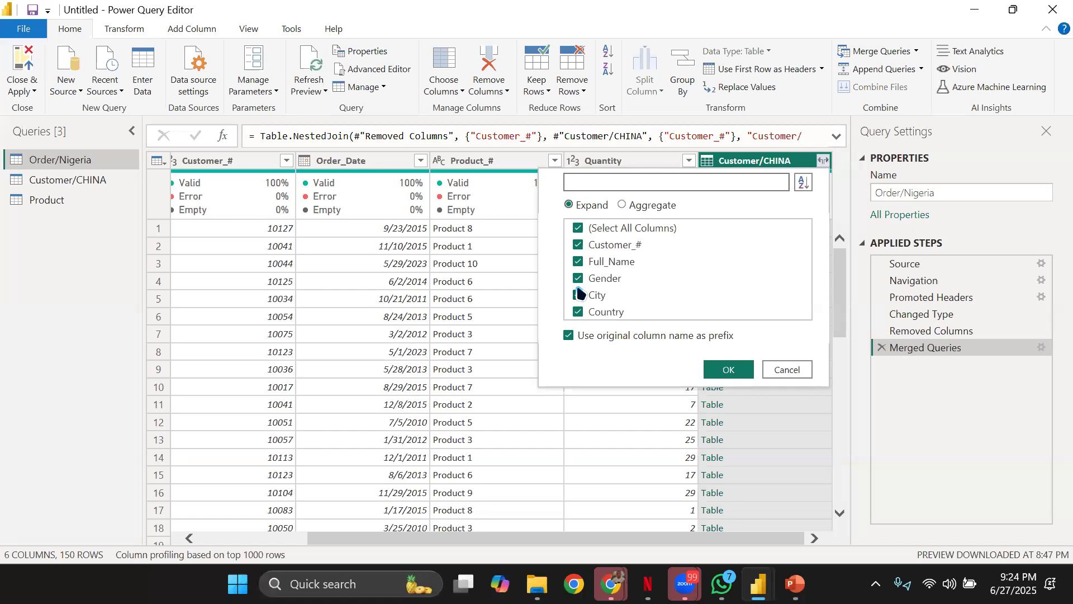
{"action": "left_click", "coordinate": [579, 244]}
{"action": "left_click", "coordinate": [616, 261]}
{"action": "left_click", "coordinate": [579, 262]}
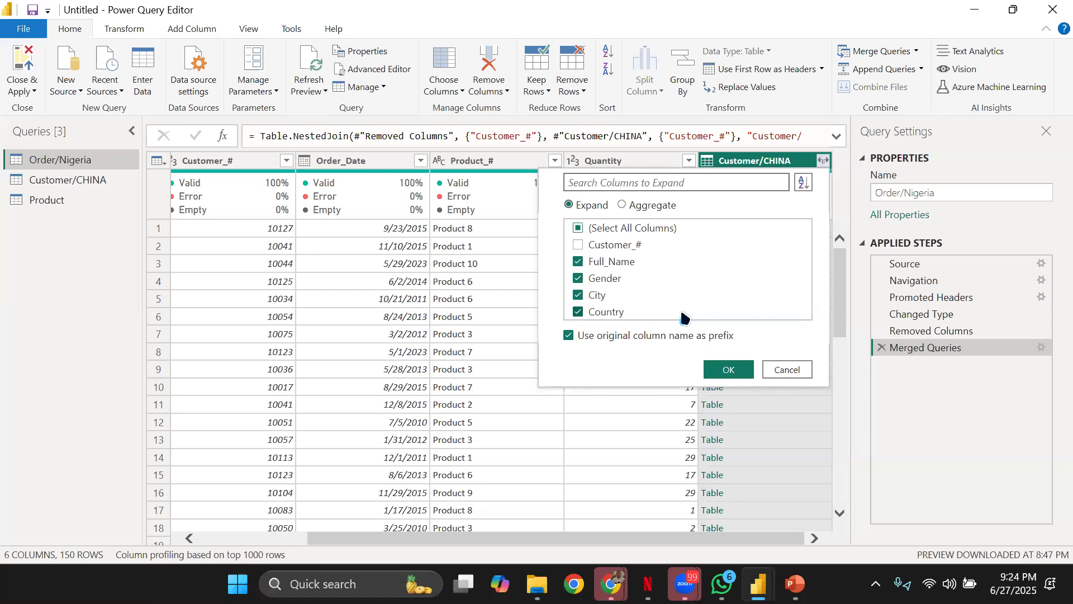
{"action": "left_click", "coordinate": [588, 338]}
{"action": "left_click", "coordinate": [729, 369]}
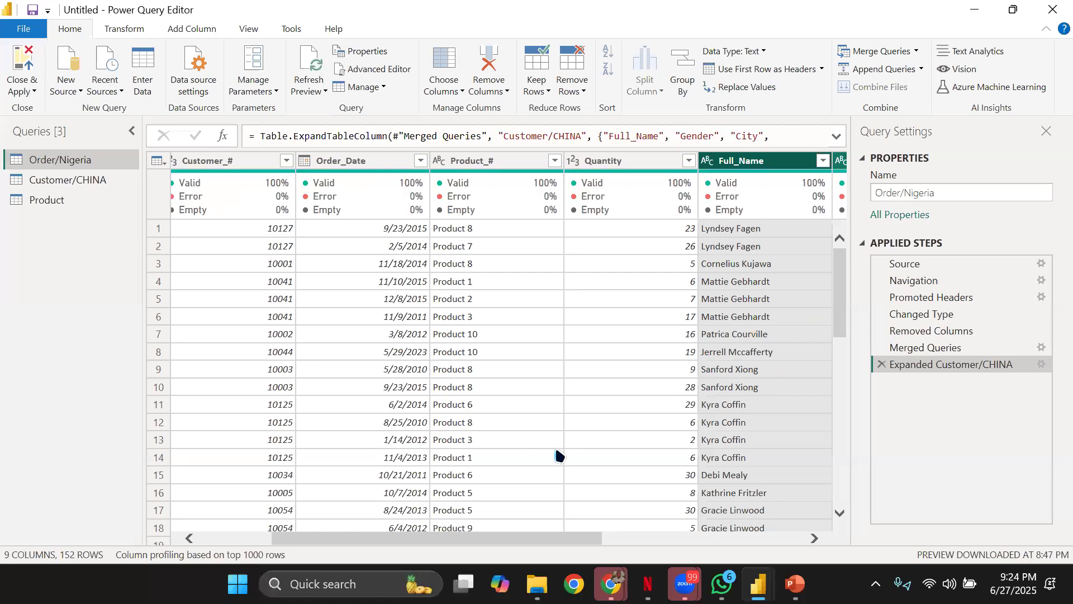
Step: Review the expanded customer columns Gender, City and Country, and return to the start of the Order/Nigeria table
{"action": "left_click_drag", "start_coordinate": [548, 542], "coordinate": [810, 530]}
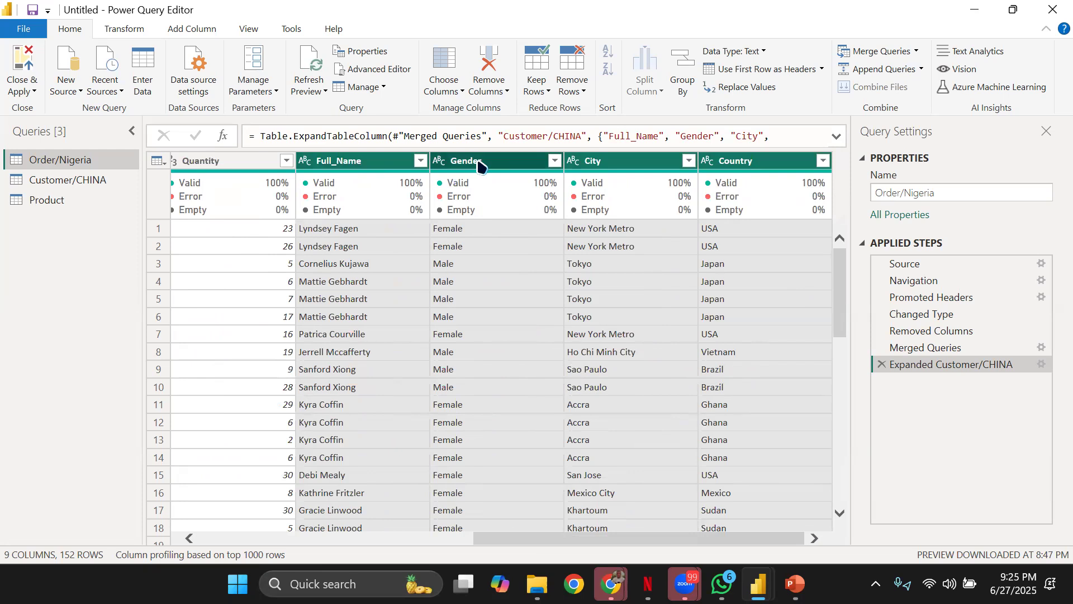
{"action": "left_click", "coordinate": [539, 162]}
{"action": "left_click", "coordinate": [593, 161]}
{"action": "left_click", "coordinate": [748, 160]}
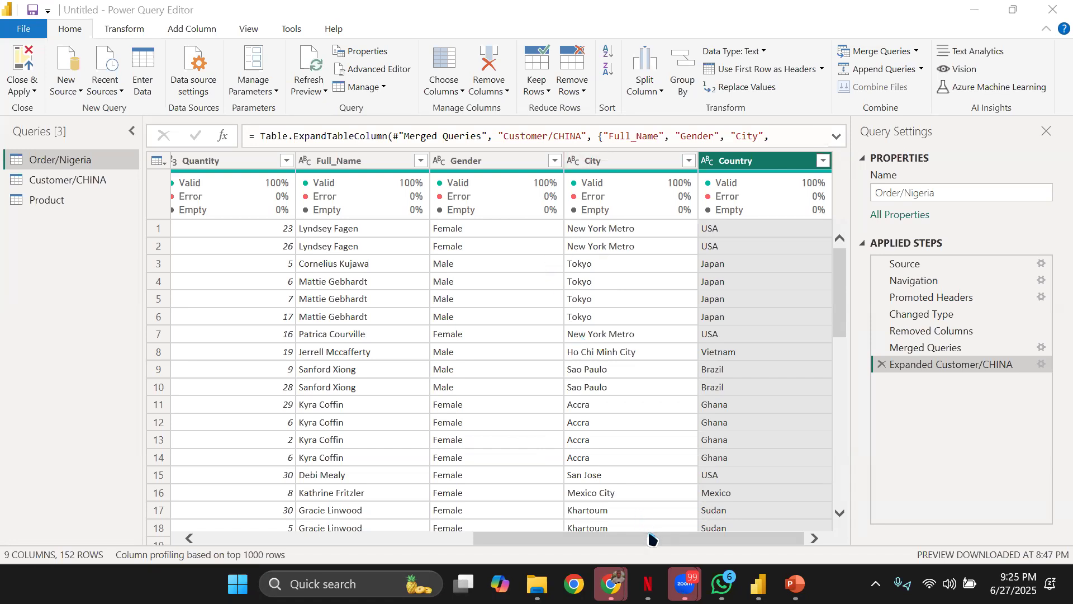
{"action": "left_click_drag", "start_coordinate": [656, 537], "coordinate": [221, 510]}
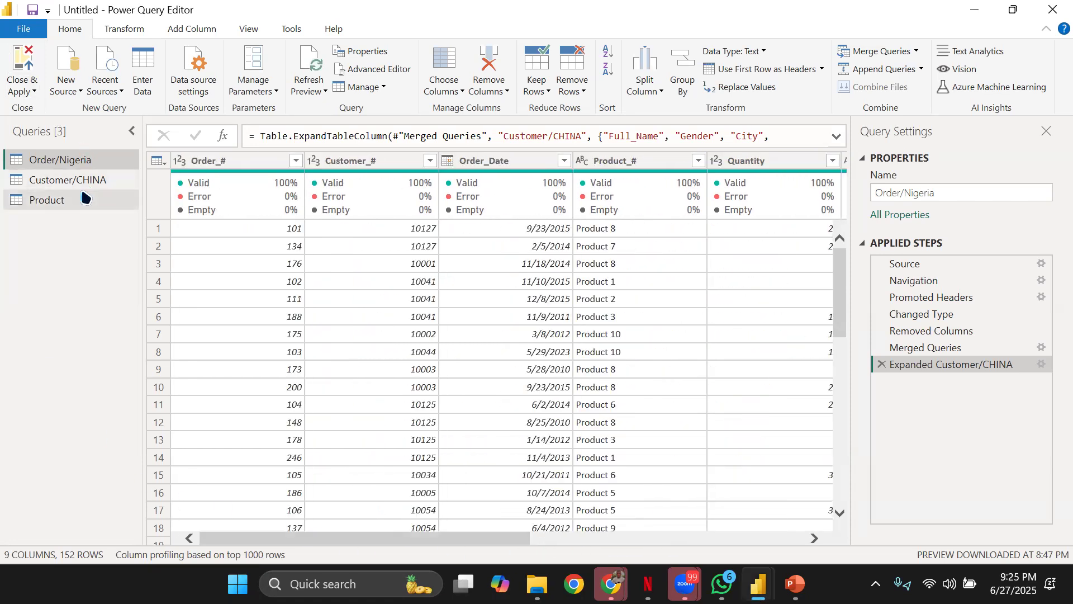
Step: Examine the Product query's Selling_Price and Cost Price columns as the data to bring into Order/Nigeria
{"action": "left_click", "coordinate": [83, 197]}
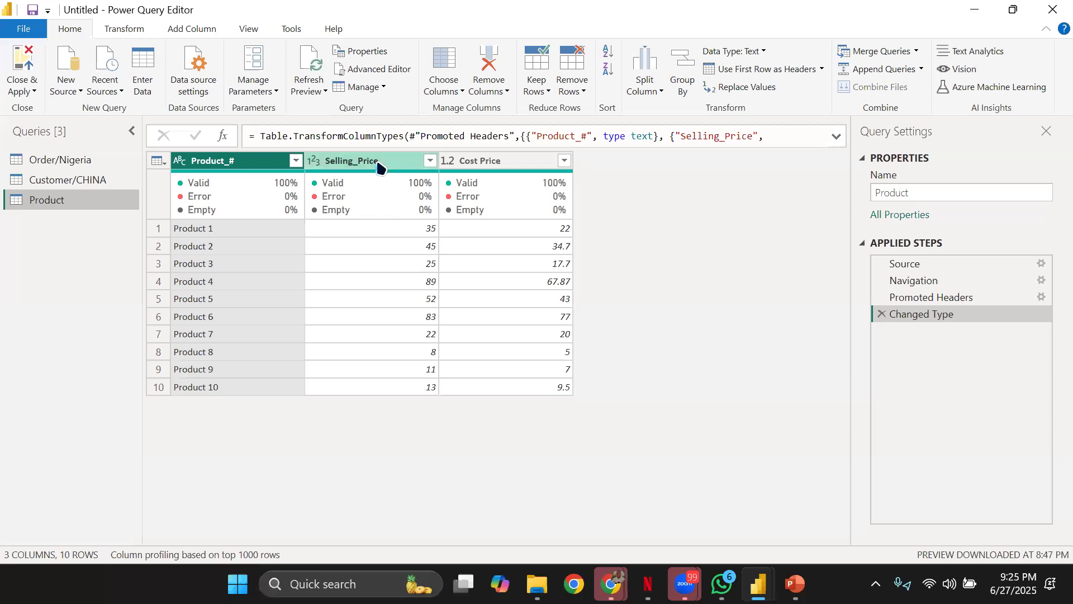
{"action": "left_click", "coordinate": [378, 163]}
{"action": "left_click", "coordinate": [514, 162]}
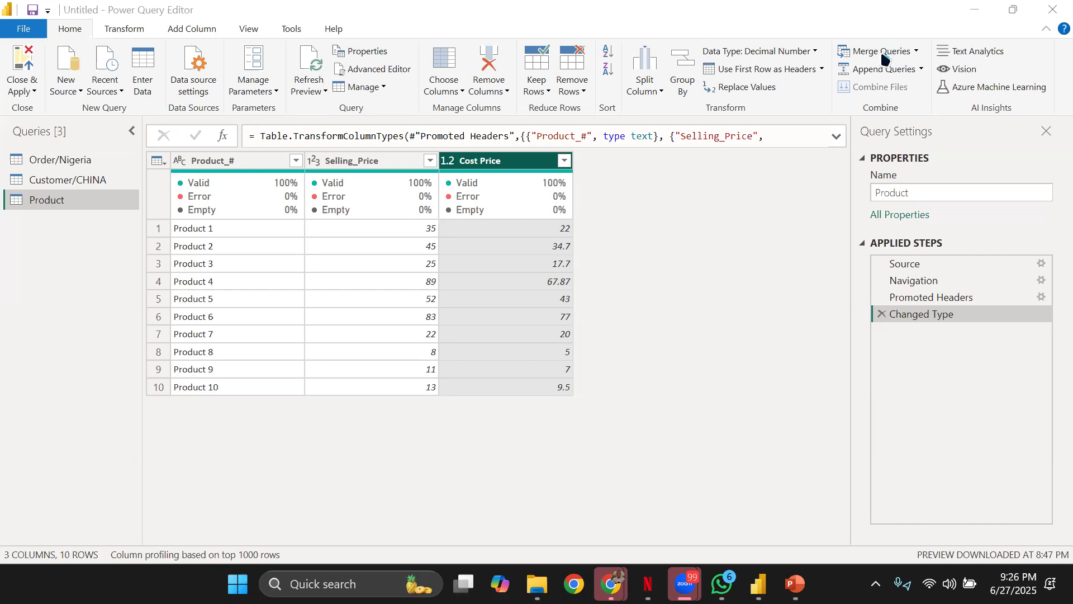
{"action": "left_click", "coordinate": [342, 165]}
{"action": "left_click", "coordinate": [481, 164]}
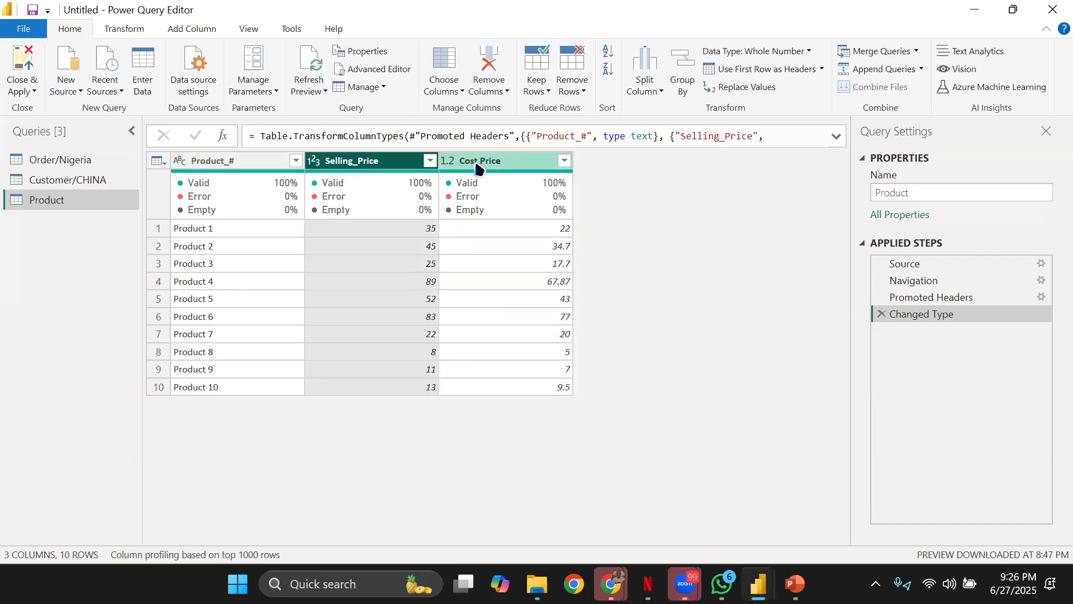
{"action": "left_click", "coordinate": [336, 167]}
{"action": "left_click", "coordinate": [456, 163]}
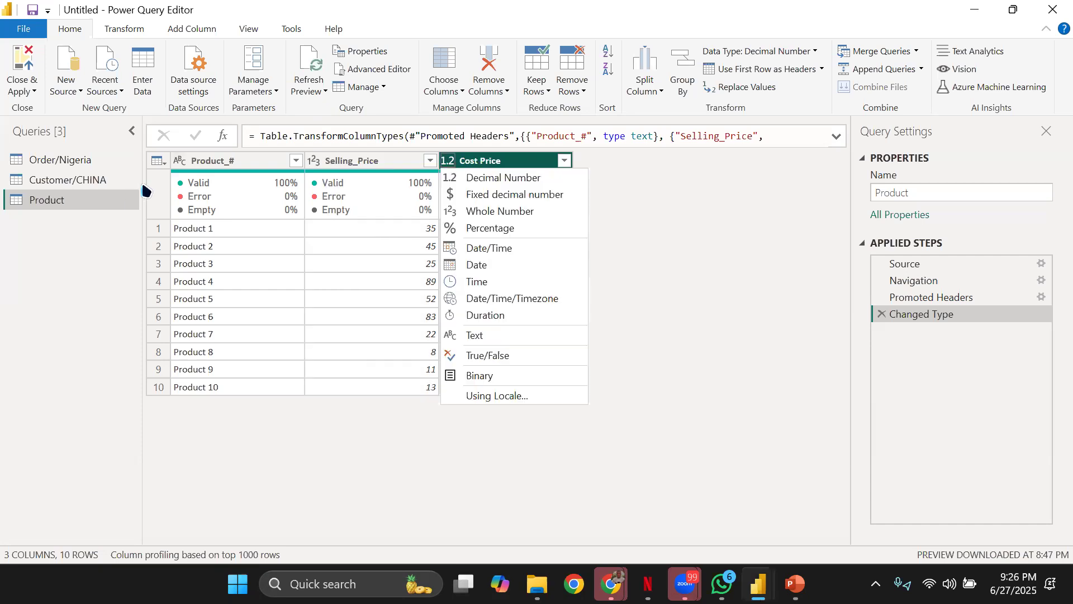
{"action": "left_click", "coordinate": [98, 204]}
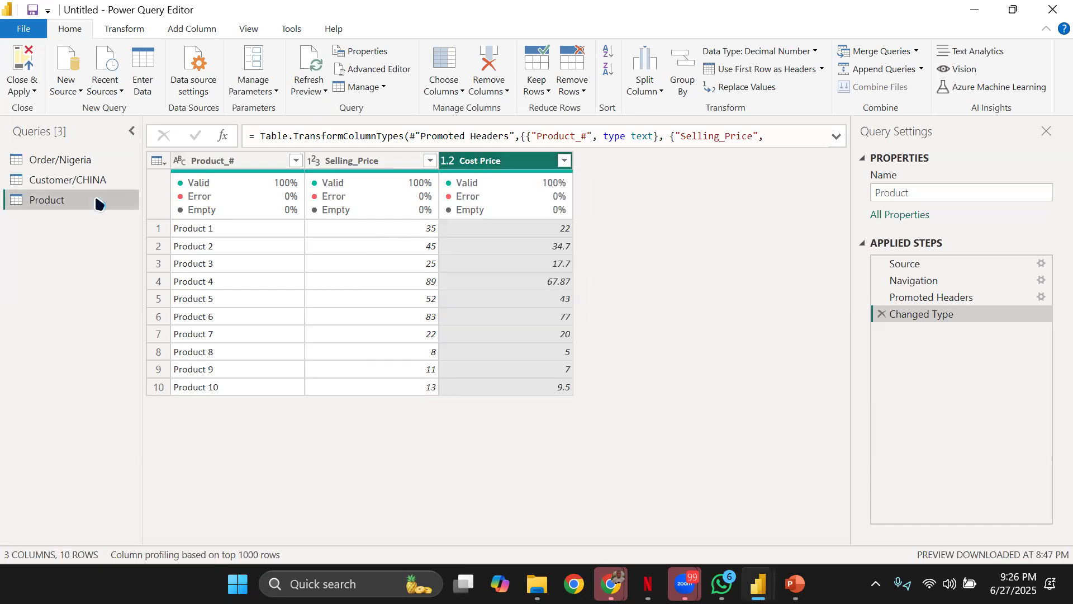
{"action": "left_click", "coordinate": [115, 162]}
{"action": "left_click", "coordinate": [103, 202]}
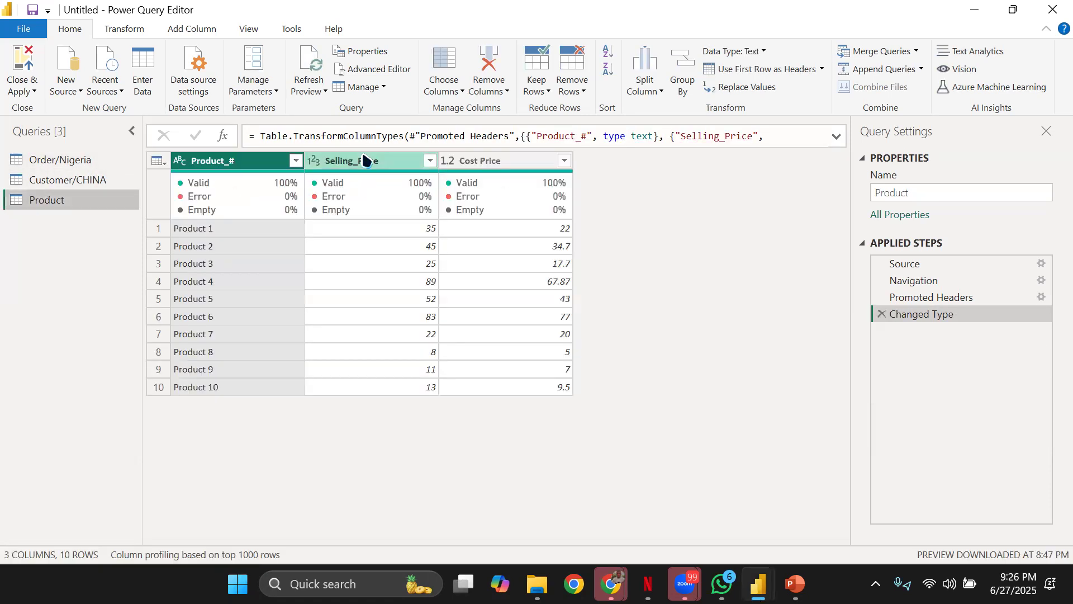
{"action": "left_click", "coordinate": [363, 159]}
{"action": "left_click", "coordinate": [466, 160]}
Step: Merge the Order/Nigeria query with Product, matching on Product_# with a Left Outer join
{"action": "left_click", "coordinate": [48, 163]}
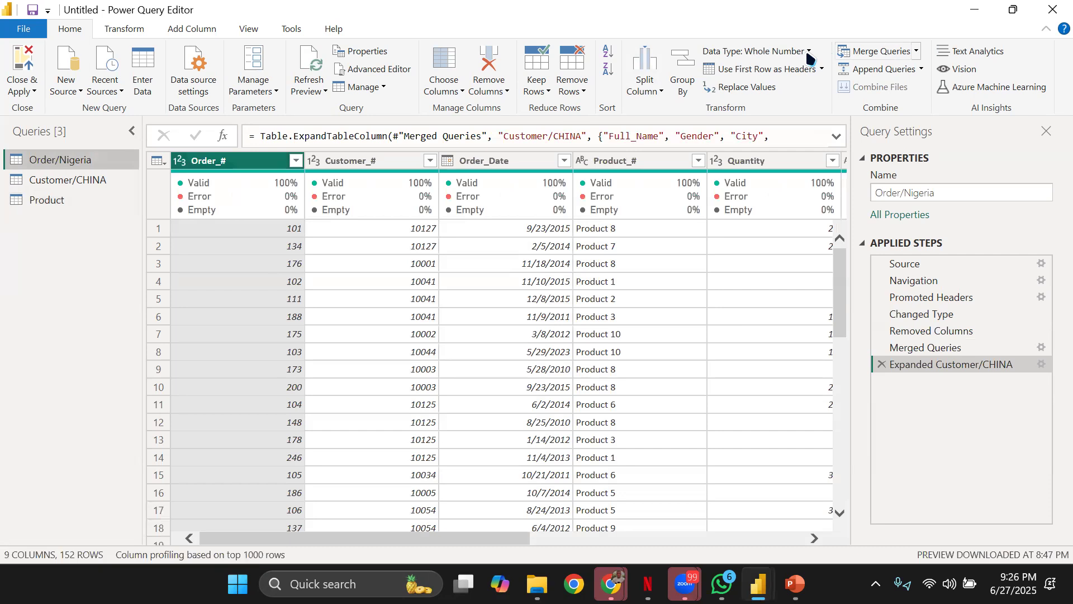
{"action": "left_click", "coordinate": [860, 53]}
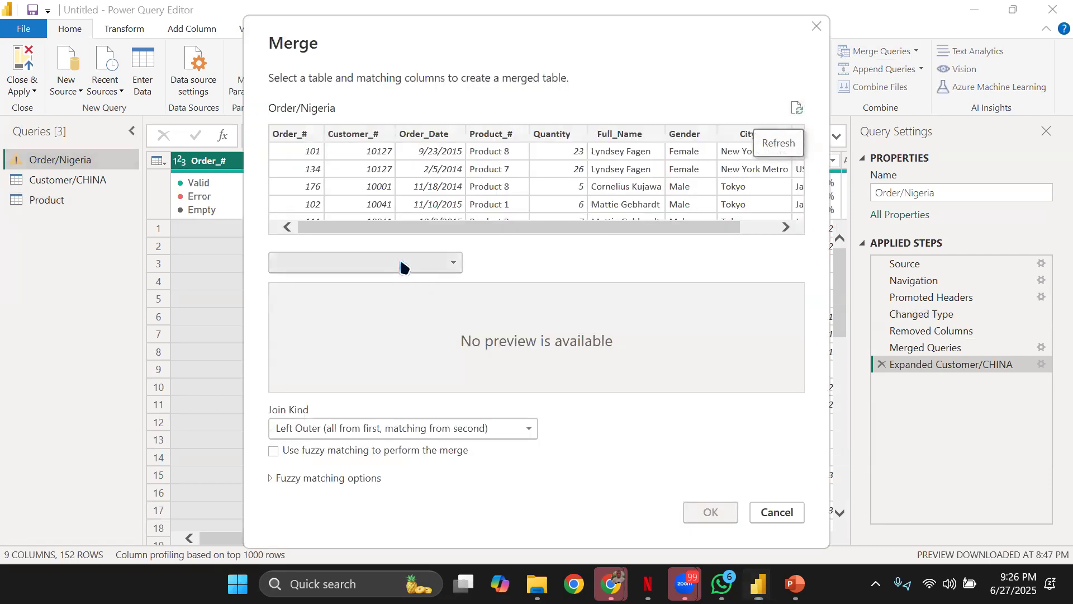
{"action": "left_click", "coordinate": [402, 266]}
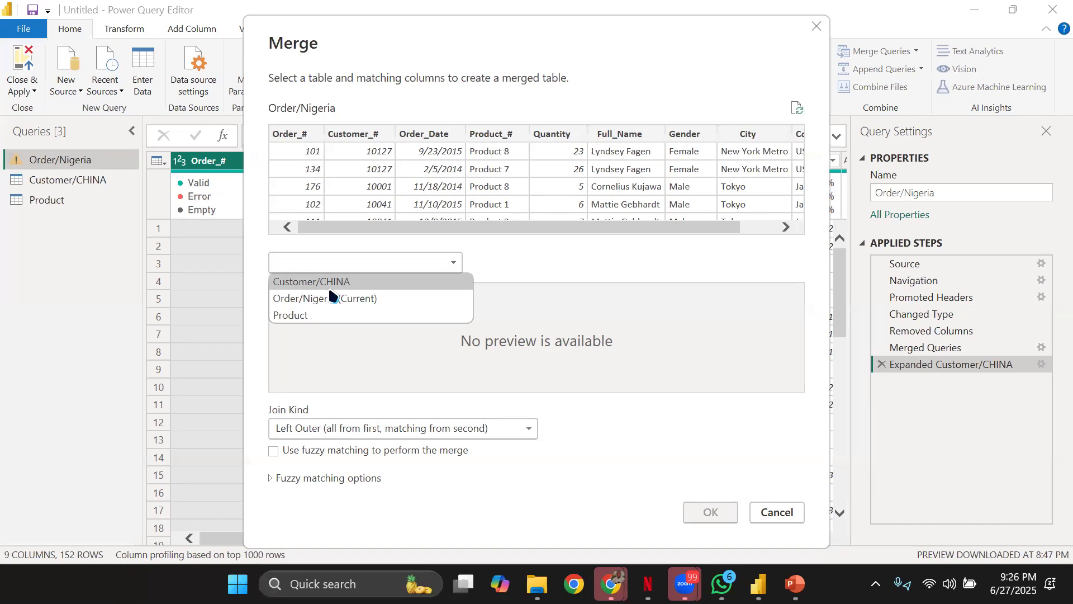
{"action": "left_click", "coordinate": [302, 314]}
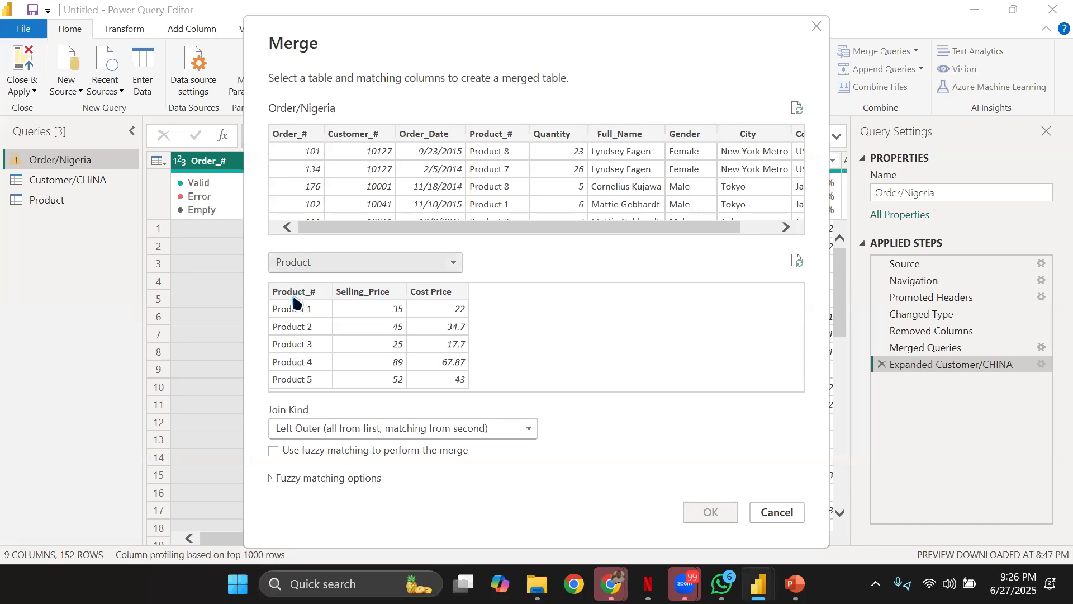
{"action": "left_click", "coordinate": [293, 302]}
{"action": "left_click", "coordinate": [479, 150]}
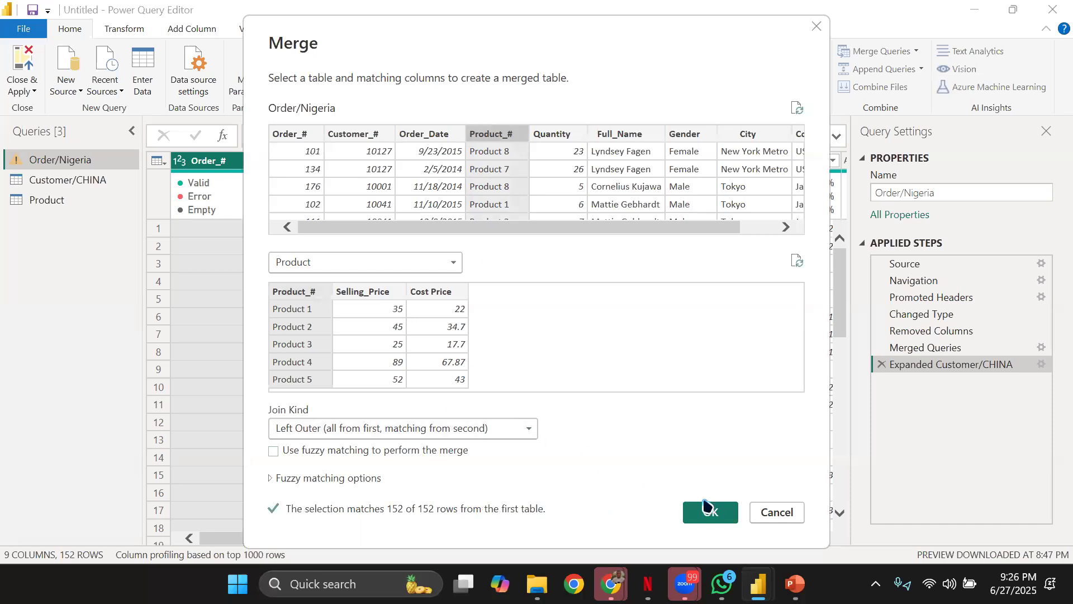
{"action": "left_click", "coordinate": [719, 513]}
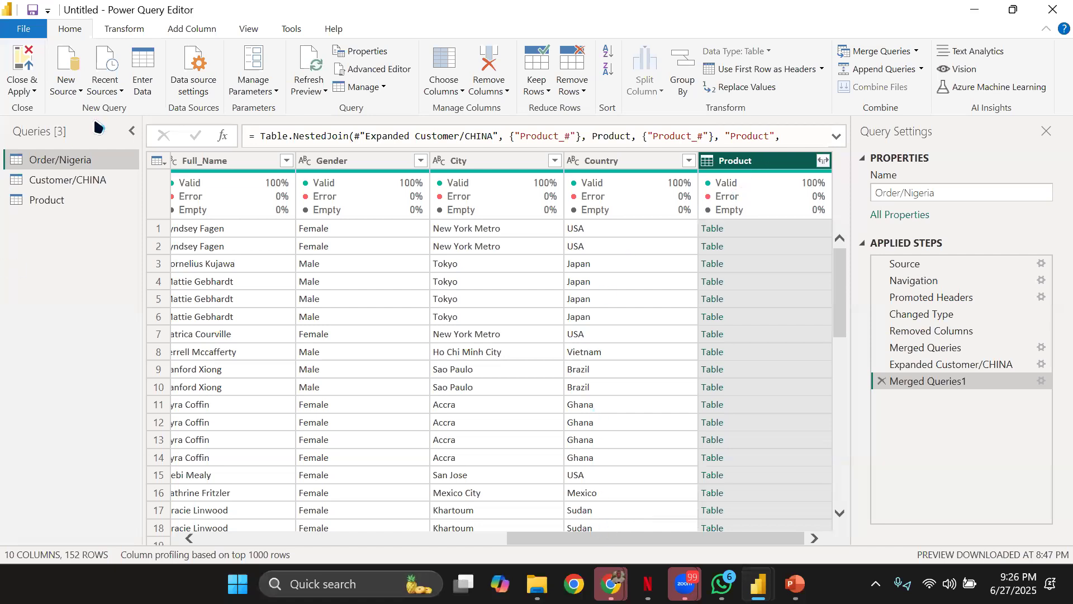
Step: Expand the merged Product column into Selling_Price and Cost Price, leaving out Product_# and the column name prefix
{"action": "left_click", "coordinate": [824, 162]}
{"action": "left_click", "coordinate": [579, 244]}
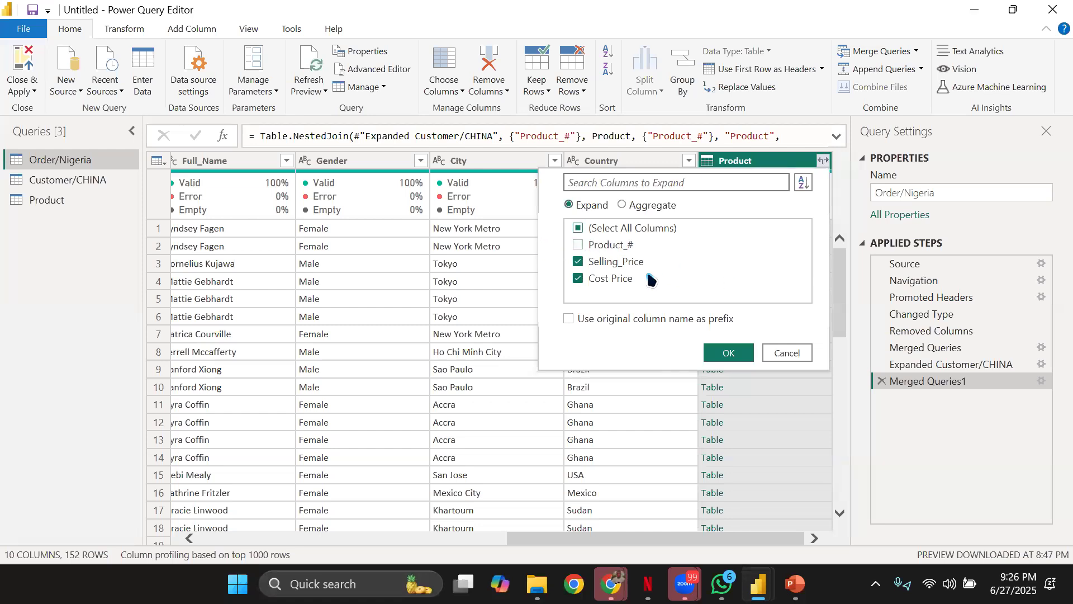
{"action": "left_click", "coordinate": [727, 355]}
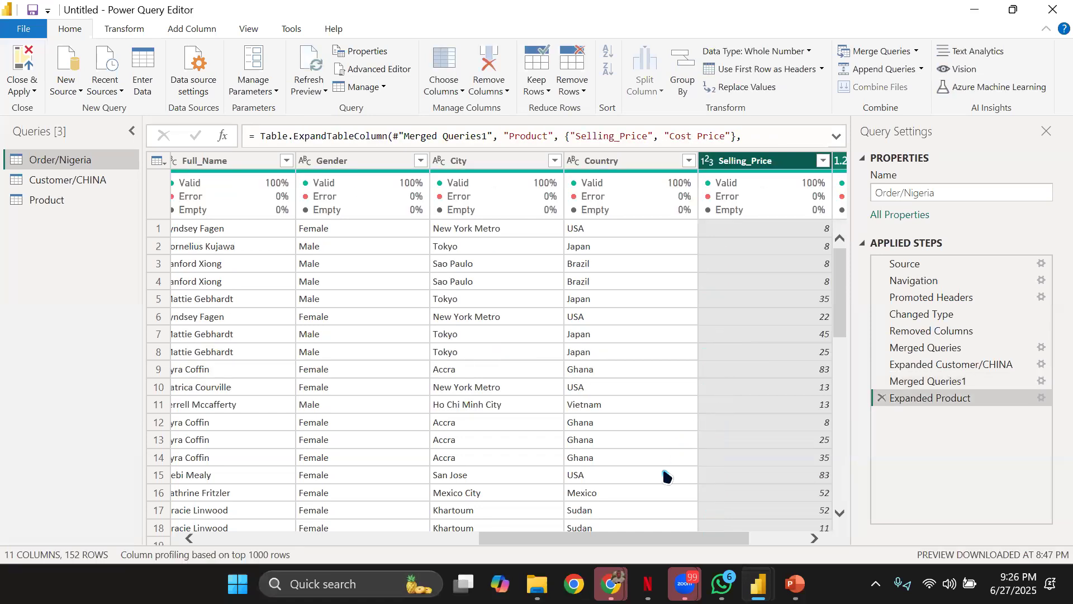
Step: Review the combined Order/Nigeria table, checking the added price columns and the Full_Name and Gender columns
{"action": "left_click_drag", "start_coordinate": [631, 541], "coordinate": [840, 551]}
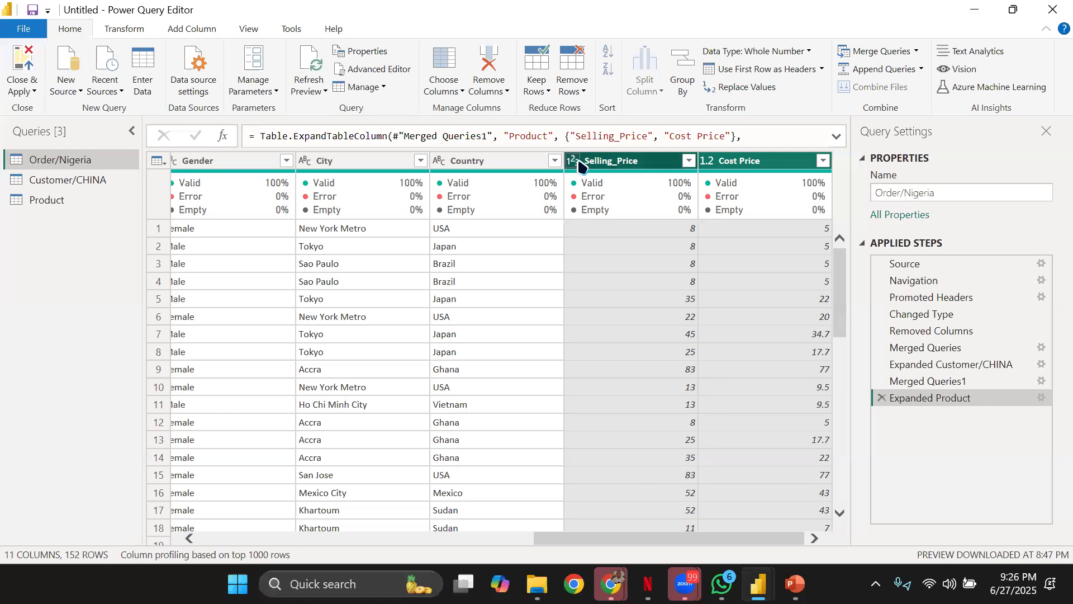
{"action": "left_click_drag", "start_coordinate": [701, 540], "coordinate": [621, 540]}
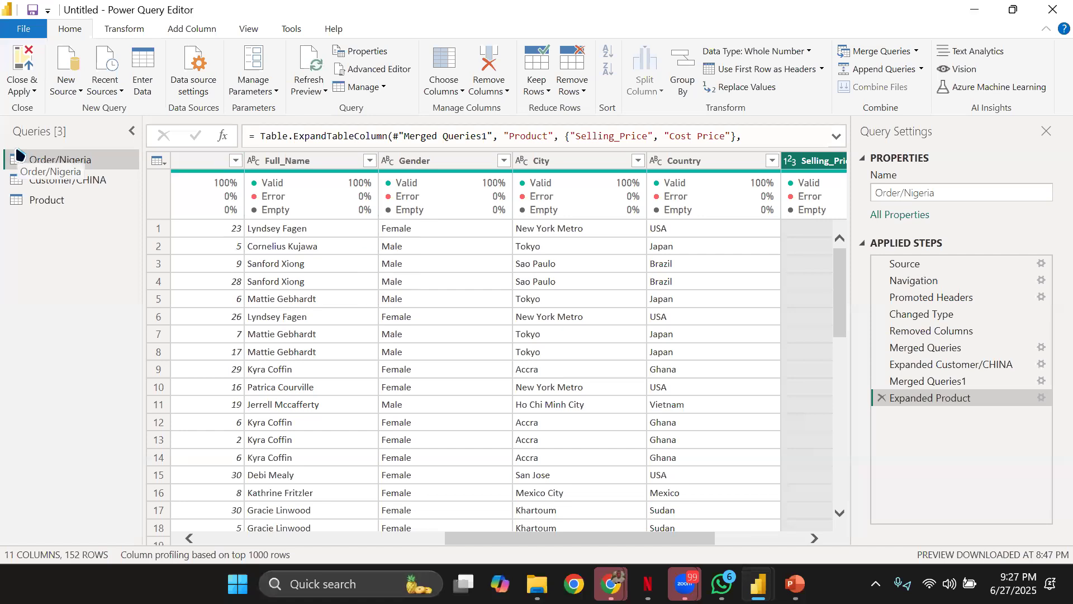
{"action": "left_click", "coordinate": [327, 168]}
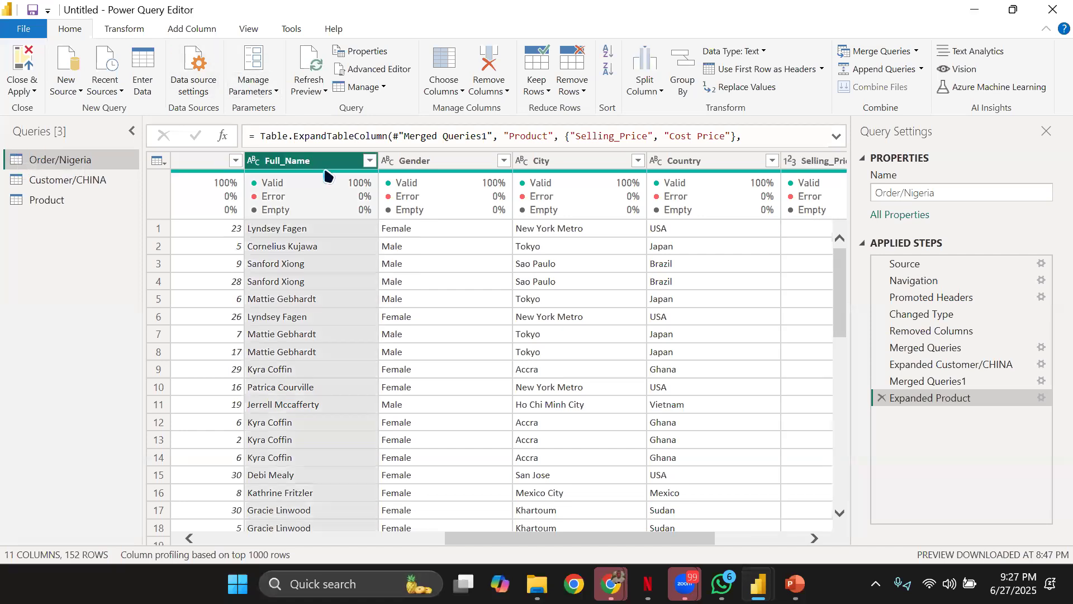
{"action": "key", "text": "Right"}
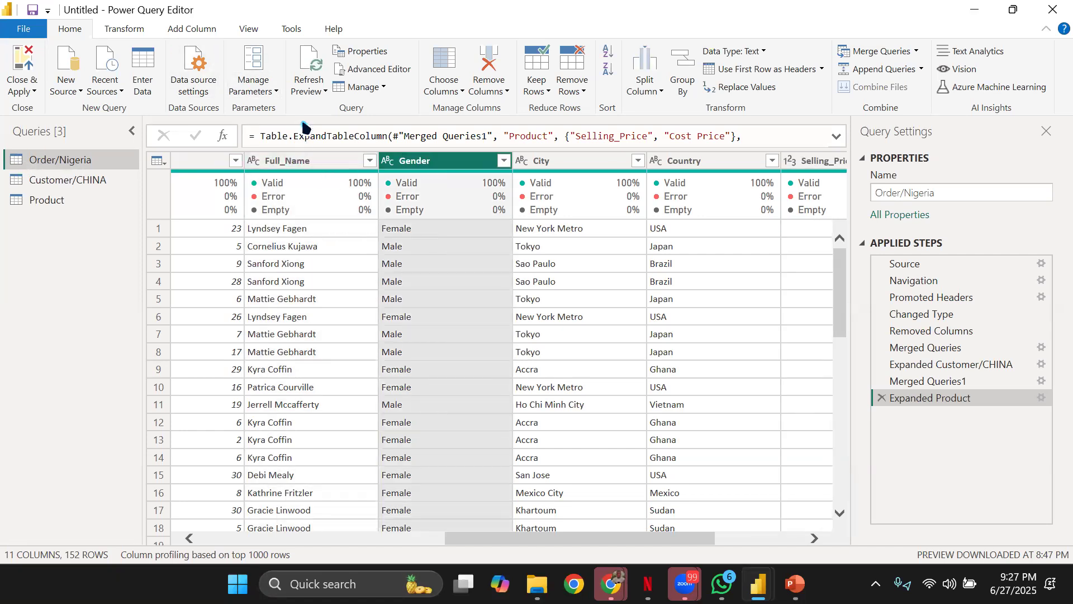
Step: Move the Full_Name, Gender, City and Country columns together to directly after Customer_# in Order/Nigeria
{"action": "left_click", "coordinate": [314, 161]}
{"action": "key", "text": "shift+Right"}
{"action": "key", "text": "shift+Right"}
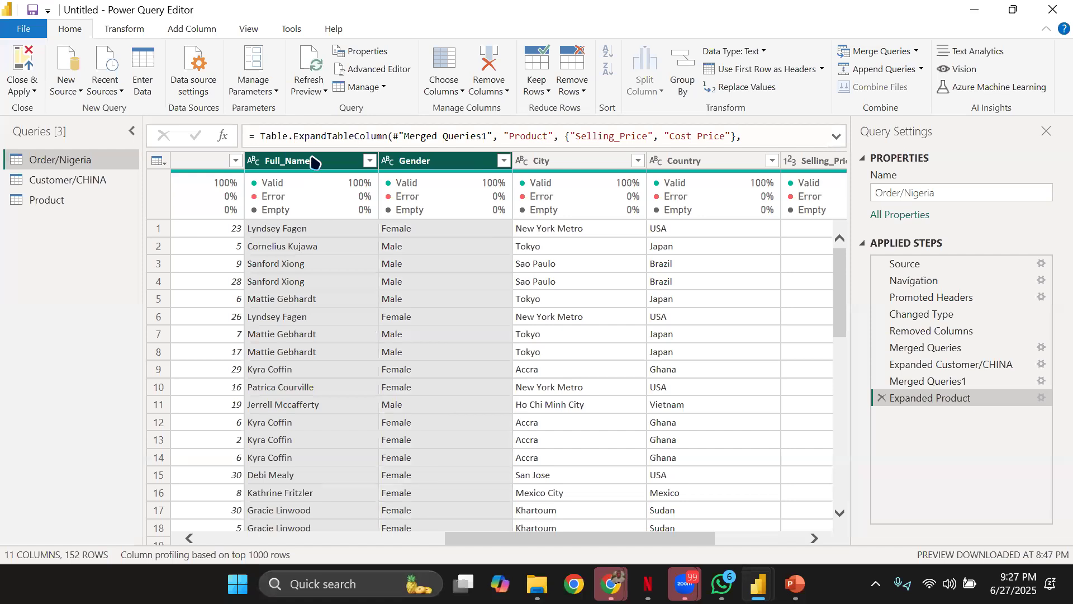
{"action": "key", "text": "shift+Right"}
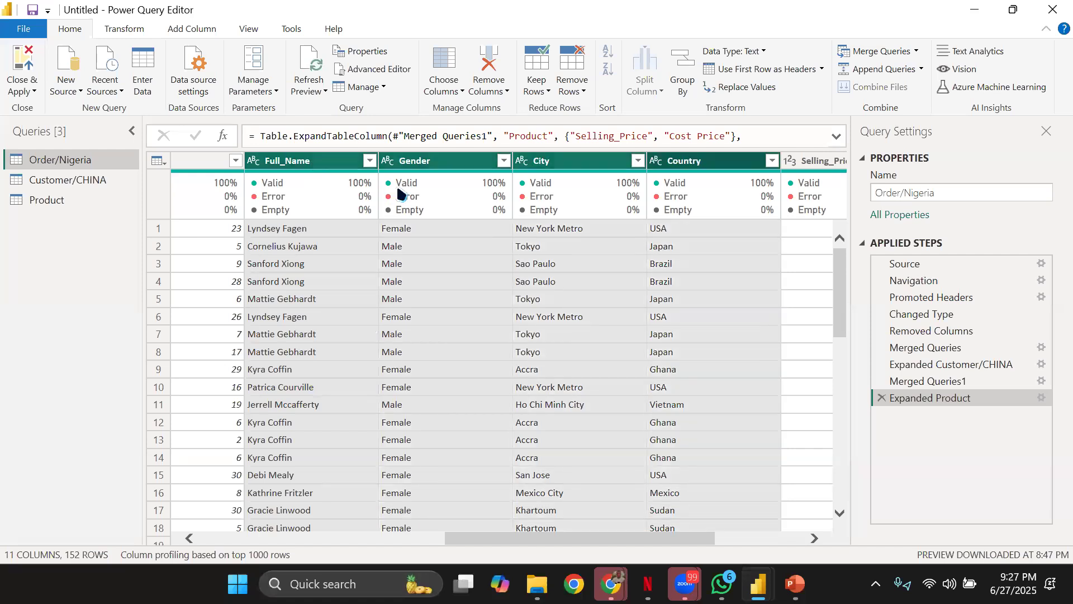
{"action": "mouse_move", "coordinate": [338, 163]}
{"action": "left_mouse_down"}
{"action": "mouse_move", "coordinate": [122, 165]}
{"action": "mouse_move", "coordinate": [330, 172]}
{"action": "left_mouse_up"}
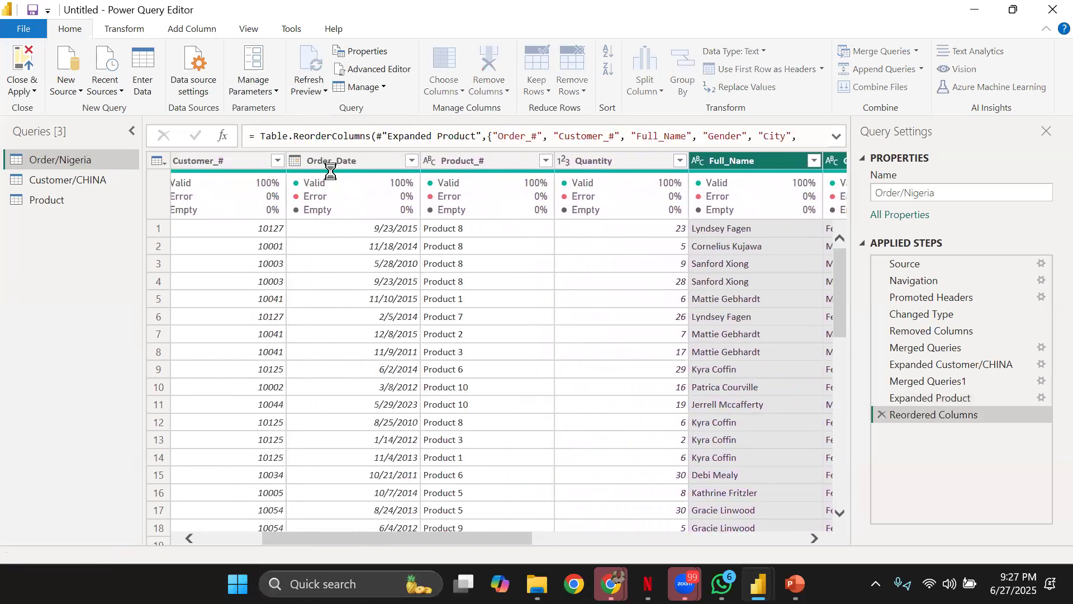
Step: Rename the Selling_Price column in Order/Nigeria as Selling Price, with a space instead of the underscore
{"action": "left_click_drag", "start_coordinate": [355, 542], "coordinate": [613, 555]}
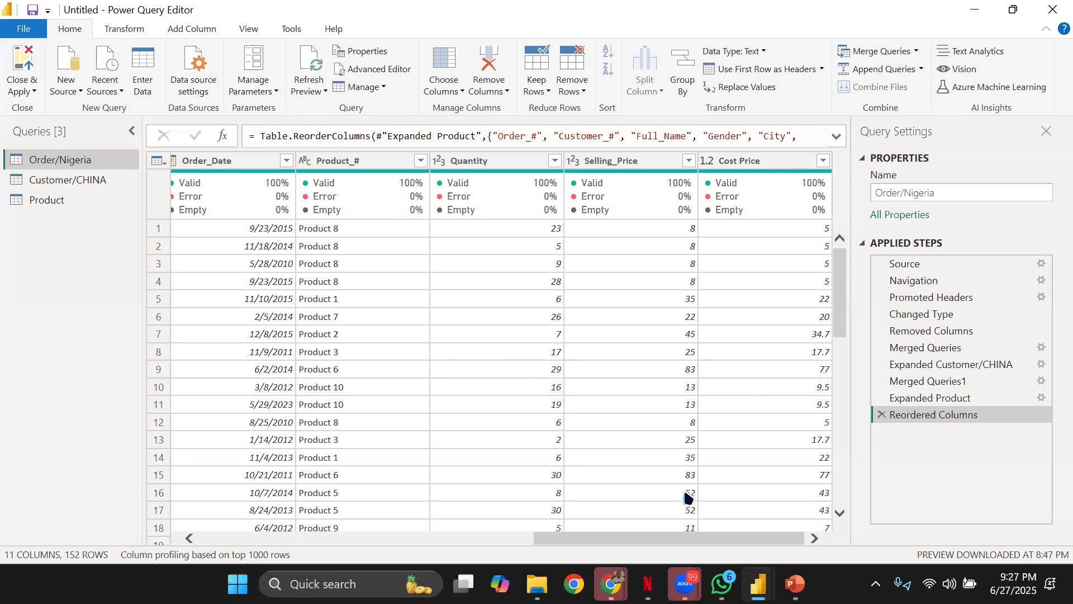
{"action": "mouse_move", "coordinate": [695, 538]}
{"action": "left_mouse_down"}
{"action": "mouse_move", "coordinate": [456, 504]}
{"action": "mouse_move", "coordinate": [695, 538]}
{"action": "left_mouse_up"}
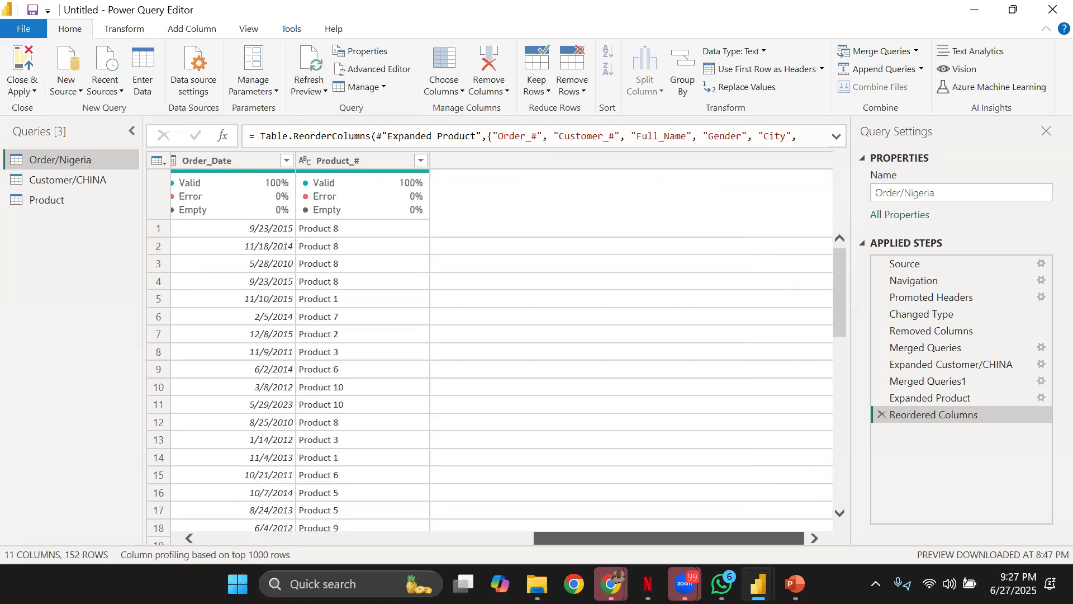
{"action": "left_click", "coordinate": [637, 163]}
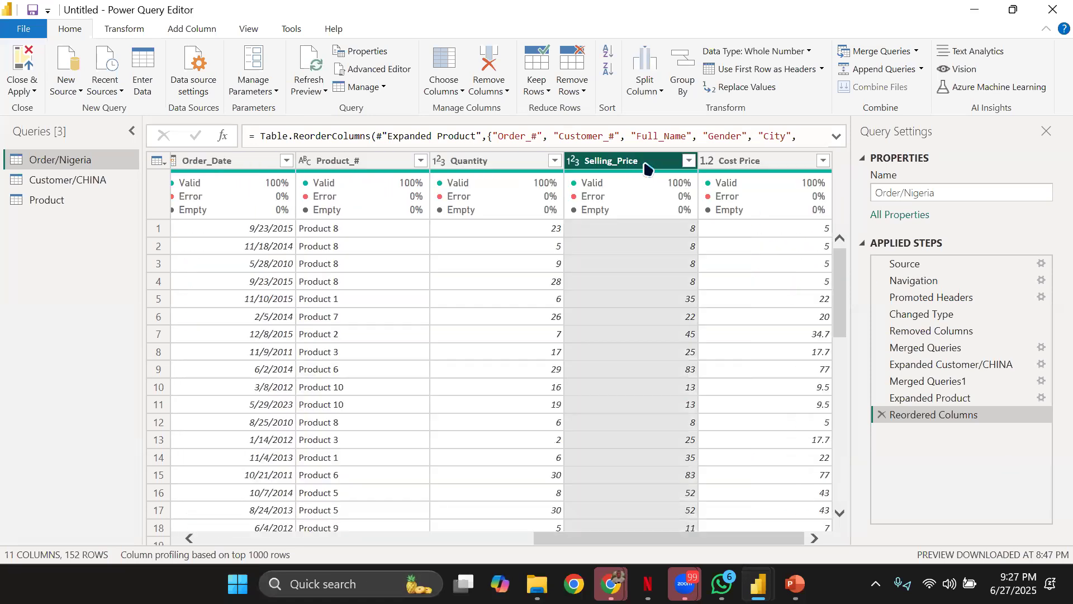
{"action": "left_click", "coordinate": [712, 162]}
{"action": "left_click", "coordinate": [614, 162]}
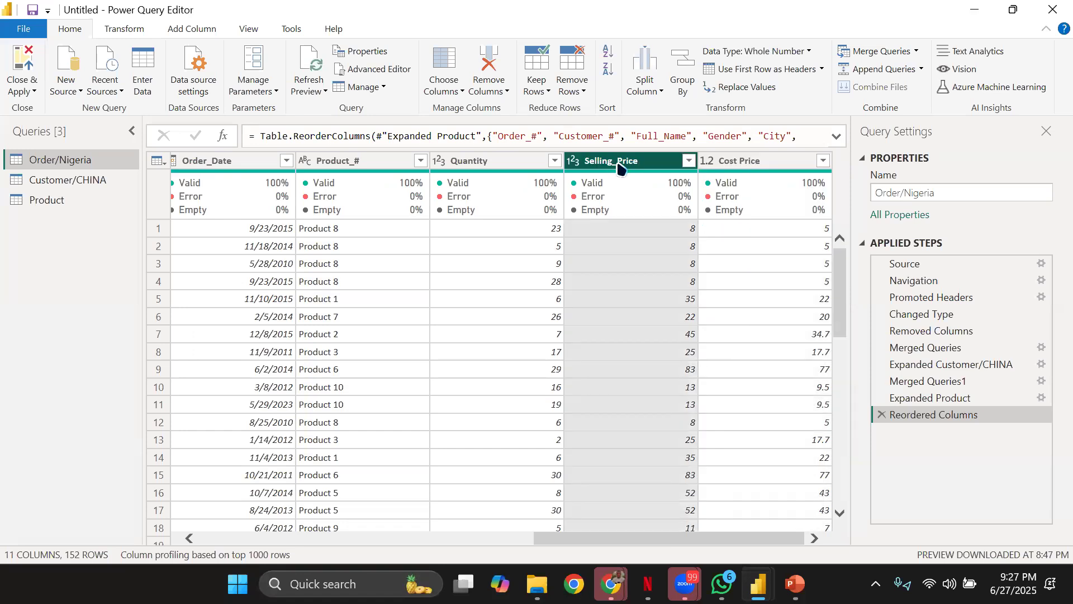
{"action": "double_click", "coordinate": [619, 163]}
{"action": "left_click", "coordinate": [618, 165]}
{"action": "key", "text": "BackSpace"}
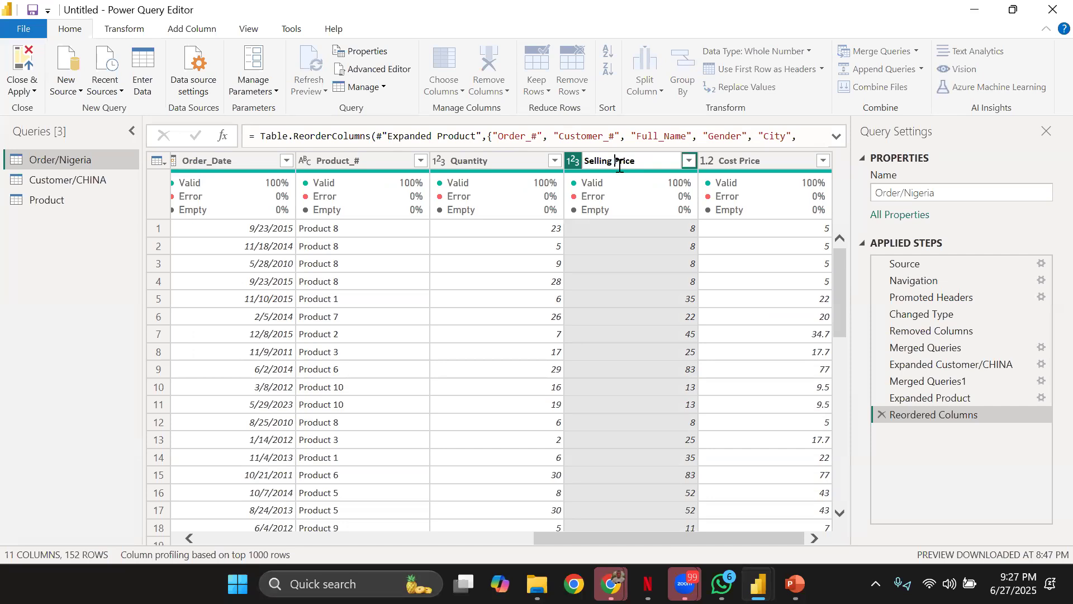
{"action": "key", "text": "Return"}
Step: Set the data type of the Cost Price and Selling Price columns to Fixed decimal number
{"action": "left_click", "coordinate": [488, 161]}
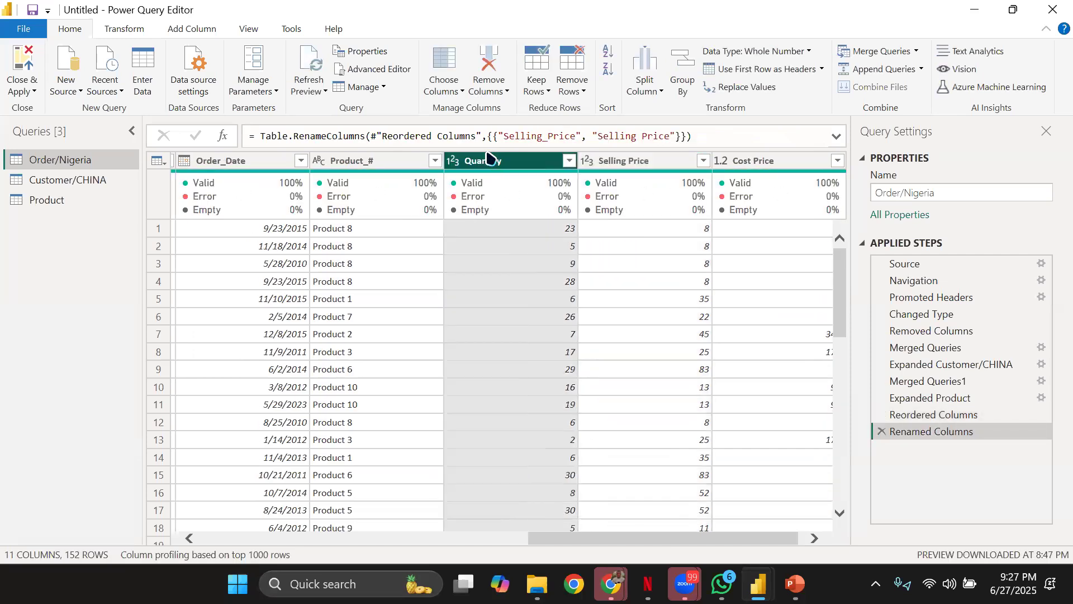
{"action": "scroll", "coordinate": [666, 545], "scroll_direction": "right", "scroll_amount": 1}
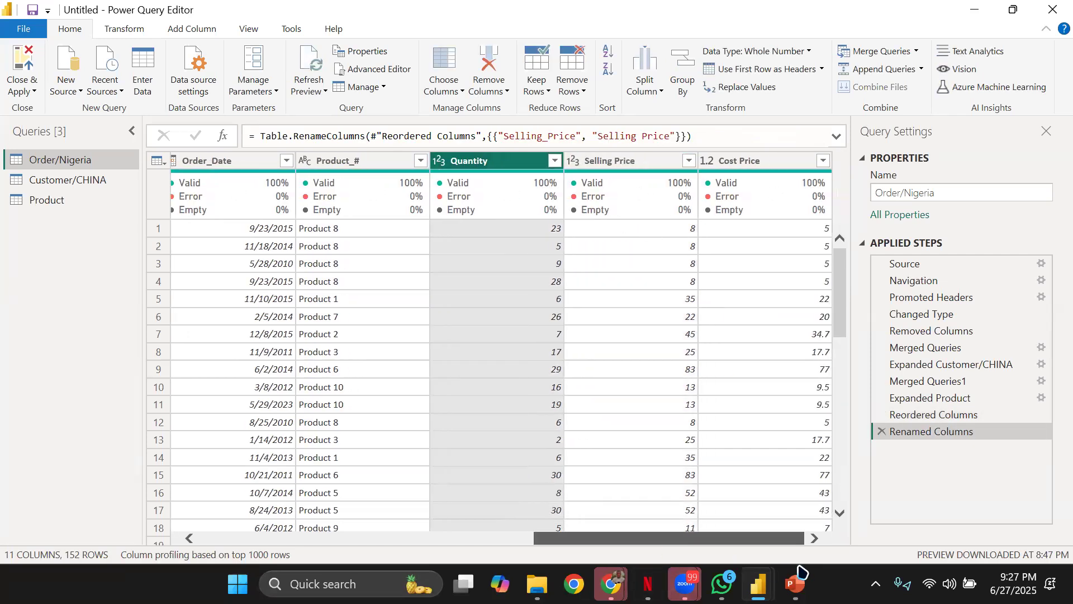
{"action": "left_click", "coordinate": [732, 161]}
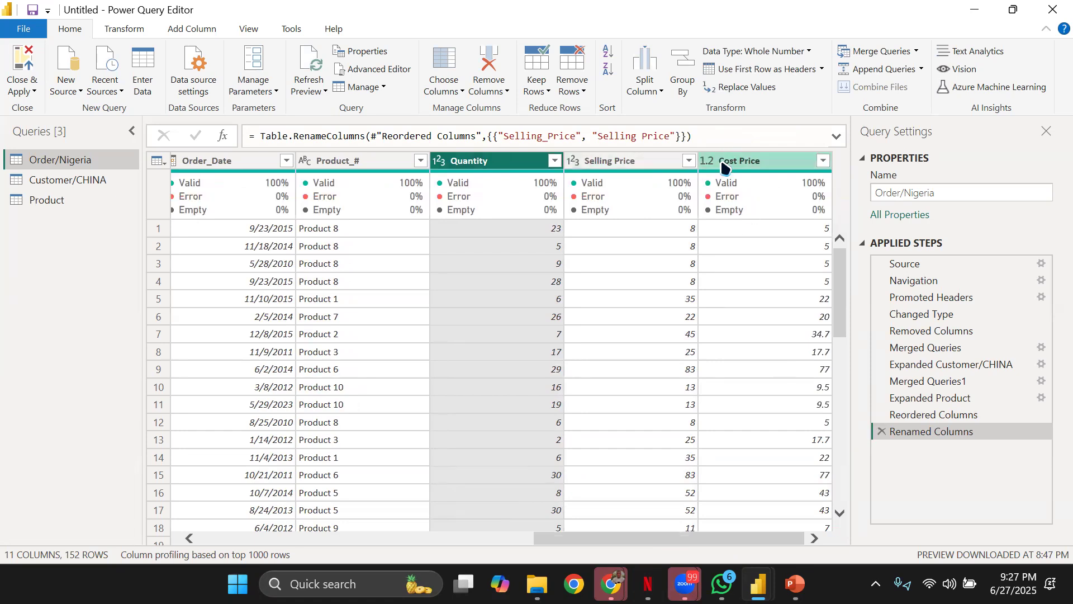
{"action": "left_click", "coordinate": [709, 162]}
{"action": "left_click", "coordinate": [726, 194]}
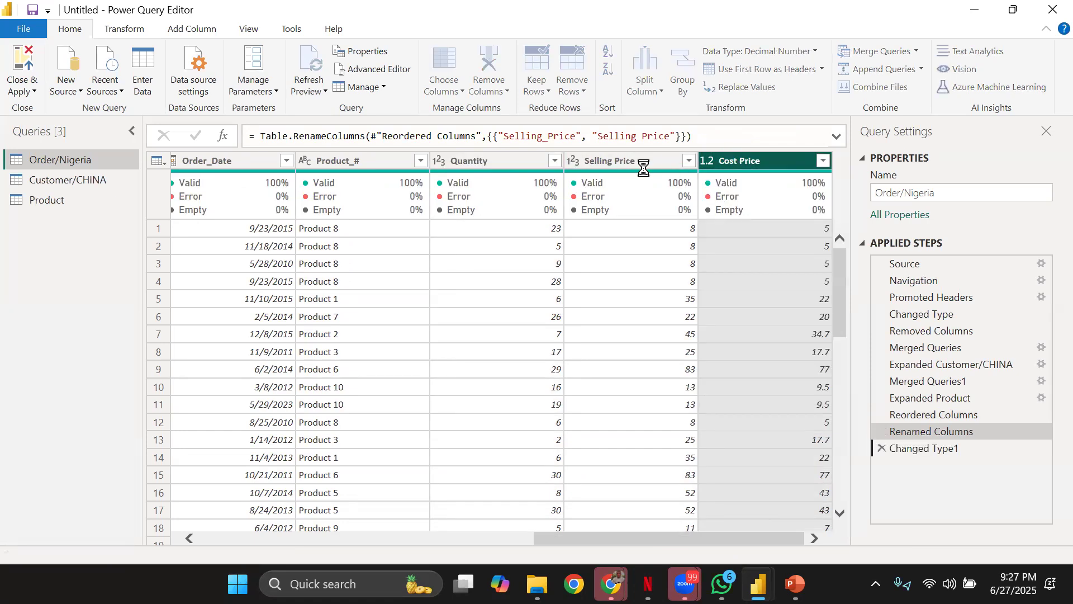
{"action": "left_click", "coordinate": [576, 162]}
{"action": "left_click", "coordinate": [598, 194]}
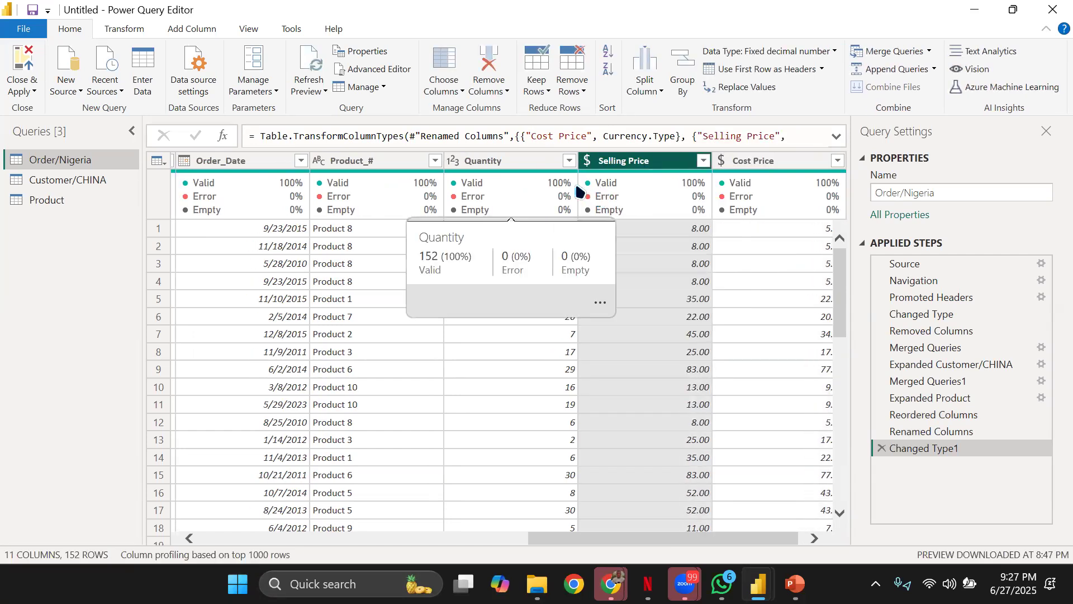
Step: Lower the display brightness in the Windows quick settings and close them
{"action": "left_click", "coordinate": [950, 583]}
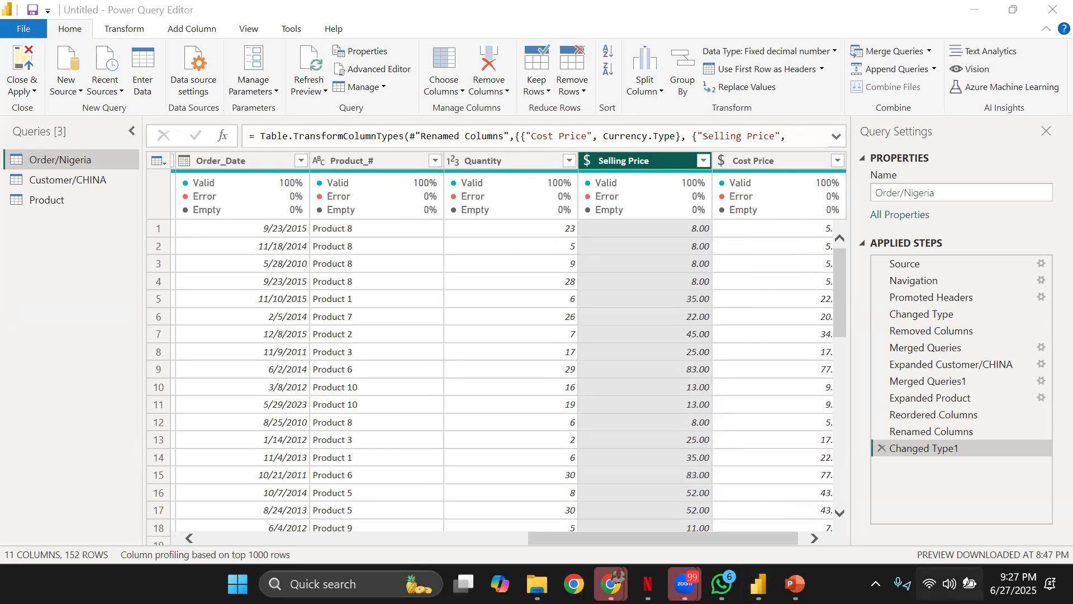
{"action": "left_click", "coordinate": [950, 584]}
{"action": "left_click", "coordinate": [950, 583]}
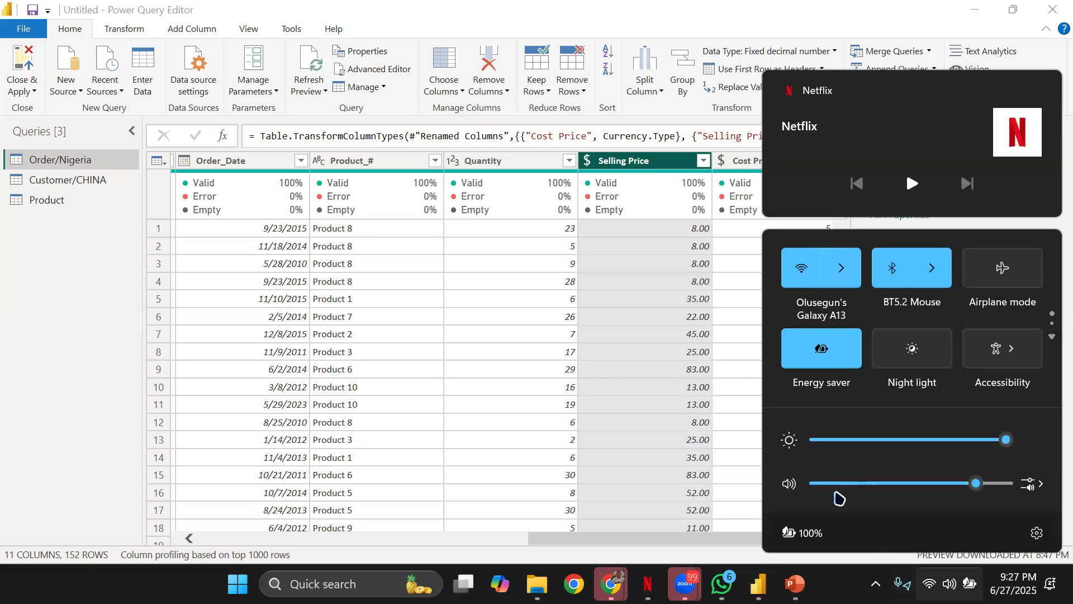
{"action": "left_click", "coordinate": [855, 439]}
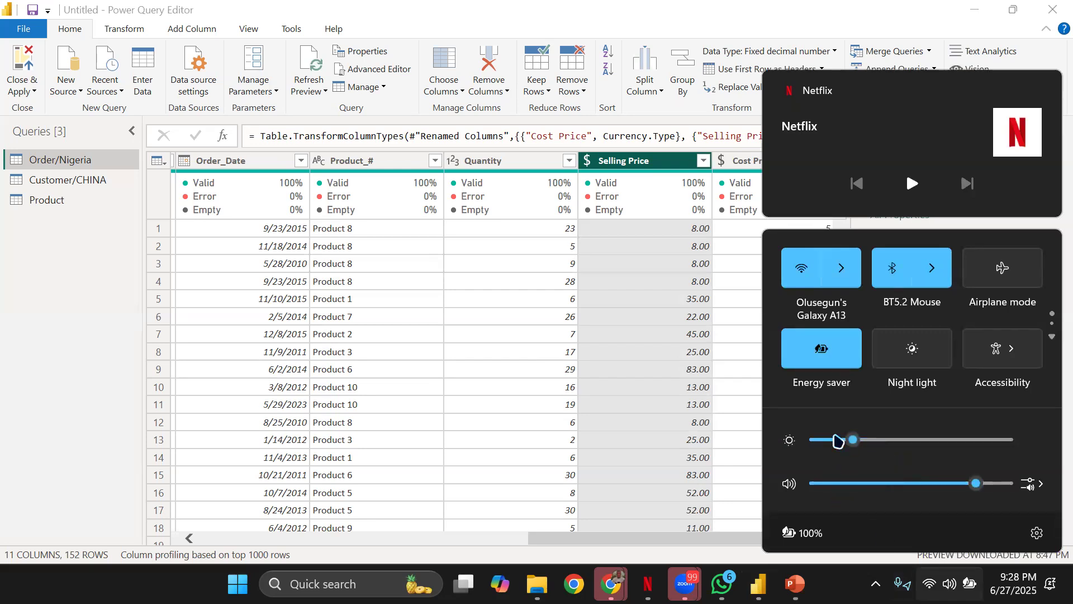
{"action": "left_click", "coordinate": [730, 553]}
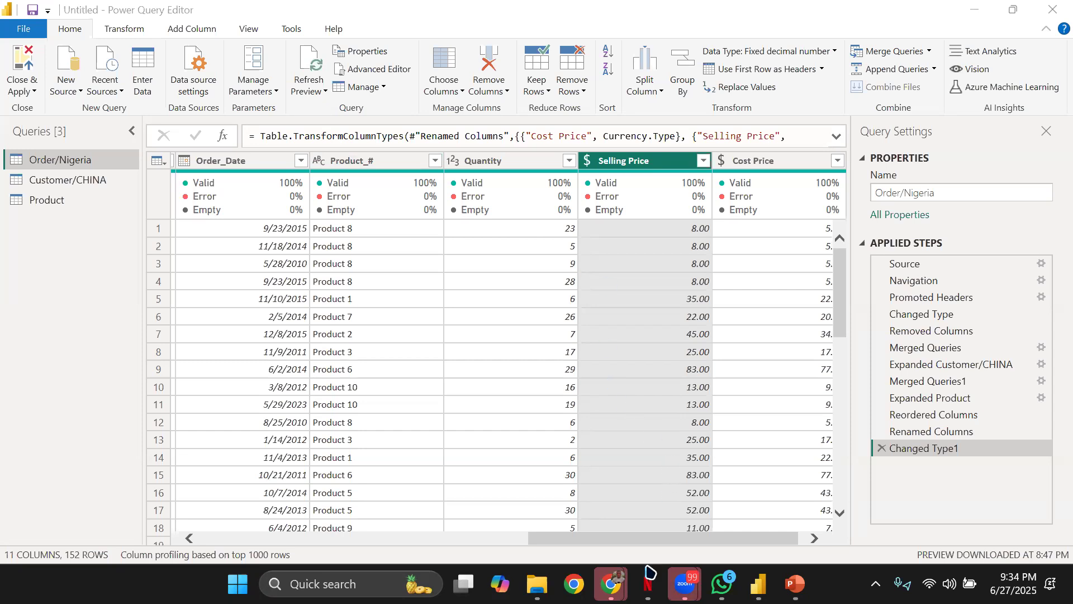
Step: Compare the Product query with the product and price columns in Order/Nigeria
{"action": "left_click", "coordinate": [690, 539]}
{"action": "left_click_drag", "start_coordinate": [690, 540], "coordinate": [696, 540]}
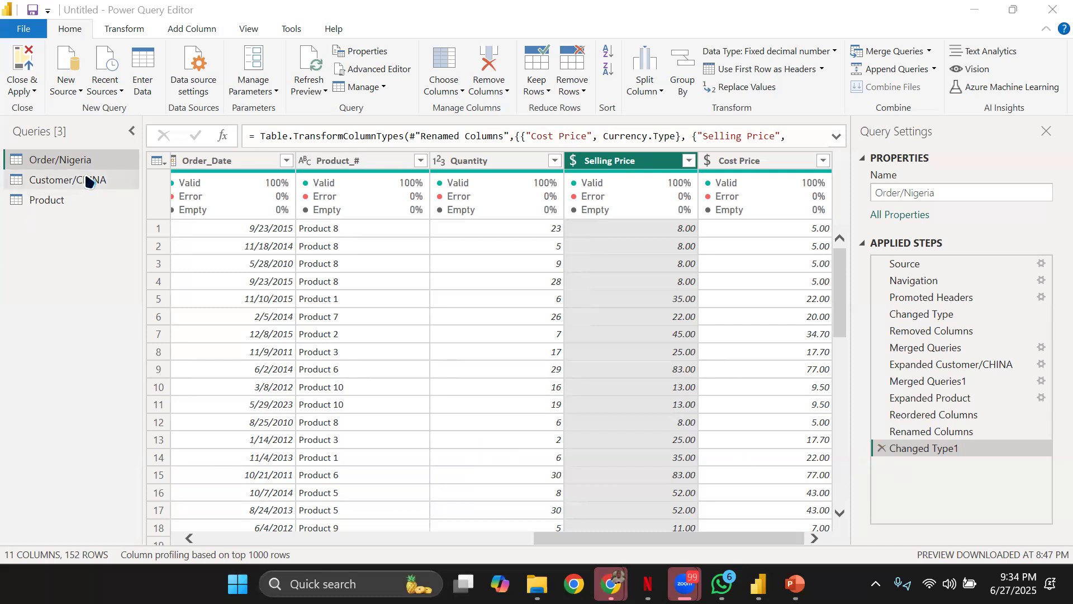
{"action": "left_click", "coordinate": [87, 194]}
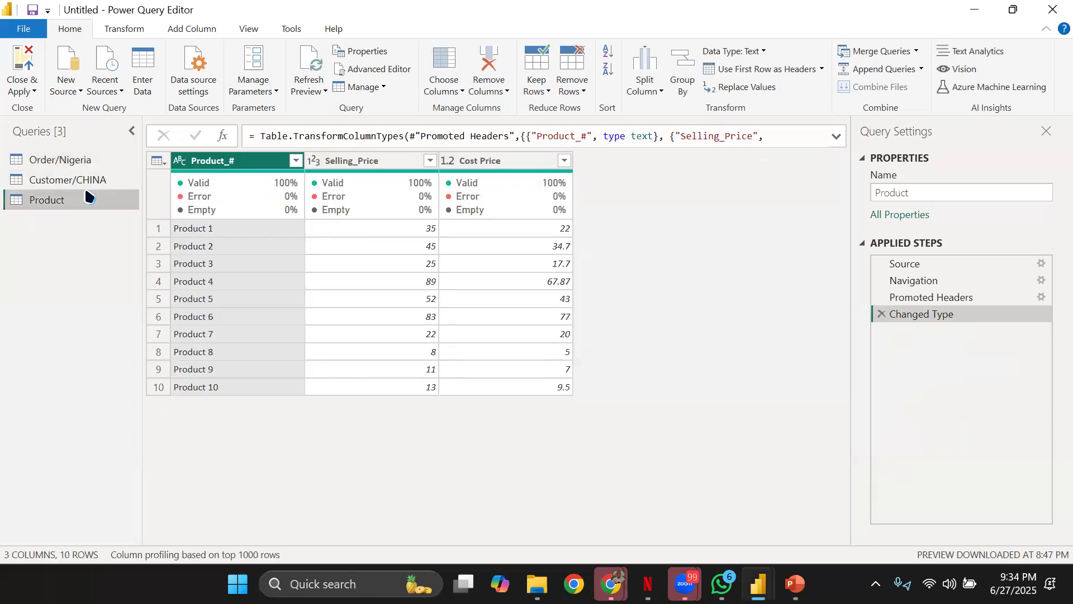
{"action": "left_click", "coordinate": [111, 163]}
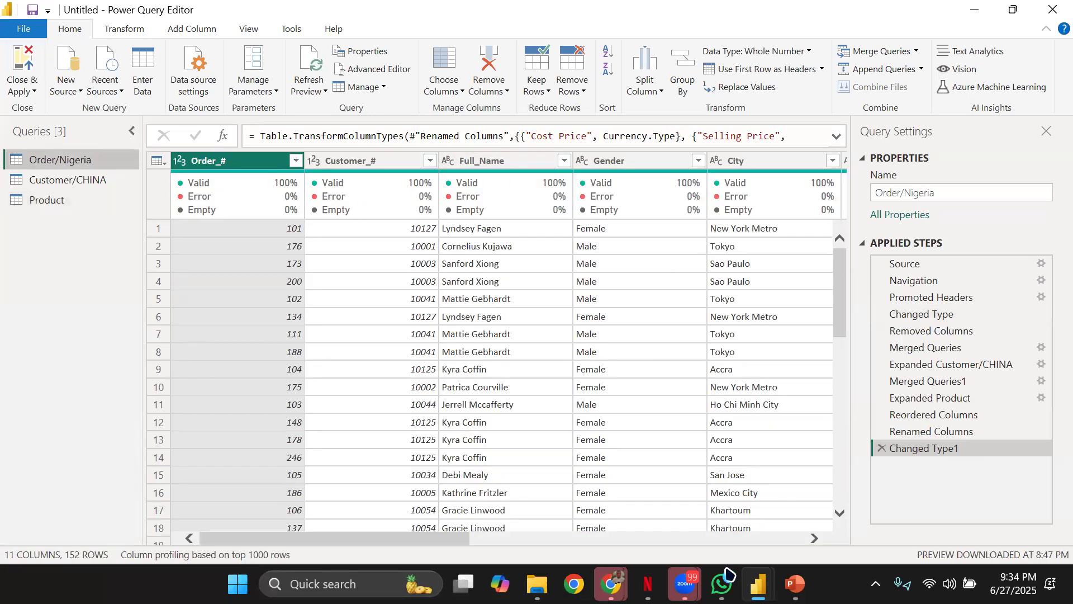
{"action": "left_click_drag", "start_coordinate": [442, 539], "coordinate": [904, 504]}
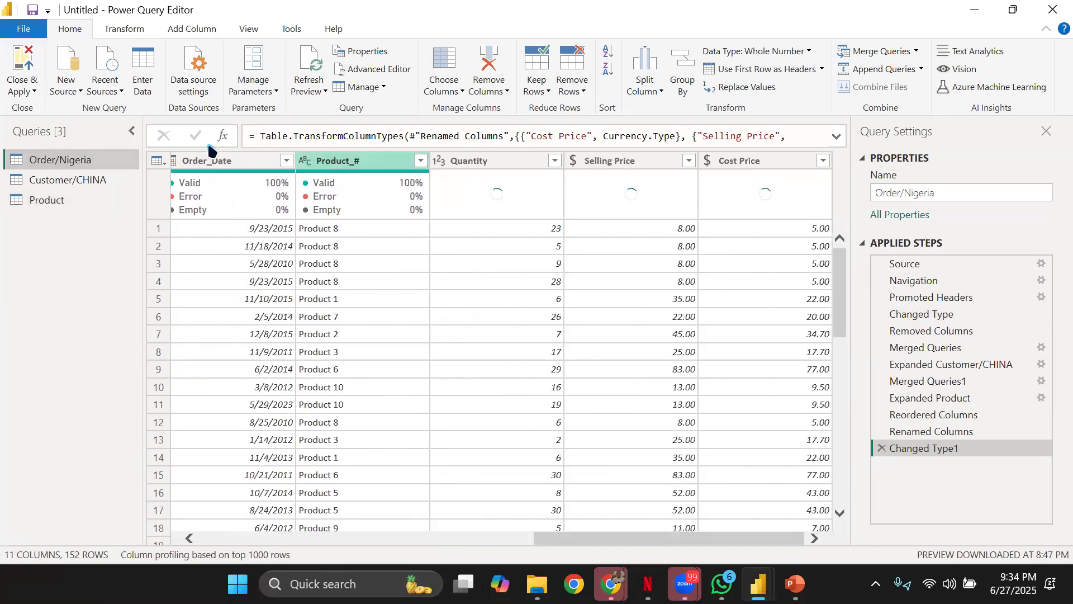
Step: Change the data type of the Customer_# column in Order/Nigeria to Decimal Number
{"action": "left_click", "coordinate": [306, 161]}
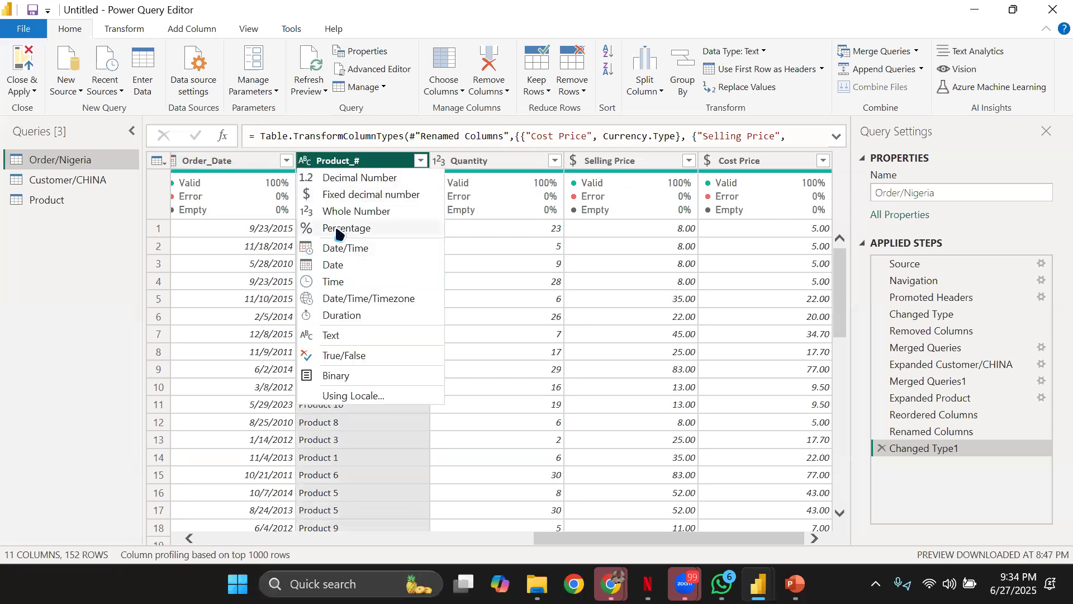
{"action": "left_click", "coordinate": [662, 556]}
{"action": "left_click_drag", "start_coordinate": [663, 539], "coordinate": [209, 407]}
{"action": "left_click", "coordinate": [315, 161]}
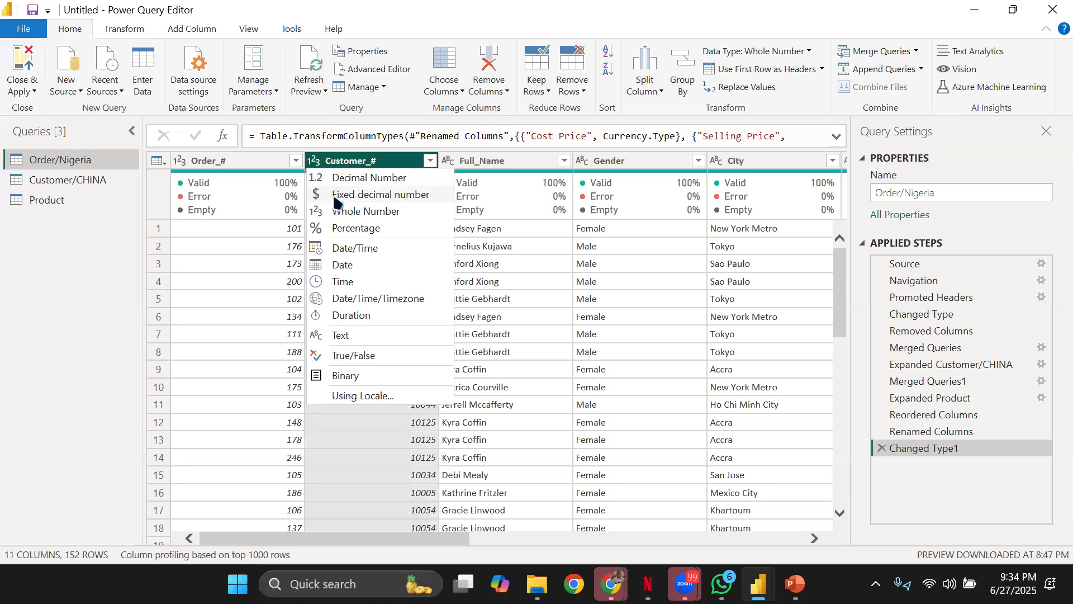
{"action": "left_click", "coordinate": [341, 178]}
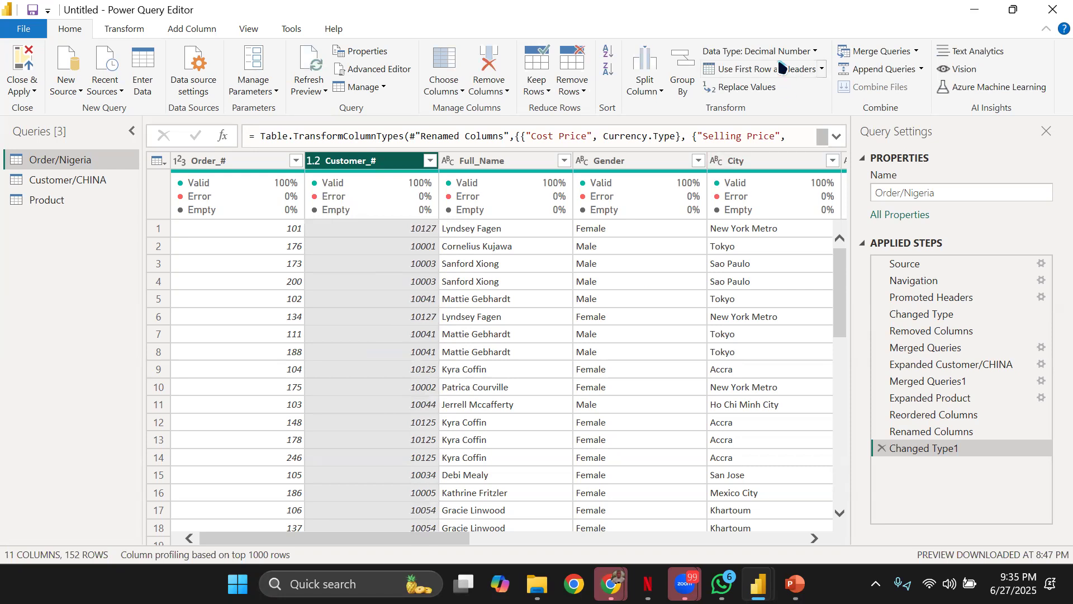
Step: Merge Order/Nigeria with Customer/CHINA again, matching on Customer_# with a Left Outer join
{"action": "left_click", "coordinate": [880, 52]}
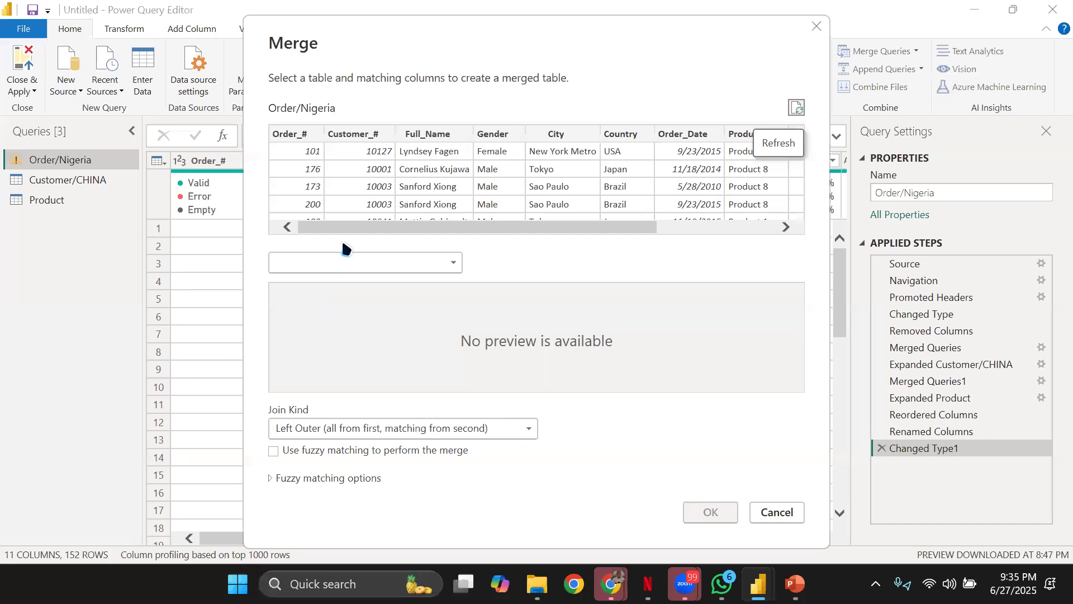
{"action": "left_click", "coordinate": [356, 261]}
{"action": "left_click", "coordinate": [334, 287]}
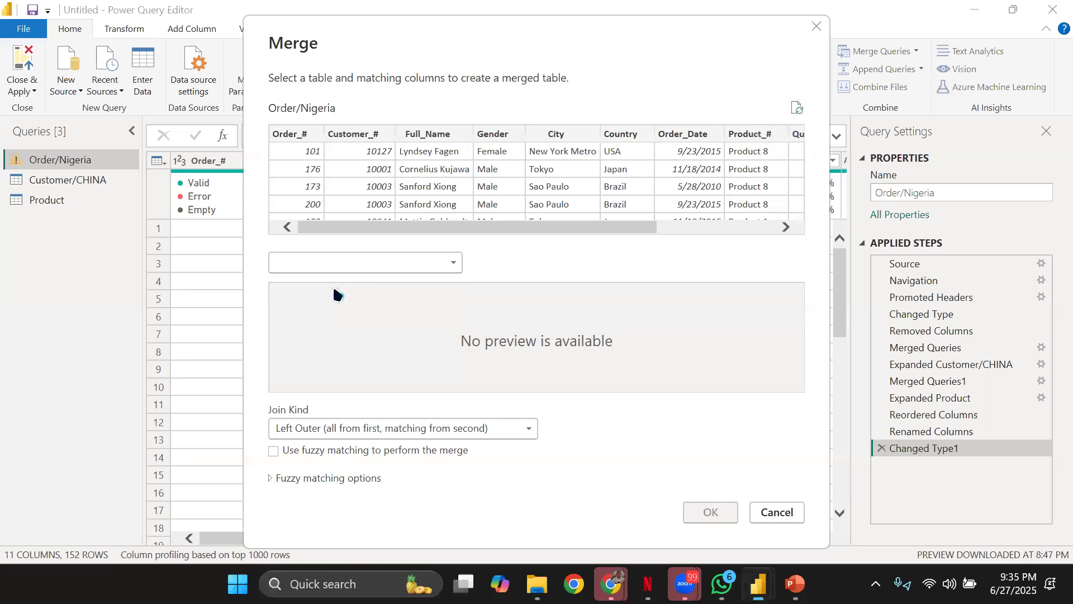
{"action": "left_click", "coordinate": [320, 293]}
{"action": "left_click", "coordinate": [396, 179]}
{"action": "left_click", "coordinate": [390, 179]}
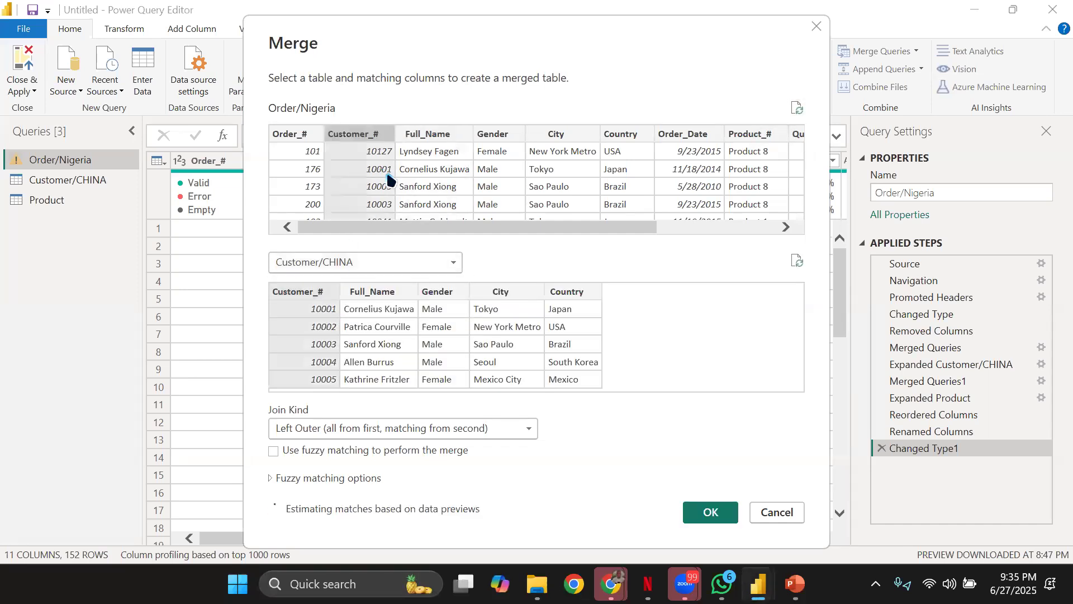
{"action": "left_click", "coordinate": [710, 511]}
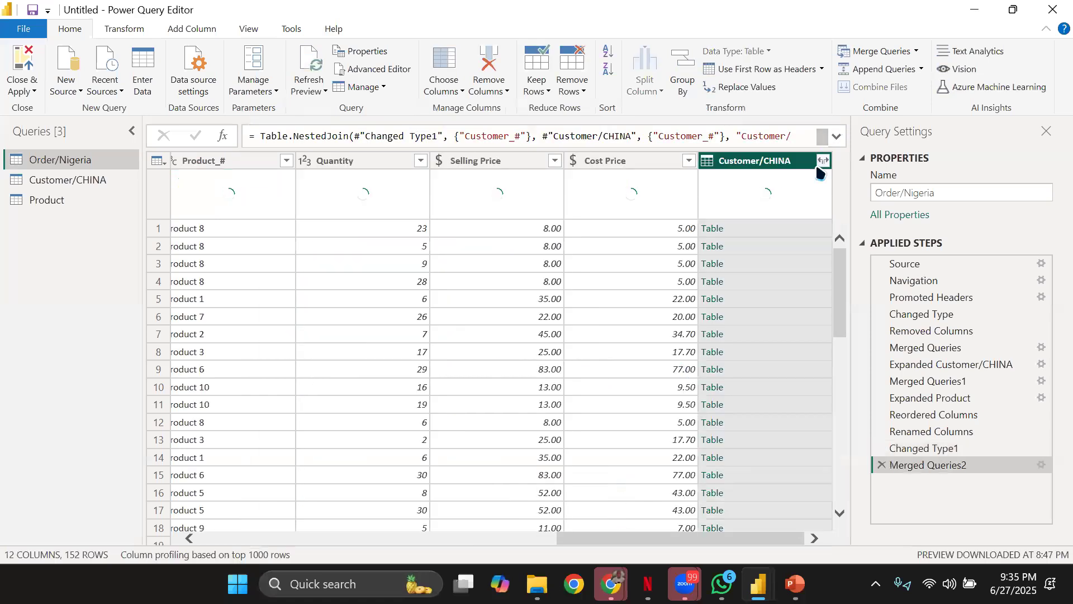
Step: Expand the merged Customer/CHINA column into Full_Name, Gender, City and Country, leaving out Customer_# and the column name prefix
{"action": "left_click", "coordinate": [823, 161]}
{"action": "left_click", "coordinate": [593, 247]}
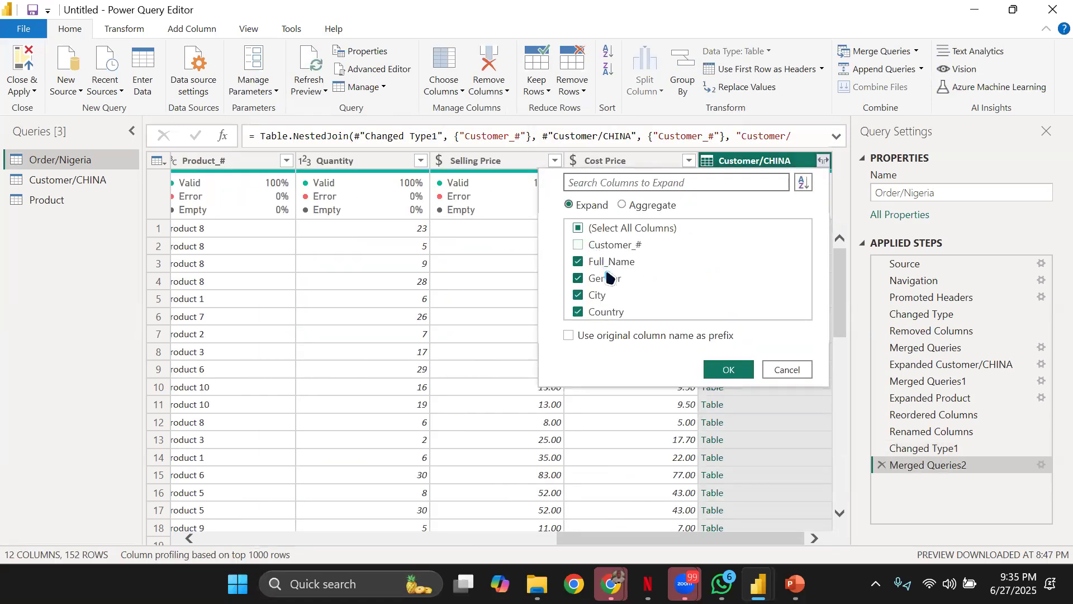
{"action": "left_click", "coordinate": [715, 372]}
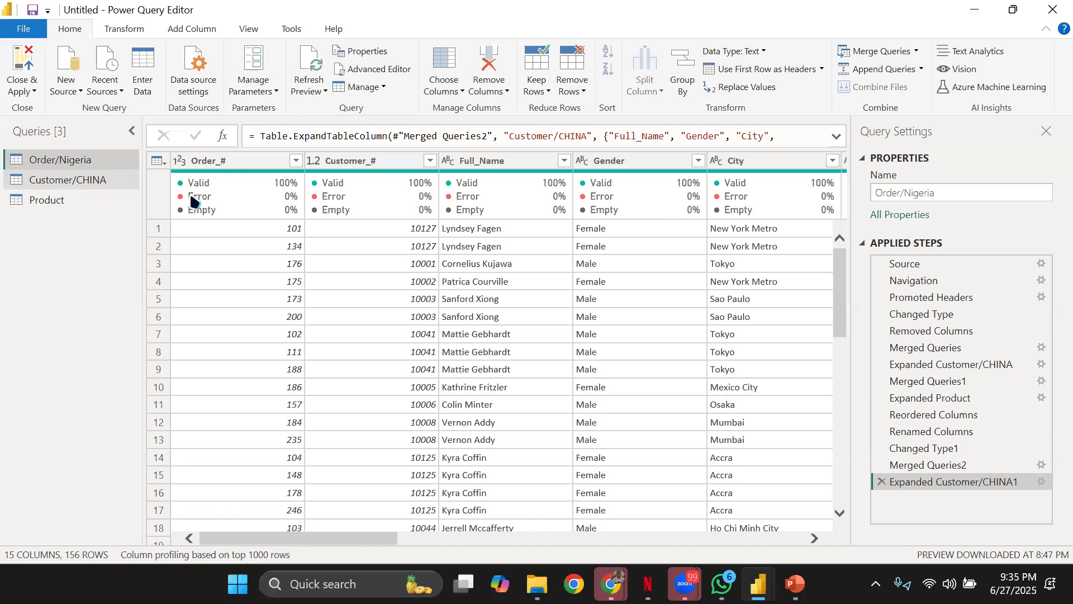
Step: Check the rows of the expanded table along Order_#, and delete the Expanded Customer/CHINA1 applied step
{"action": "left_click", "coordinate": [180, 164]}
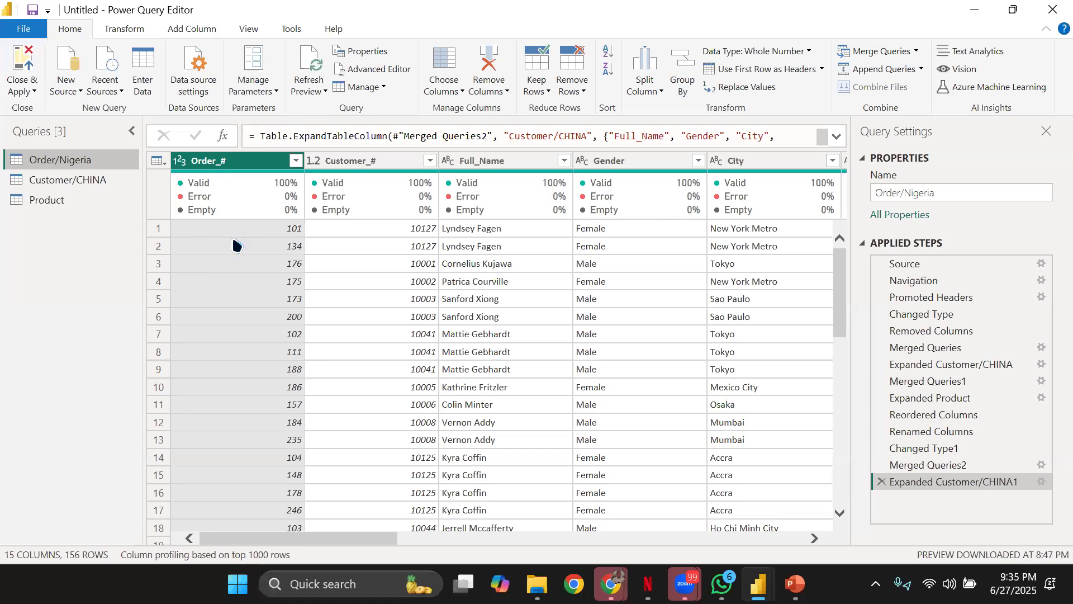
{"action": "scroll", "coordinate": [231, 316], "scroll_direction": "down", "scroll_amount": 10}
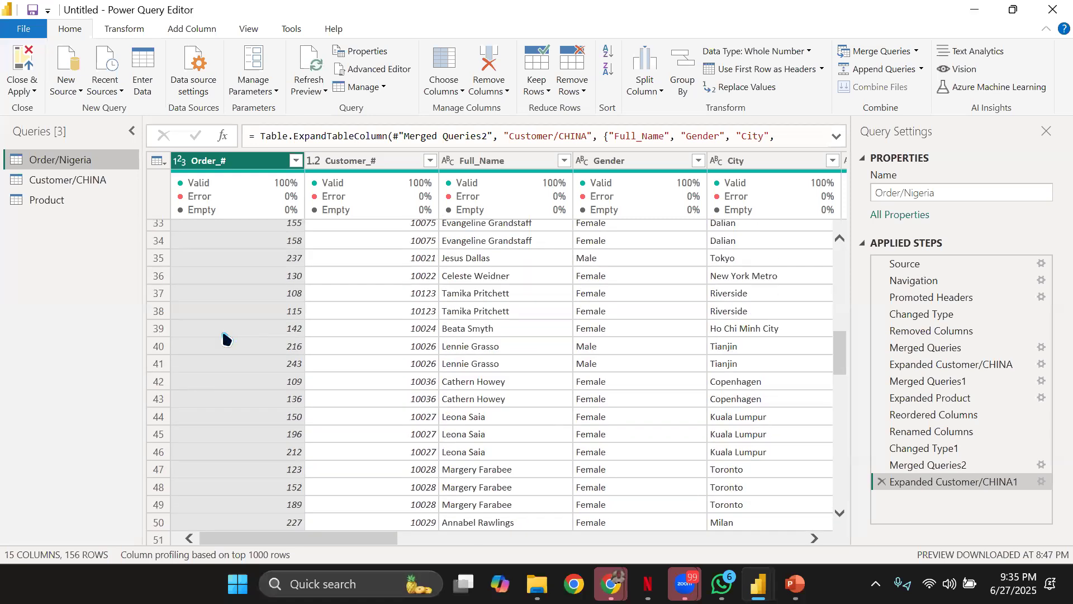
{"action": "scroll", "coordinate": [210, 334], "scroll_direction": "up", "scroll_amount": 10}
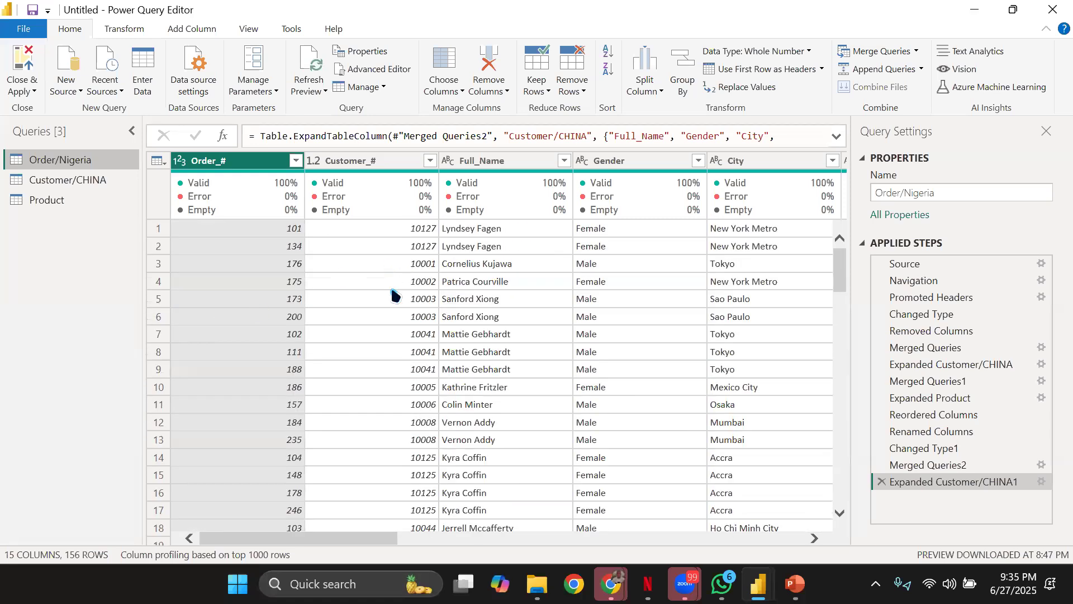
{"action": "scroll", "coordinate": [394, 295], "scroll_direction": "down", "scroll_amount": 10}
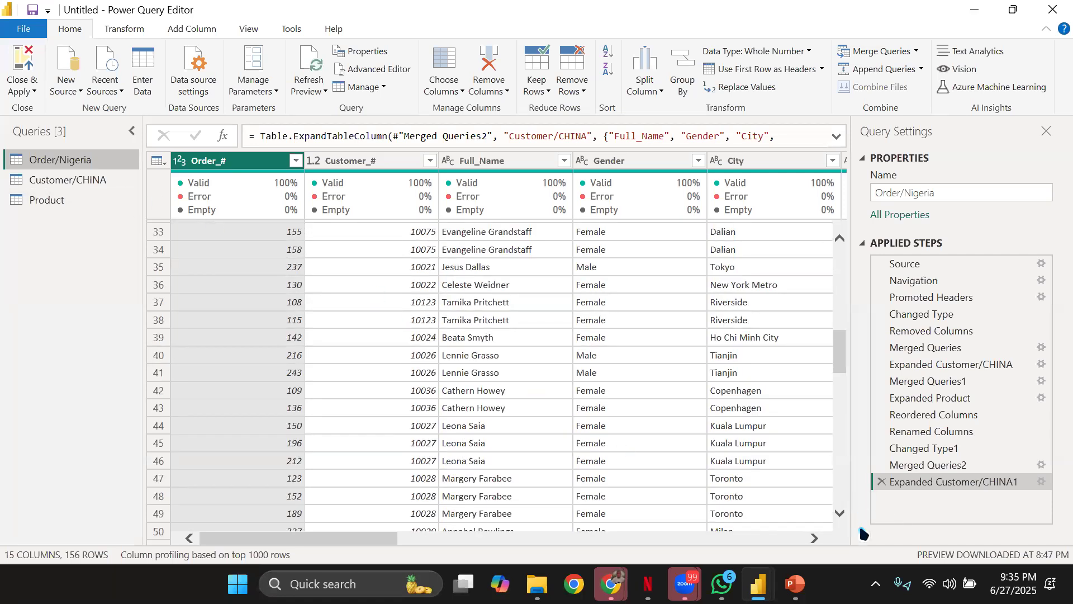
{"action": "left_click", "coordinate": [882, 481]}
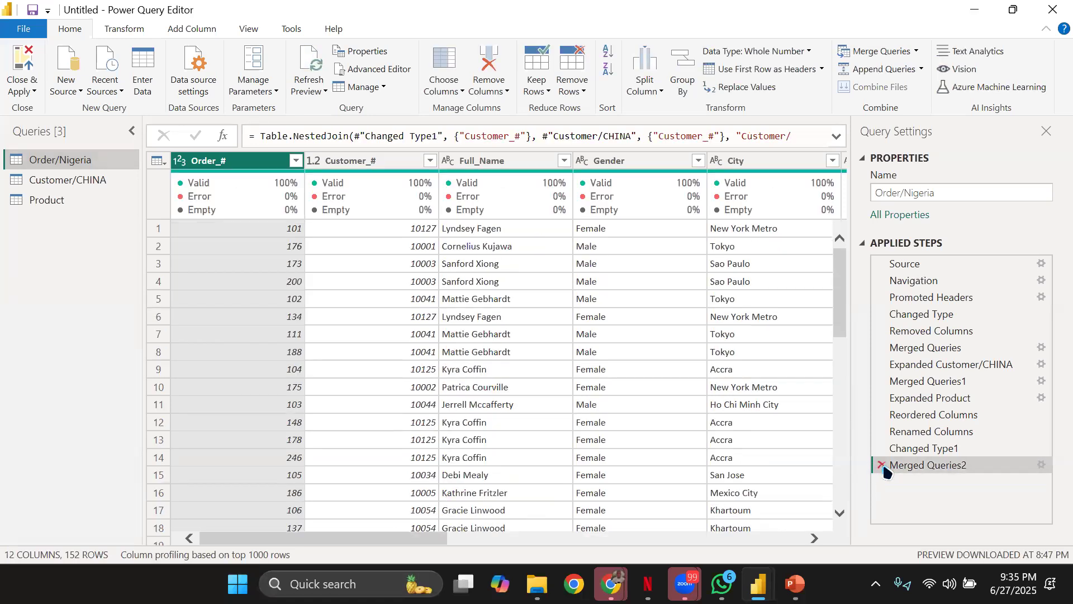
Step: Delete the Merged Queries2 applied step from Order/Nigeria and check its columns through to Cost Price
{"action": "left_click", "coordinate": [883, 466]}
{"action": "left_click_drag", "start_coordinate": [391, 538], "coordinate": [617, 539]}
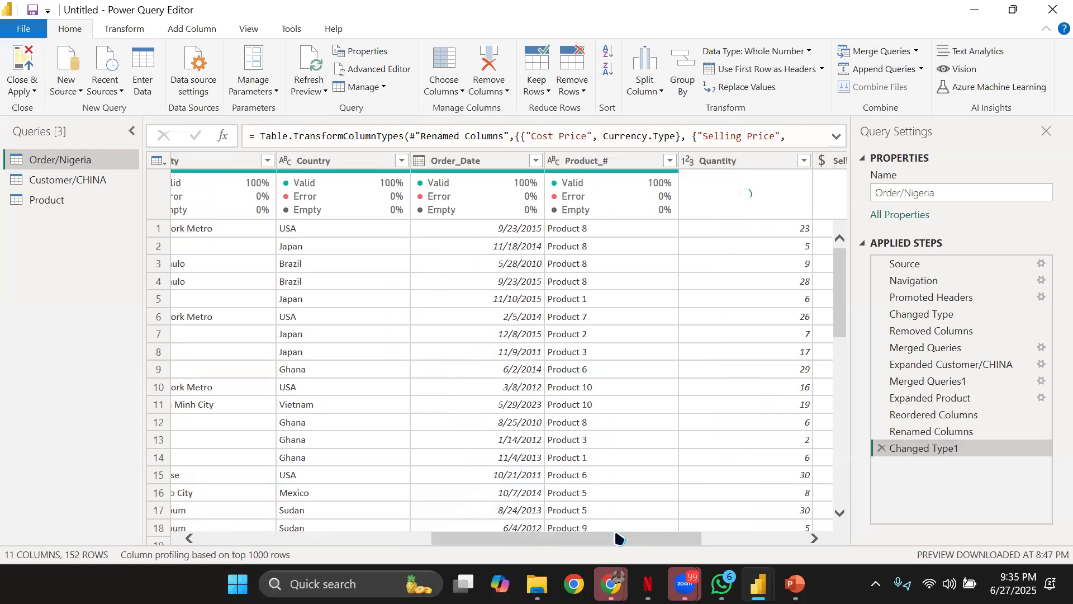
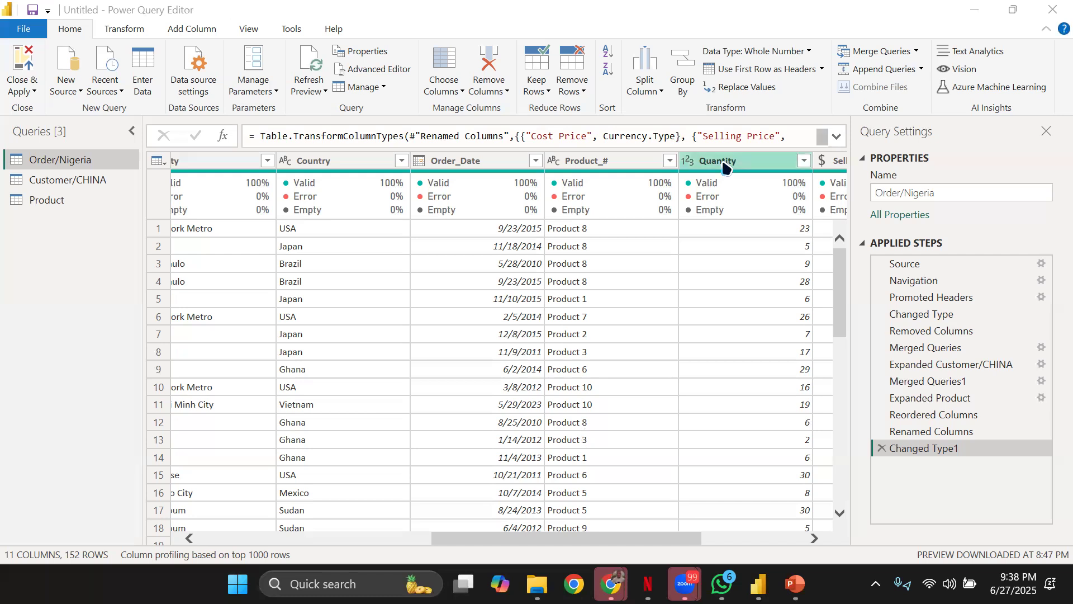
{"action": "left_click_drag", "start_coordinate": [636, 540], "coordinate": [820, 526]}
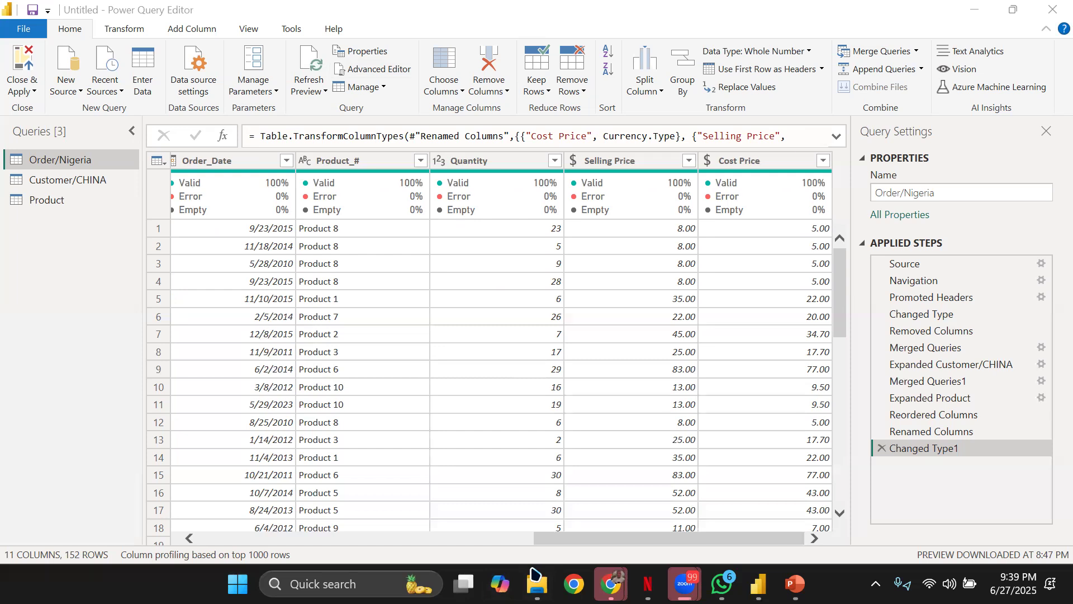
Step: Open the Apocolypse Food Rep workbook in Excel, review the rows of the Apocolypse Sales sheet, and close the workbook
{"action": "left_click", "coordinate": [537, 584]}
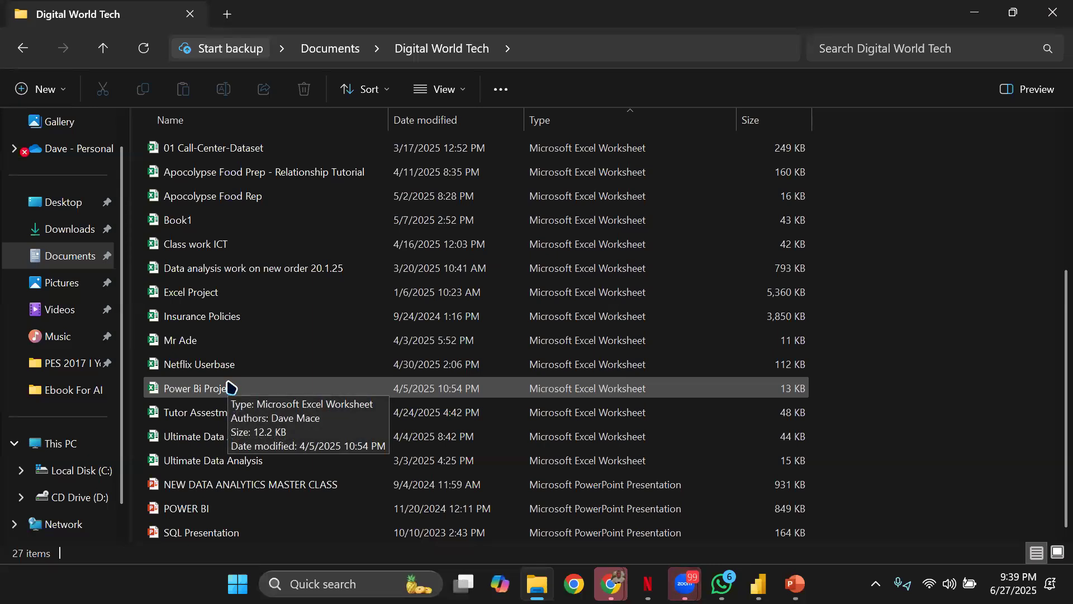
{"action": "left_click", "coordinate": [209, 197]}
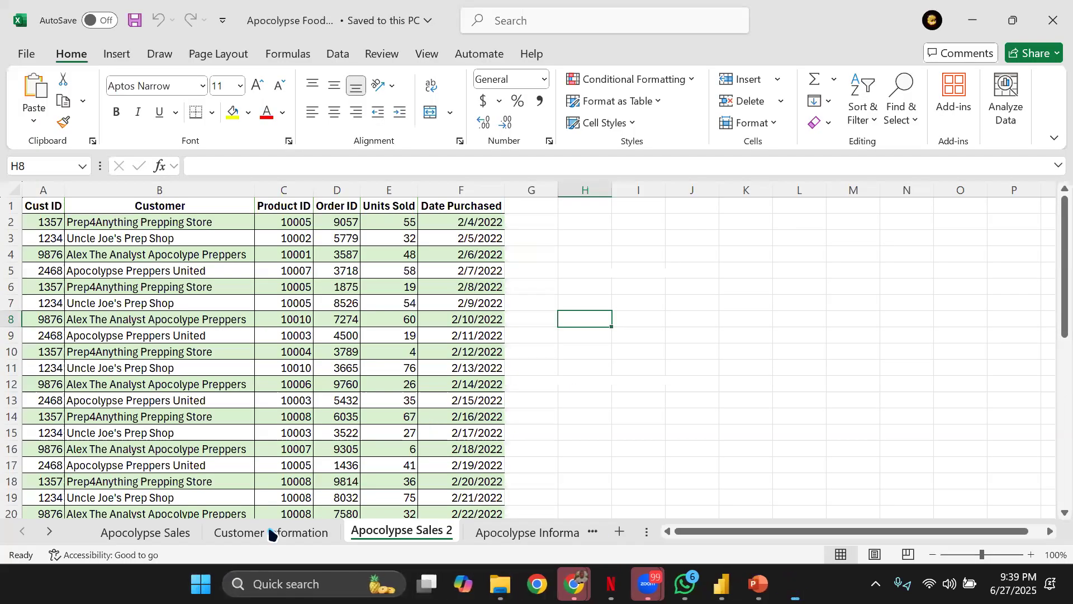
{"action": "left_click", "coordinate": [178, 532]}
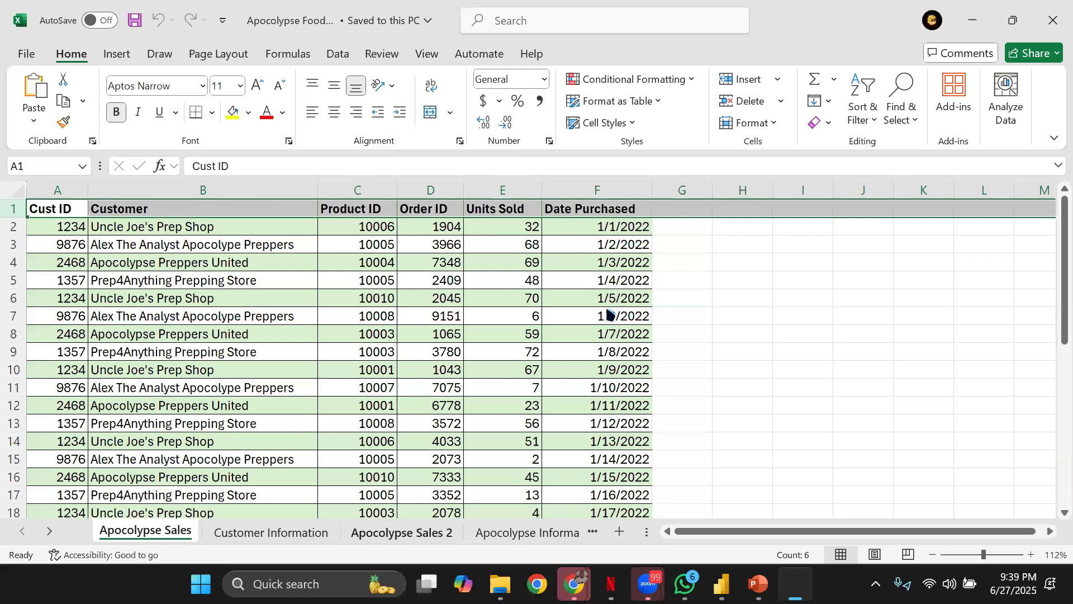
{"action": "scroll", "coordinate": [284, 419], "scroll_direction": "down", "scroll_amount": 17}
{"action": "scroll", "coordinate": [284, 419], "scroll_direction": "up", "scroll_amount": 17}
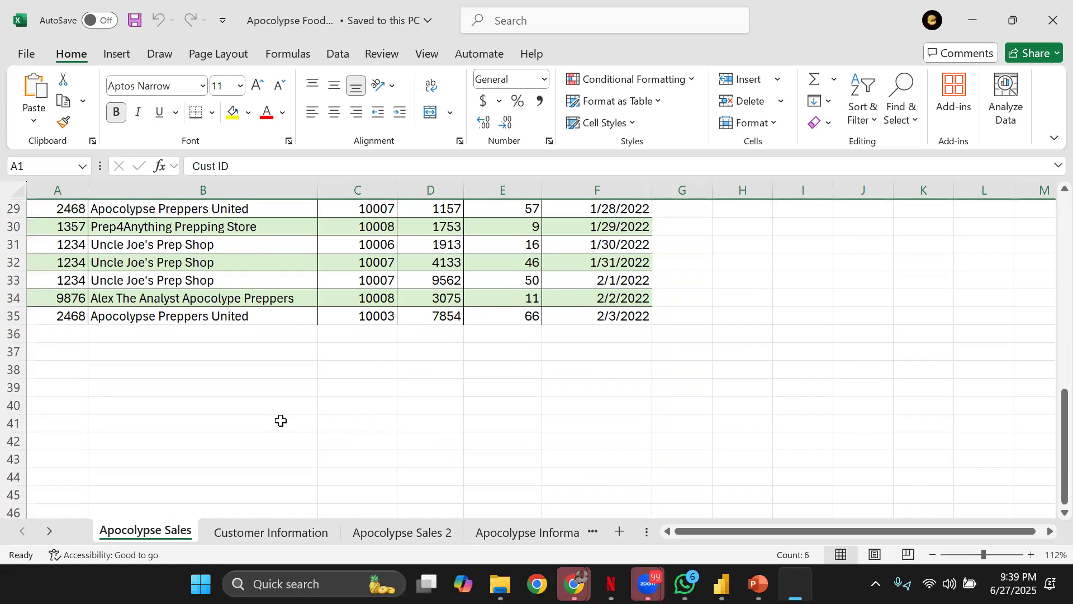
{"action": "left_click", "coordinate": [1053, 20]}
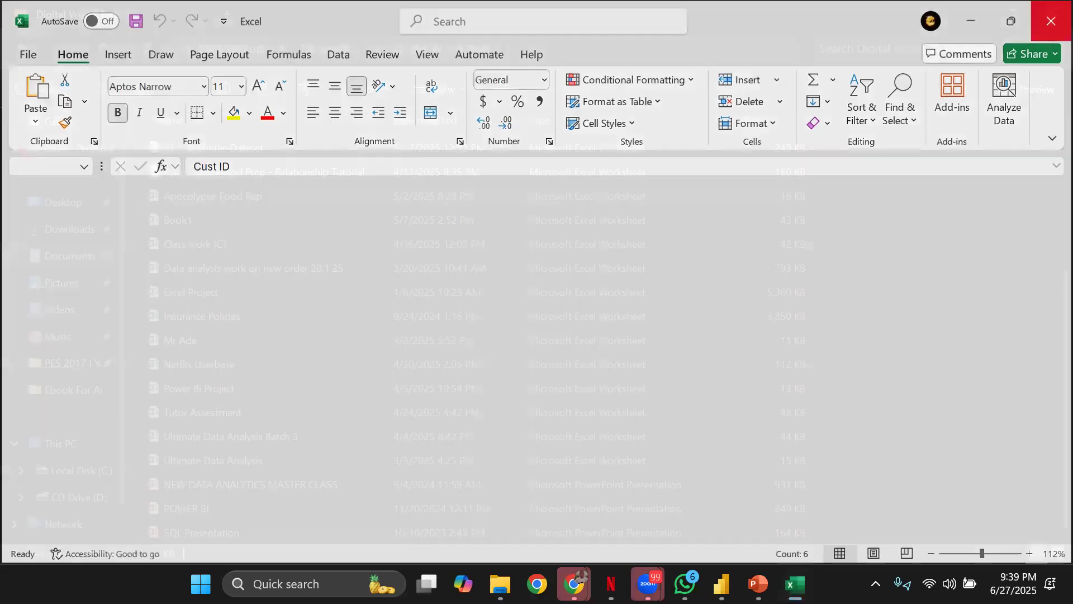
Step: Close the Power Query Editor without applying the query changes, and close the untitled Power BI report without saving
{"action": "mouse_move", "coordinate": [763, 582]}
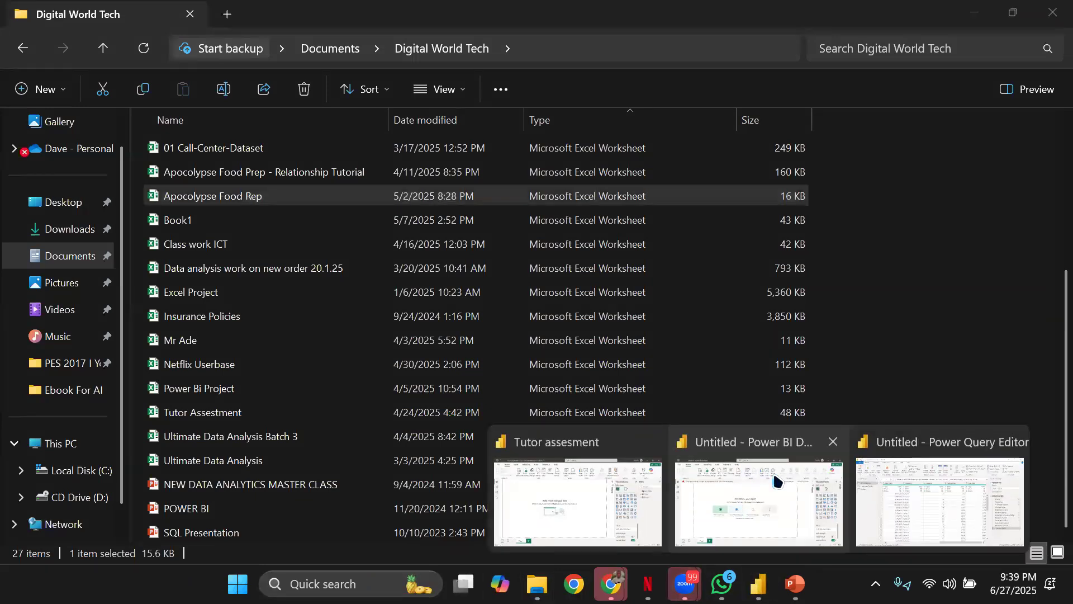
{"action": "left_click", "coordinate": [859, 469]}
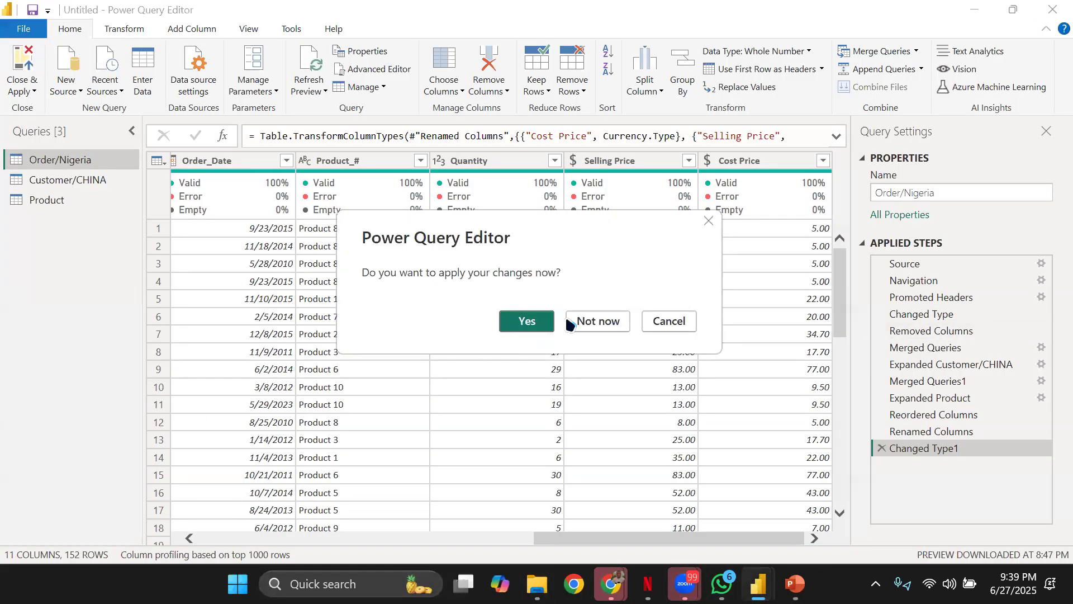
{"action": "left_click", "coordinate": [602, 320]}
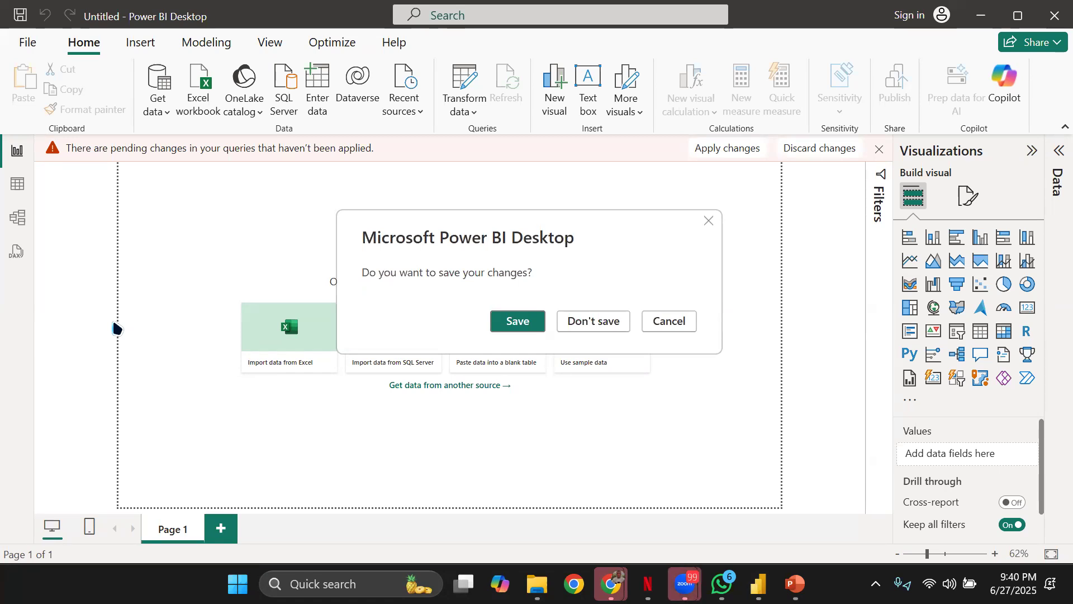
{"action": "left_click", "coordinate": [604, 327]}
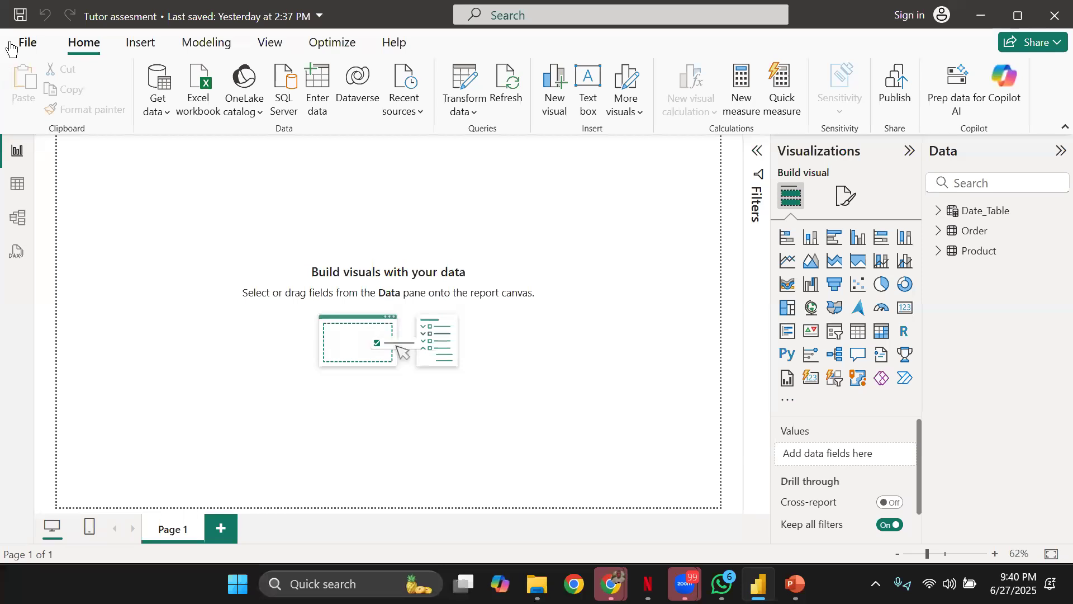
Step: Start a new blank report and choose the Excel workbook Apocolypse Food Rep as its data source
{"action": "left_click", "coordinate": [11, 43]}
{"action": "left_click", "coordinate": [249, 213]}
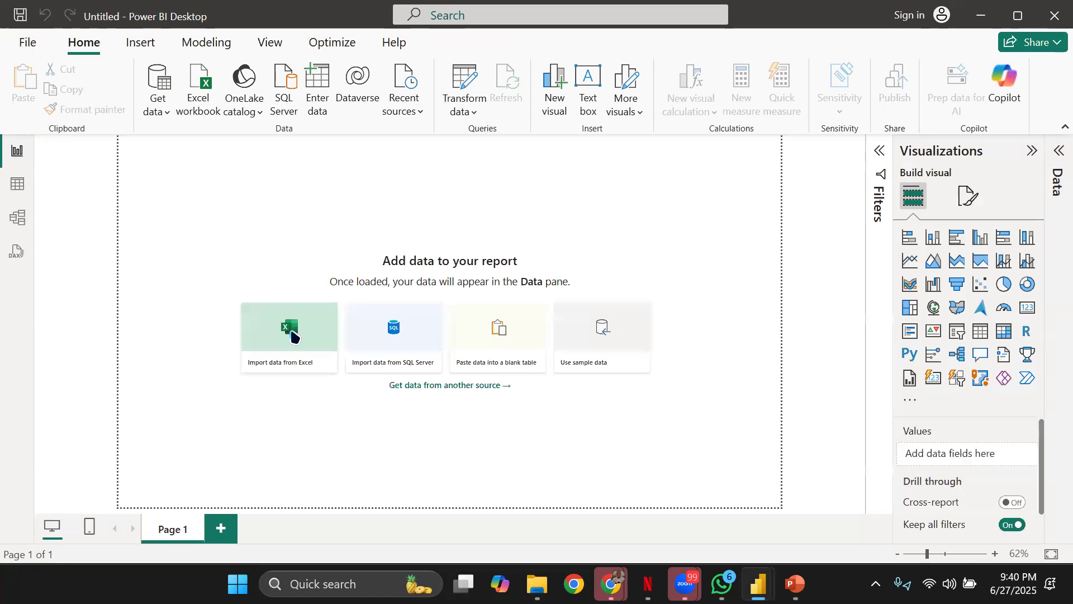
{"action": "left_click", "coordinate": [291, 336]}
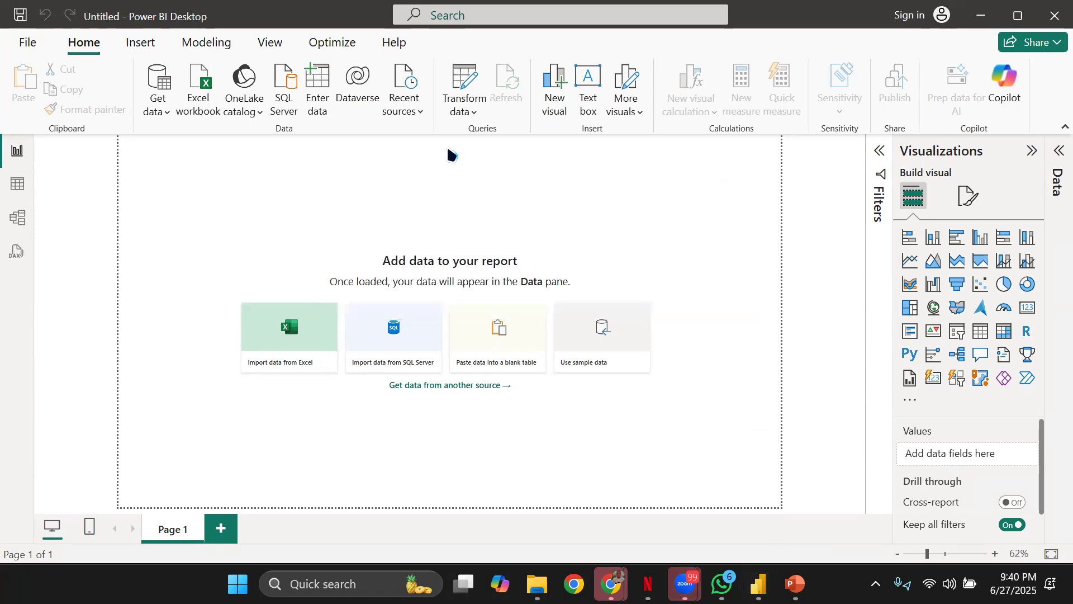
{"action": "left_click", "coordinate": [307, 347]}
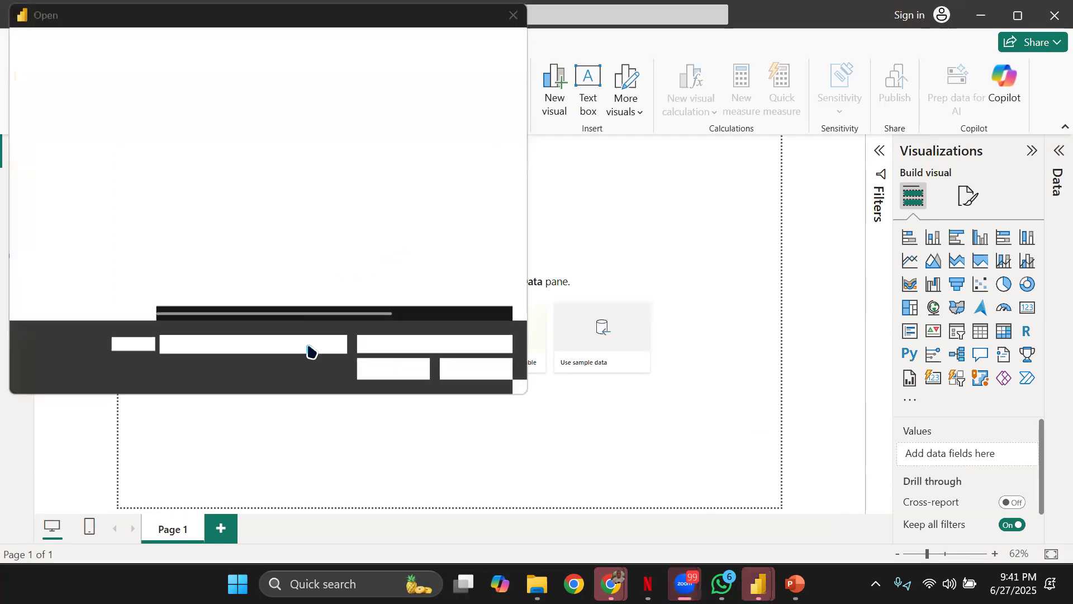
{"action": "scroll", "coordinate": [185, 269], "scroll_direction": "down", "scroll_amount": 3}
{"action": "scroll", "coordinate": [213, 241], "scroll_direction": "down", "scroll_amount": 1}
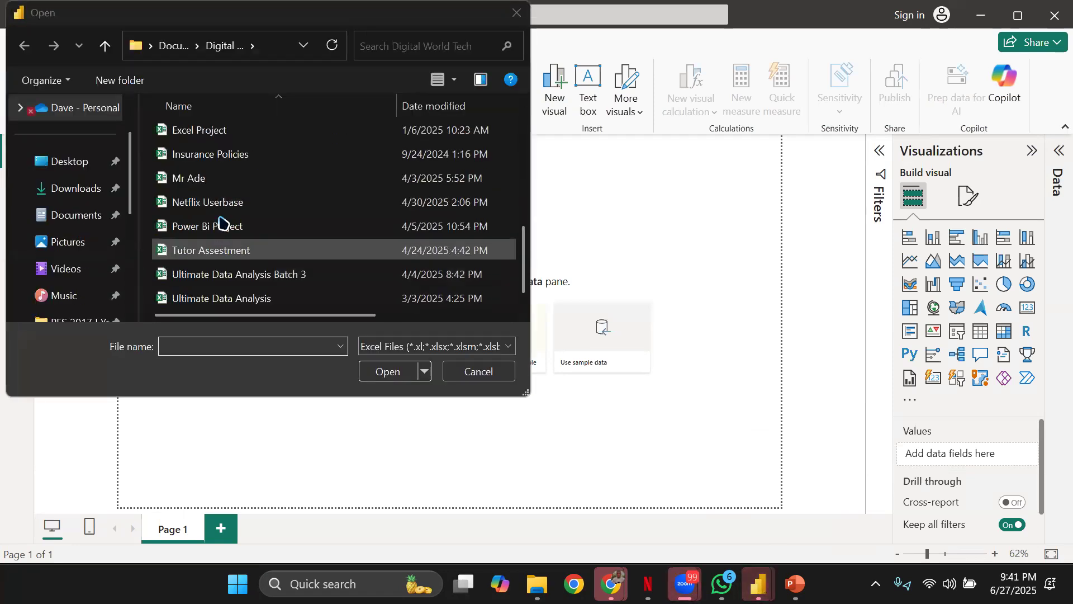
{"action": "scroll", "coordinate": [224, 221], "scroll_direction": "up", "scroll_amount": 2}
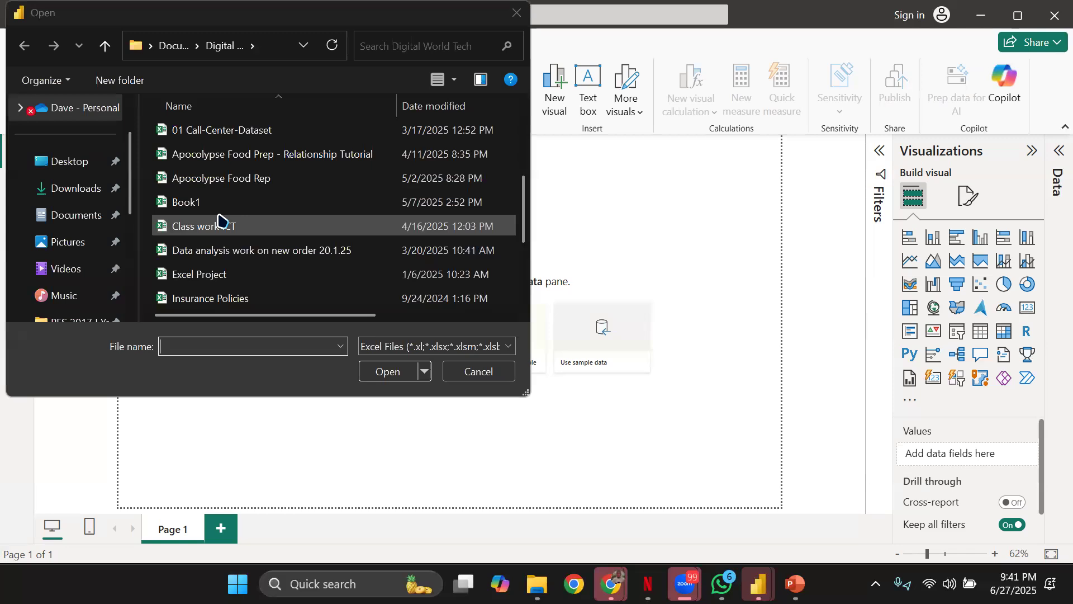
{"action": "left_click", "coordinate": [227, 180]}
{"action": "left_click", "coordinate": [387, 372]}
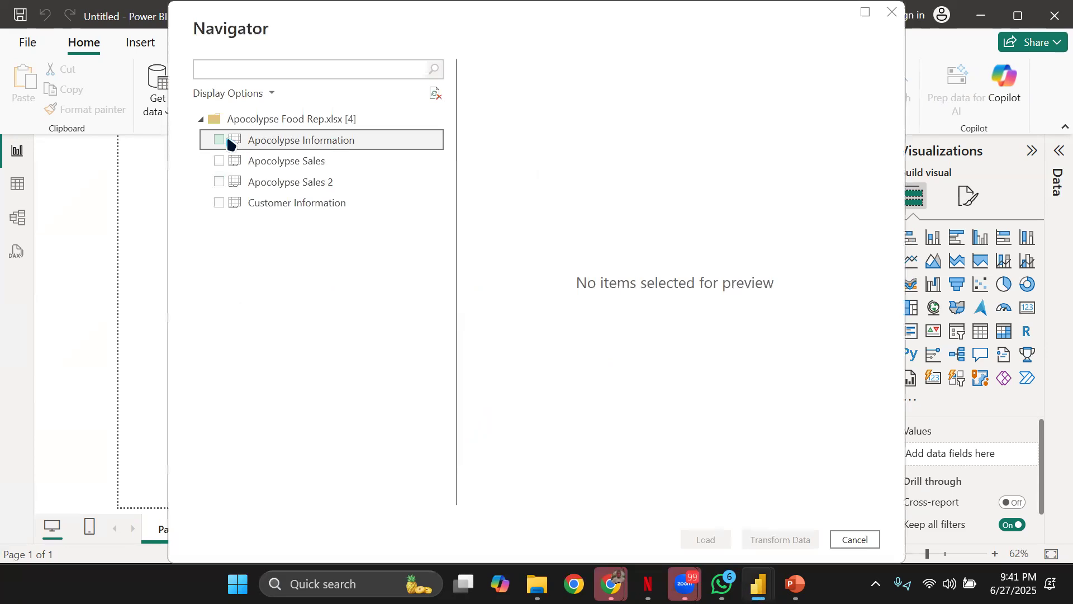
Step: Bring the Apocolypse Sales and Apocolypse Sales 2 sheets into the Power Query Editor for transformation, and refresh the data preview
{"action": "left_click", "coordinate": [218, 139]}
{"action": "left_click", "coordinate": [218, 140]}
{"action": "left_click", "coordinate": [219, 161]}
{"action": "left_click", "coordinate": [219, 182]}
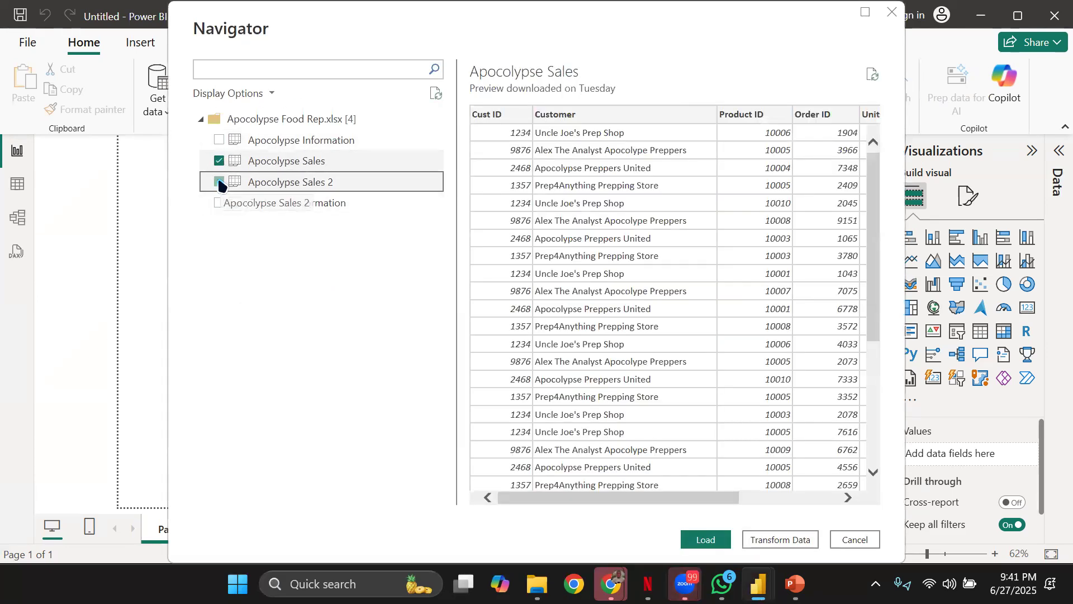
{"action": "left_click", "coordinate": [812, 539]}
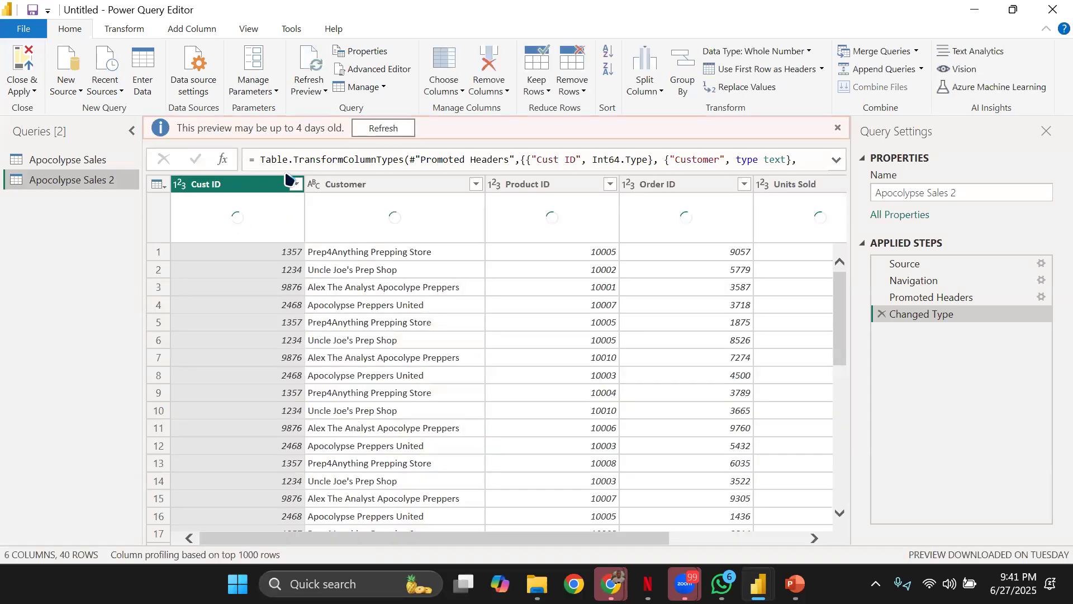
{"action": "left_click", "coordinate": [324, 90]}
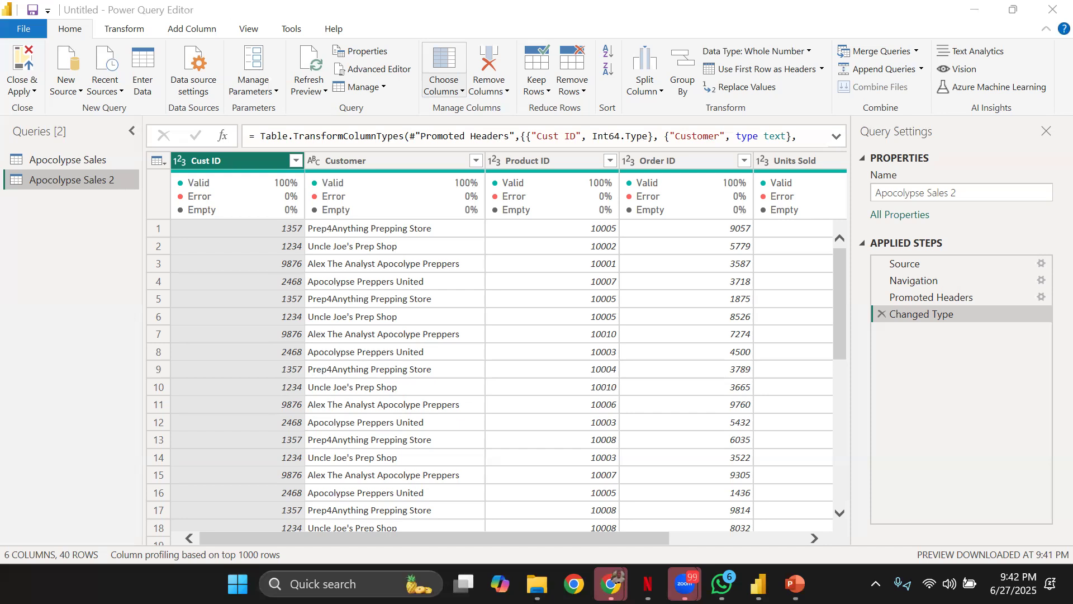
Step: Compare the columns and the number of rows in the Apocolypse Sales and Apocolypse Sales 2 queries
{"action": "left_click", "coordinate": [52, 159]}
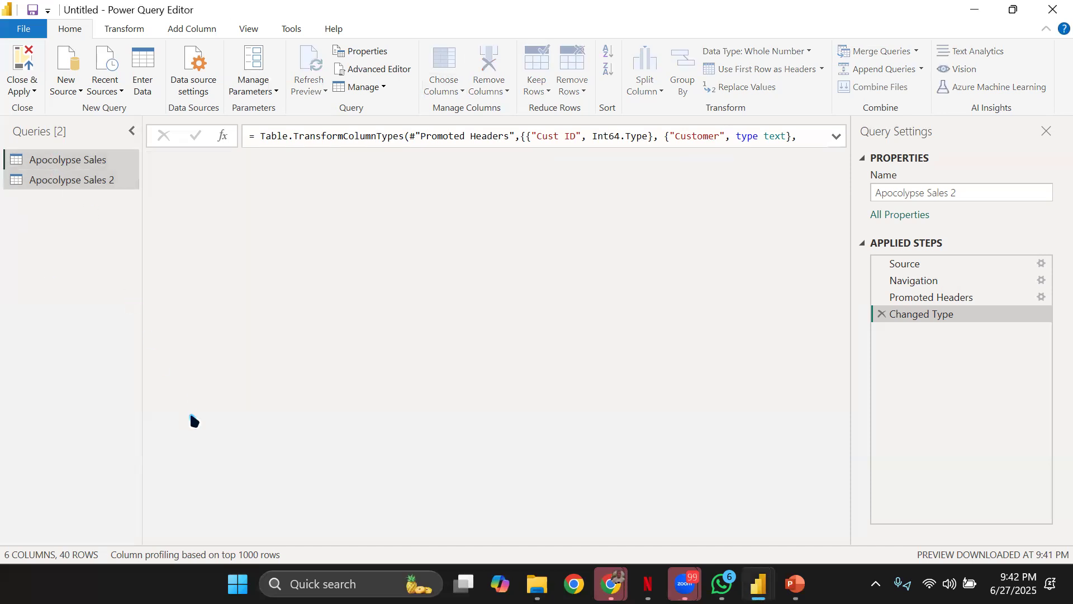
{"action": "scroll", "coordinate": [321, 255], "scroll_direction": "down", "scroll_amount": 5}
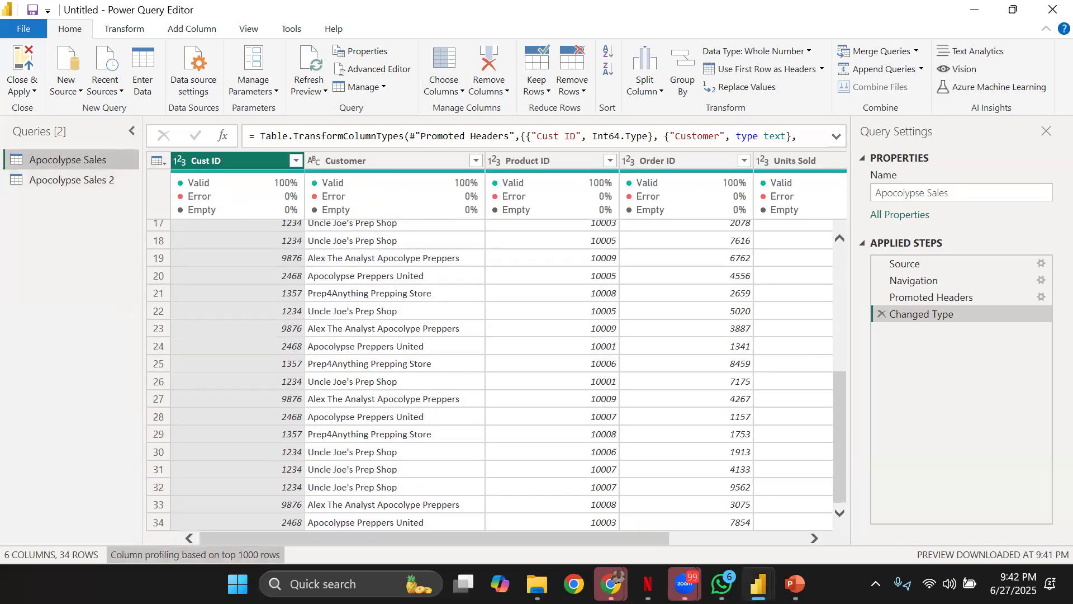
{"action": "left_click", "coordinate": [157, 524]}
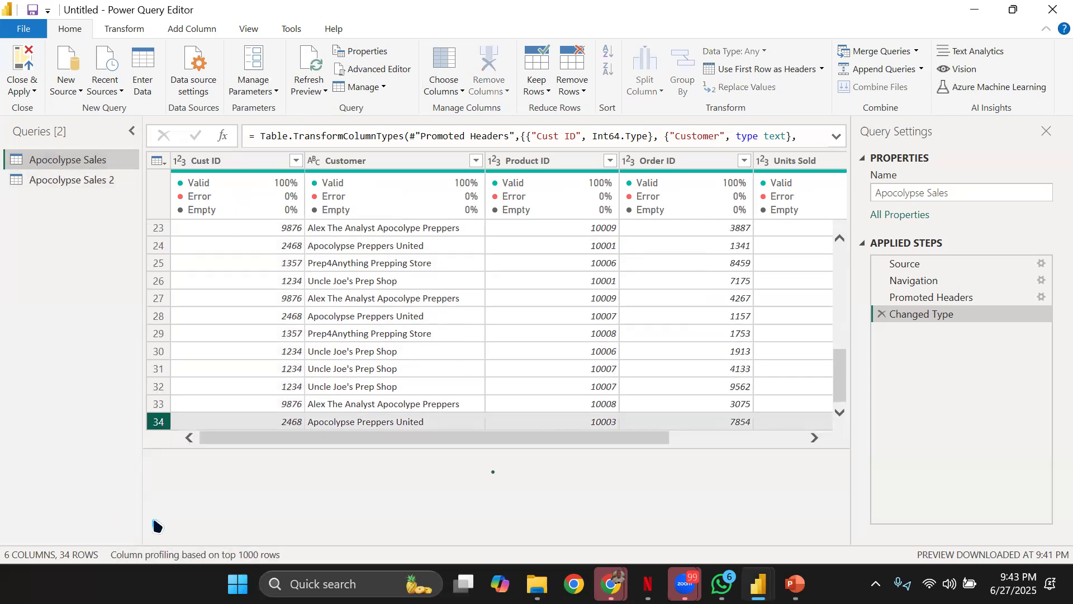
{"action": "left_click_drag", "start_coordinate": [101, 179], "coordinate": [97, 194]}
{"action": "left_click", "coordinate": [165, 526]}
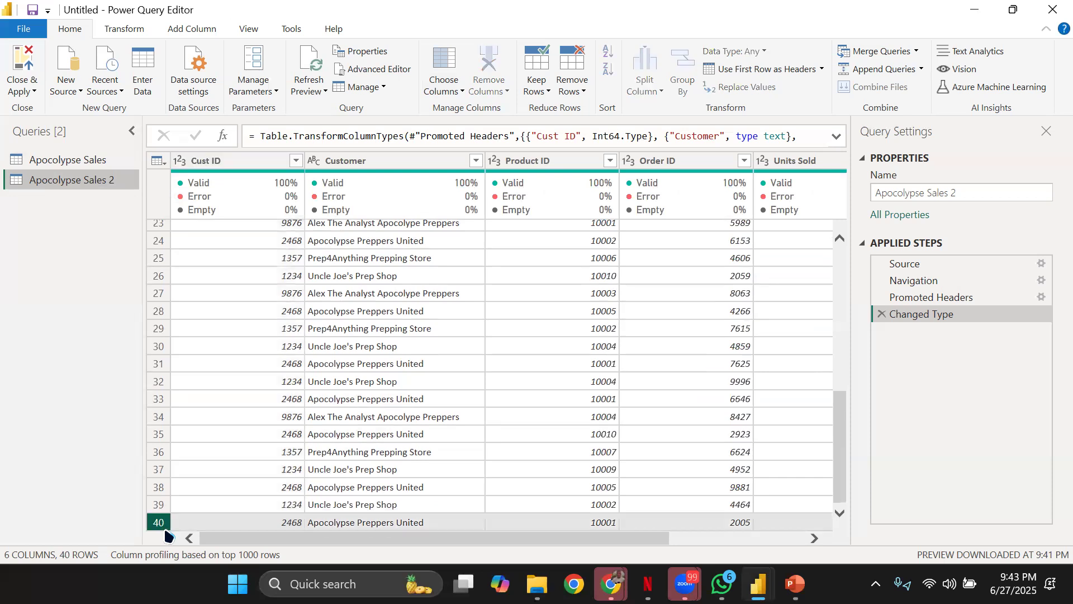
{"action": "scroll", "coordinate": [186, 425], "scroll_direction": "up", "scroll_amount": 5}
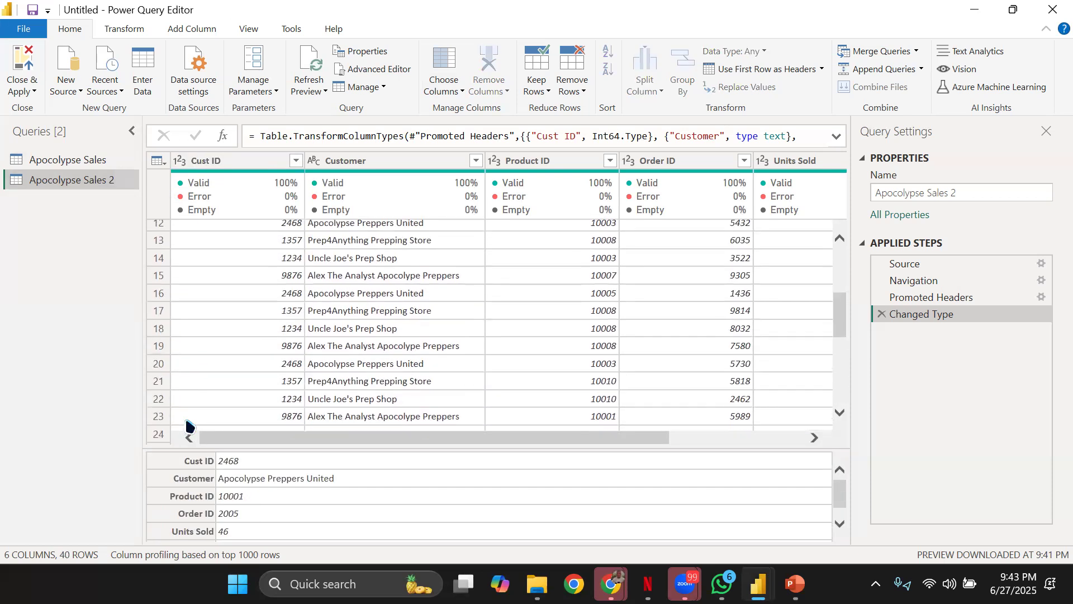
{"action": "left_click", "coordinate": [76, 161]}
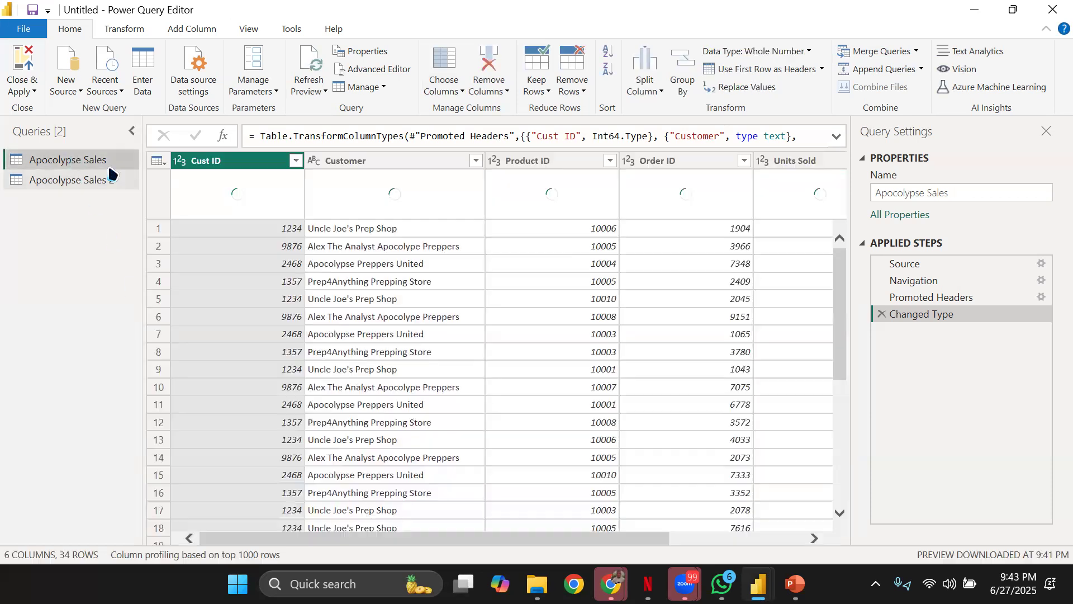
{"action": "scroll", "coordinate": [175, 318], "scroll_direction": "down", "scroll_amount": 5}
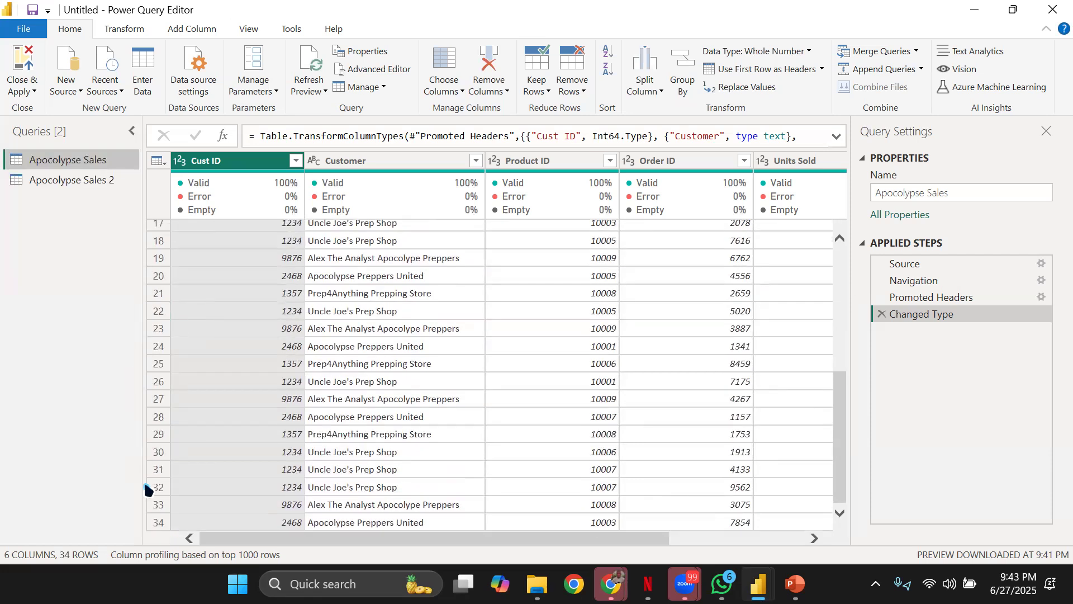
{"action": "left_click", "coordinate": [63, 178]}
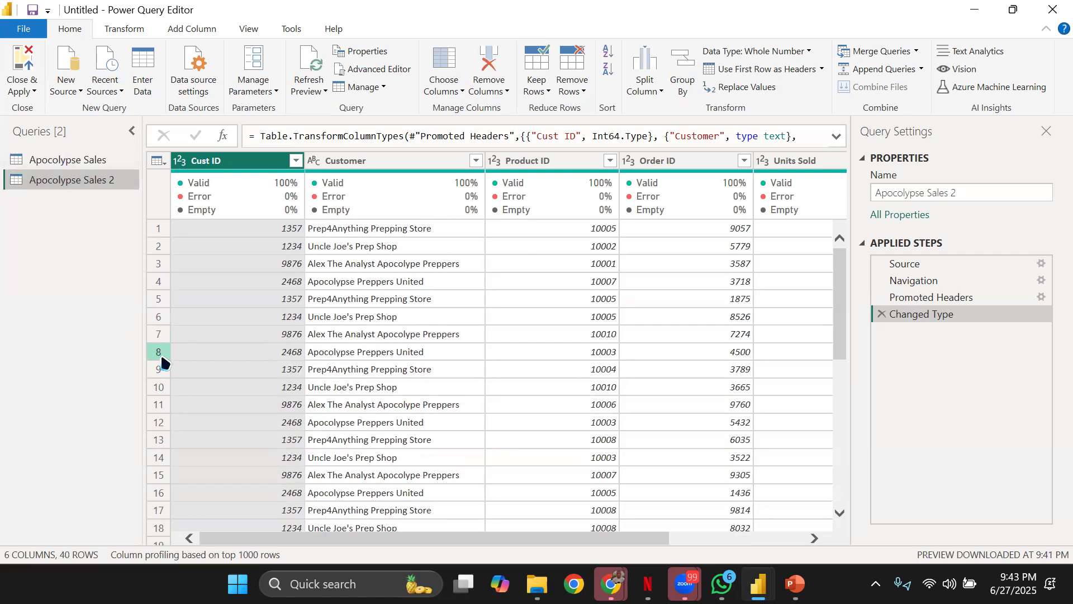
{"action": "scroll", "coordinate": [175, 438], "scroll_direction": "down", "scroll_amount": 7}
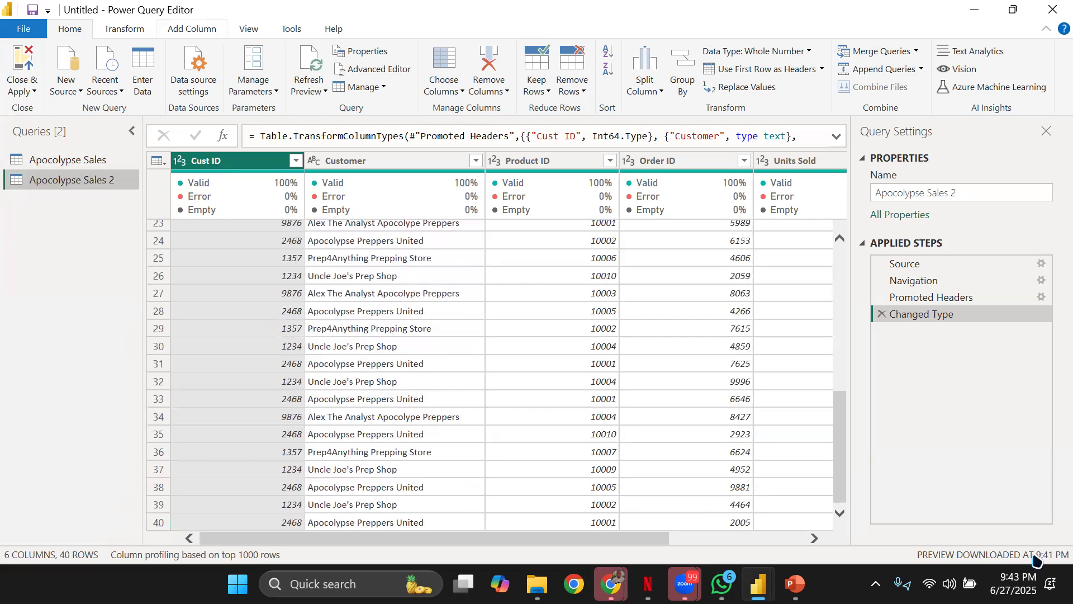
Step: Raise the computer's screen brightness to slightly above half
{"action": "left_click", "coordinate": [950, 583]}
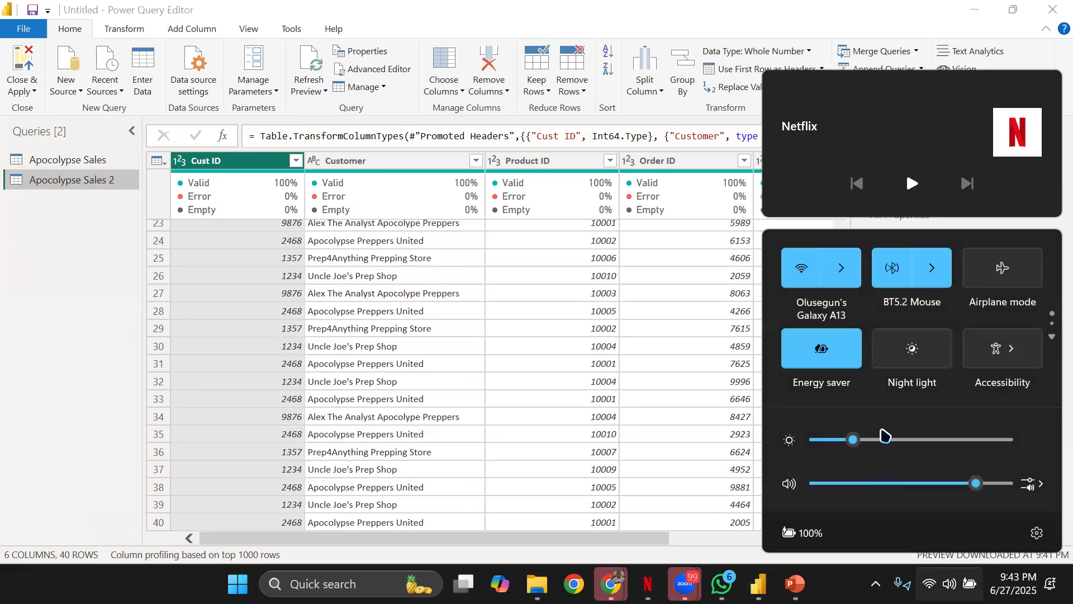
{"action": "left_click", "coordinate": [926, 439]}
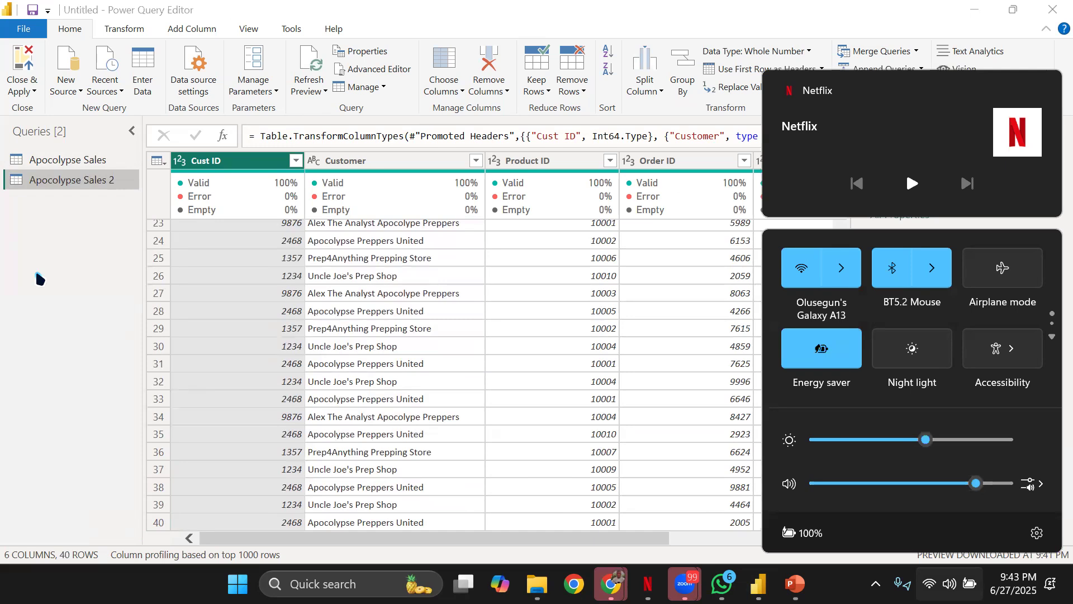
Step: In the Apocolypse Sales query, rename the Product ID column to Product_ID and move it between Order ID and Units Sold
{"action": "left_click", "coordinate": [95, 168]}
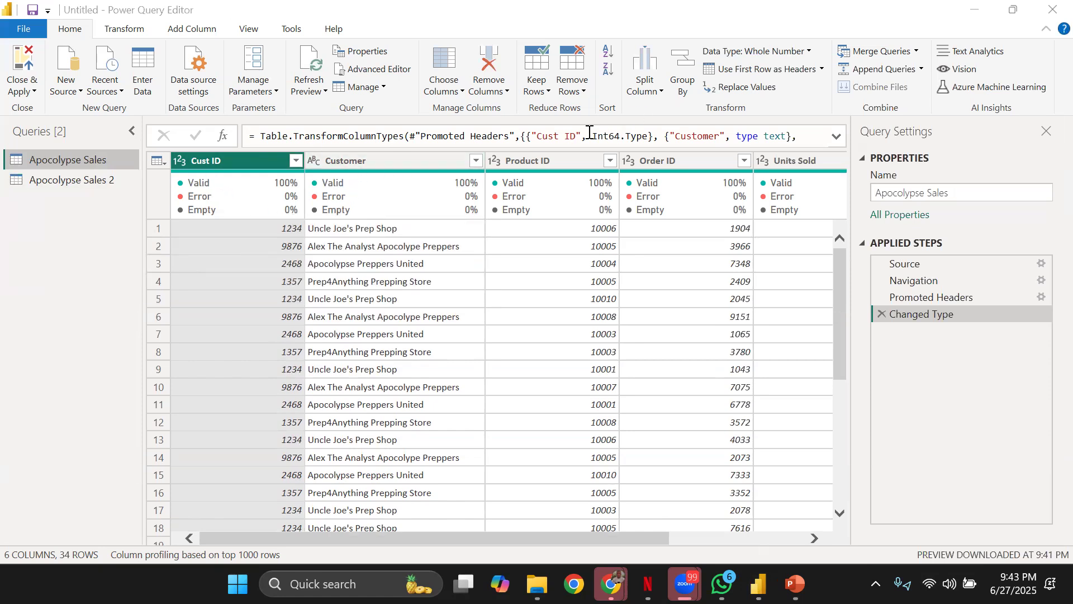
{"action": "double_click", "coordinate": [548, 161]}
{"action": "left_click", "coordinate": [539, 162]}
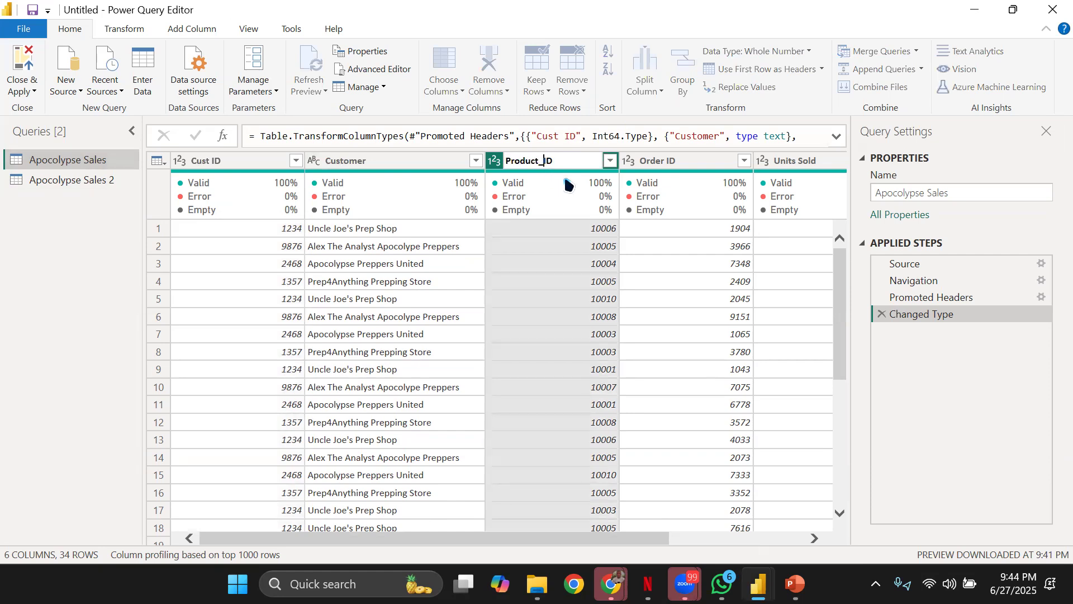
{"action": "key", "text": "Return"}
{"action": "left_click_drag", "start_coordinate": [566, 162], "coordinate": [785, 193]}
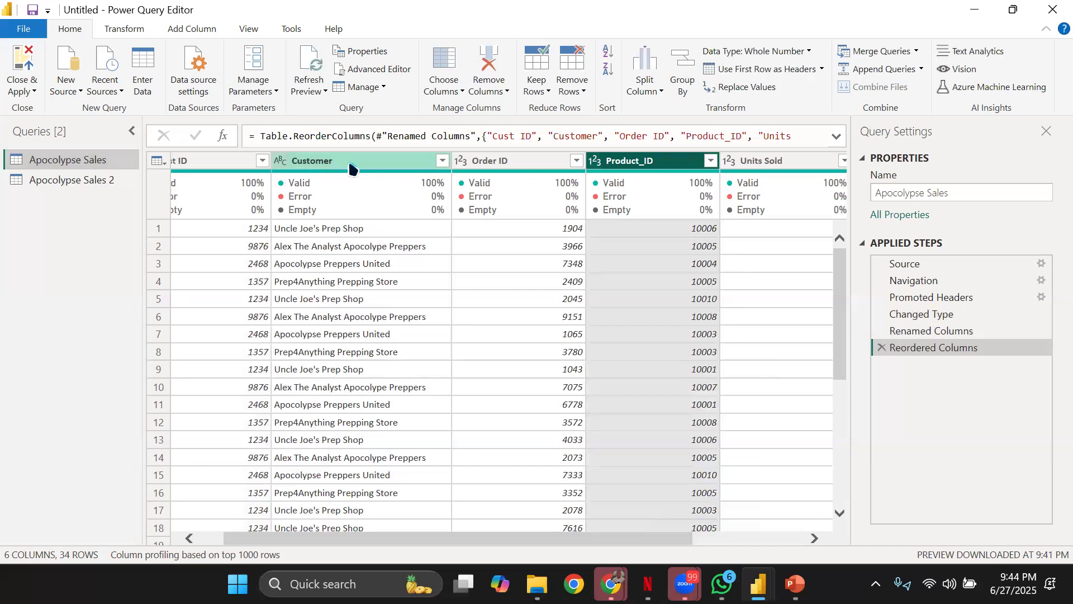
Step: In the Apocolypse Sales query, change the Order ID column's data type to Decimal Number and move the Customer column before Cust ID
{"action": "left_click", "coordinate": [482, 162]}
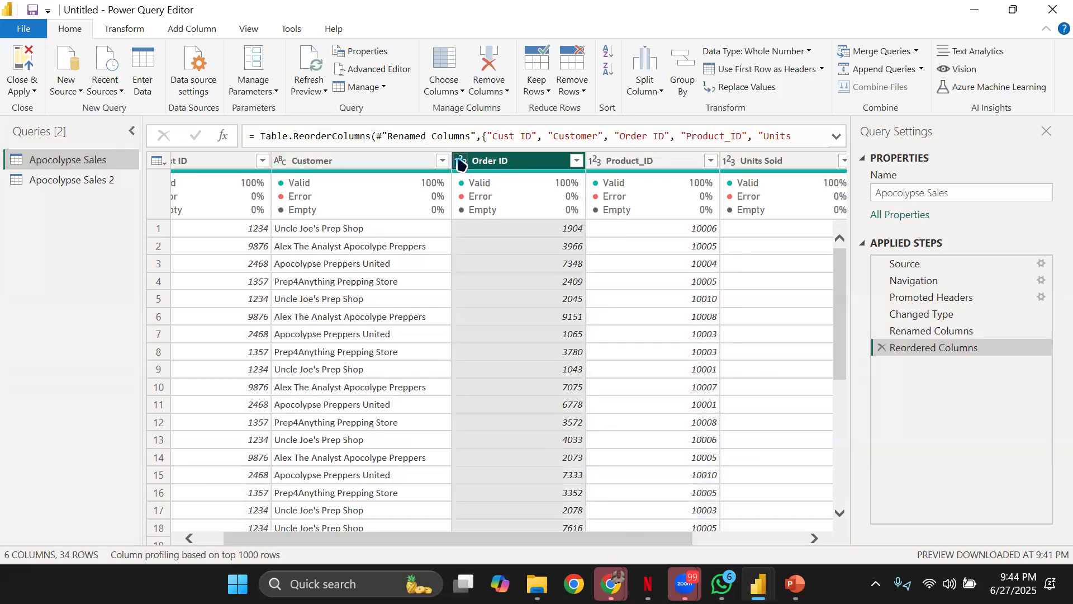
{"action": "left_click", "coordinate": [459, 162]}
{"action": "left_click", "coordinate": [480, 178]}
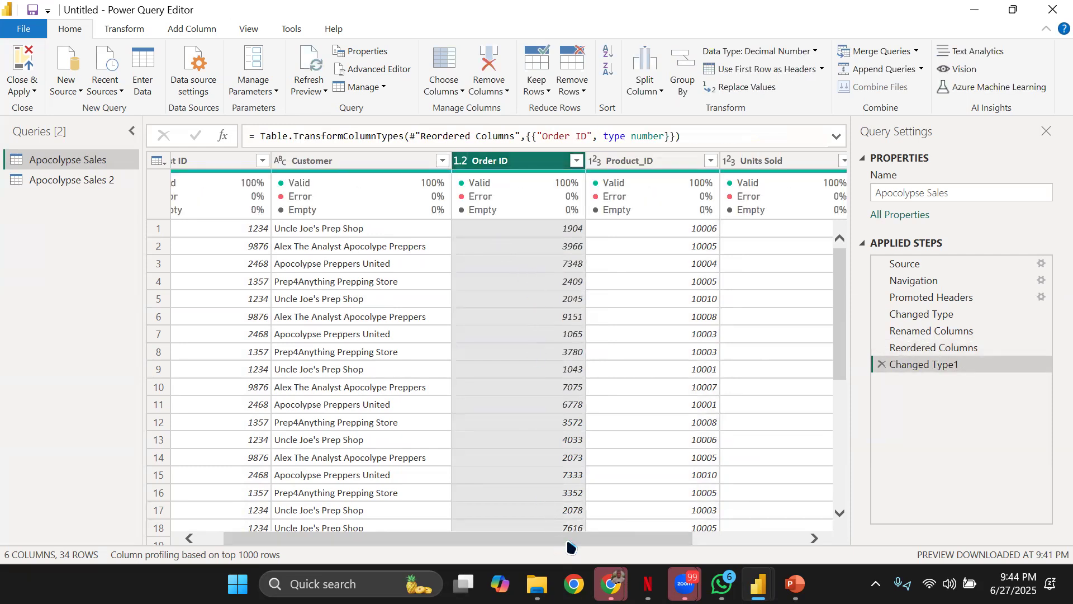
{"action": "left_click_drag", "start_coordinate": [569, 546], "coordinate": [410, 538]}
{"action": "left_click_drag", "start_coordinate": [352, 161], "coordinate": [231, 170]}
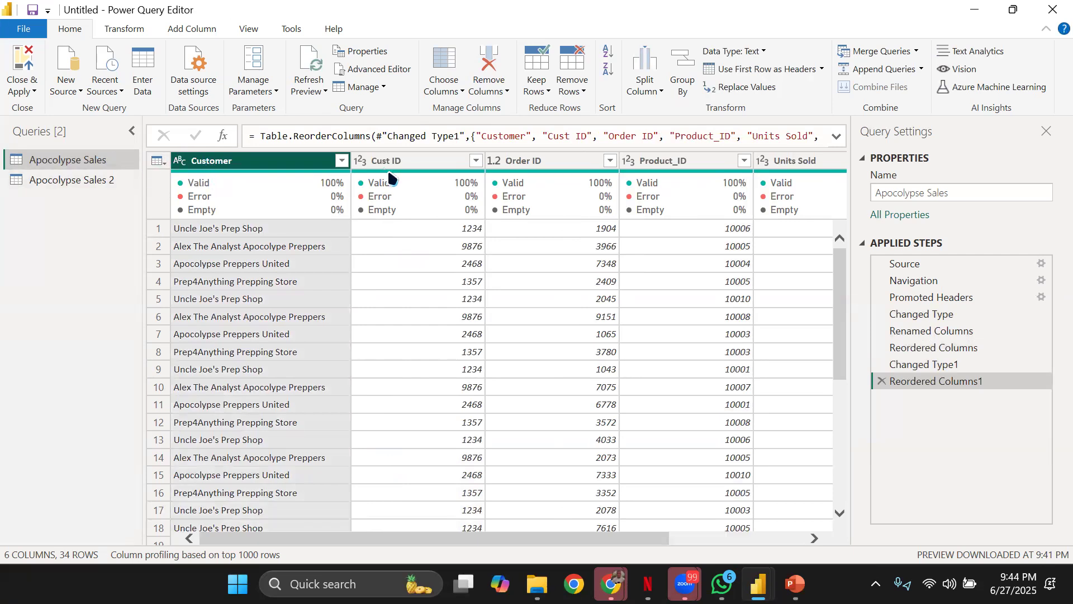
Step: Compare the column order, names and data types of Apocolypse Sales with those of Apocolypse Sales 2
{"action": "left_click", "coordinate": [401, 164]}
{"action": "left_click", "coordinate": [524, 162]}
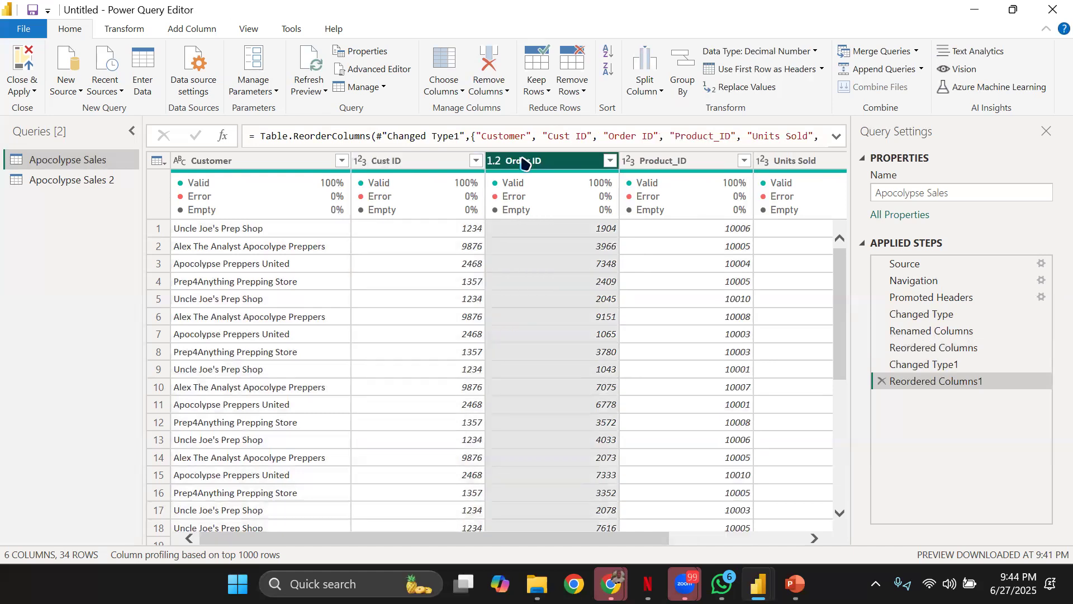
{"action": "mouse_move", "coordinate": [495, 175]}
{"action": "left_click_drag", "start_coordinate": [591, 538], "coordinate": [678, 539]}
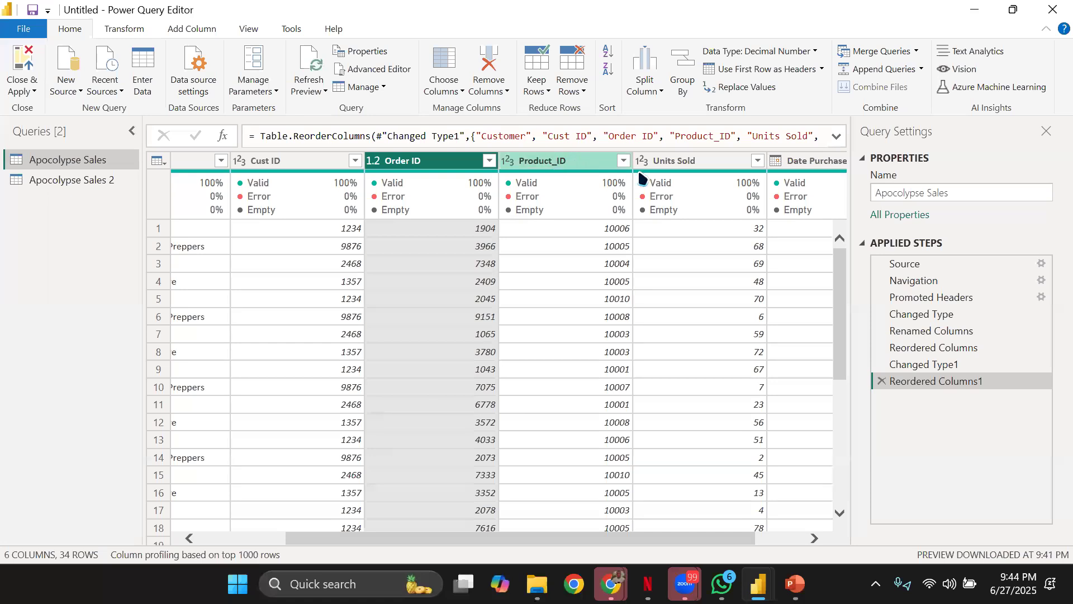
{"action": "left_click", "coordinate": [672, 166]}
{"action": "left_click", "coordinate": [784, 167]}
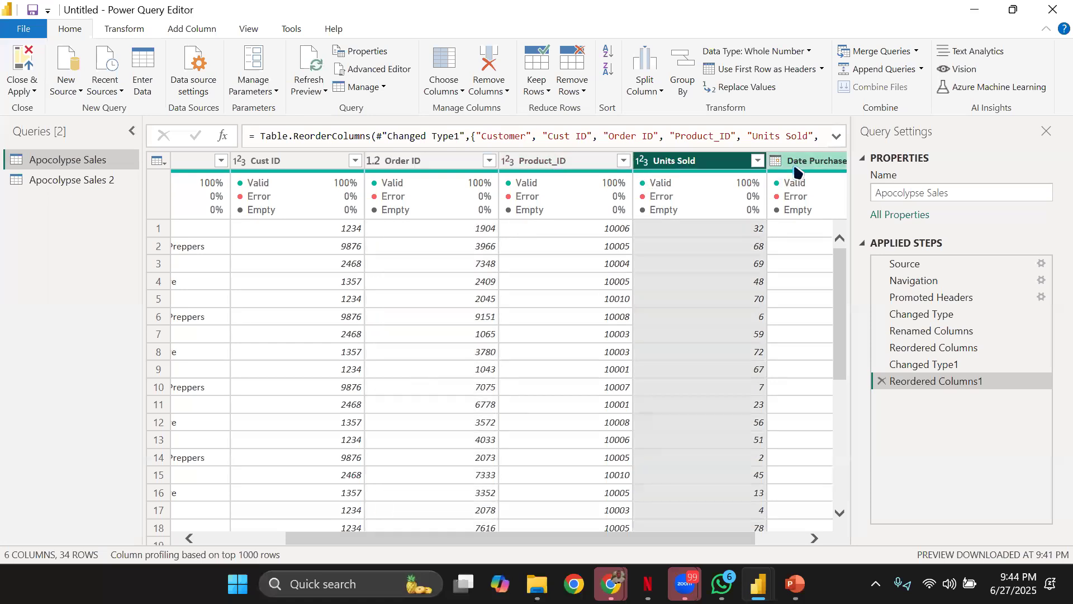
{"action": "left_click", "coordinate": [58, 181]}
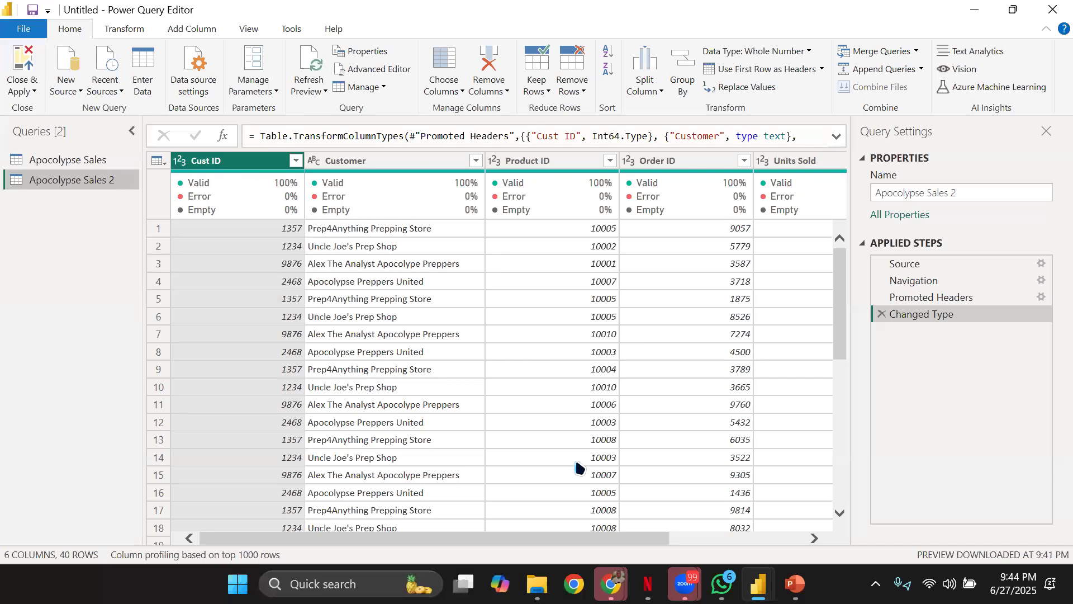
{"action": "left_click_drag", "start_coordinate": [487, 539], "coordinate": [450, 526]}
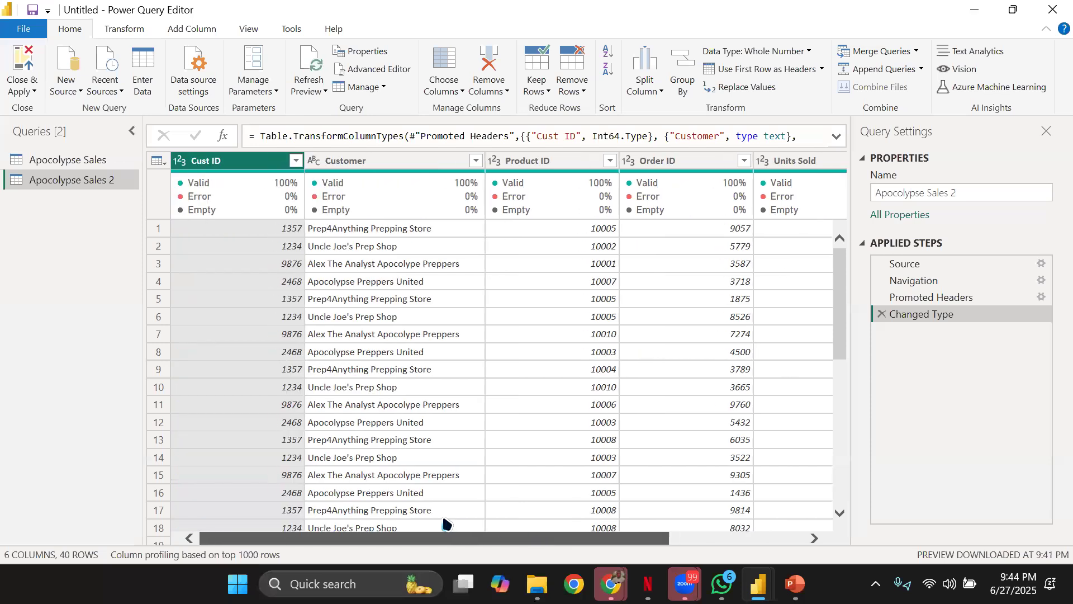
Step: In the Apocolypse Sales query, rename the Cust ID column to Cust Id
{"action": "left_click", "coordinate": [70, 162]}
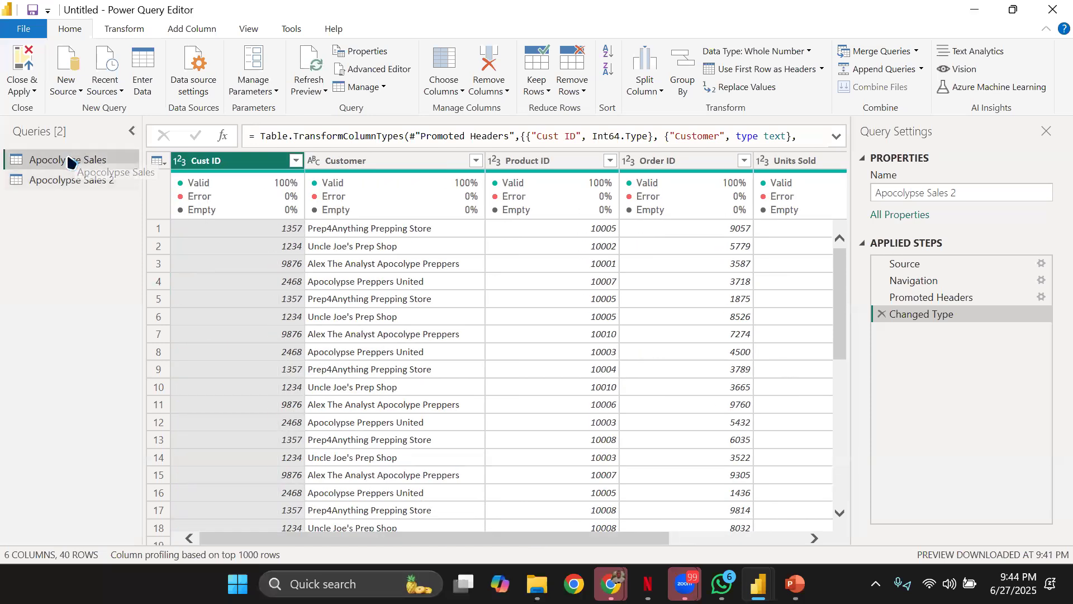
{"action": "left_click", "coordinate": [412, 161]}
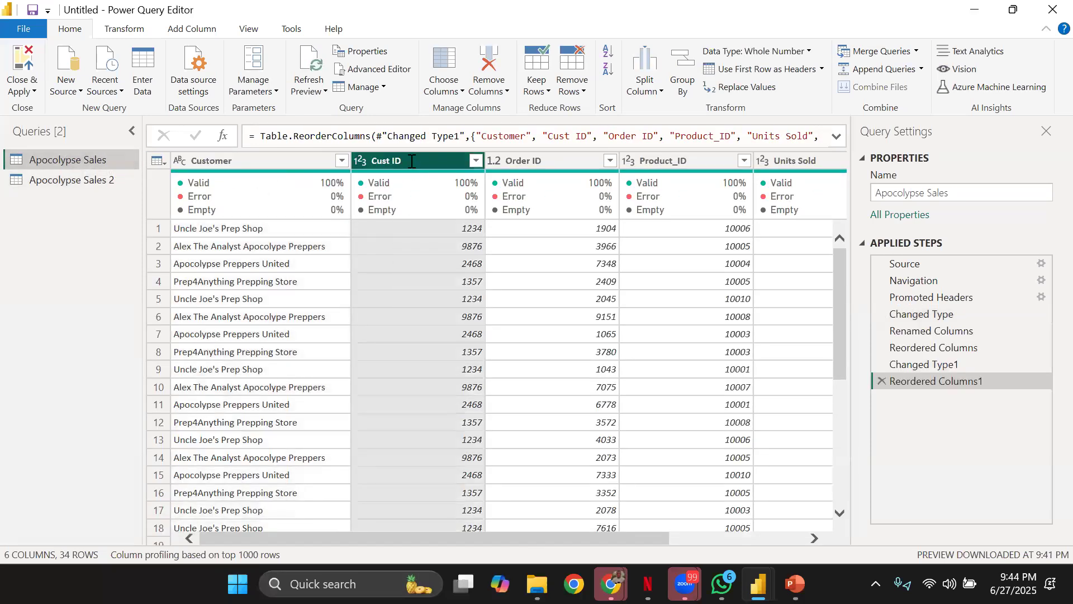
{"action": "double_click", "coordinate": [411, 161]}
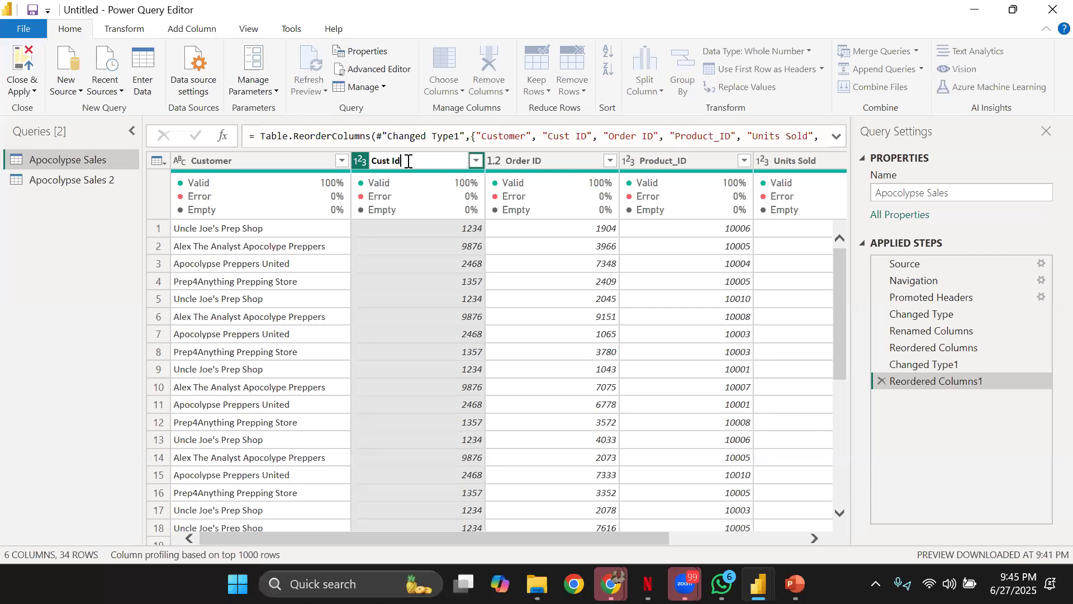
{"action": "key", "text": "Return"}
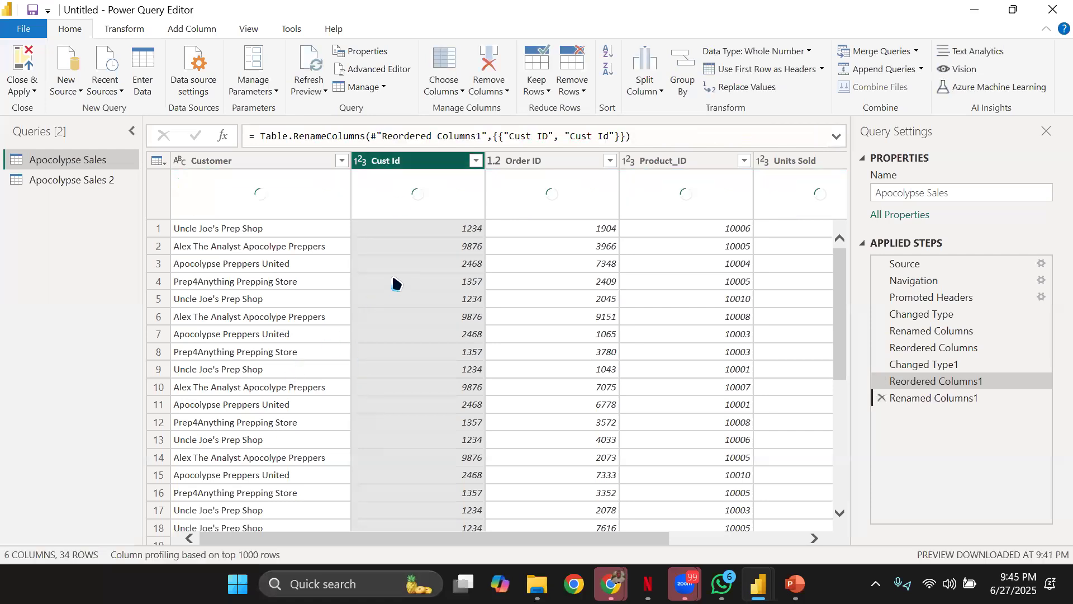
{"action": "left_click", "coordinate": [207, 163]}
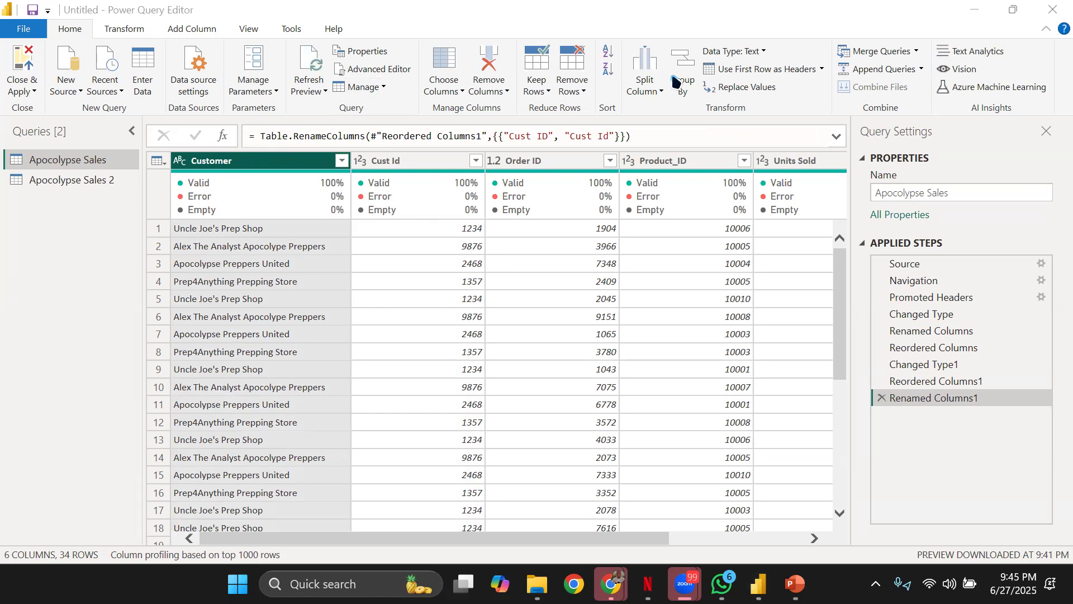
Step: Append the Apocolypse Sales 2 table to the Apocolypse Sales query using the two-table option
{"action": "left_click", "coordinate": [883, 69]}
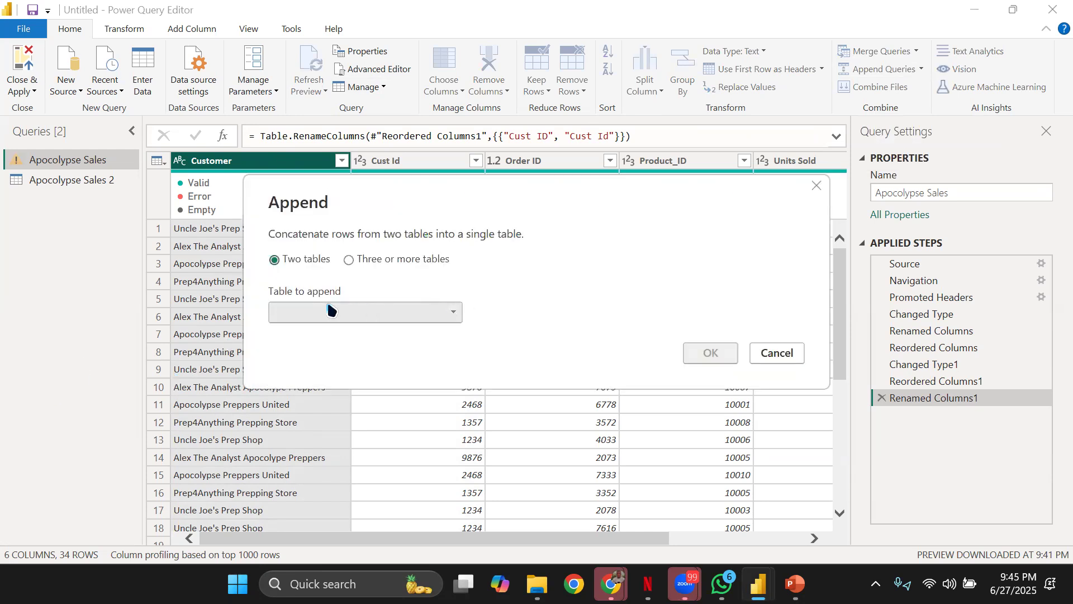
{"action": "left_click", "coordinate": [349, 260]}
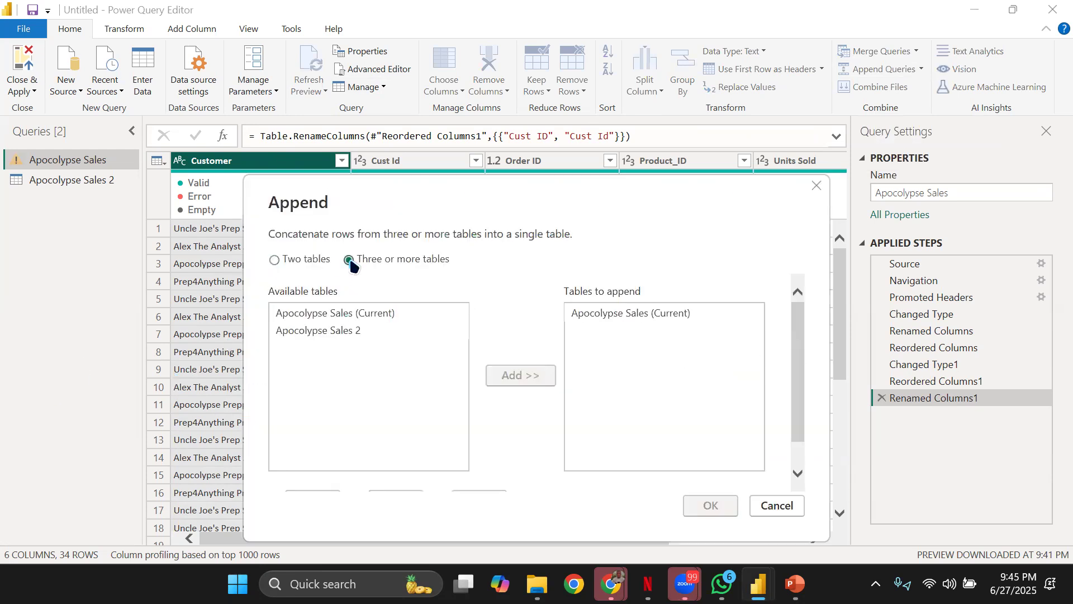
{"action": "left_click", "coordinate": [287, 264]}
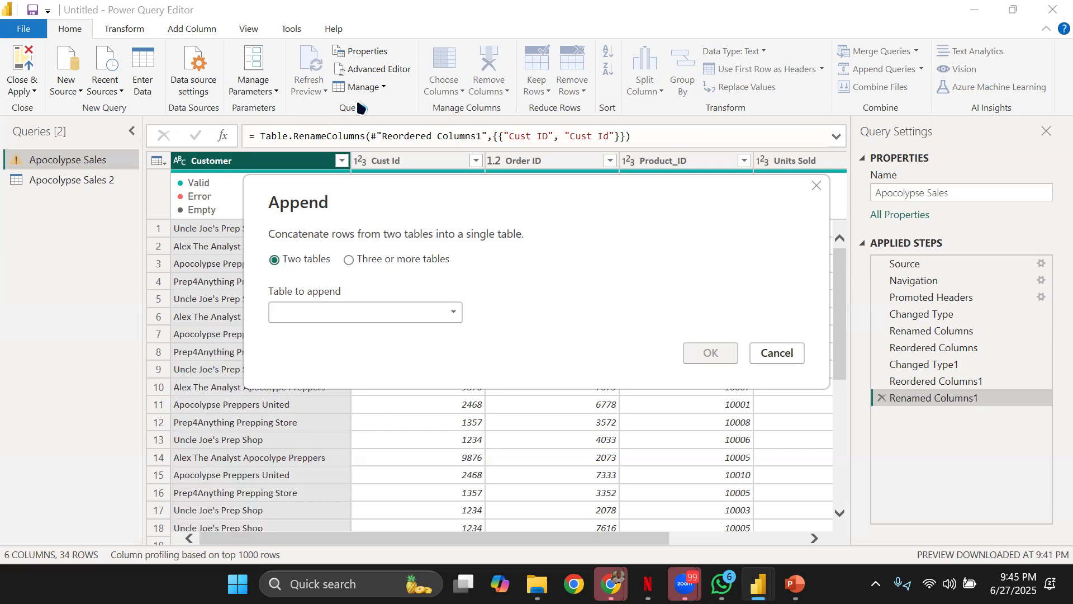
{"action": "left_click", "coordinate": [413, 261]}
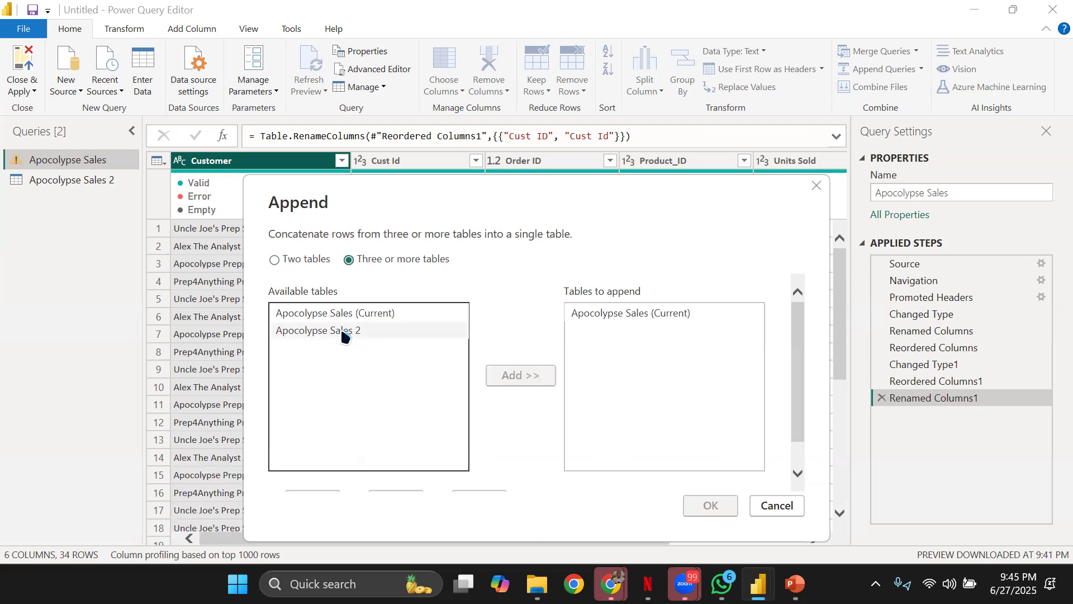
{"action": "left_click", "coordinate": [288, 269]}
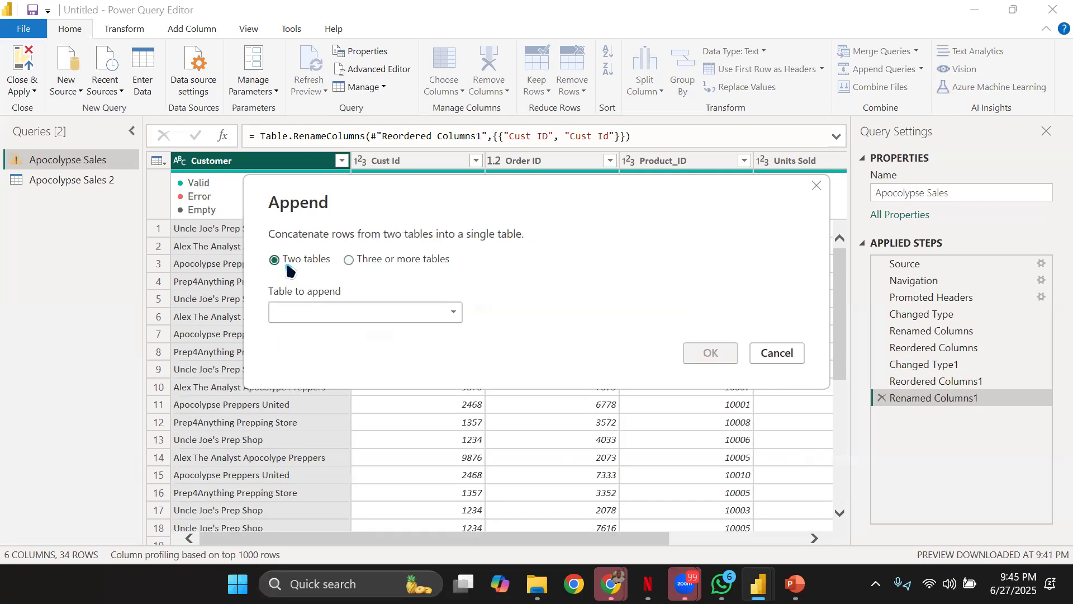
{"action": "left_click", "coordinate": [330, 309]}
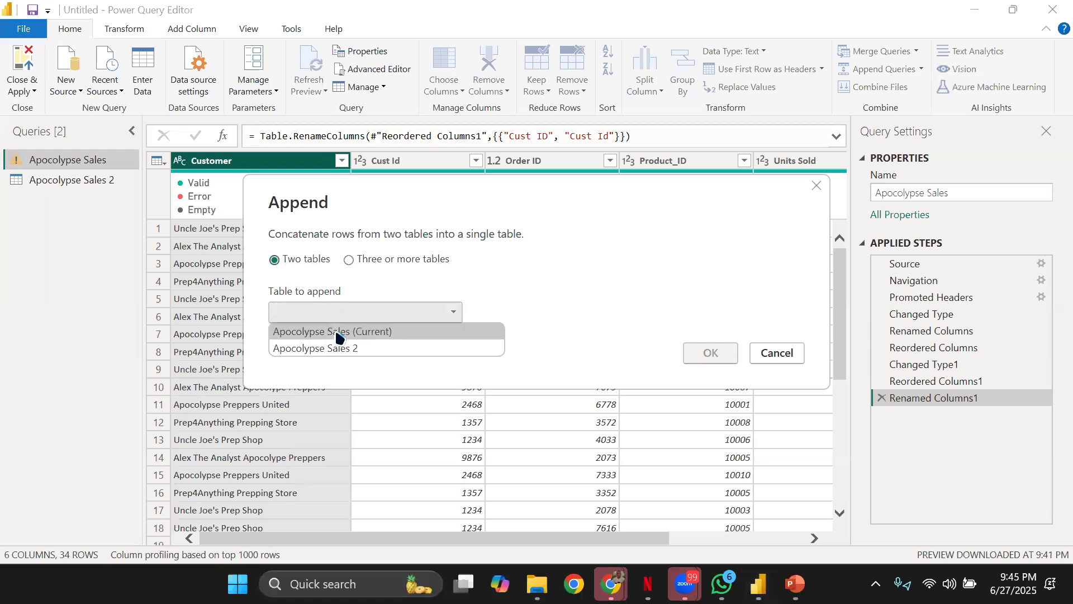
{"action": "left_click", "coordinate": [339, 350]}
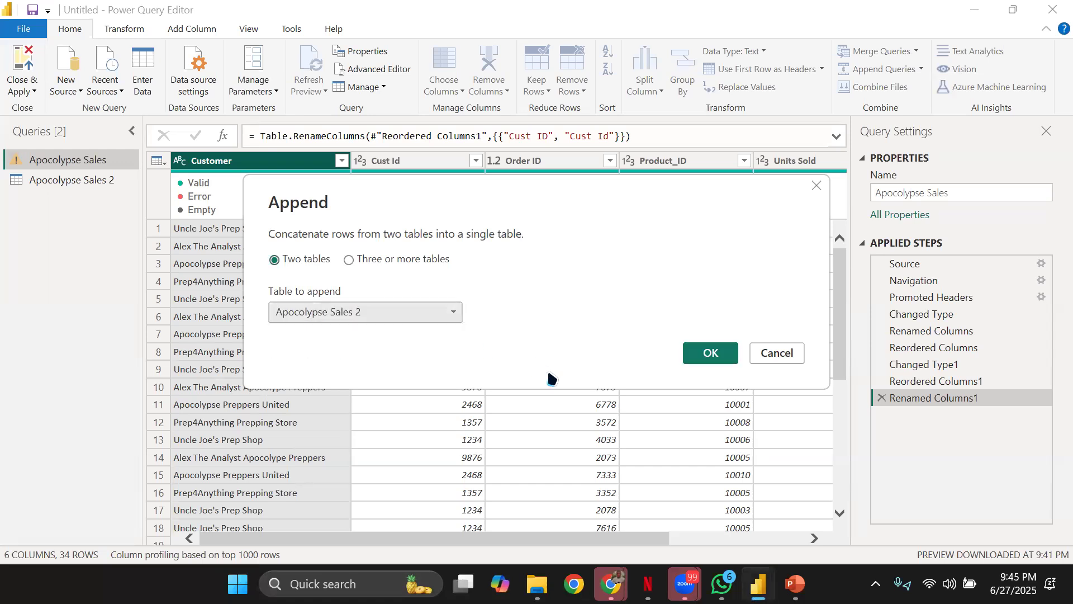
{"action": "left_click", "coordinate": [692, 364]}
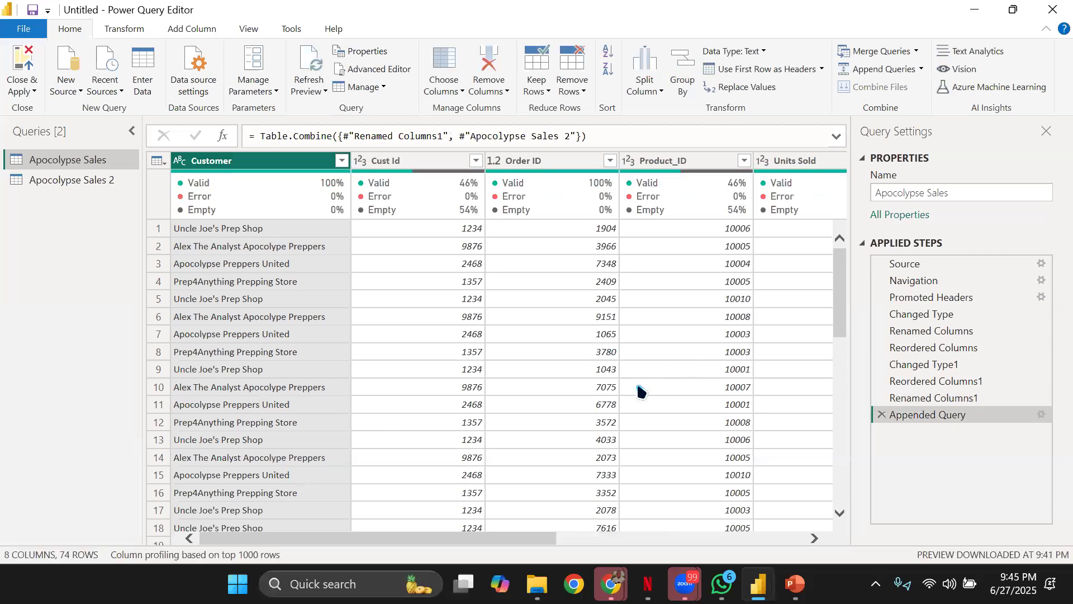
Step: Review the appended rows in Apocolypse Sales and check its Customer and Cust Id columns against Apocolypse Sales 2
{"action": "scroll", "coordinate": [259, 306], "scroll_direction": "down", "scroll_amount": 18}
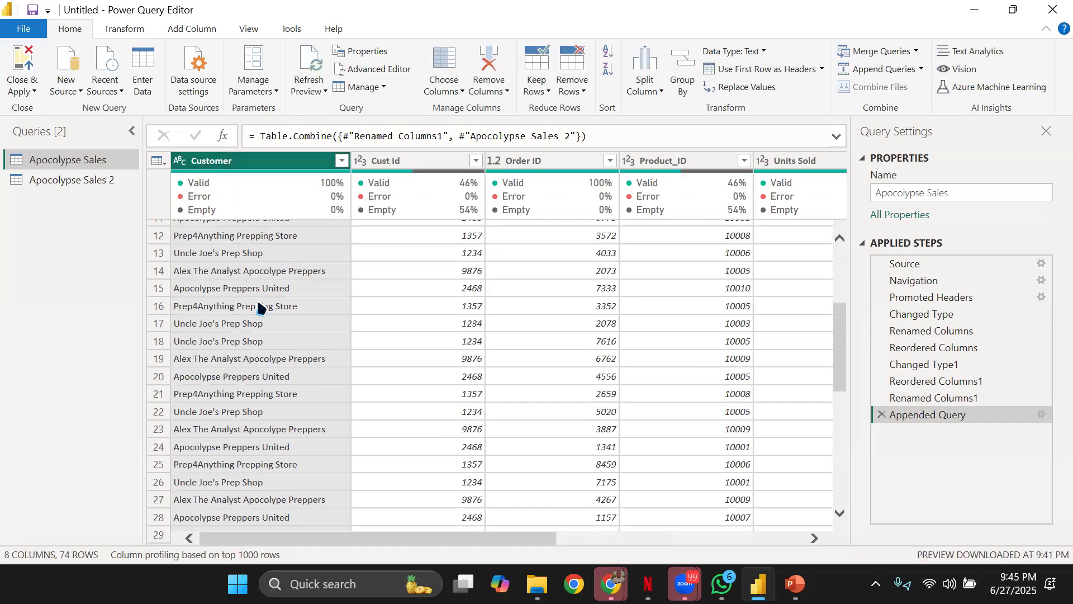
{"action": "scroll", "coordinate": [248, 358], "scroll_direction": "up", "scroll_amount": 18}
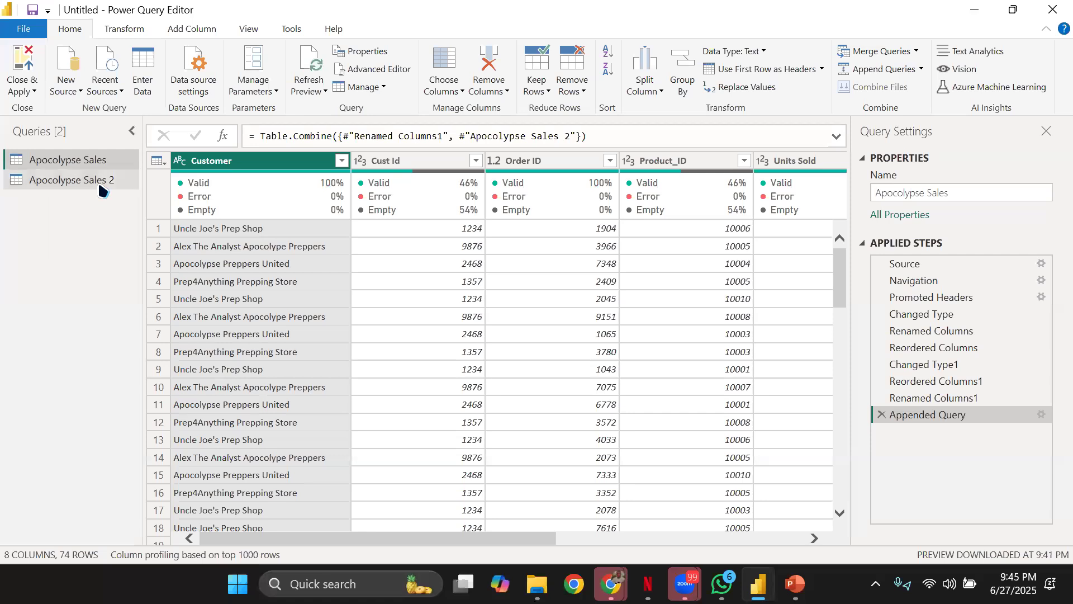
{"action": "left_click", "coordinate": [99, 182]}
{"action": "left_click", "coordinate": [408, 162]}
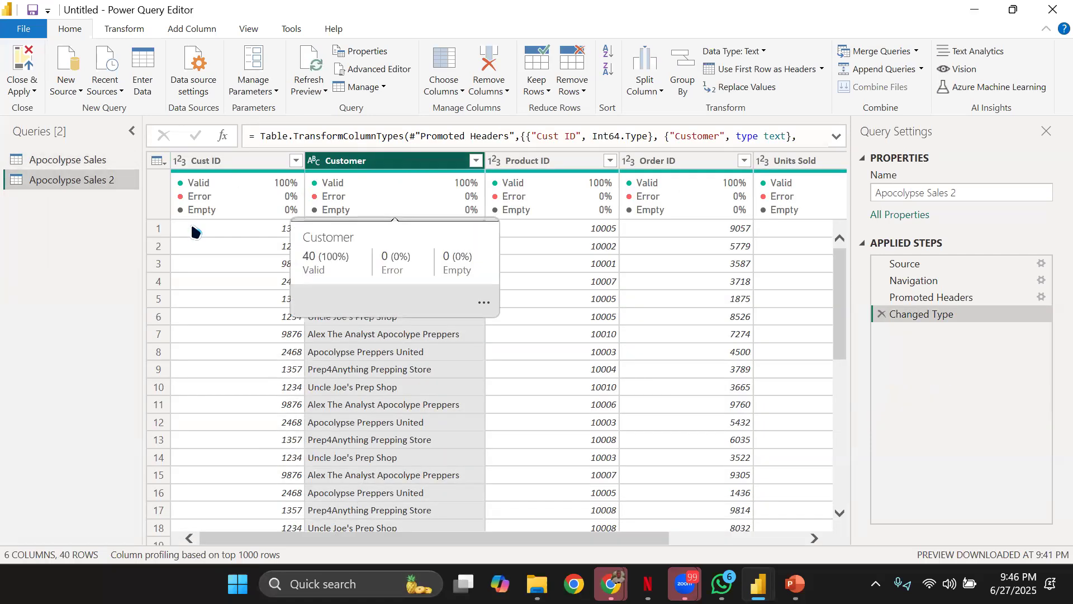
{"action": "left_click", "coordinate": [100, 160]}
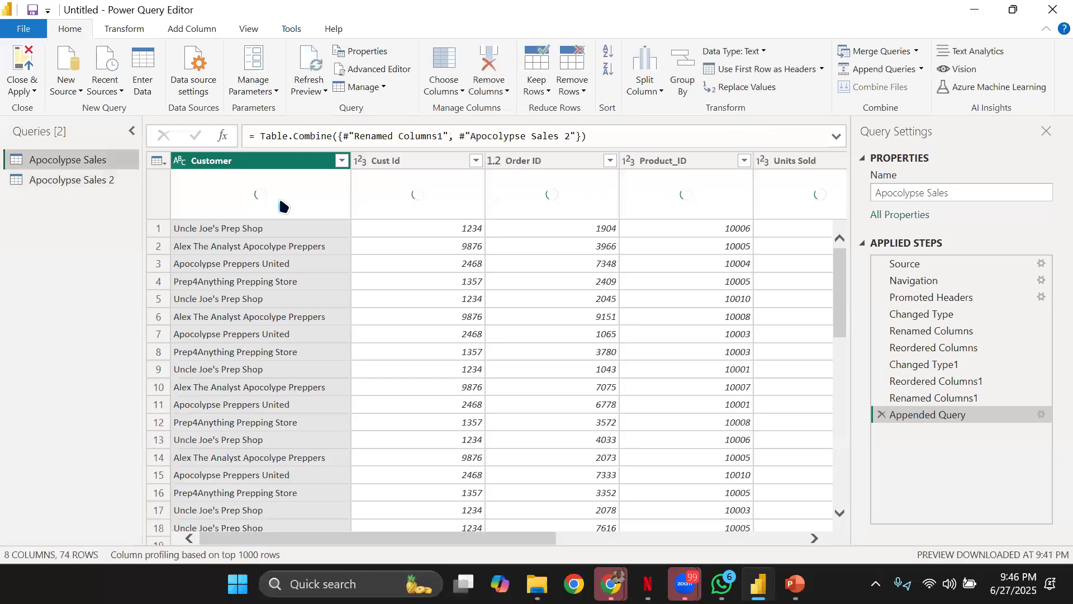
{"action": "mouse_move", "coordinate": [326, 187]}
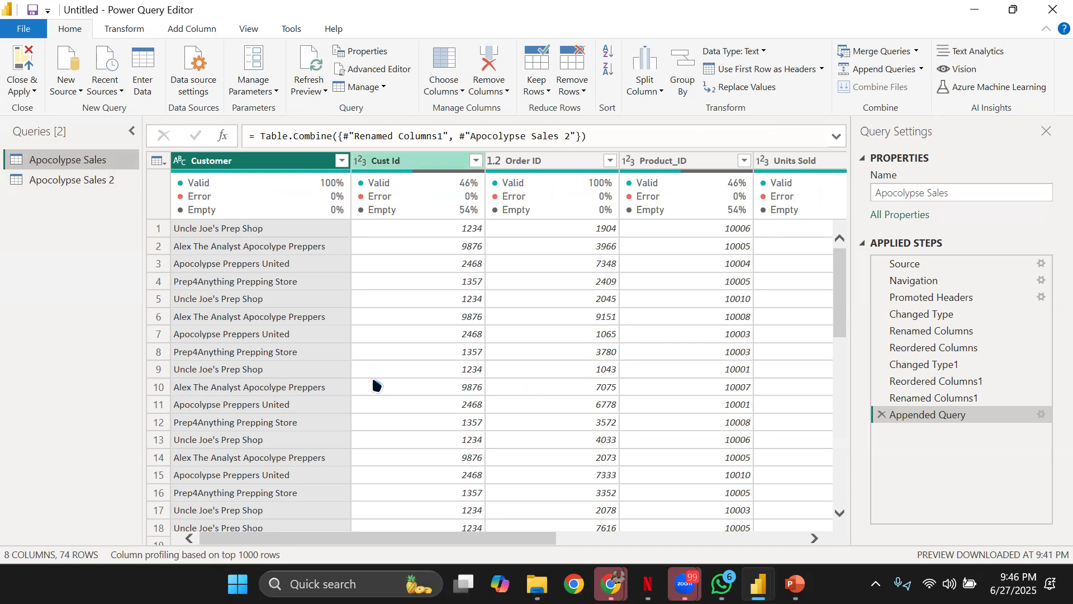
{"action": "left_click", "coordinate": [404, 161]}
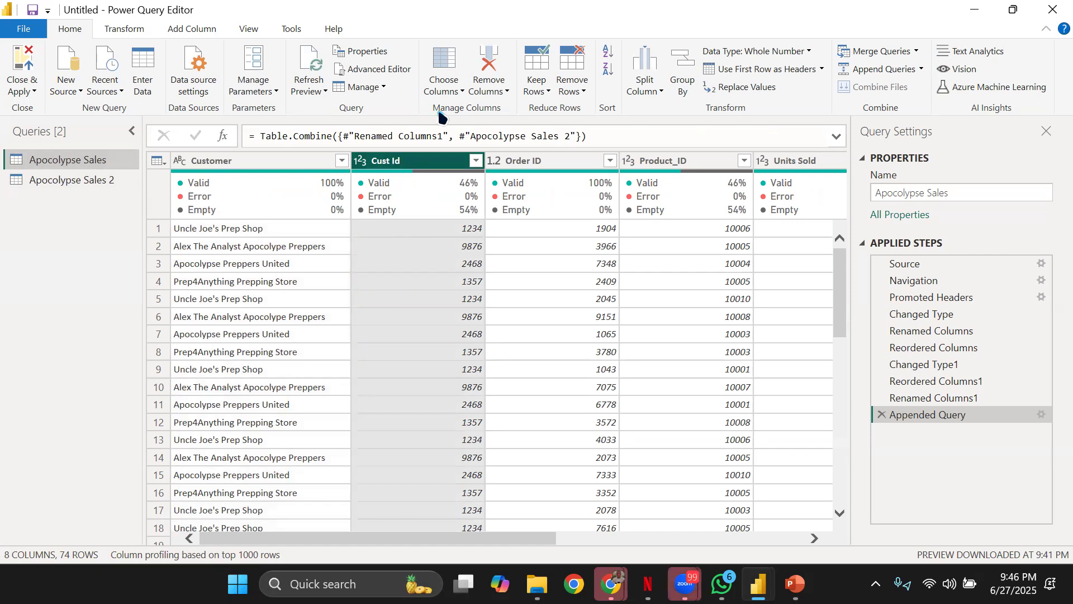
Step: Compare the spelling of the customer ID and product ID column headers between Apocolypse Sales 2 and the appended Apocolypse Sales query
{"action": "left_click", "coordinate": [71, 180]}
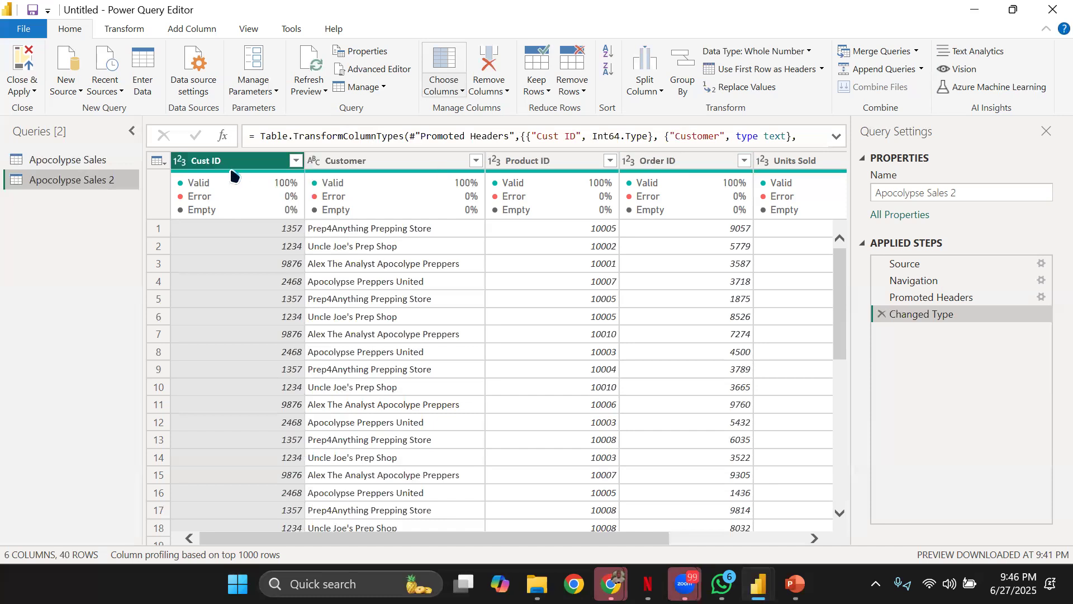
{"action": "left_click", "coordinate": [122, 3]}
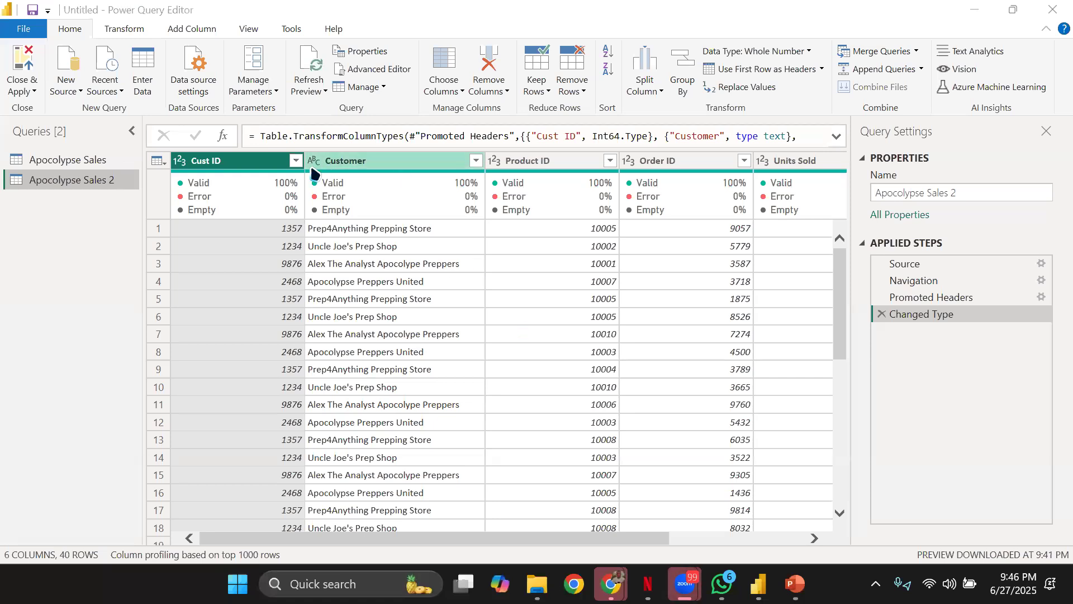
{"action": "left_click", "coordinate": [56, 160]}
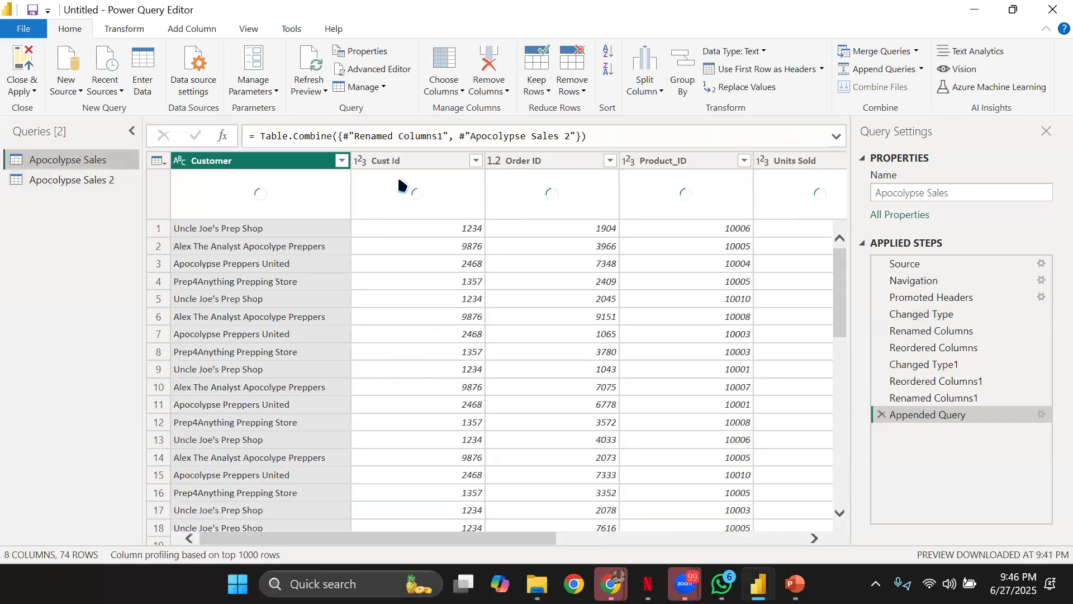
{"action": "left_click", "coordinate": [401, 163]}
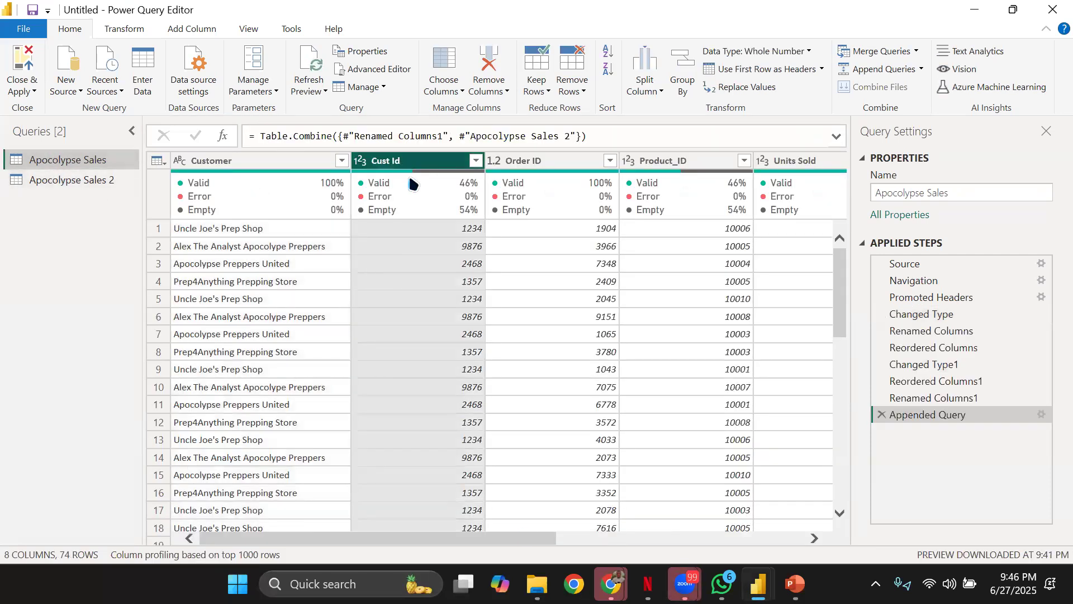
{"action": "left_click_drag", "start_coordinate": [528, 542], "coordinate": [602, 543]}
{"action": "left_click", "coordinate": [566, 166]}
{"action": "left_click", "coordinate": [30, 185]}
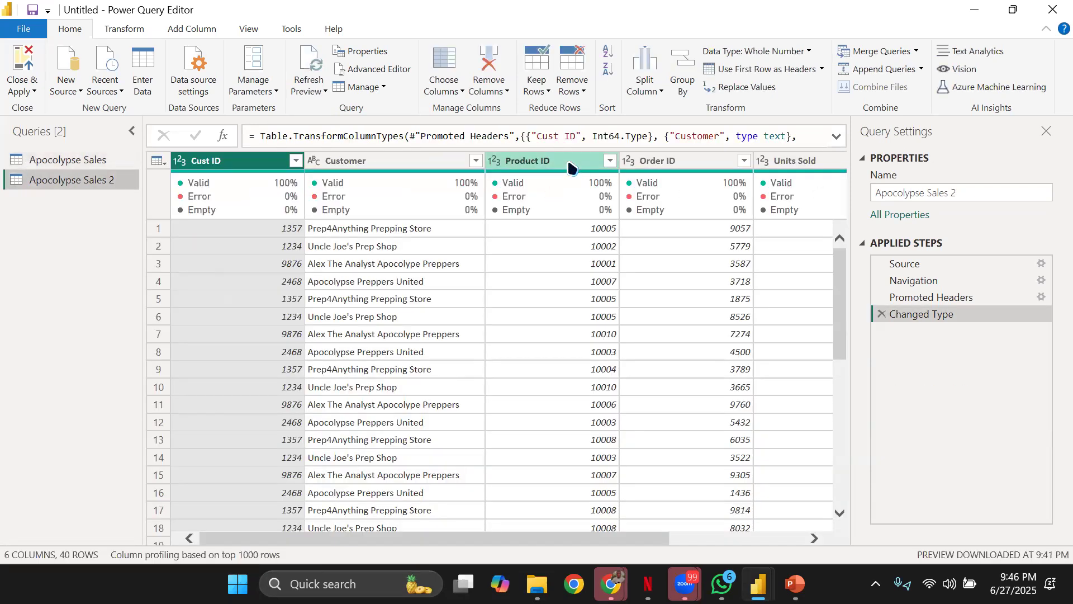
{"action": "left_click", "coordinate": [182, 162]}
Step: Examine the last rows of the appended Apocolypse Sales query across all columns, including the trailing Cust ID and Product ID columns
{"action": "left_click", "coordinate": [106, 163]}
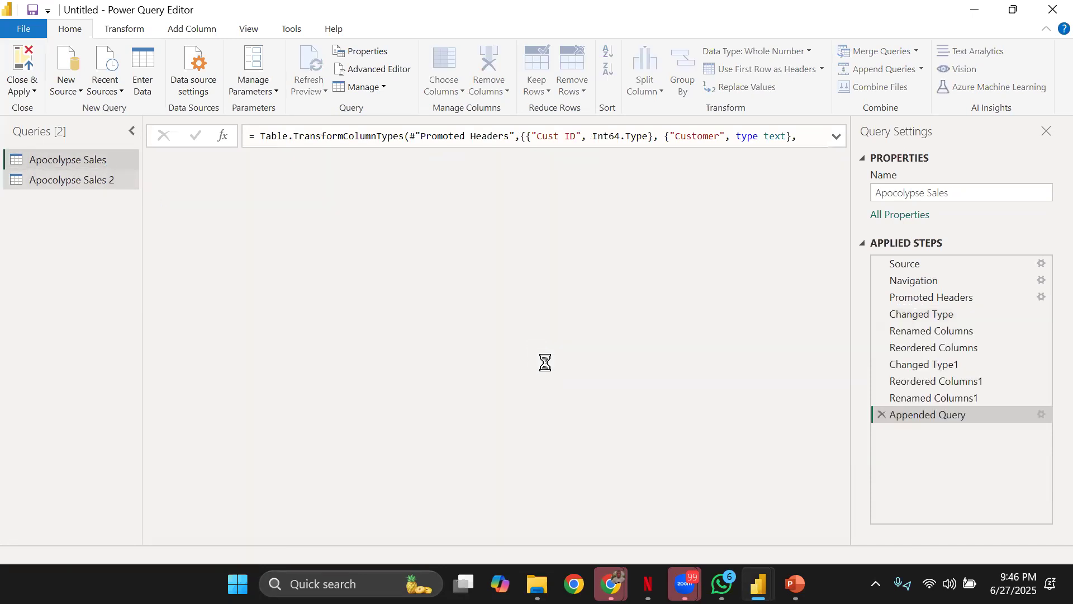
{"action": "scroll", "coordinate": [548, 362], "scroll_direction": "down", "scroll_amount": 10}
{"action": "scroll", "coordinate": [562, 379], "scroll_direction": "down", "scroll_amount": 8}
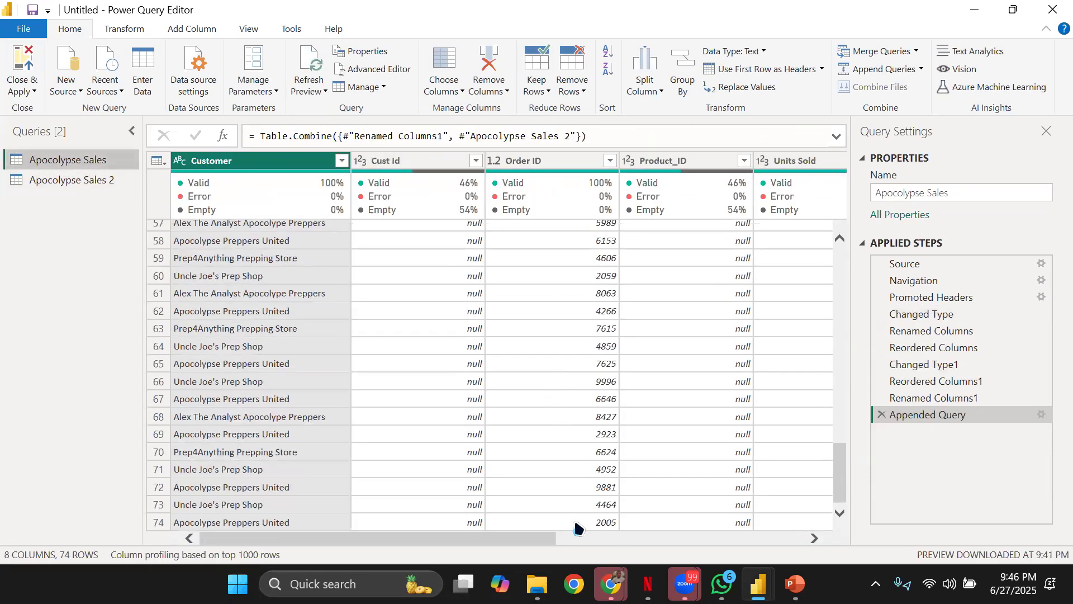
{"action": "left_click_drag", "start_coordinate": [543, 539], "coordinate": [504, 559]}
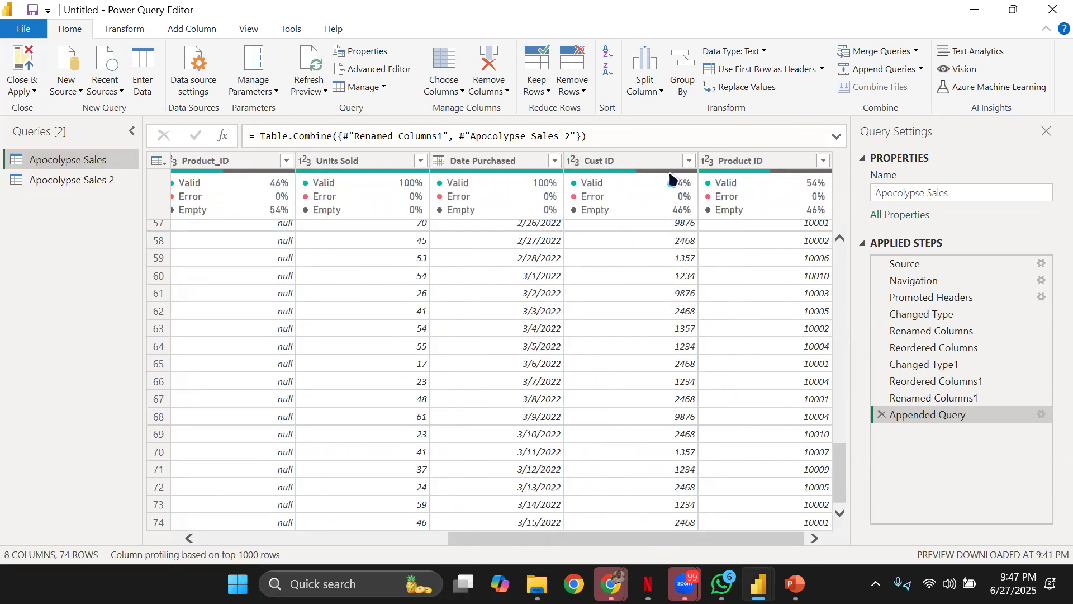
Step: Delete the Apocolypse Sales query's applied steps from Appended Query back to Renamed Columns, keeping Changed Type as the last step
{"action": "left_click", "coordinate": [881, 415]}
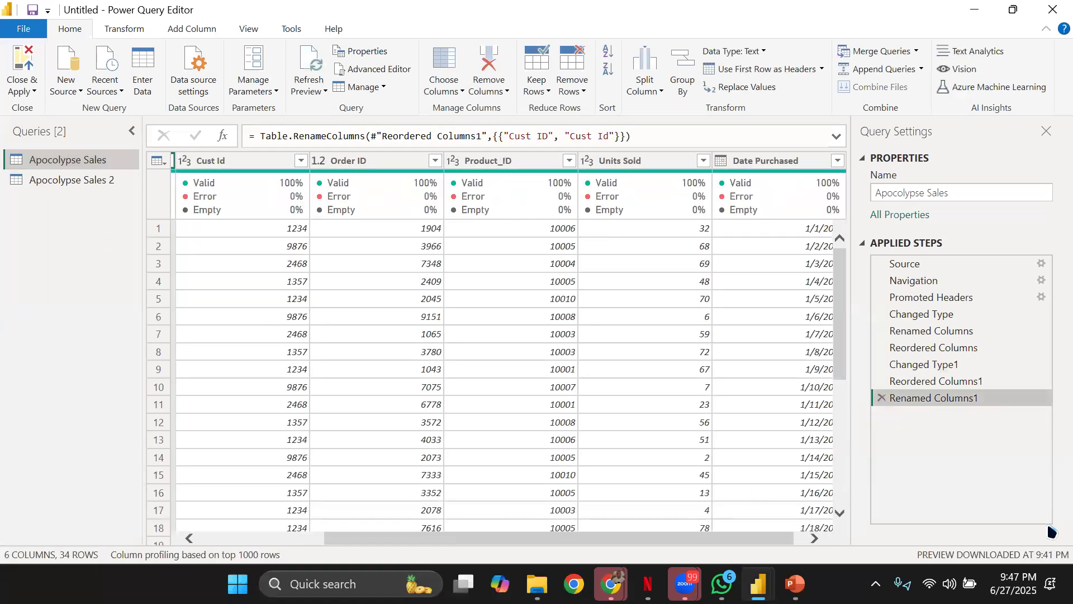
{"action": "left_click", "coordinate": [881, 398]}
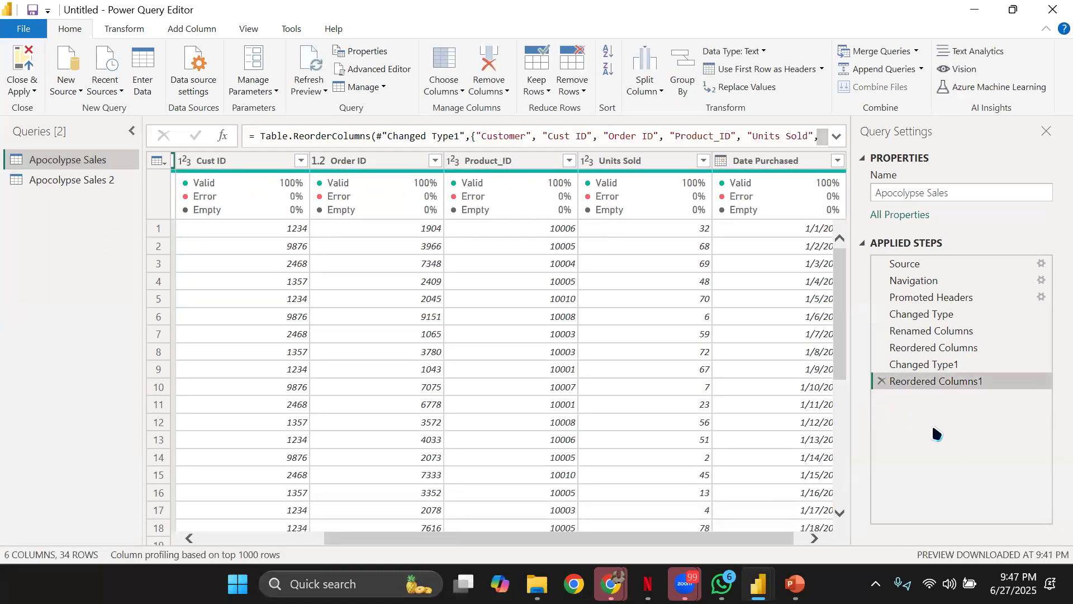
{"action": "left_click", "coordinate": [883, 381]}
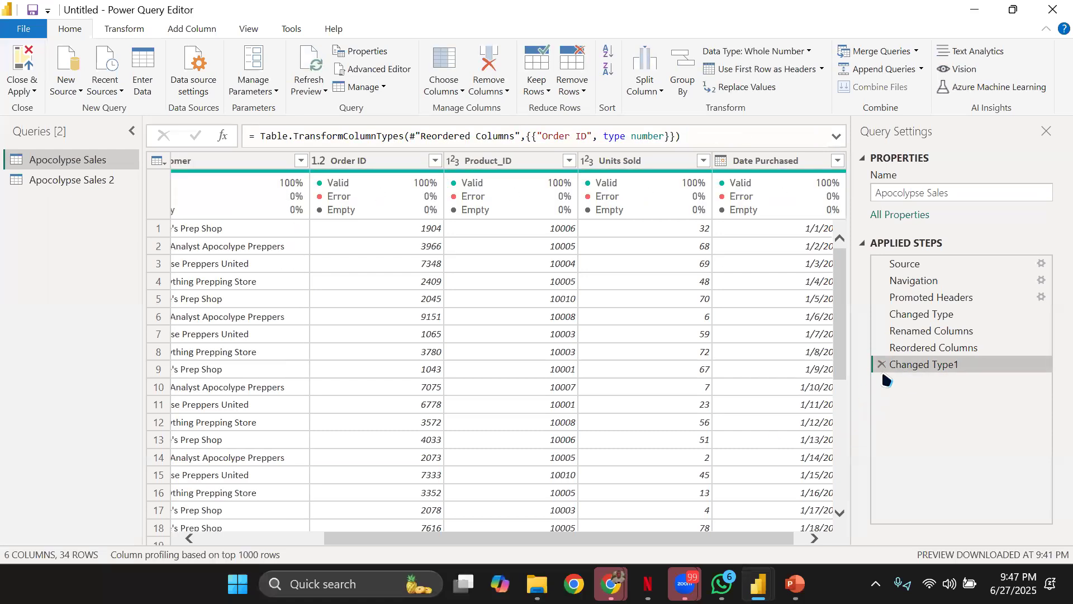
{"action": "left_click", "coordinate": [882, 364]}
{"action": "left_click", "coordinate": [882, 348]}
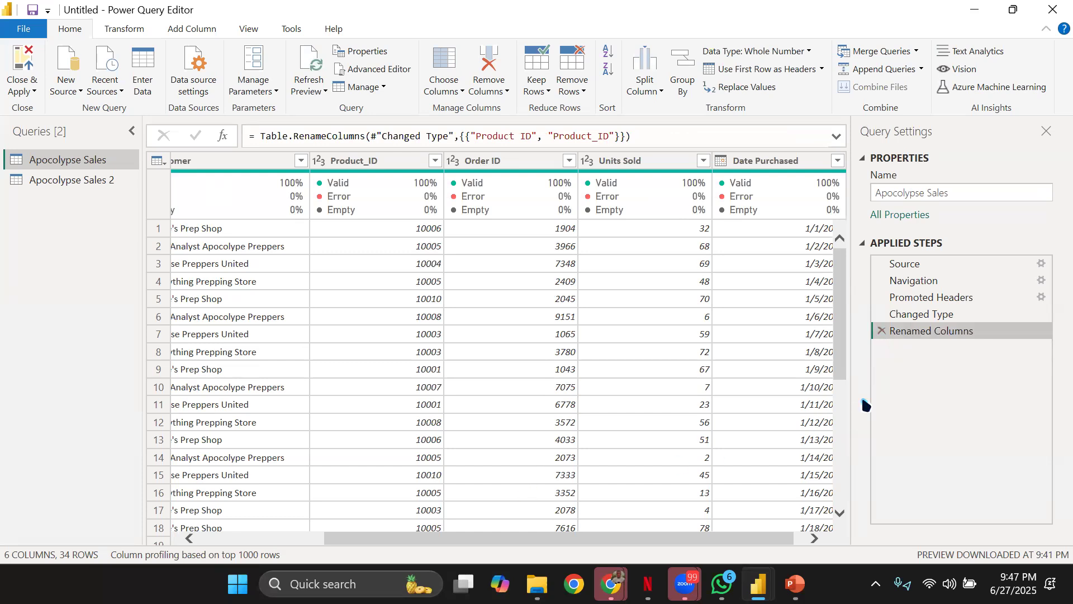
{"action": "left_click", "coordinate": [883, 331]}
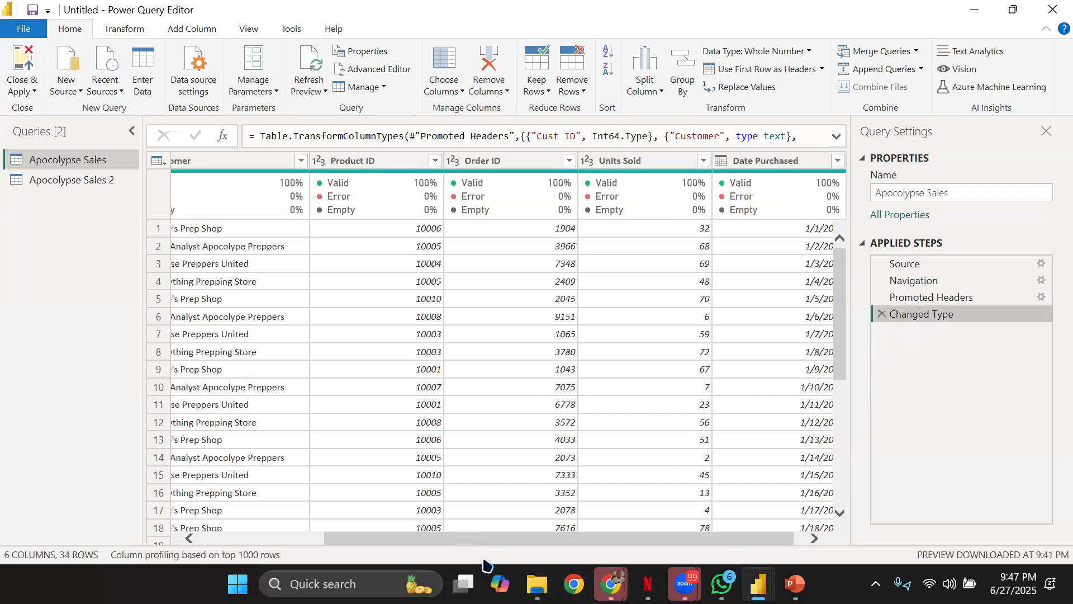
Step: Check the columns of both sales queries, and append Apocolypse Sales 2 to Apocolypse Sales as a two-table append
{"action": "scroll", "coordinate": [513, 551], "scroll_direction": "right", "scroll_amount": 1}
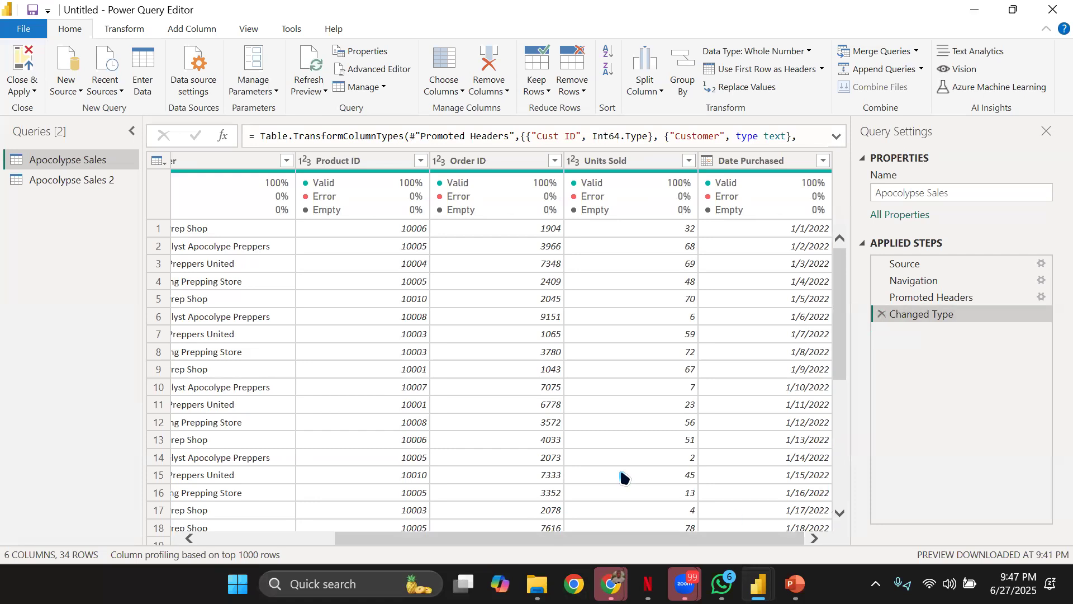
{"action": "left_click", "coordinate": [53, 188]}
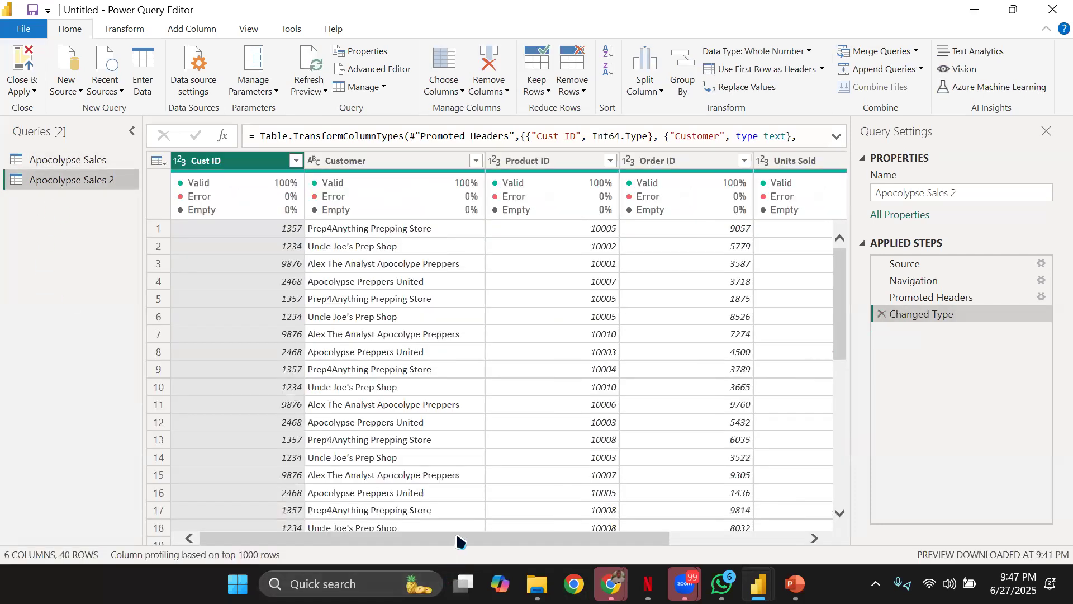
{"action": "scroll", "coordinate": [615, 534], "scroll_direction": "down", "scroll_amount": 1}
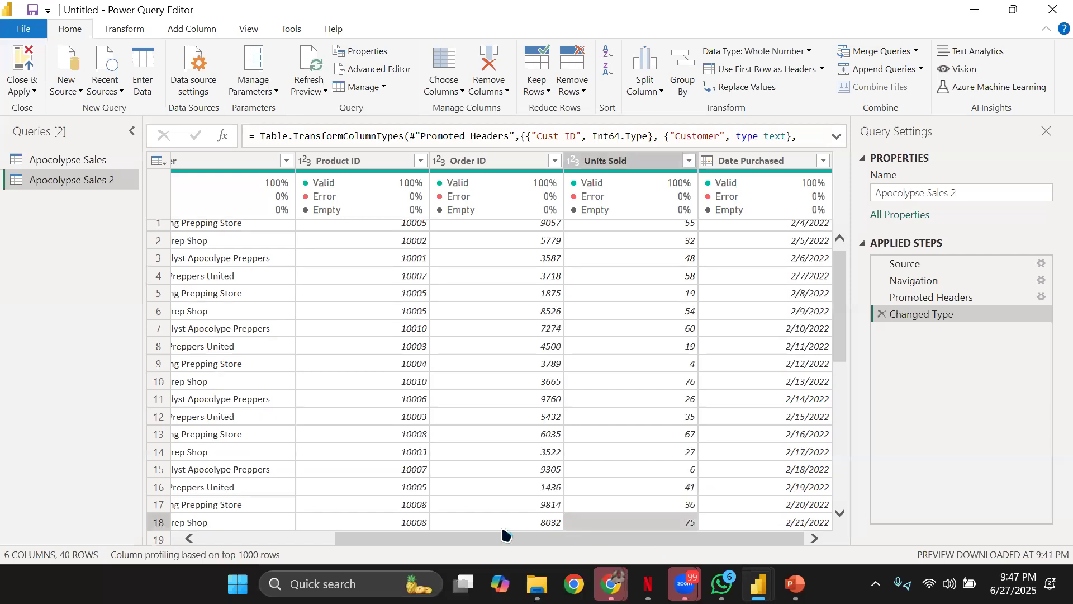
{"action": "left_click", "coordinate": [51, 166]}
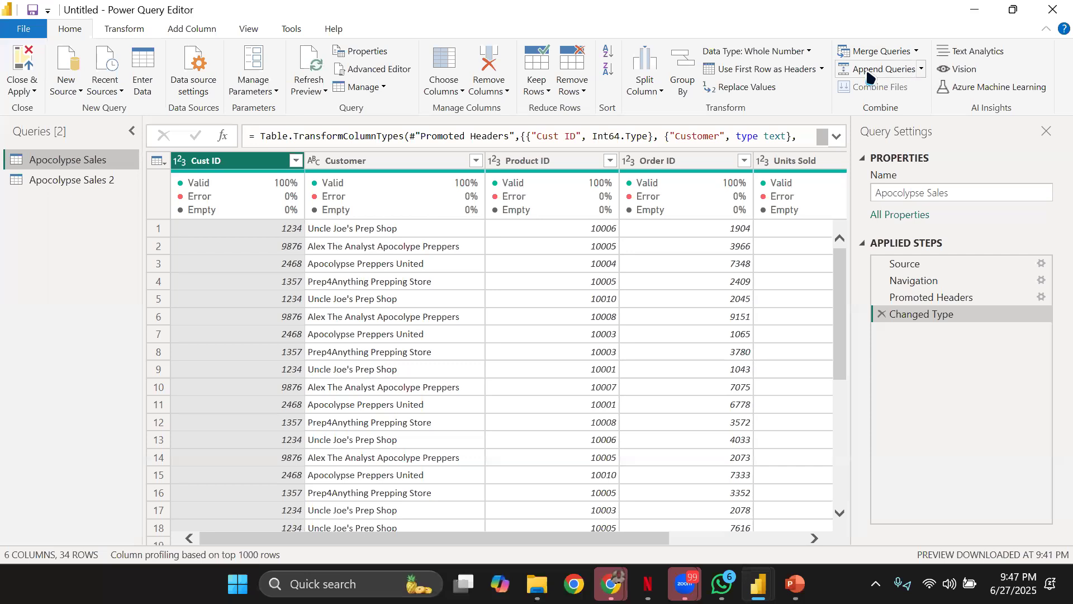
{"action": "left_click", "coordinate": [912, 70]}
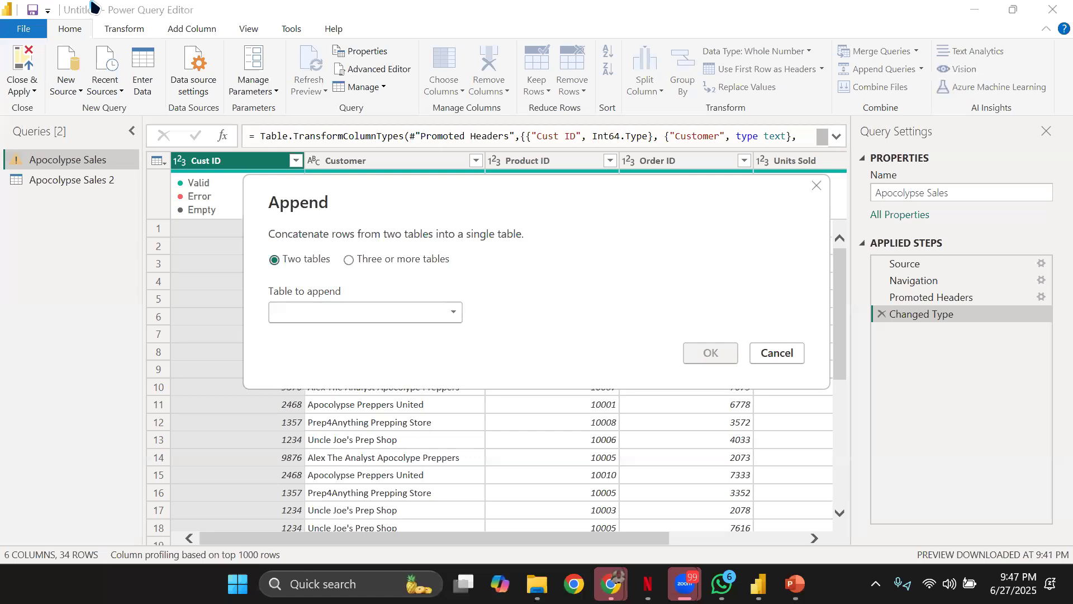
{"action": "left_click", "coordinate": [317, 309]}
{"action": "left_click", "coordinate": [335, 348]}
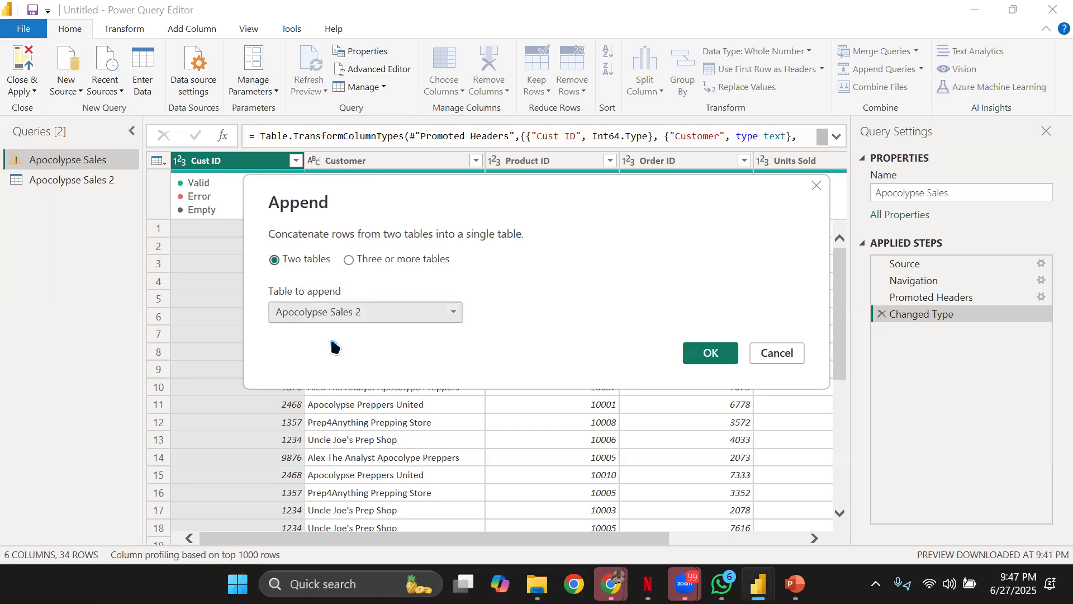
{"action": "left_click", "coordinate": [709, 353]}
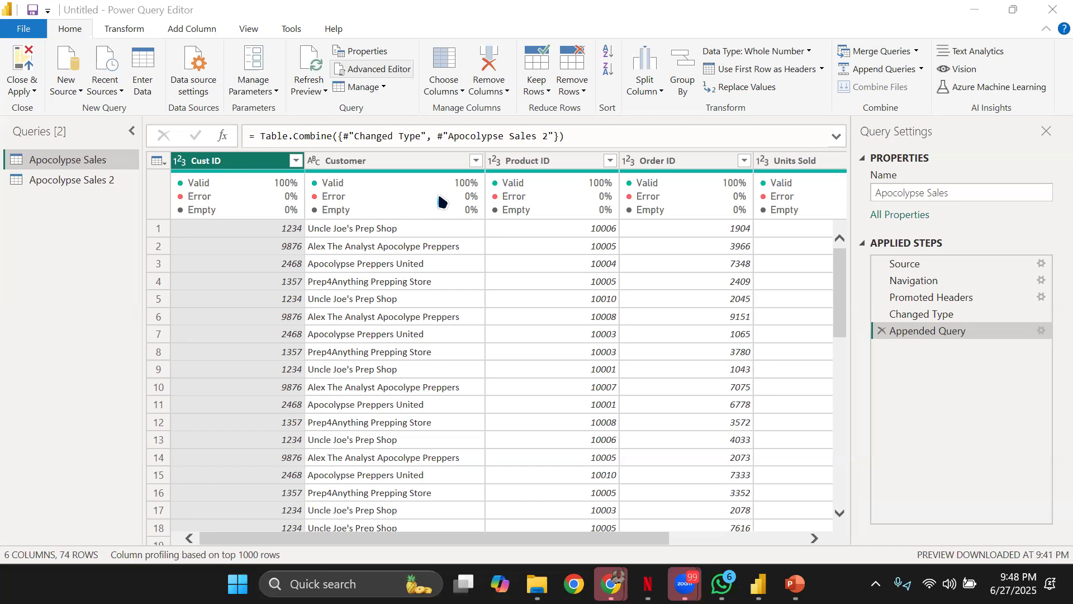
Step: Review all columns of the appended Apocolypse Sales query, including their column quality, and compare it with Apocolypse Sales 2
{"action": "left_click_drag", "start_coordinate": [352, 542], "coordinate": [201, 548]}
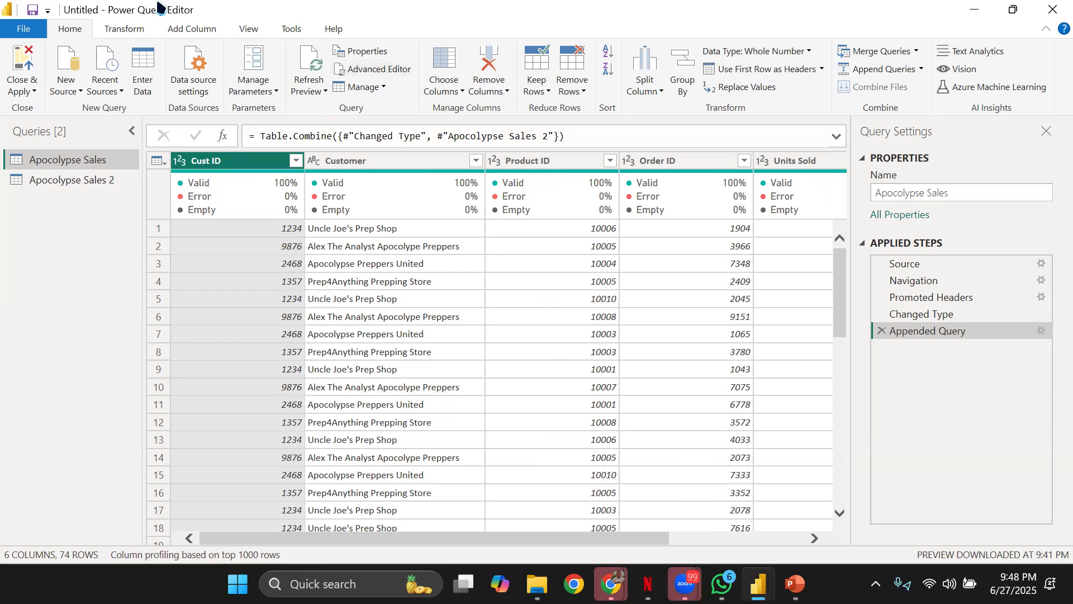
{"action": "left_click", "coordinate": [195, 70]}
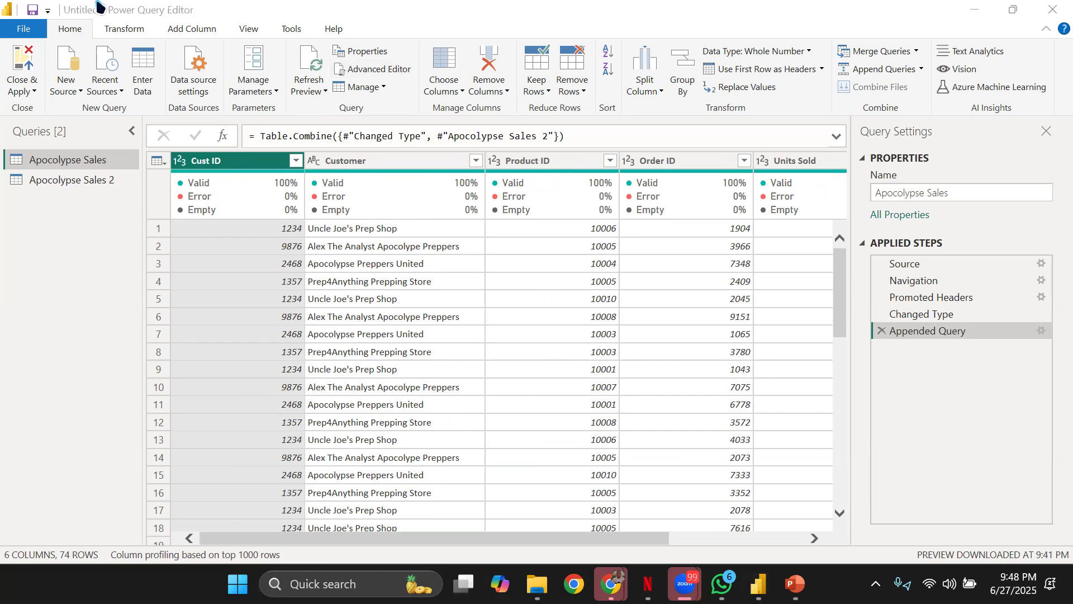
{"action": "scroll", "coordinate": [425, 282], "scroll_direction": "down", "scroll_amount": 4}
{"action": "scroll", "coordinate": [423, 291], "scroll_direction": "up", "scroll_amount": 4}
{"action": "left_click_drag", "start_coordinate": [504, 537], "coordinate": [719, 538]}
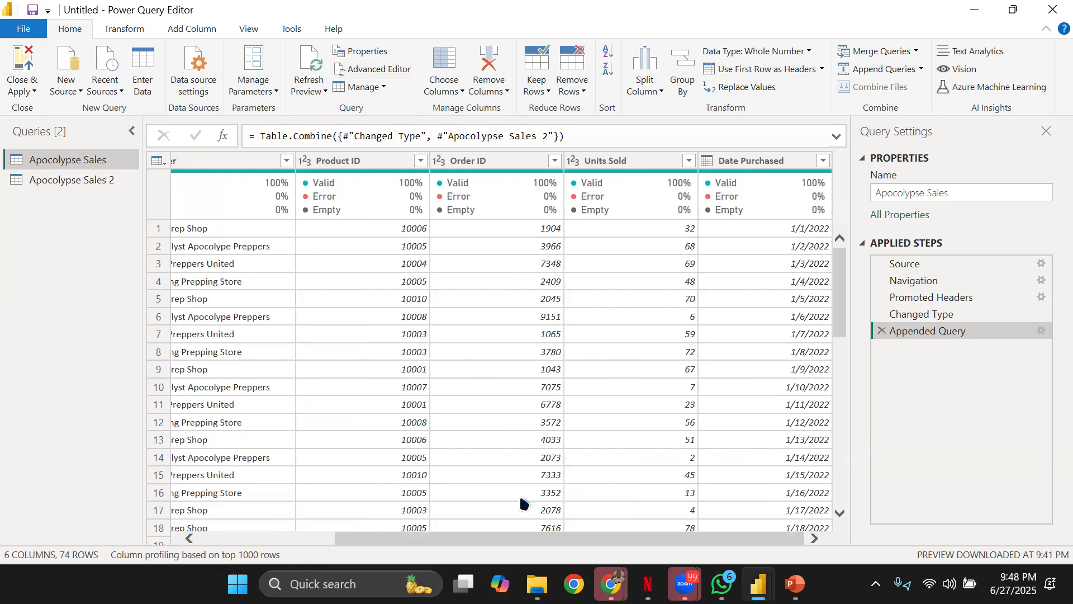
{"action": "left_click_drag", "start_coordinate": [470, 539], "coordinate": [235, 534]}
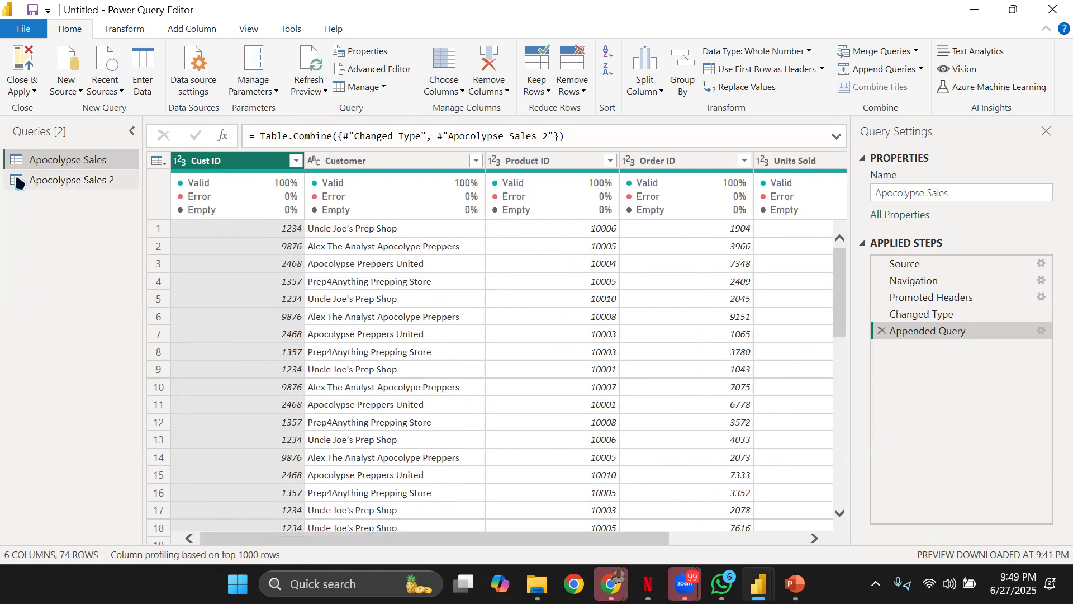
{"action": "left_click", "coordinate": [95, 178]}
{"action": "left_click", "coordinate": [98, 163]}
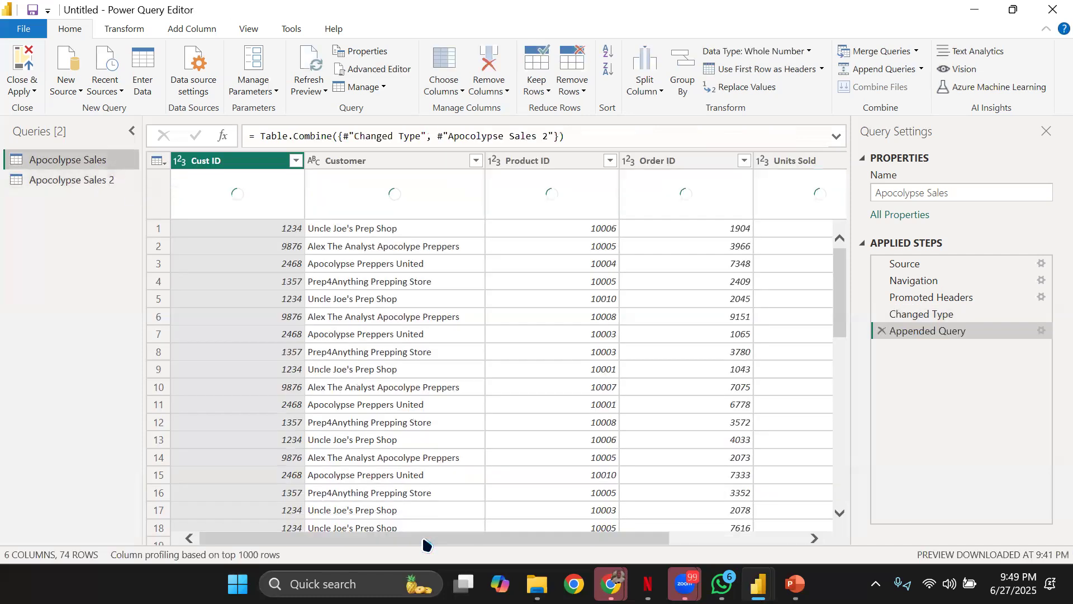
{"action": "left_click_drag", "start_coordinate": [427, 539], "coordinate": [787, 520]}
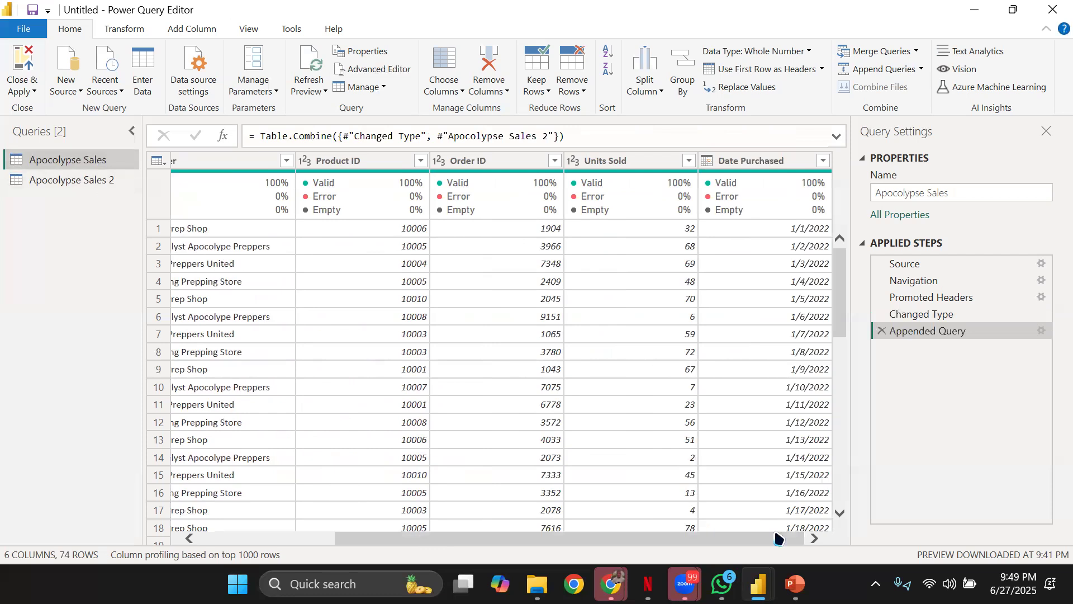
{"action": "mouse_move", "coordinate": [449, 200]}
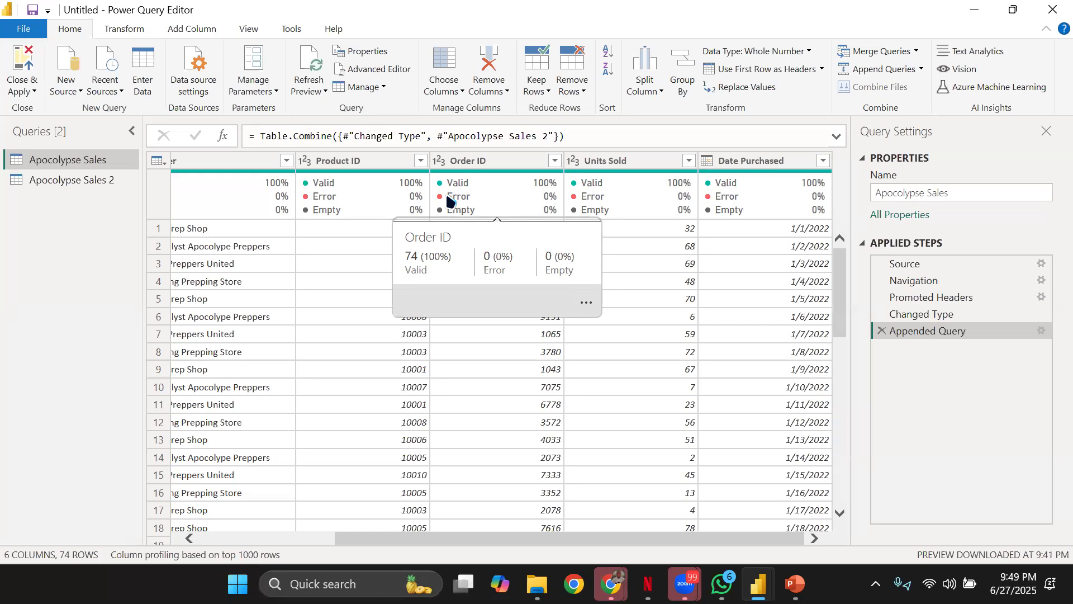
Step: Switch to File Explorer and look through the Digital World Tech and Downloads folders for a dataset workbook
{"action": "left_click", "coordinate": [537, 584]}
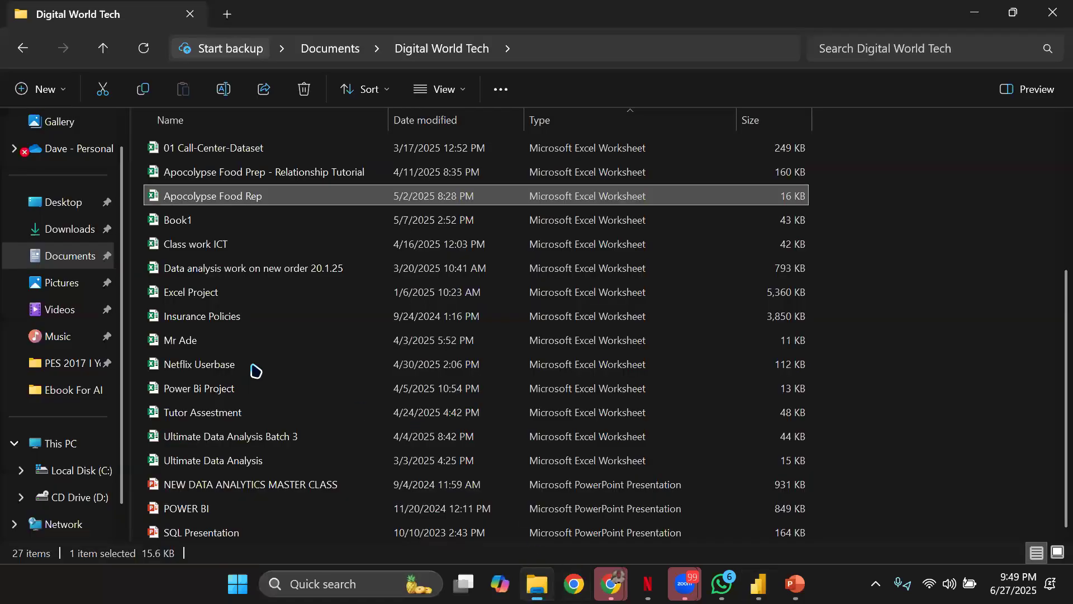
{"action": "scroll", "coordinate": [224, 263], "scroll_direction": "up", "scroll_amount": 4}
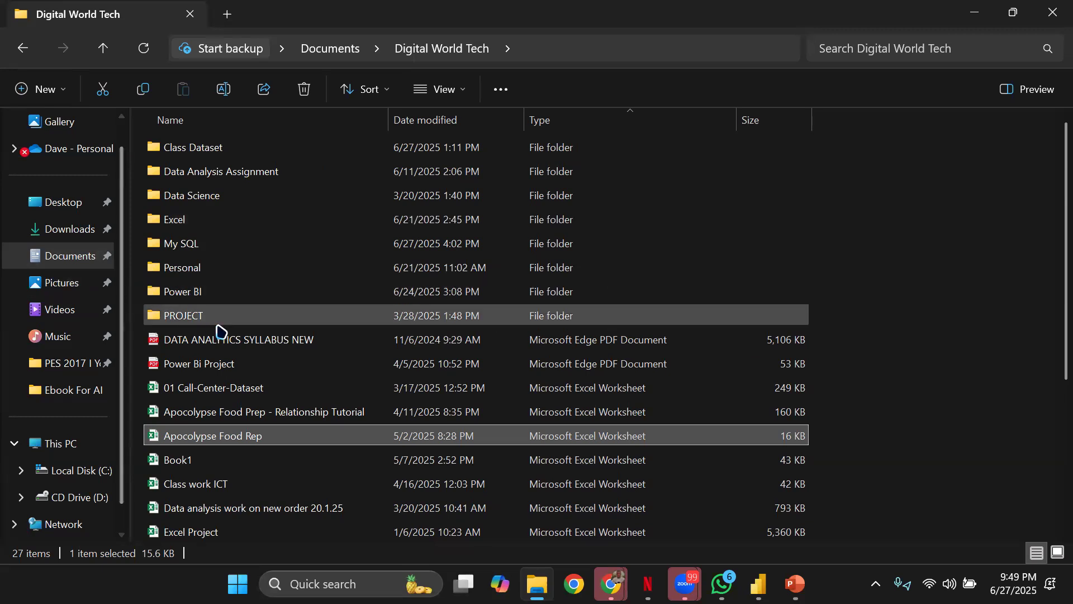
{"action": "scroll", "coordinate": [244, 308], "scroll_direction": "down", "scroll_amount": 4}
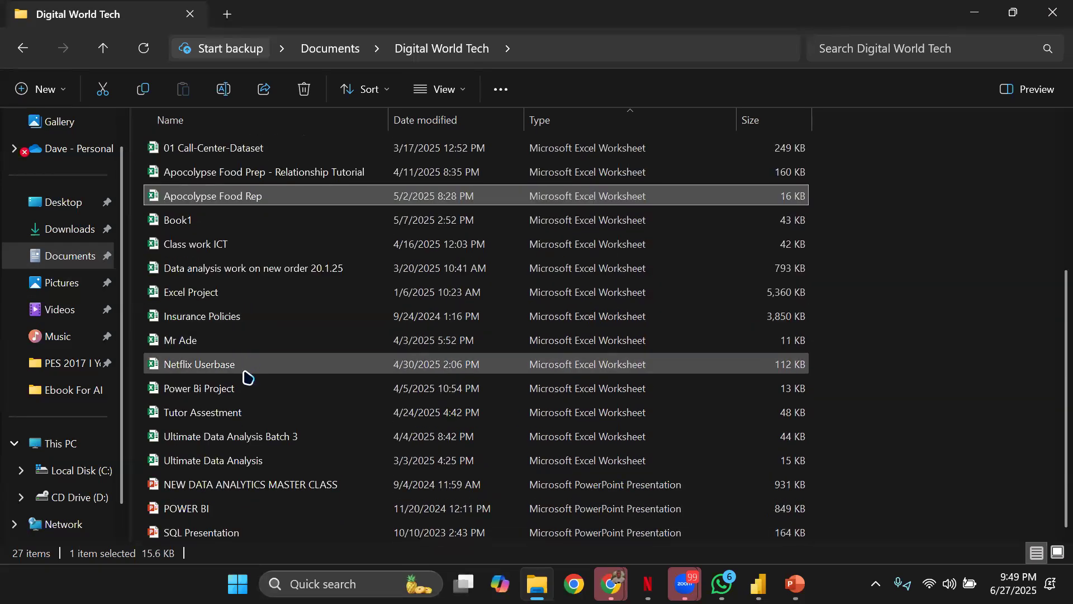
{"action": "scroll", "coordinate": [239, 345], "scroll_direction": "up", "scroll_amount": 4}
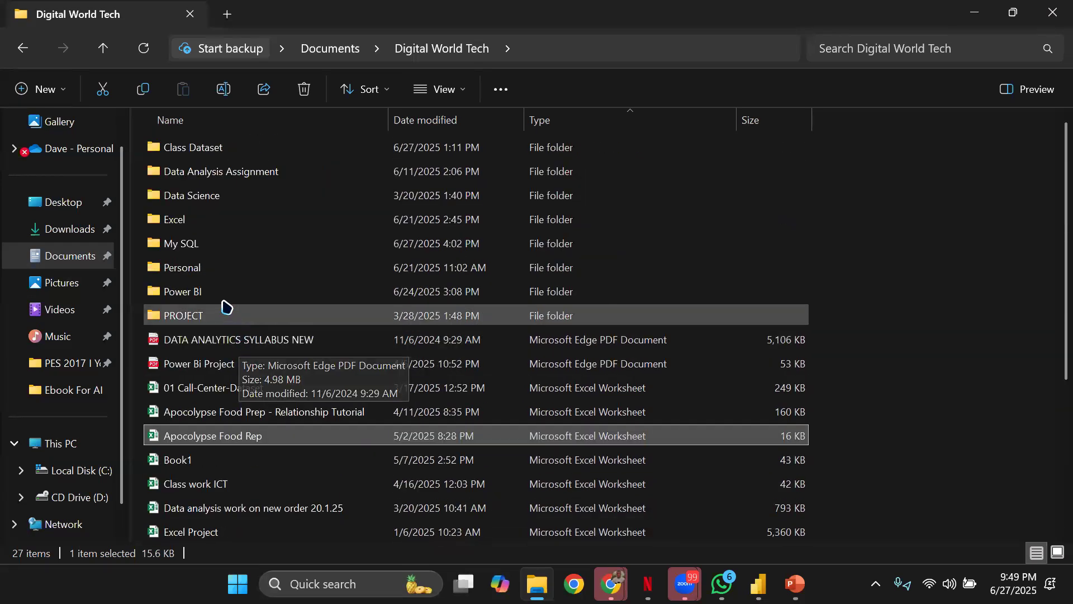
{"action": "left_click", "coordinate": [70, 229]}
{"action": "scroll", "coordinate": [262, 360], "scroll_direction": "down", "scroll_amount": 3}
{"action": "scroll", "coordinate": [263, 385], "scroll_direction": "down", "scroll_amount": 4}
{"action": "scroll", "coordinate": [246, 386], "scroll_direction": "up", "scroll_amount": 1}
{"action": "scroll", "coordinate": [223, 254], "scroll_direction": "up", "scroll_amount": 1}
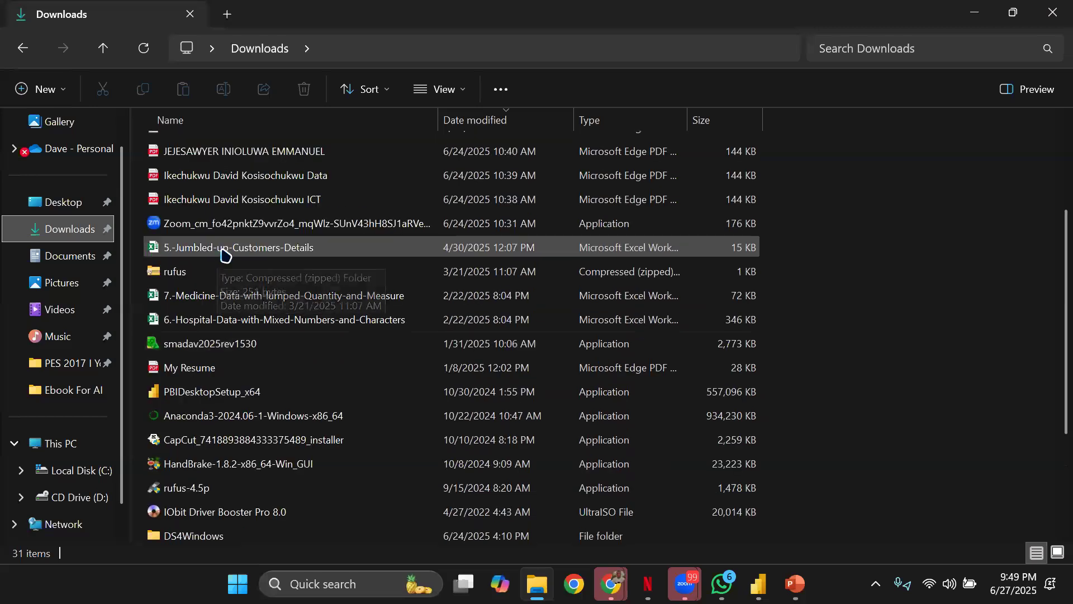
{"action": "scroll", "coordinate": [232, 310], "scroll_direction": "up", "scroll_amount": 3}
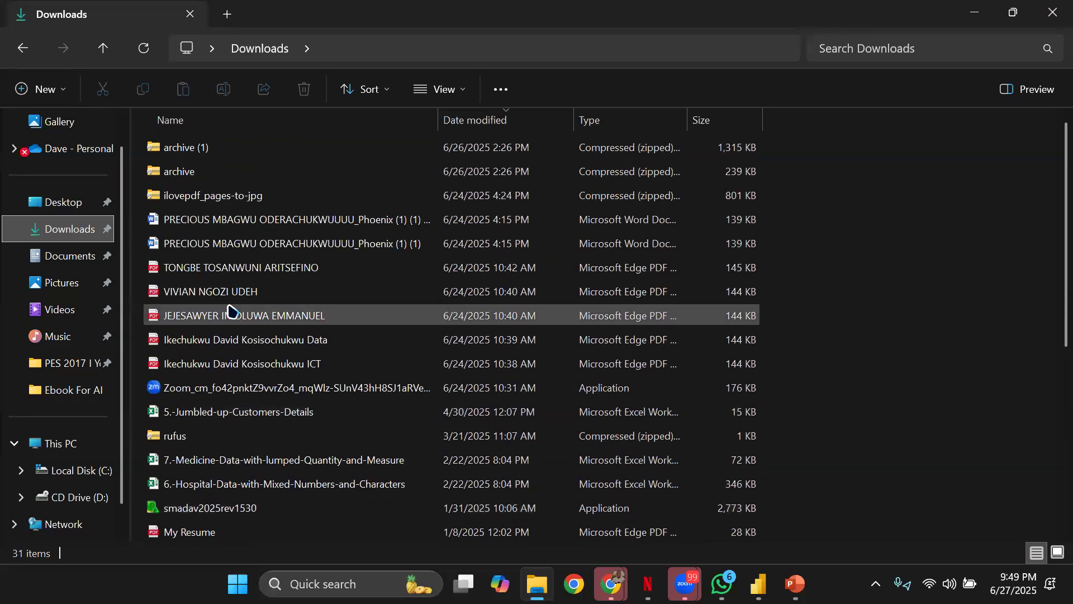
{"action": "scroll", "coordinate": [229, 309], "scroll_direction": "down", "scroll_amount": 3}
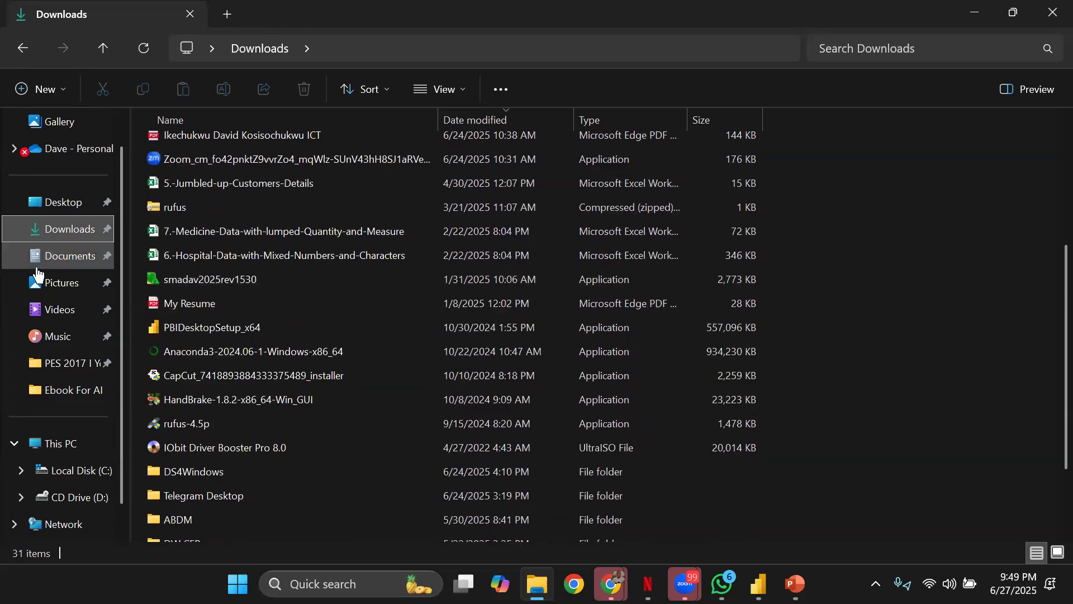
Step: Open the 3.-Badly-Structured-Sales-Data-3 workbook from the Documents folder in Excel
{"action": "left_click", "coordinate": [37, 266]}
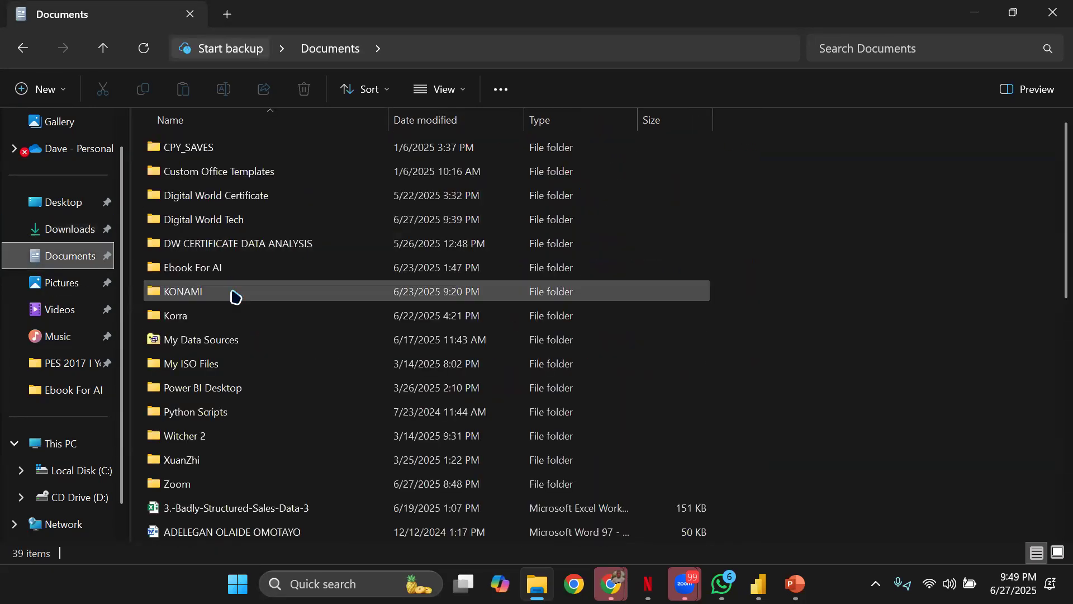
{"action": "scroll", "coordinate": [235, 296], "scroll_direction": "down", "scroll_amount": 1}
{"action": "left_click", "coordinate": [264, 423]}
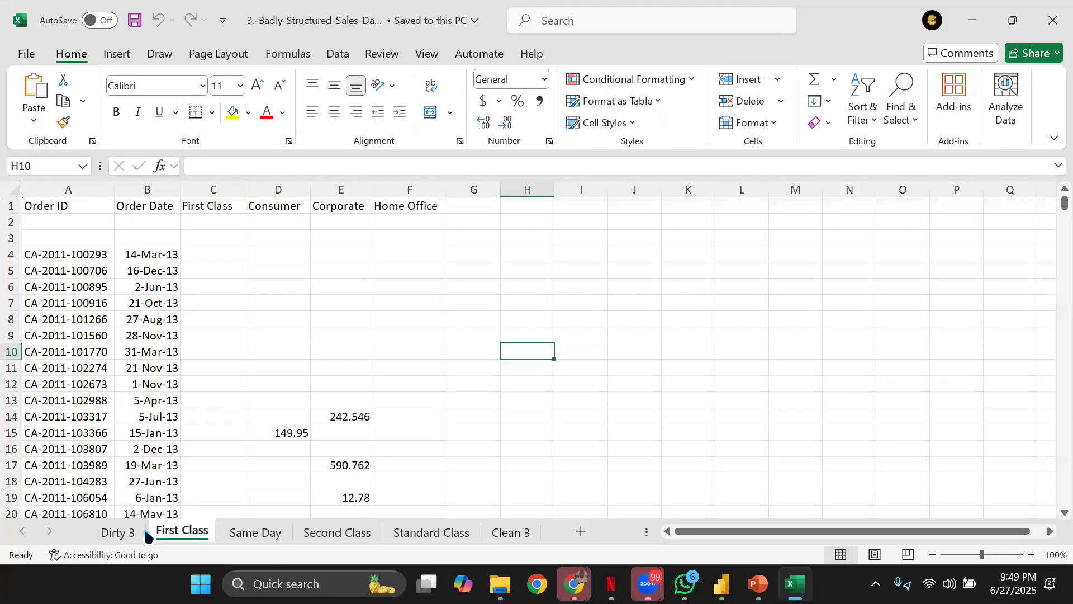
Step: Examine the layout of the Dirty 3 sheet, including its ship mode and segment header rows and the sales values below
{"action": "left_click", "coordinate": [136, 534]}
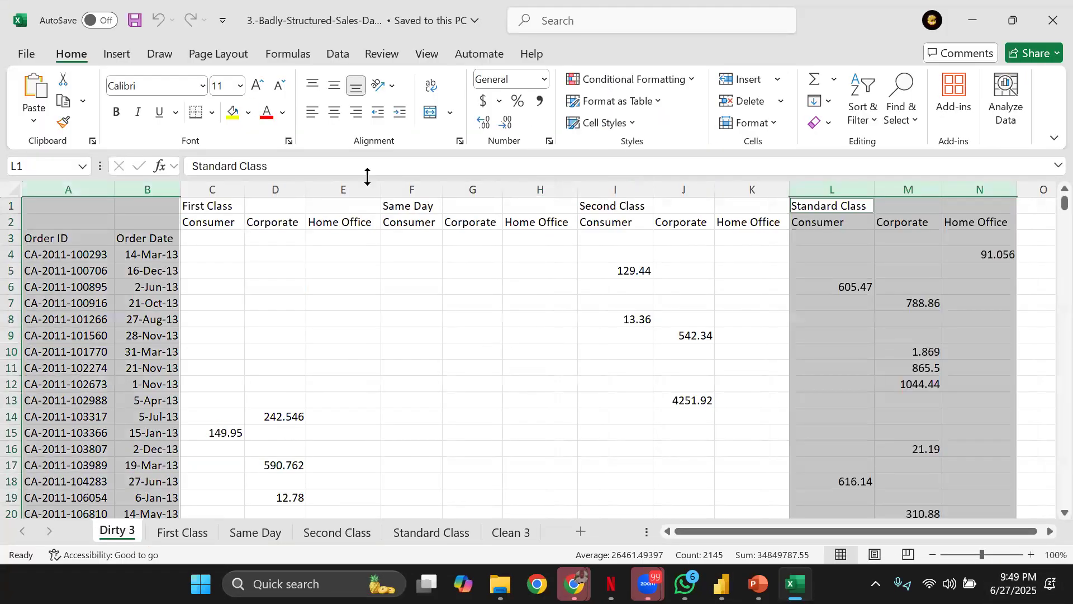
{"action": "left_click_drag", "start_coordinate": [707, 532], "coordinate": [949, 551]}
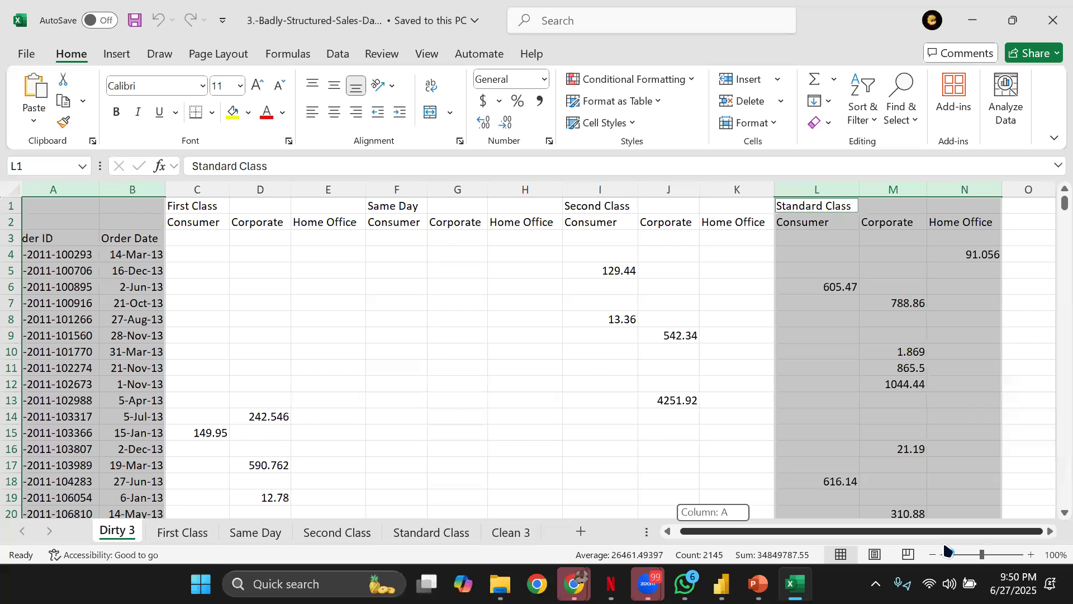
{"action": "left_click", "coordinate": [662, 336]}
{"action": "scroll", "coordinate": [489, 388], "scroll_direction": "down", "scroll_amount": 6}
{"action": "scroll", "coordinate": [515, 333], "scroll_direction": "up", "scroll_amount": 6}
{"action": "scroll", "coordinate": [505, 354], "scroll_direction": "down", "scroll_amount": 6}
{"action": "scroll", "coordinate": [500, 350], "scroll_direction": "up", "scroll_amount": 6}
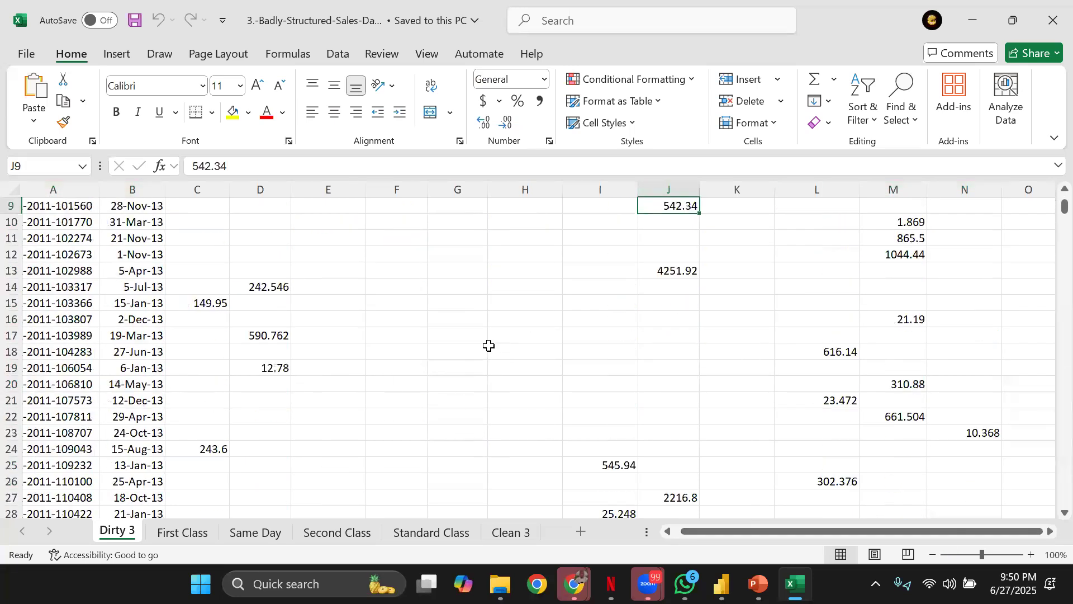
Step: Compare Dirty 3 with the Clean 3 sheet, going through its Ship Mode, Segment, Order ID, Order Date and Sales columns
{"action": "left_click", "coordinate": [511, 534]}
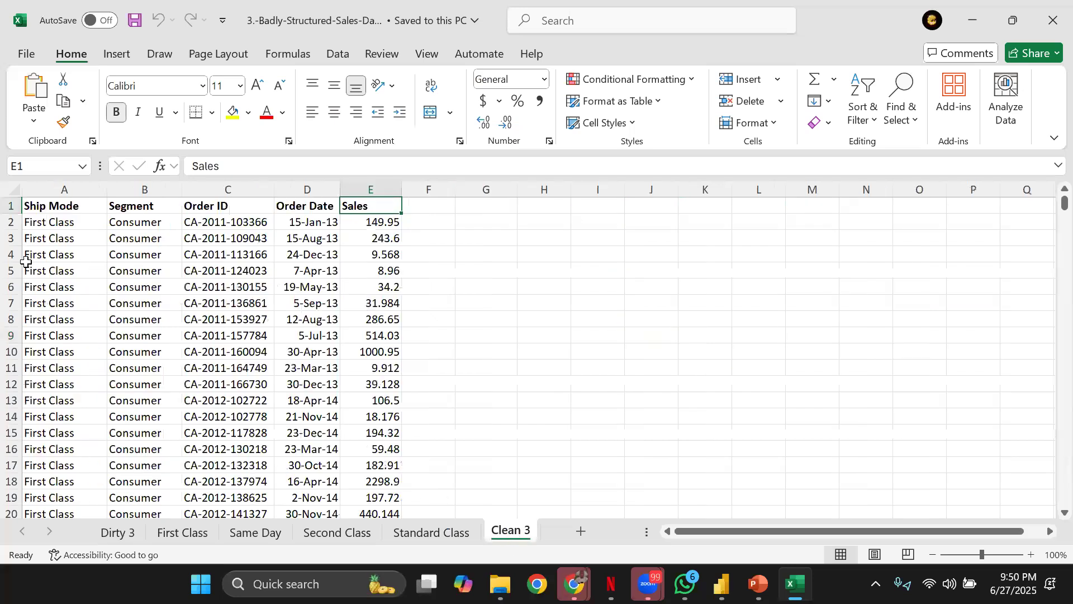
{"action": "left_click", "coordinate": [103, 530]}
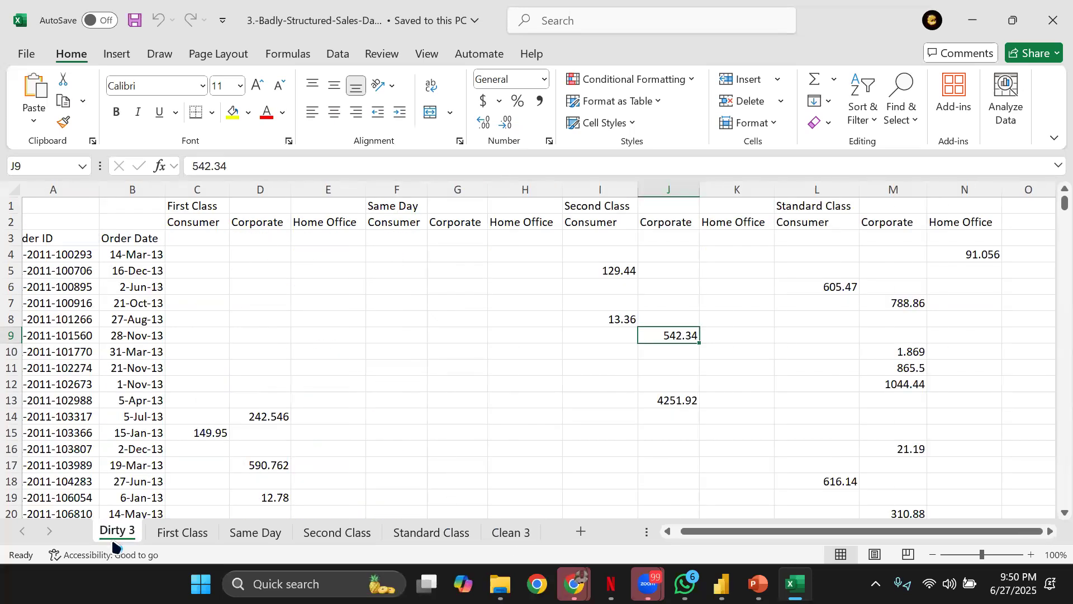
{"action": "left_click", "coordinate": [523, 533]}
{"action": "left_click", "coordinate": [63, 190]}
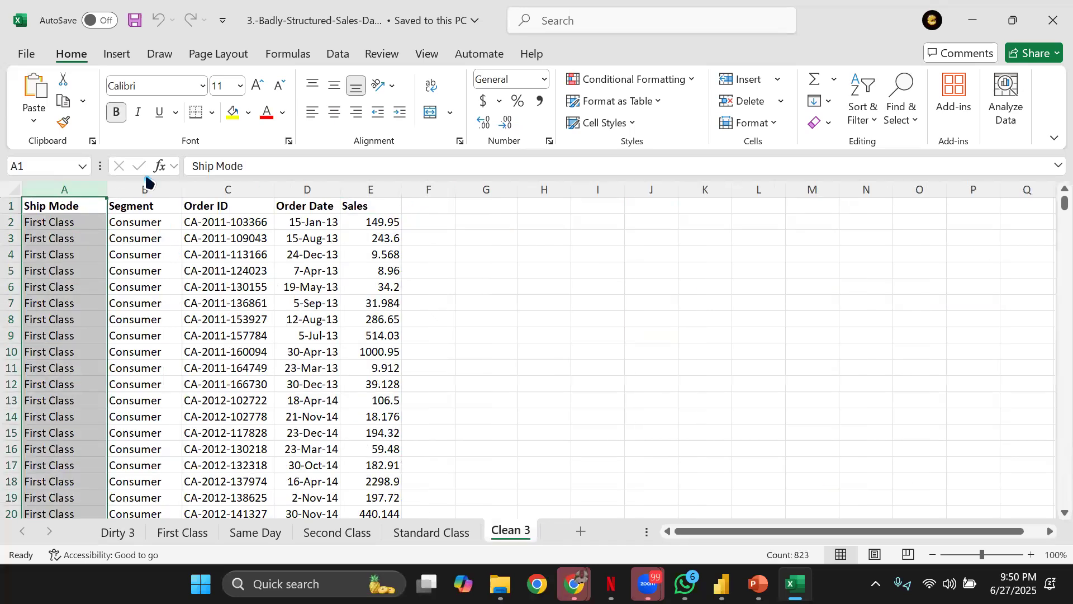
{"action": "left_click", "coordinate": [154, 189]}
{"action": "left_click", "coordinate": [223, 190]}
{"action": "left_click", "coordinate": [308, 189]}
{"action": "left_click", "coordinate": [380, 191]}
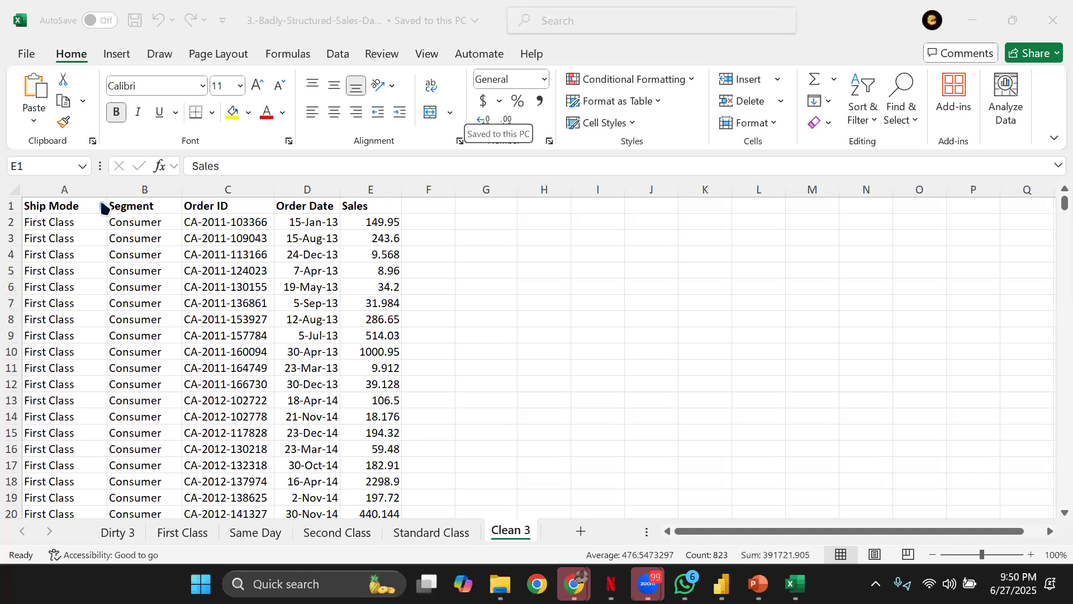
Step: Compare the Dirty 3 sheet with the First Class, Same Day and Second Class sheets that split its sales by ship mode
{"action": "left_click", "coordinate": [110, 538]}
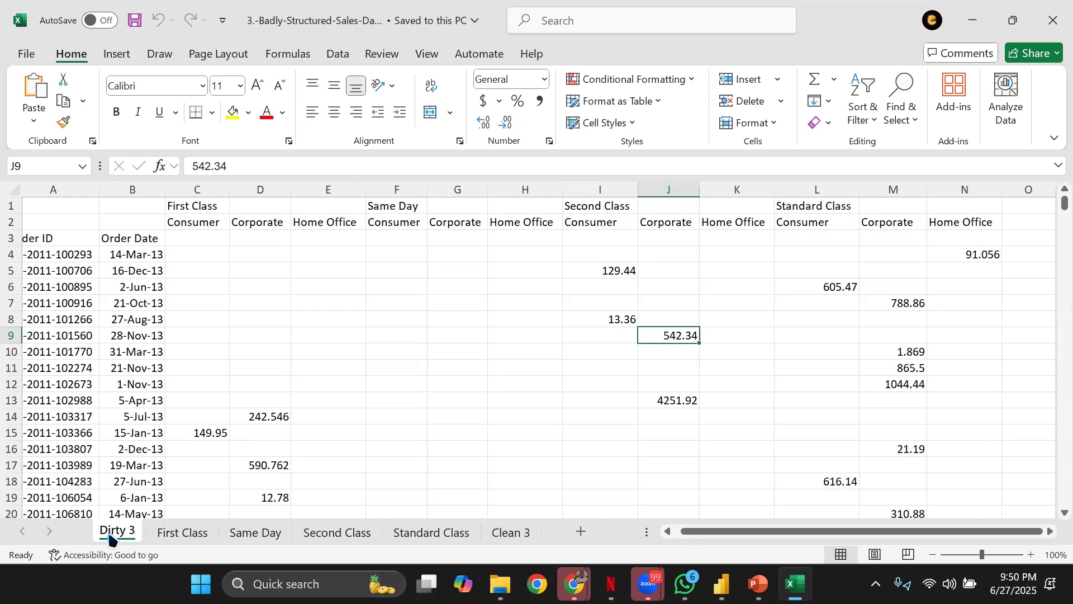
{"action": "left_click", "coordinate": [436, 90]}
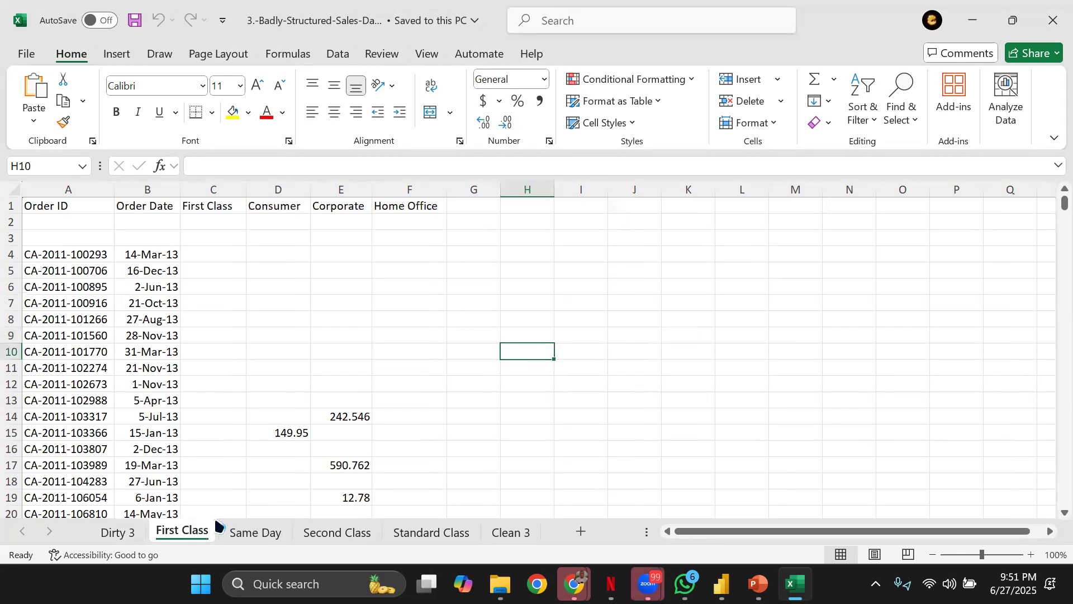
{"action": "left_click", "coordinate": [246, 532]}
{"action": "type", "text": "Order ID\tOrder Date"}
{"action": "left_click", "coordinate": [314, 532]}
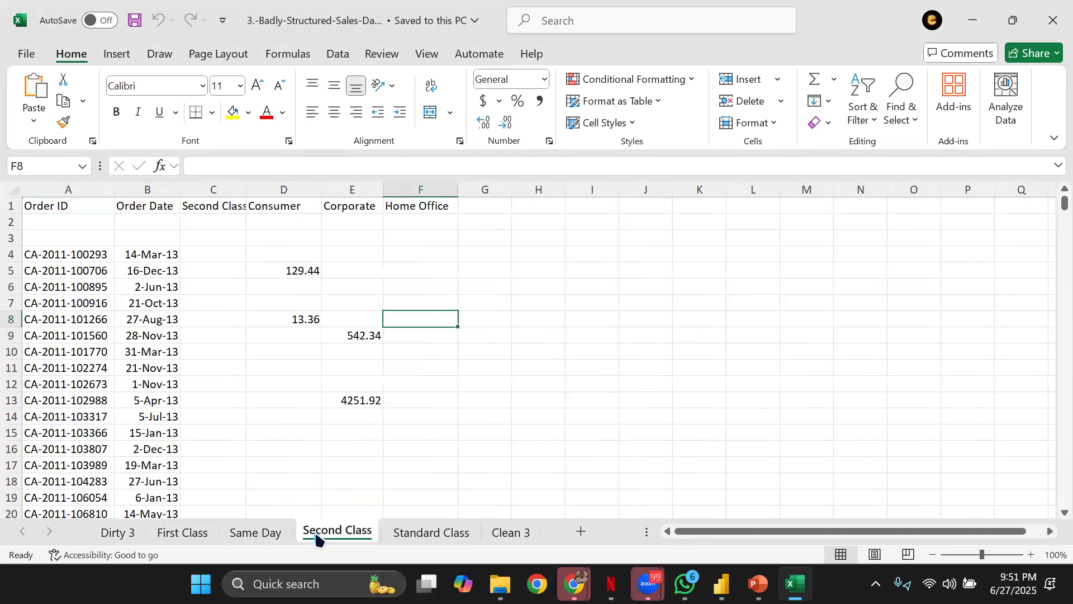
Step: Auto-fit column C on the Standard Class sheet to its header text and look through the sheet's rows
{"action": "left_click", "coordinate": [420, 532]}
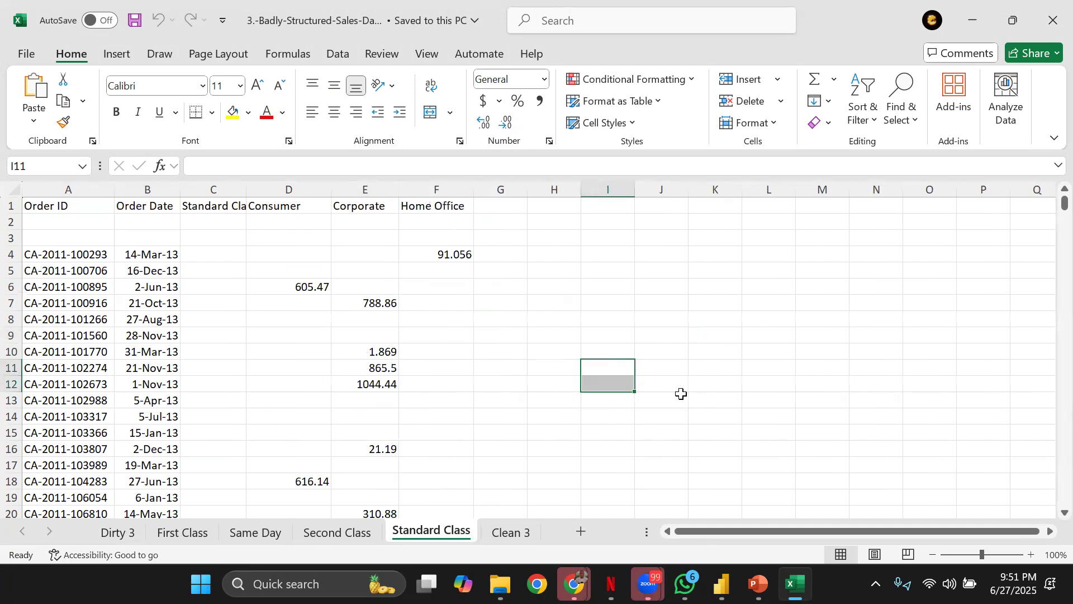
{"action": "double_click", "coordinate": [247, 189]}
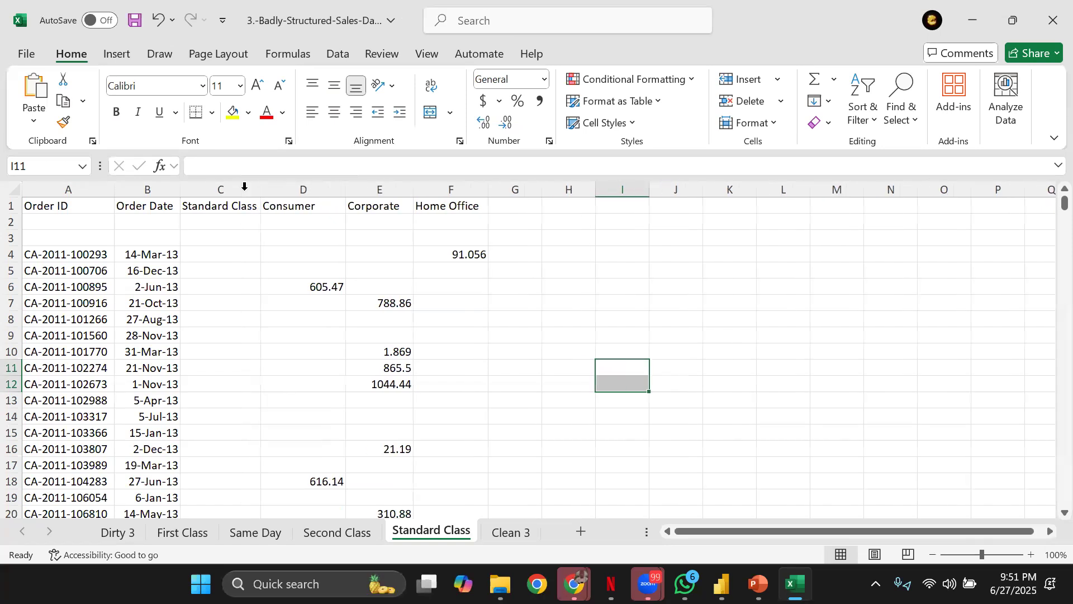
{"action": "scroll", "coordinate": [330, 288], "scroll_direction": "down", "scroll_amount": 10}
{"action": "scroll", "coordinate": [326, 290], "scroll_direction": "up", "scroll_amount": 10}
{"action": "left_click", "coordinate": [493, 56]}
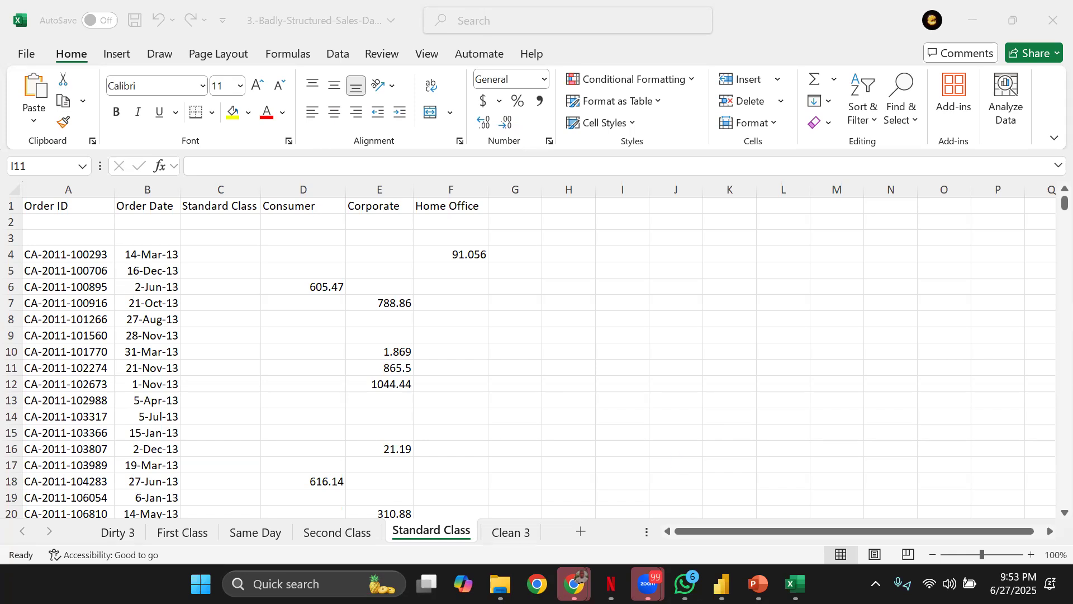
{"action": "mouse_move", "coordinate": [686, 583]}
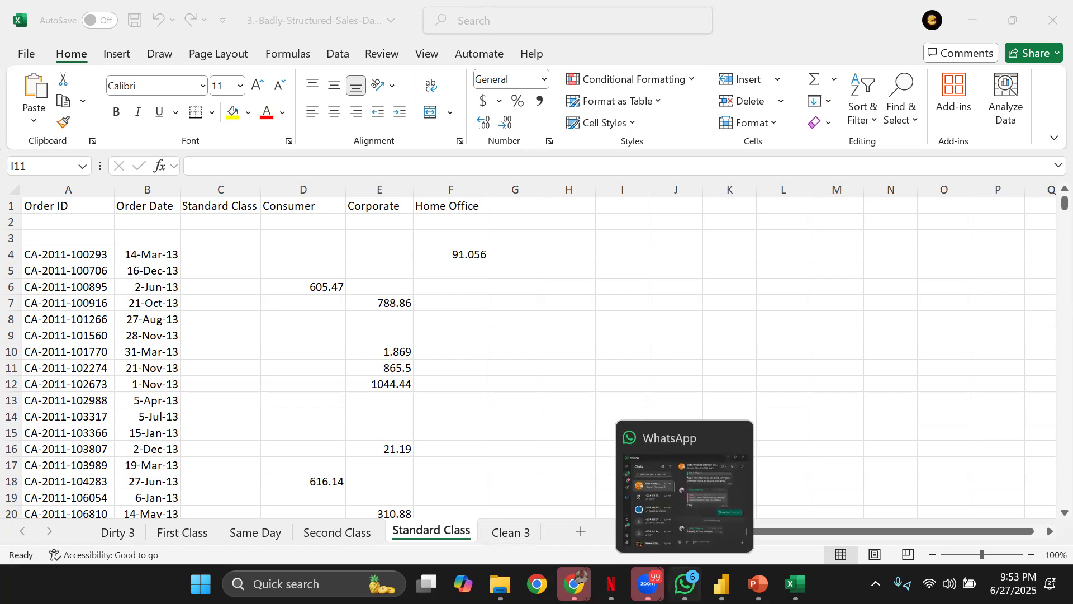